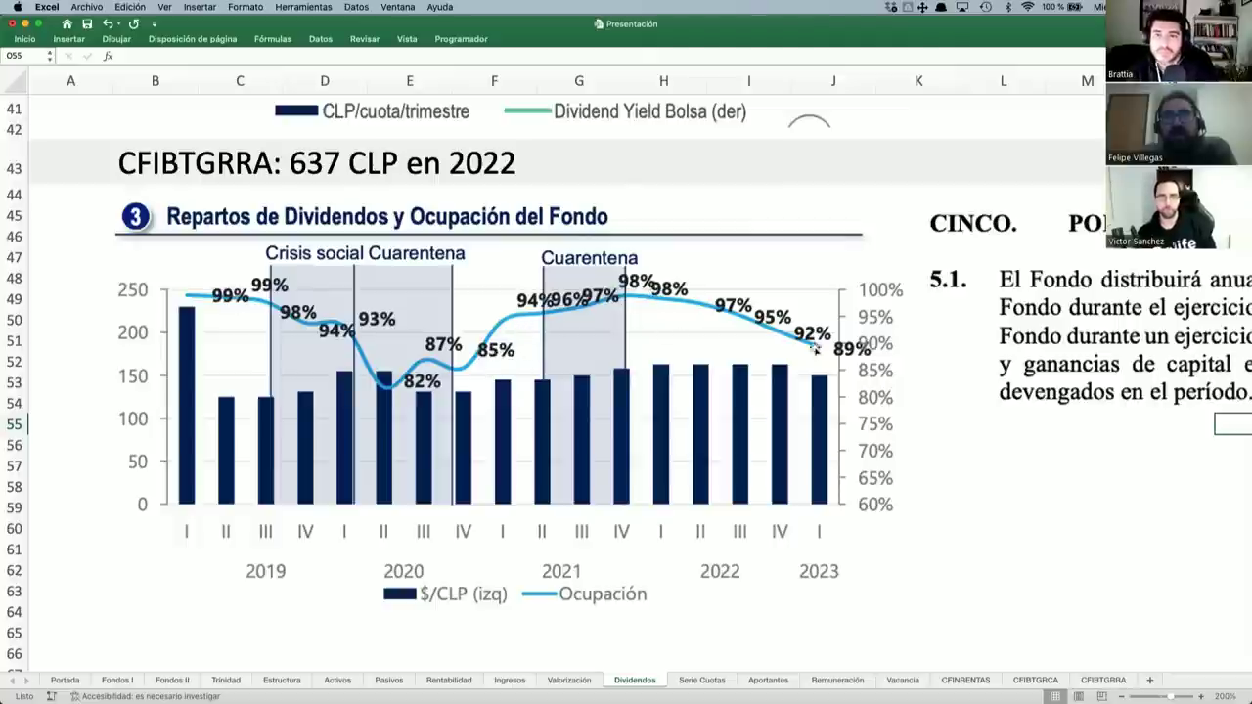
Read clause 5.1 of the benefit distribution policy for each of the three funds on the Dividendos sheet.
scroll(817, 346, right, 10)
scroll(817, 345, up, 2)
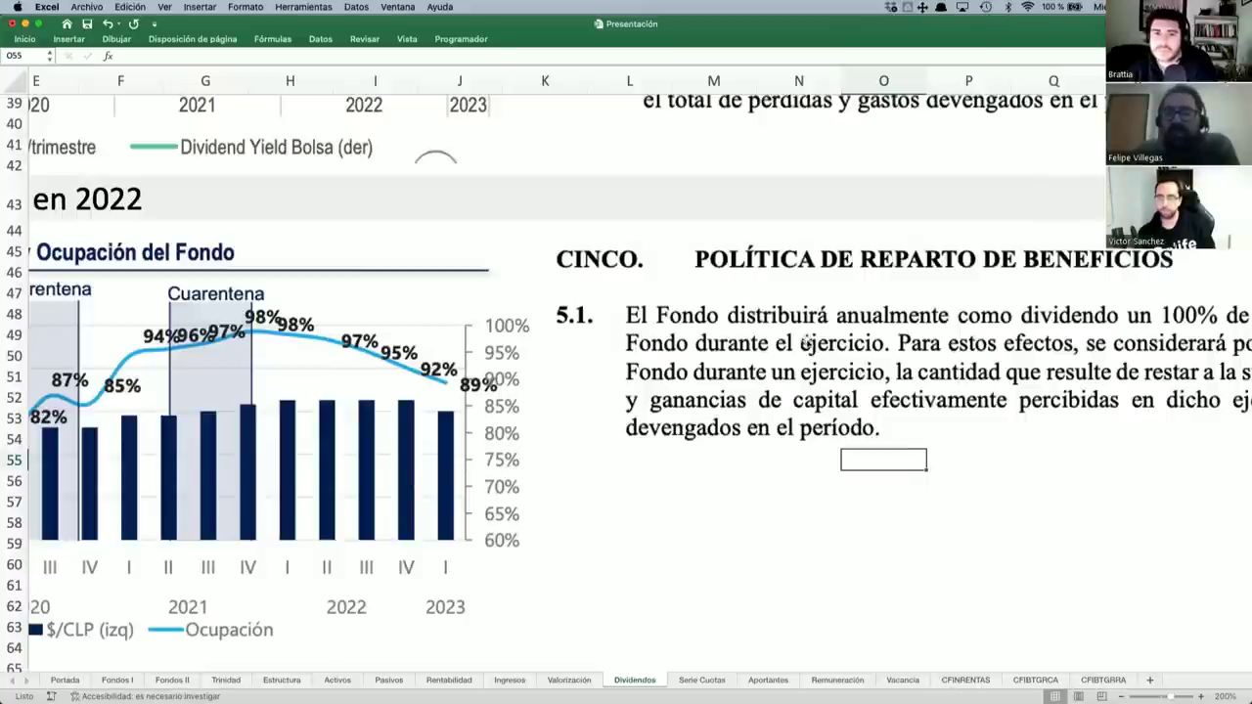
scroll(804, 341, up, 1)
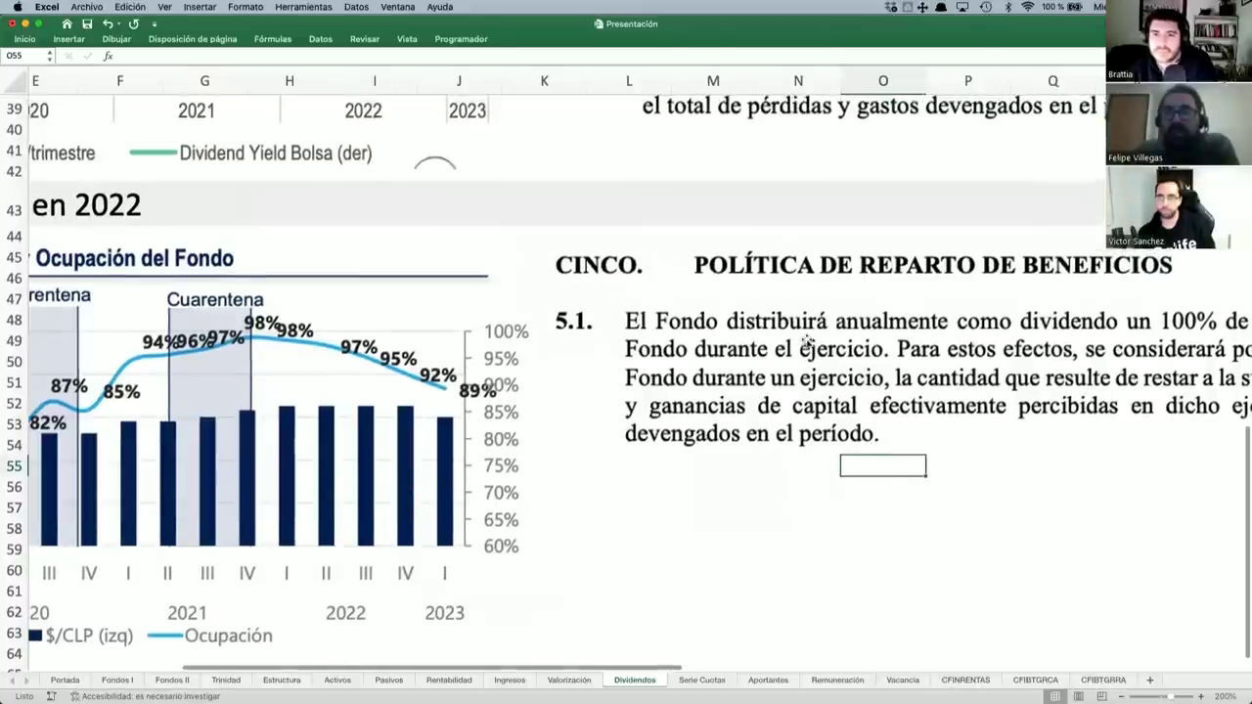
scroll(804, 342, up, 15)
scroll(804, 341, right, 3)
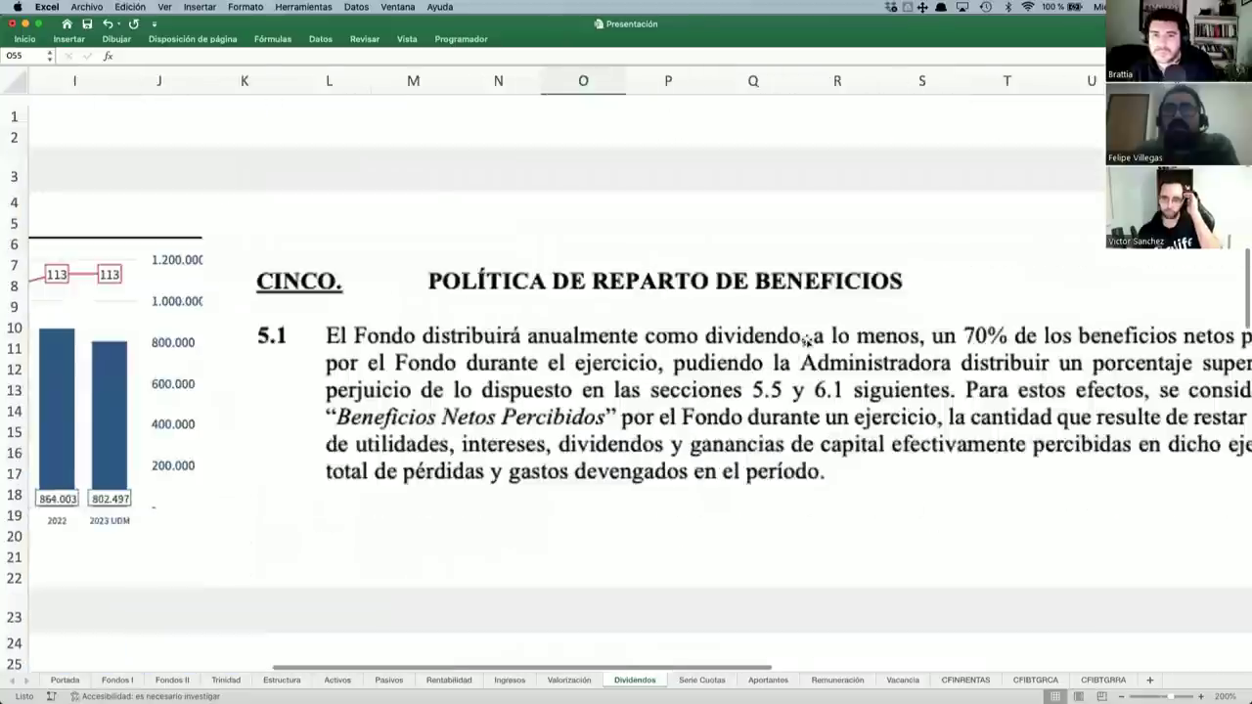
scroll(804, 342, down, 3)
scroll(804, 341, right, 2)
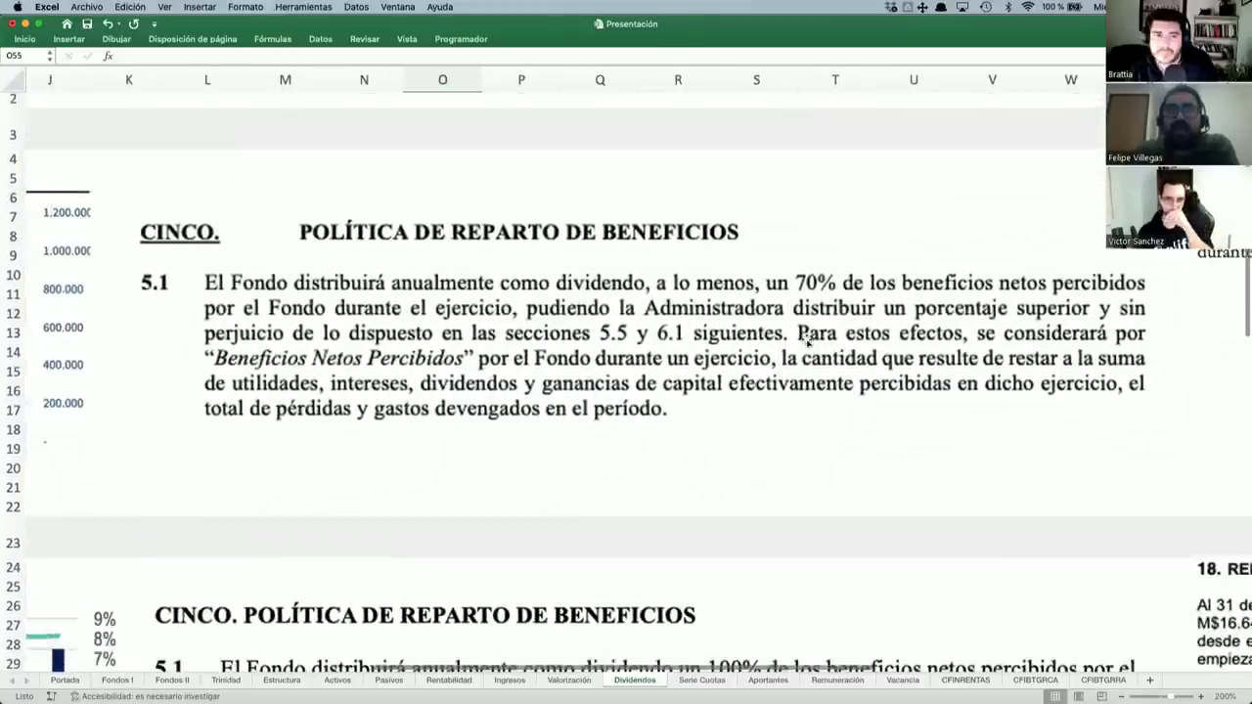
scroll(807, 341, right, 6)
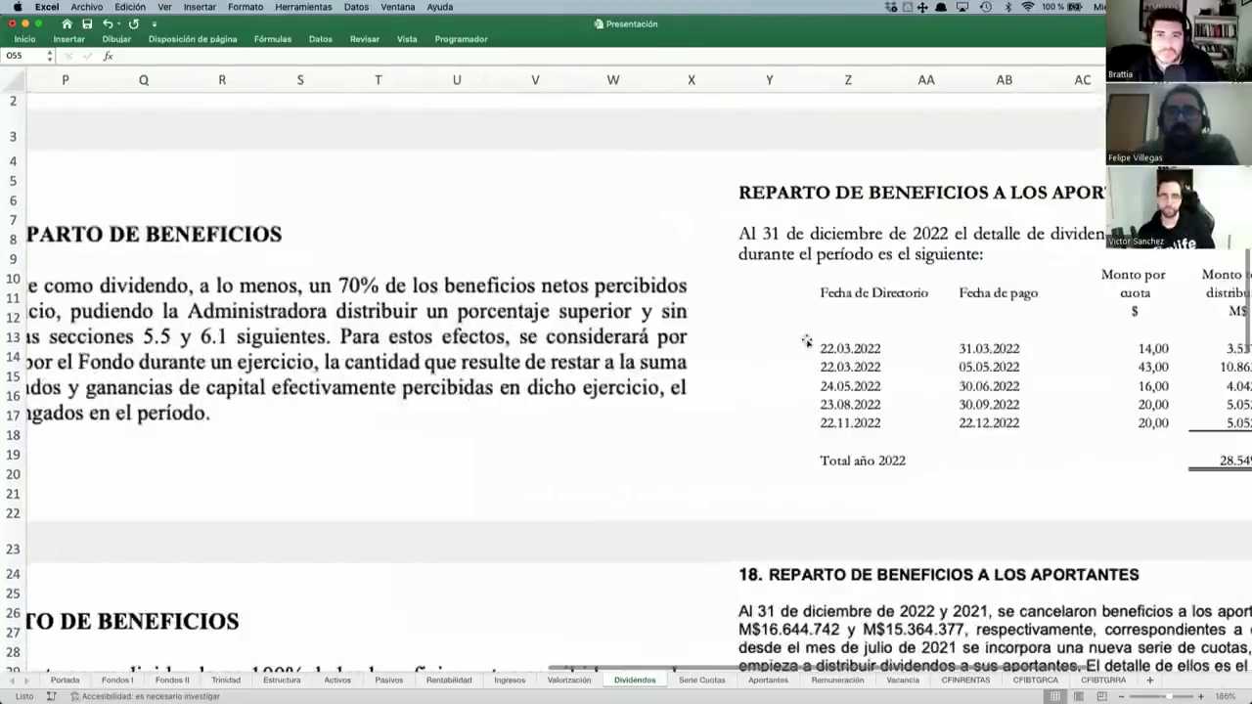
scroll(807, 340, left, 5)
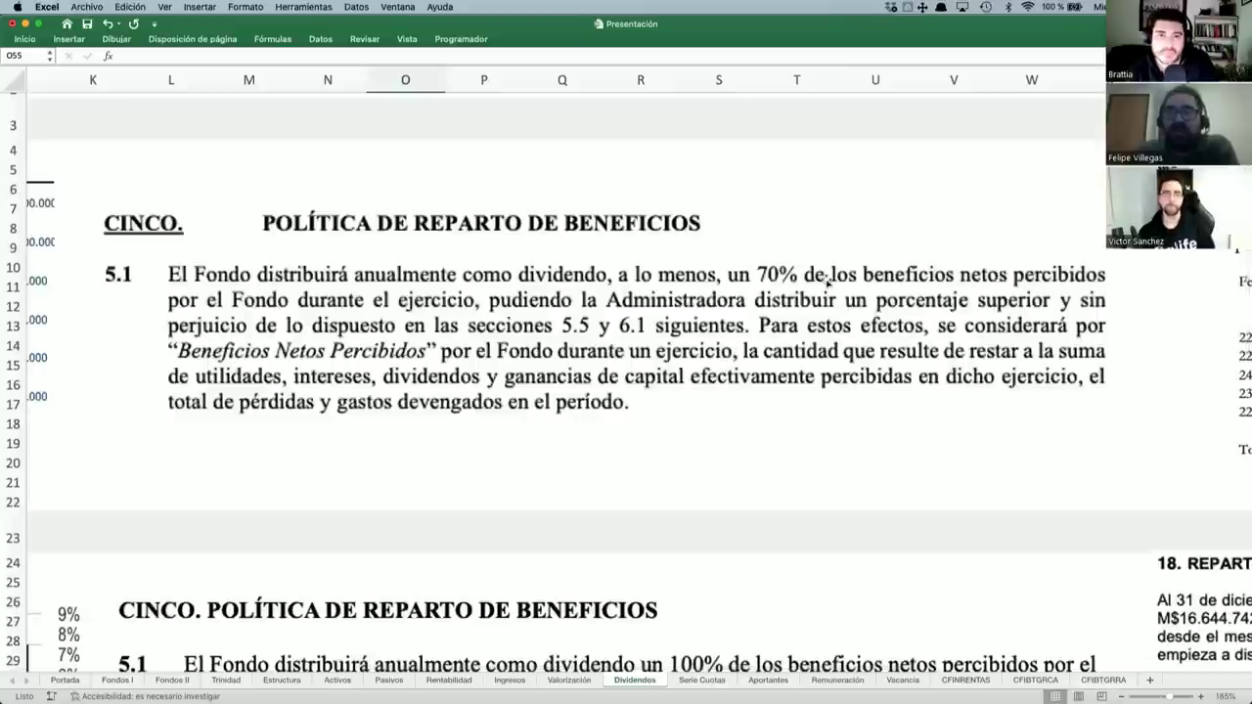
scroll(828, 281, down, 6)
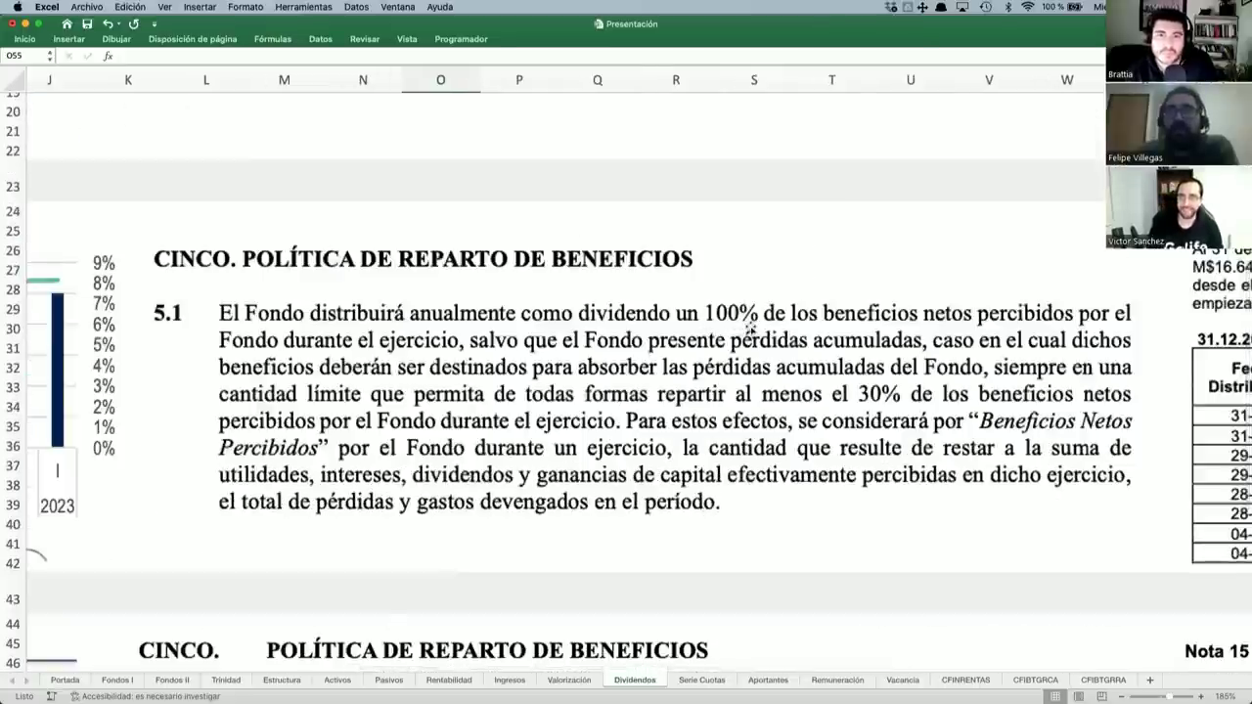
scroll(749, 333, down, 5)
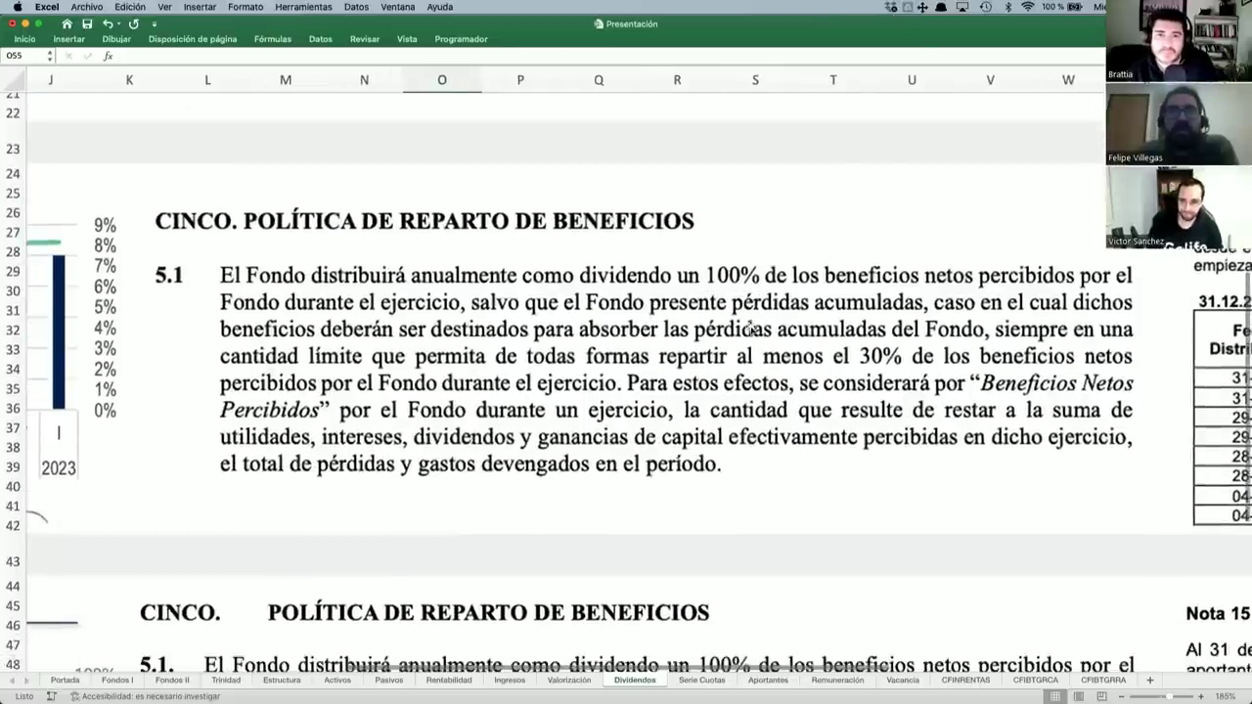
scroll(749, 339, down, 2)
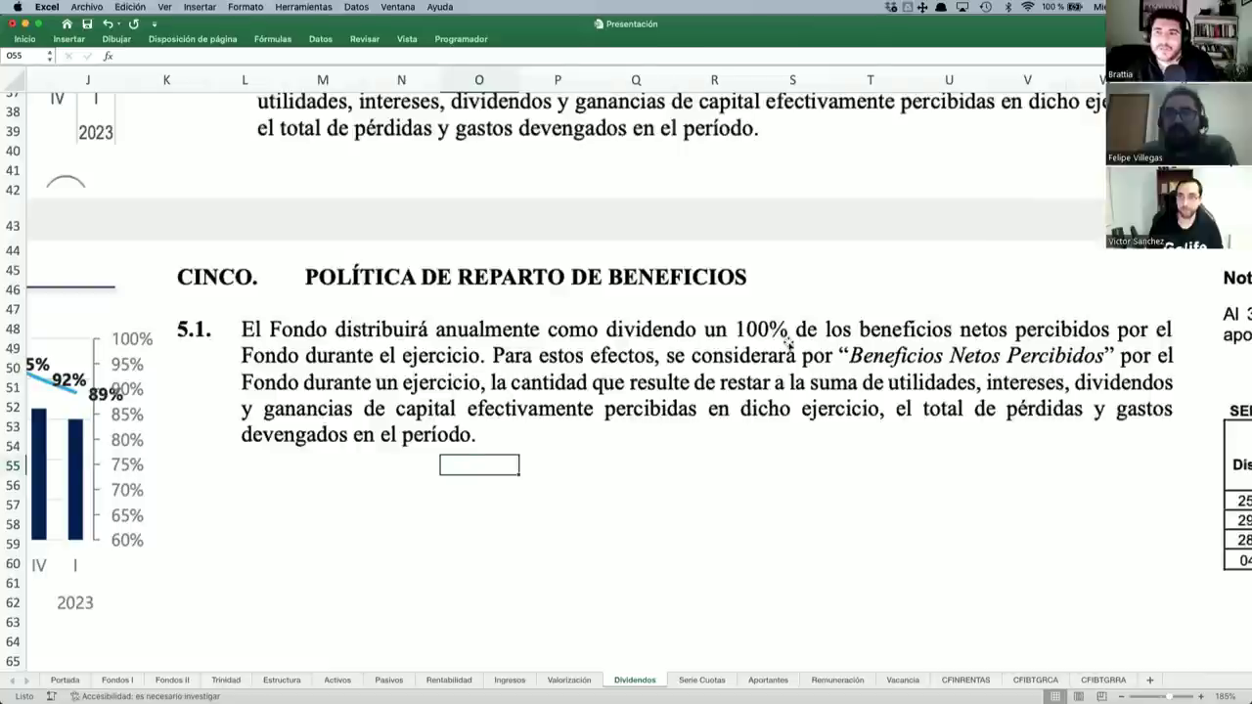
Compare the funds' distribution policy clauses with one another and with the adjoining 2022 dividend payment tables.
scroll(790, 340, down, 3)
scroll(789, 340, right, 10)
scroll(790, 339, up, 3)
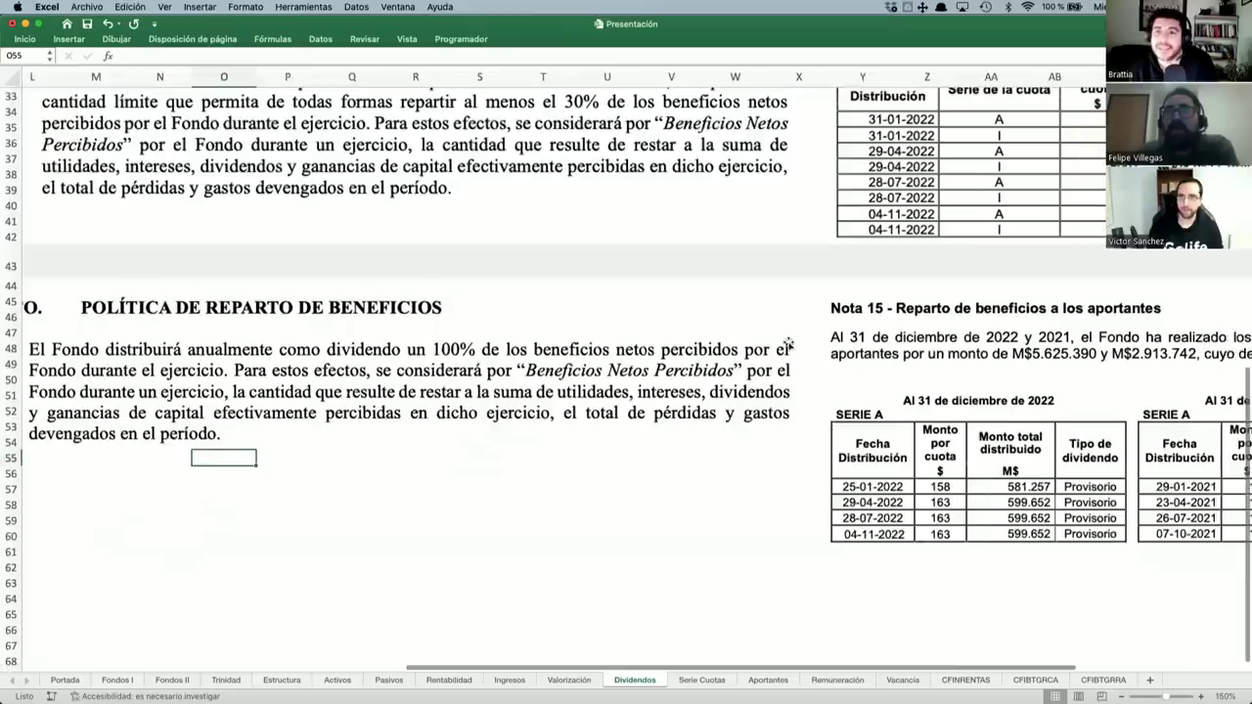
scroll(788, 343, left, 8)
scroll(788, 344, down, 1)
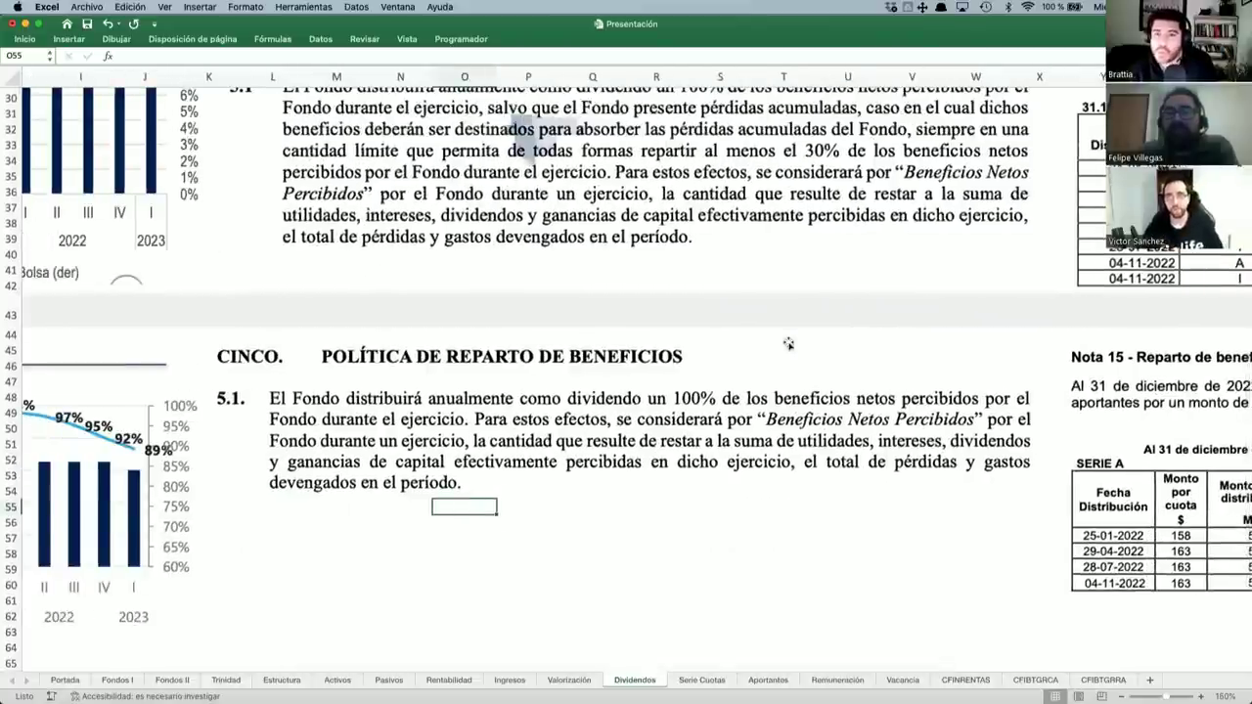
scroll(789, 344, up, 10)
scroll(788, 344, right, 5)
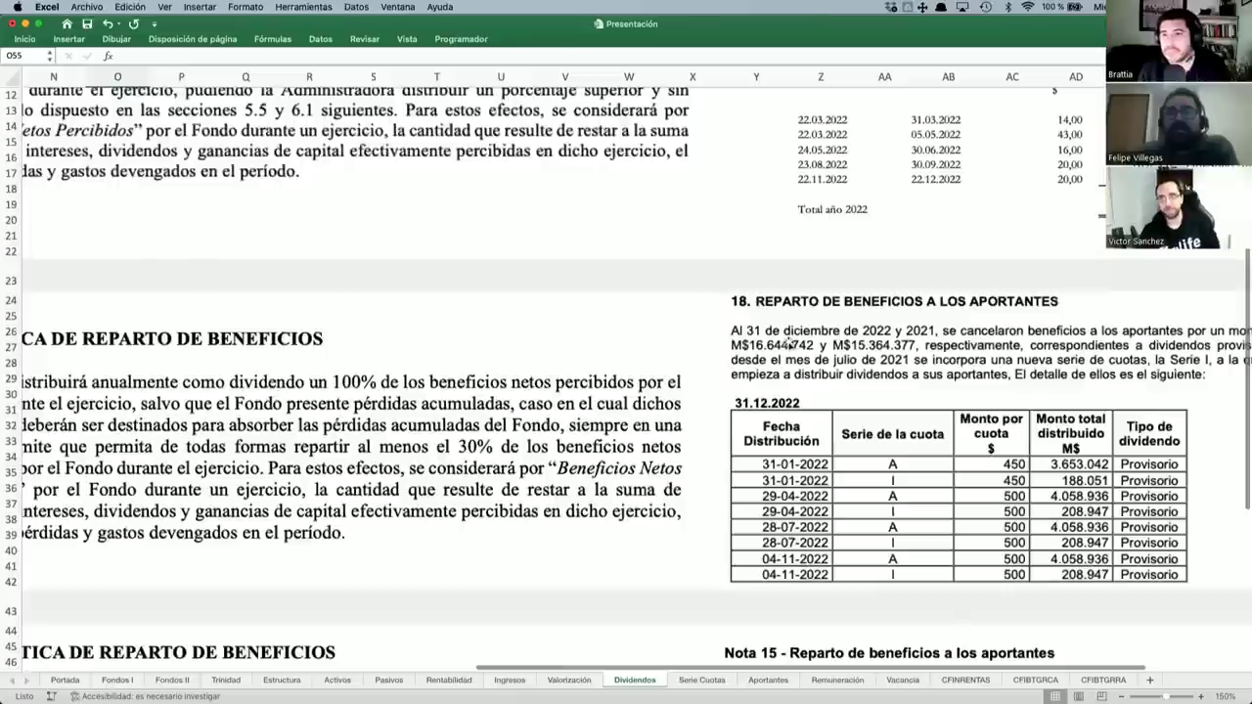
scroll(789, 344, left, 5)
scroll(789, 344, down, 8)
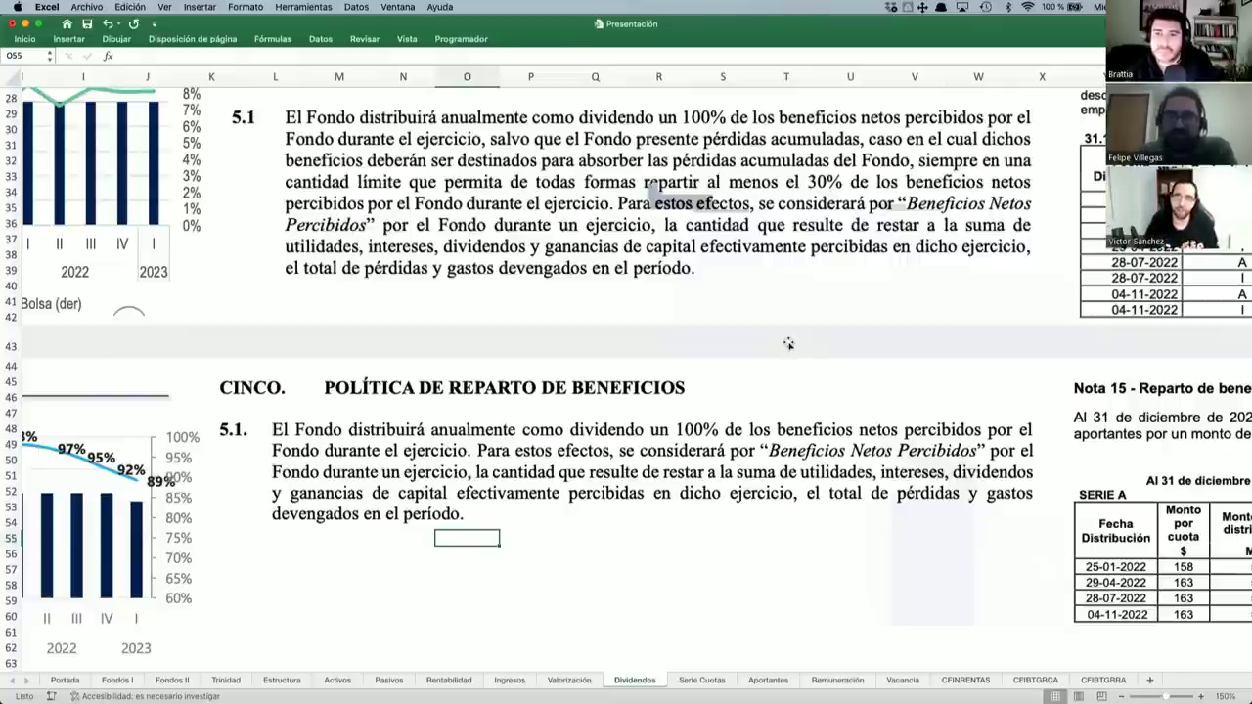
scroll(788, 344, up, 10)
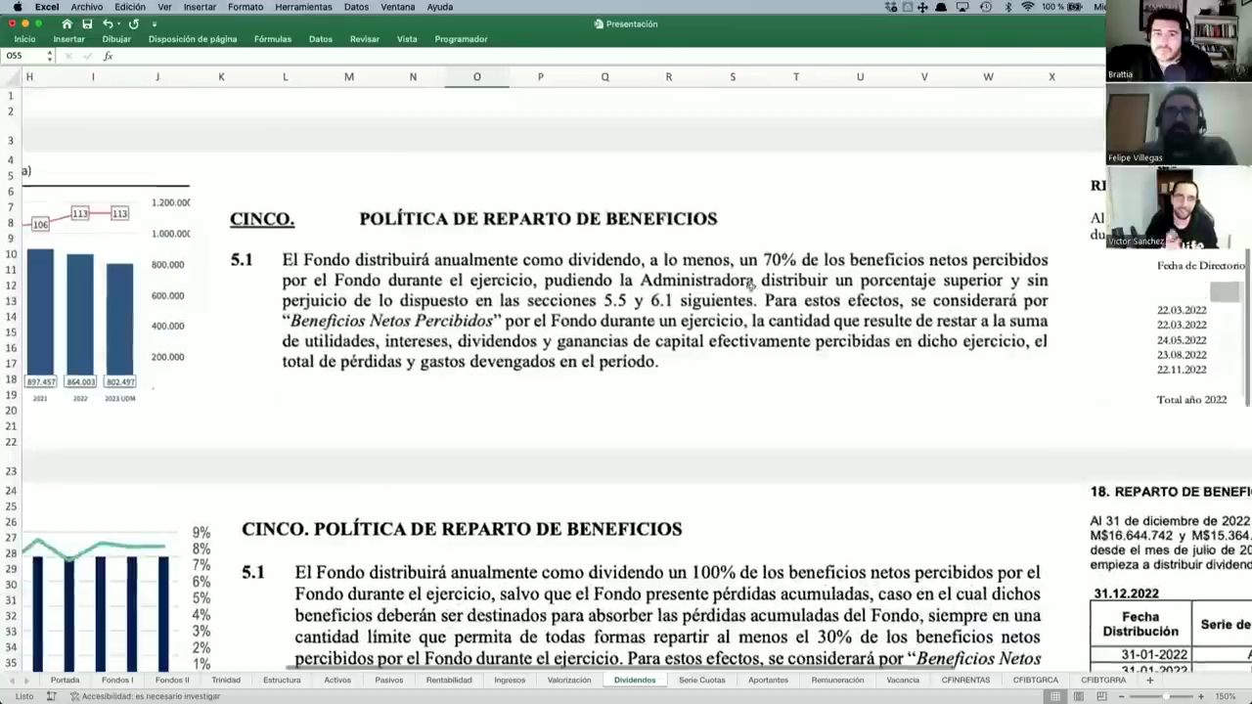
scroll(669, 247, up, 2)
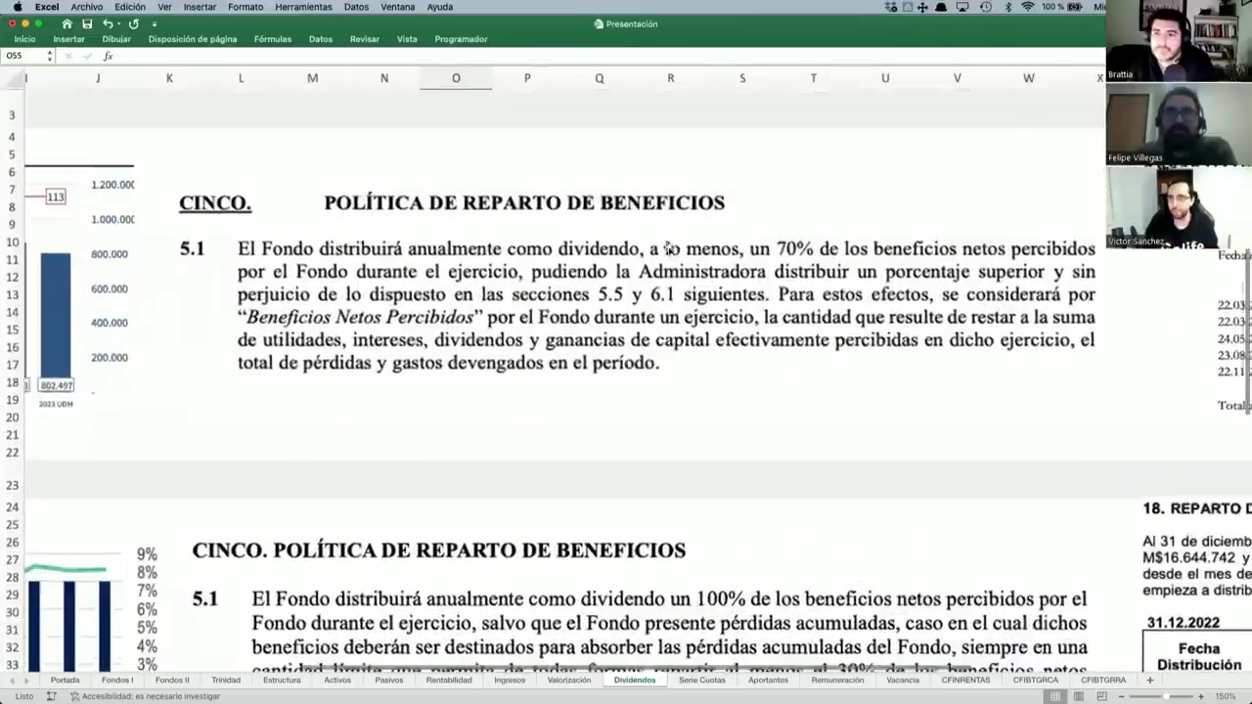
scroll(669, 247, up, 1)
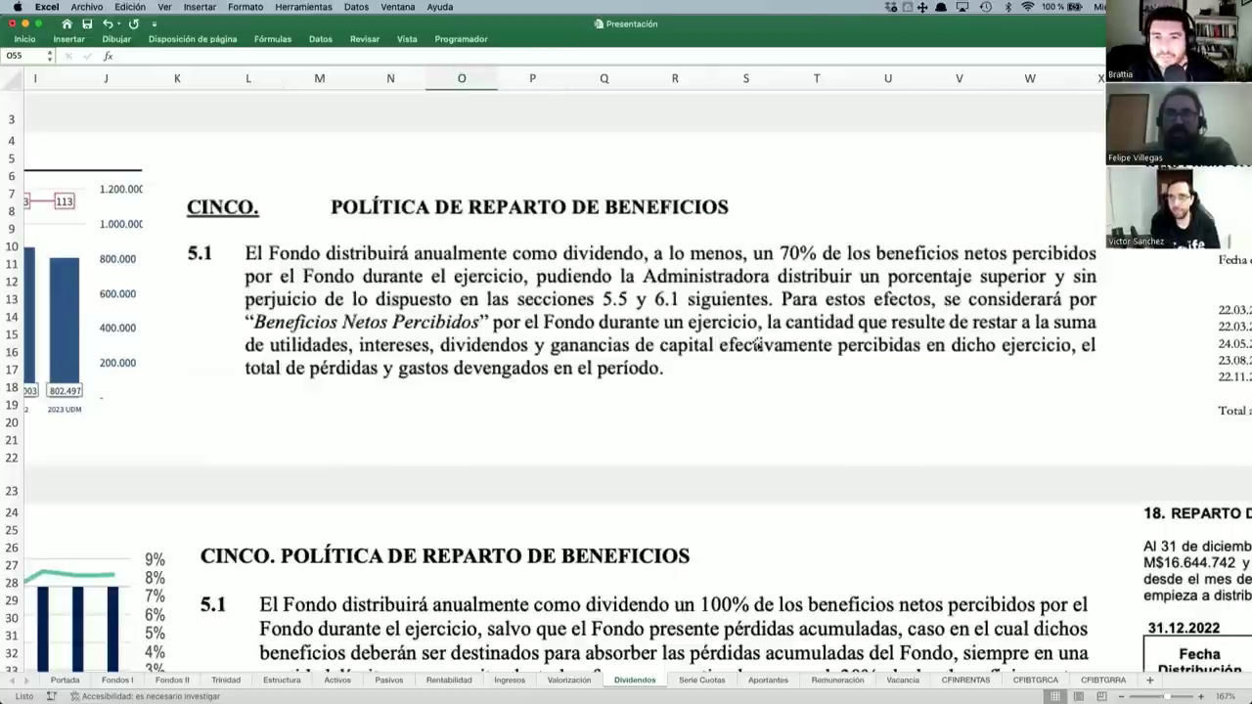
scroll(757, 344, down, 5)
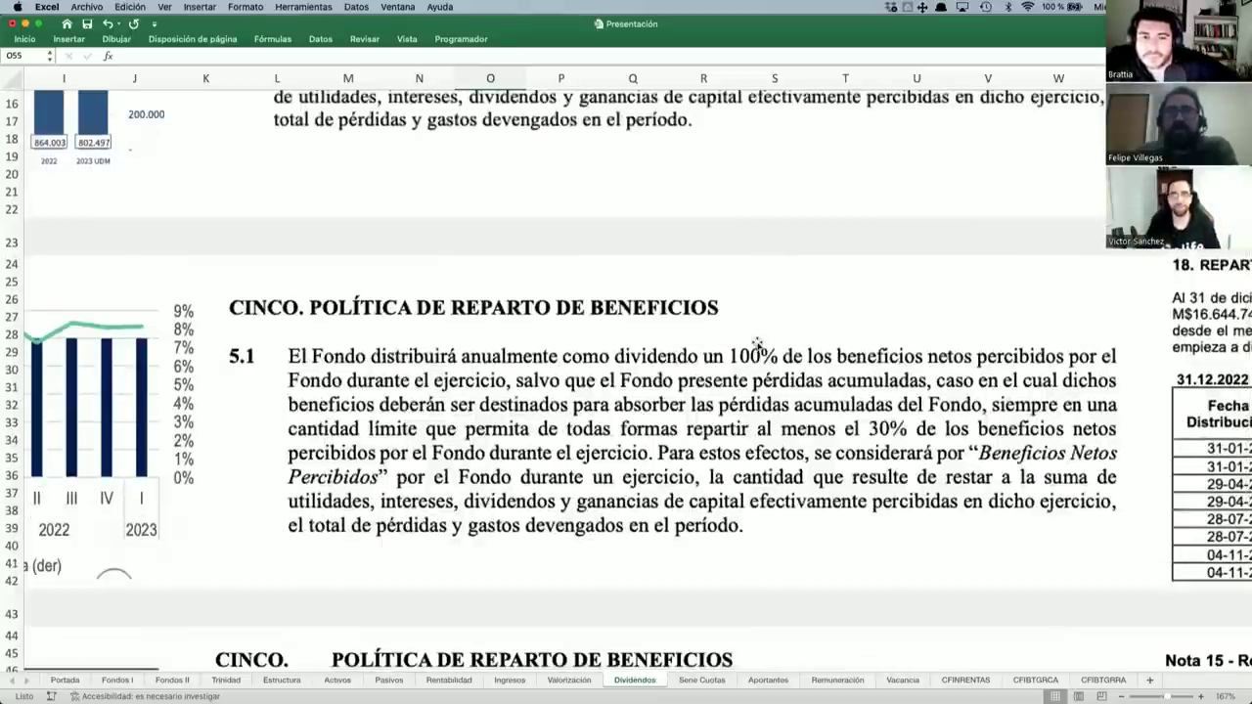
Examine the CFIBTGRCA quarterly dividend chart alongside its distribution policy, and check it against the first fund's clause.
scroll(440, 429, left, 10)
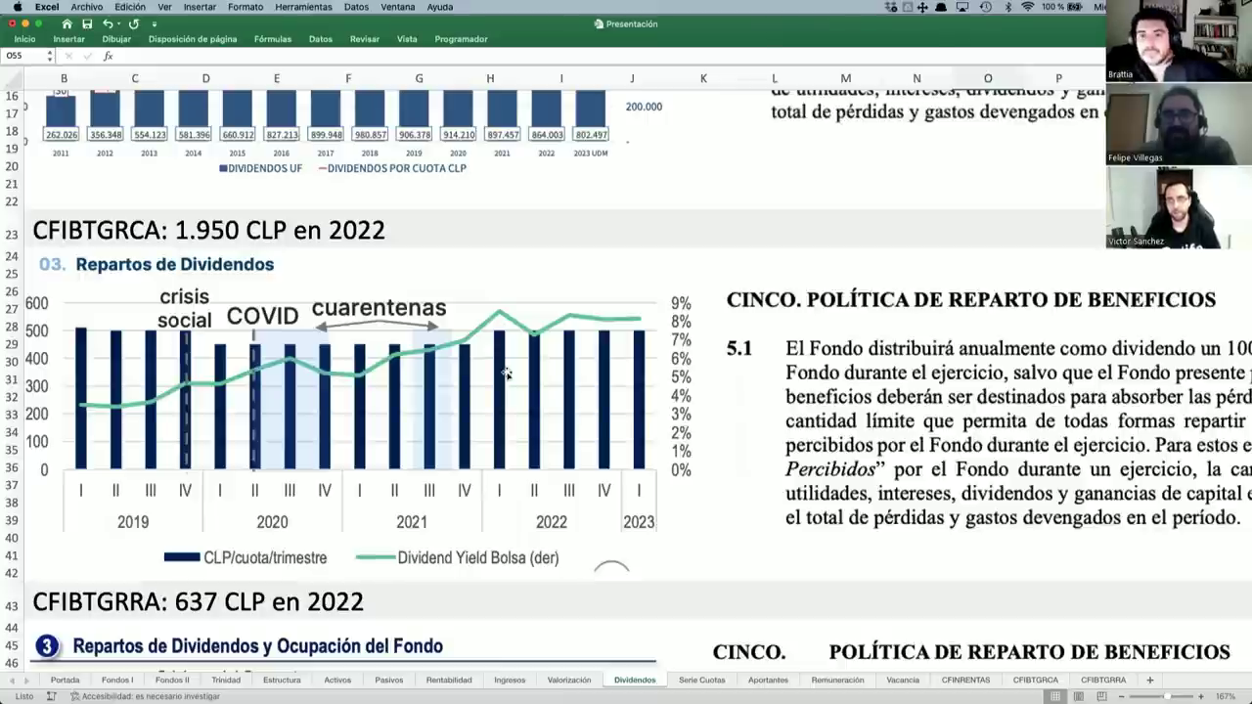
scroll(506, 373, right, 10)
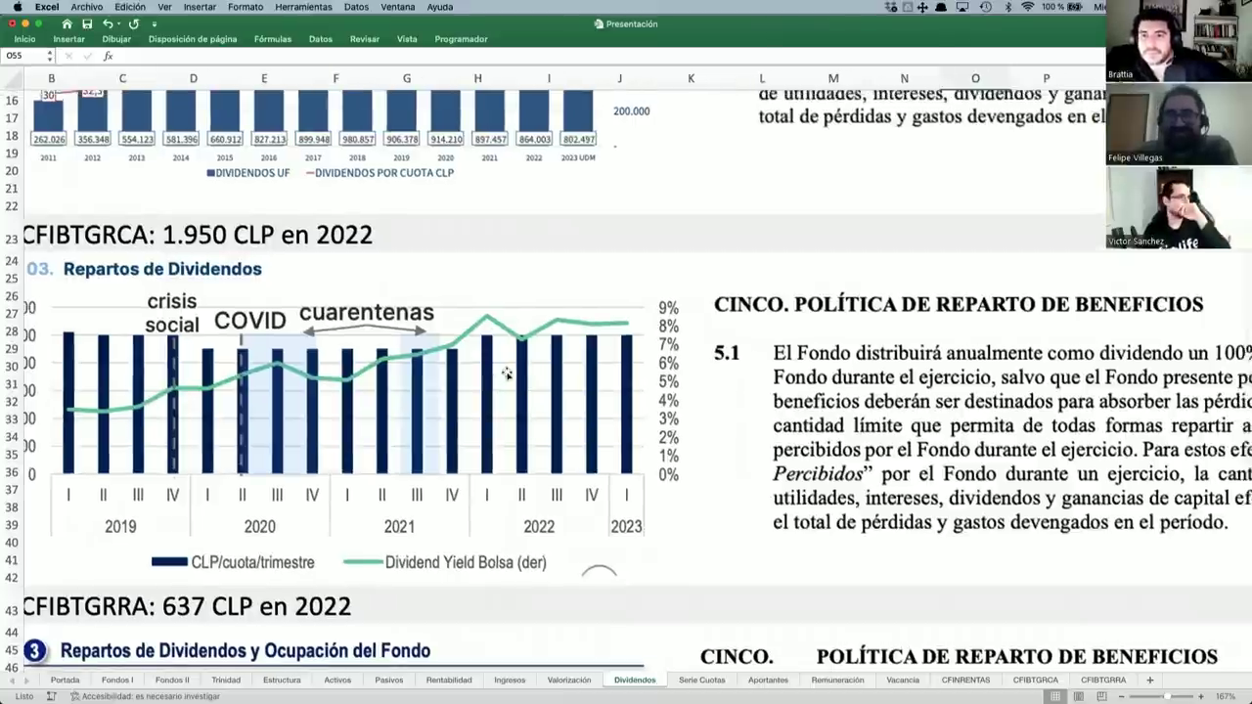
scroll(505, 374, down, 3)
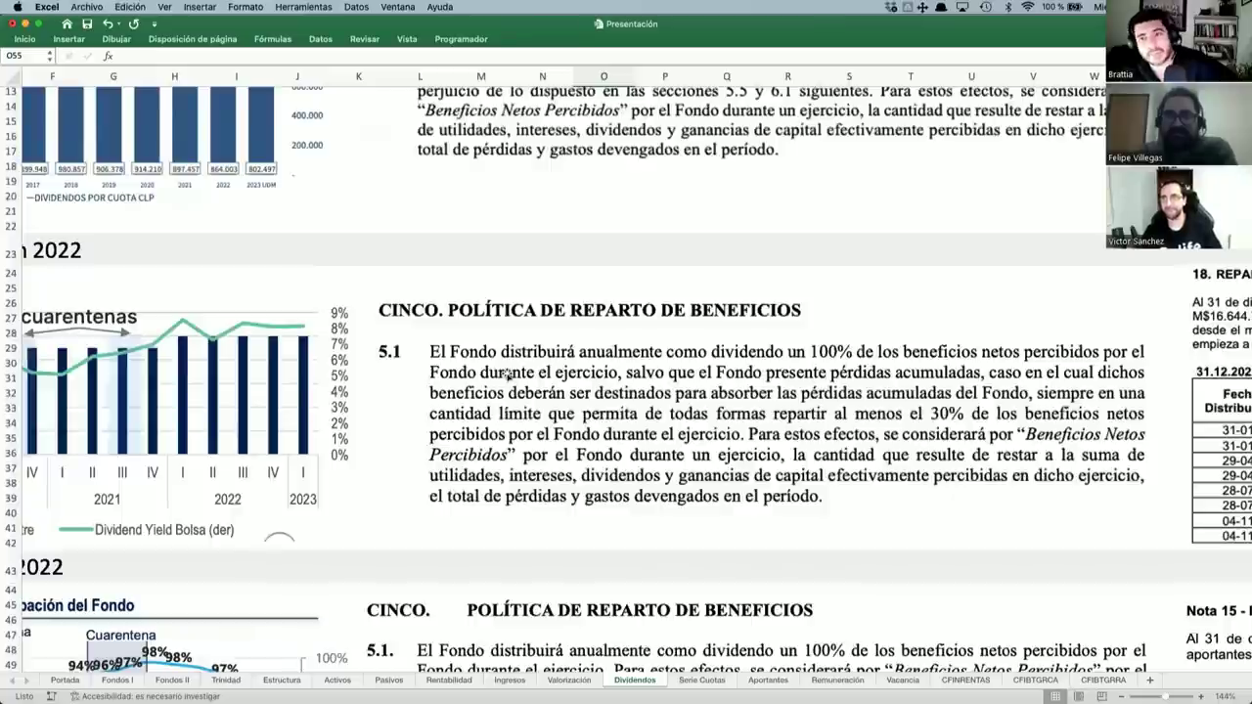
scroll(712, 372, right, 2)
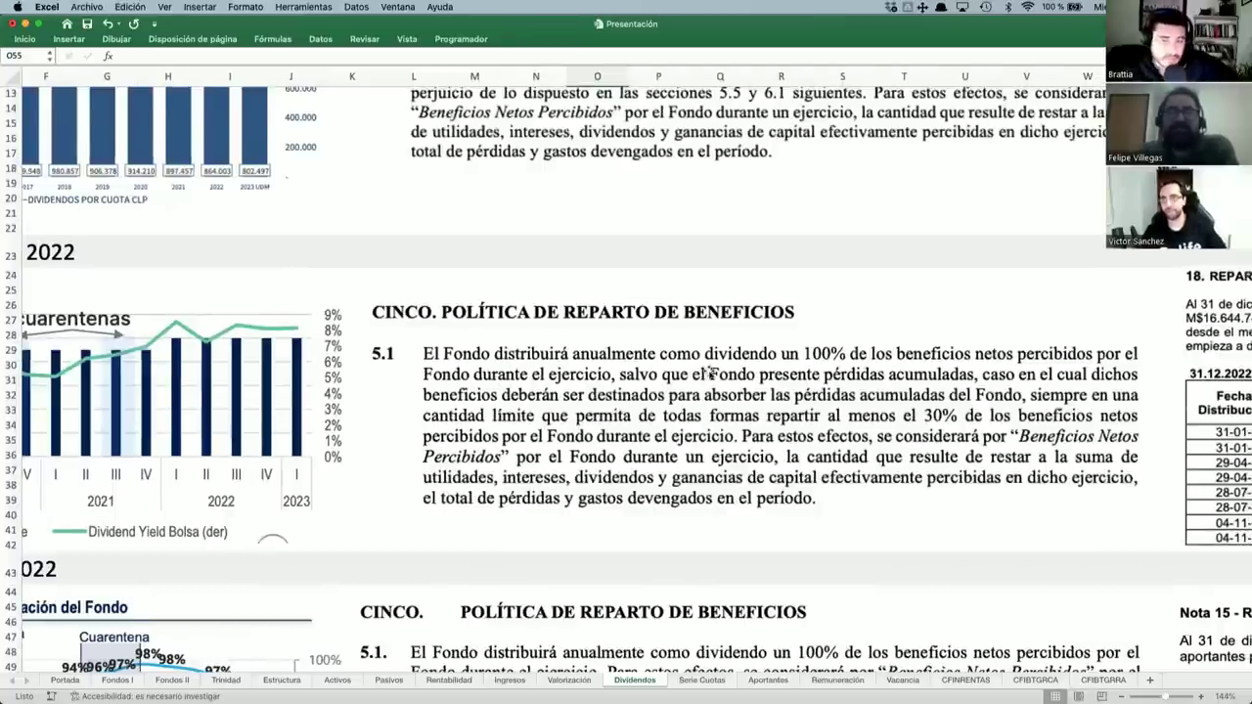
scroll(711, 372, right, 10)
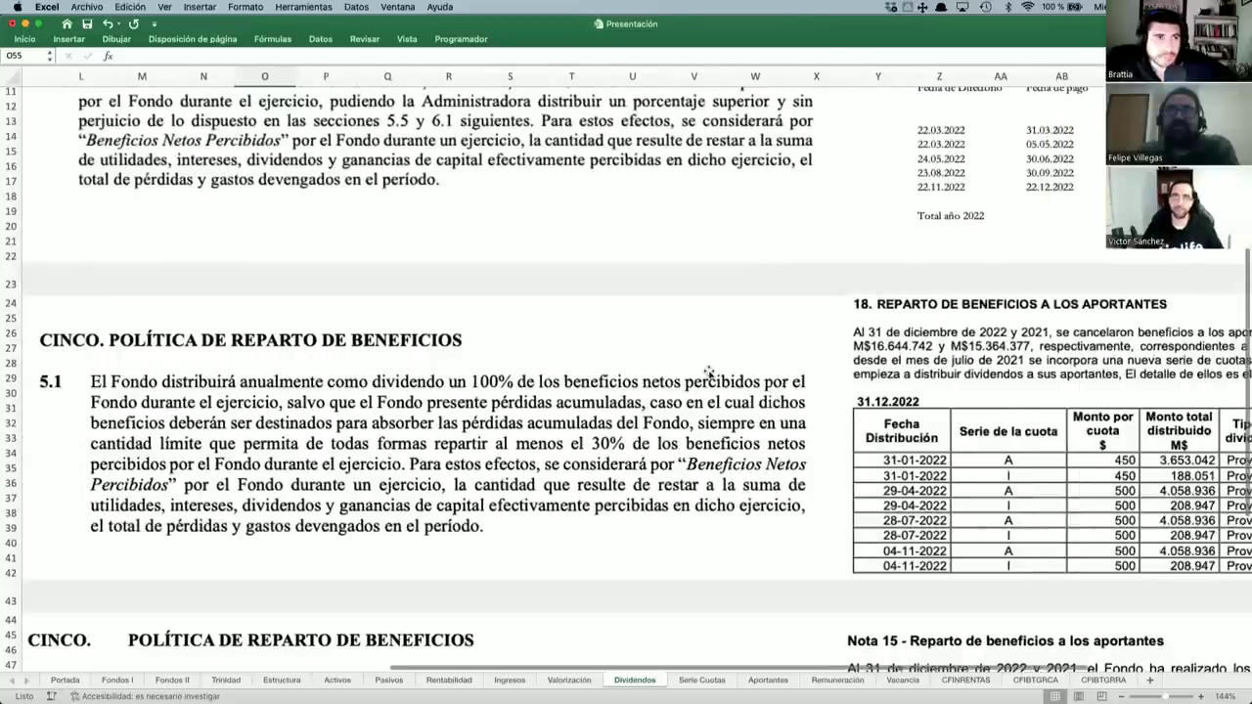
scroll(708, 373, up, 5)
scroll(709, 373, left, 4)
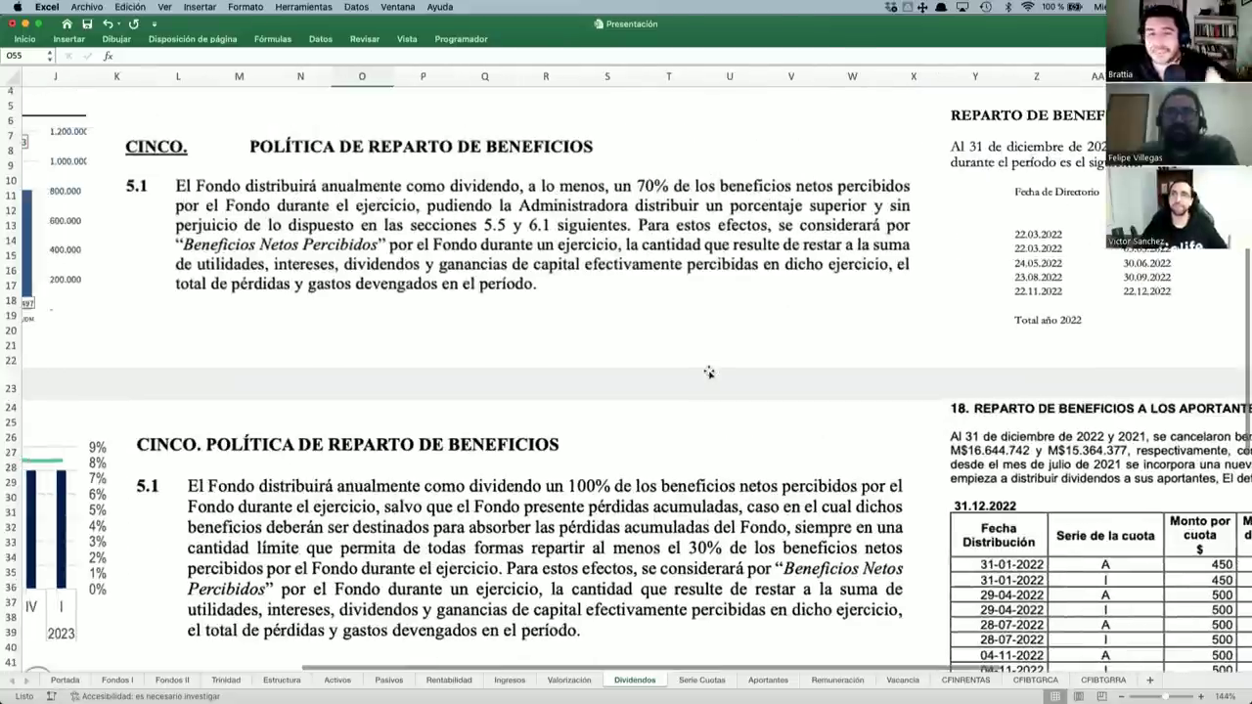
scroll(709, 372, down, 2)
scroll(709, 372, left, 2)
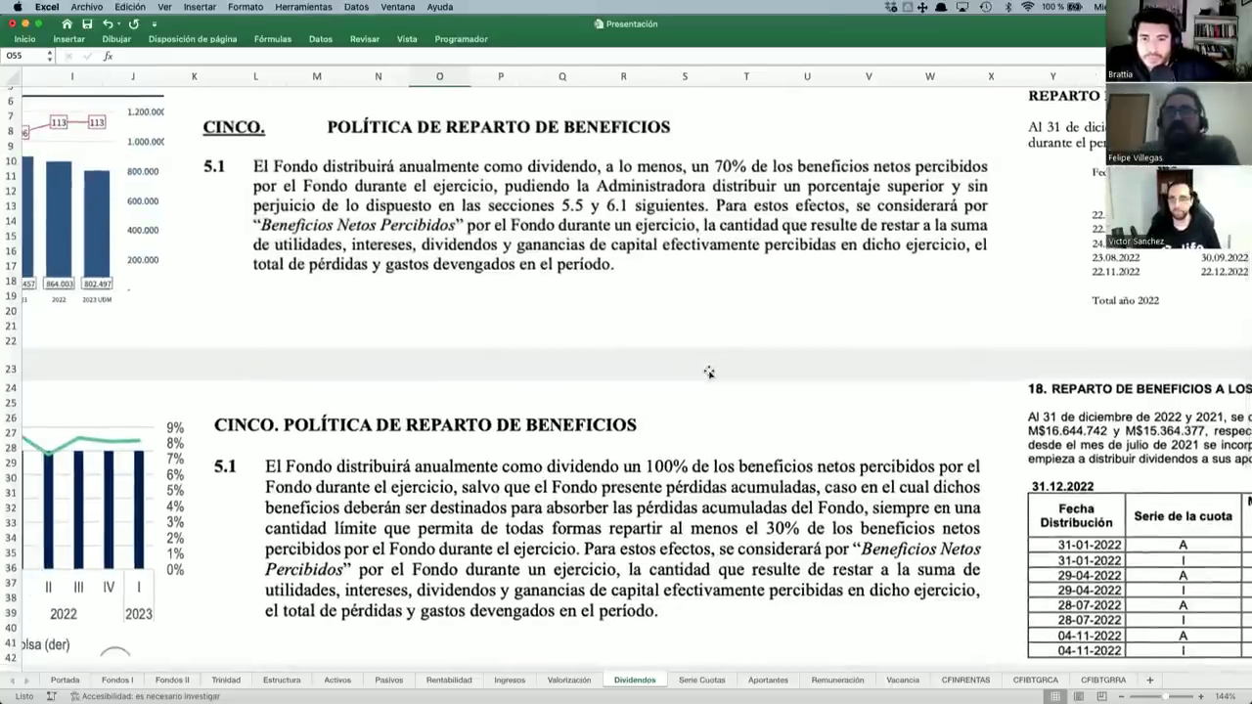
Examine the 2022 "Reparto de beneficios a los aportantes" tables of the first fund and CFIBTGRCA, comparing payment dates, amounts per share and dividend types.
scroll(710, 372, right, 8)
scroll(709, 372, up, 1)
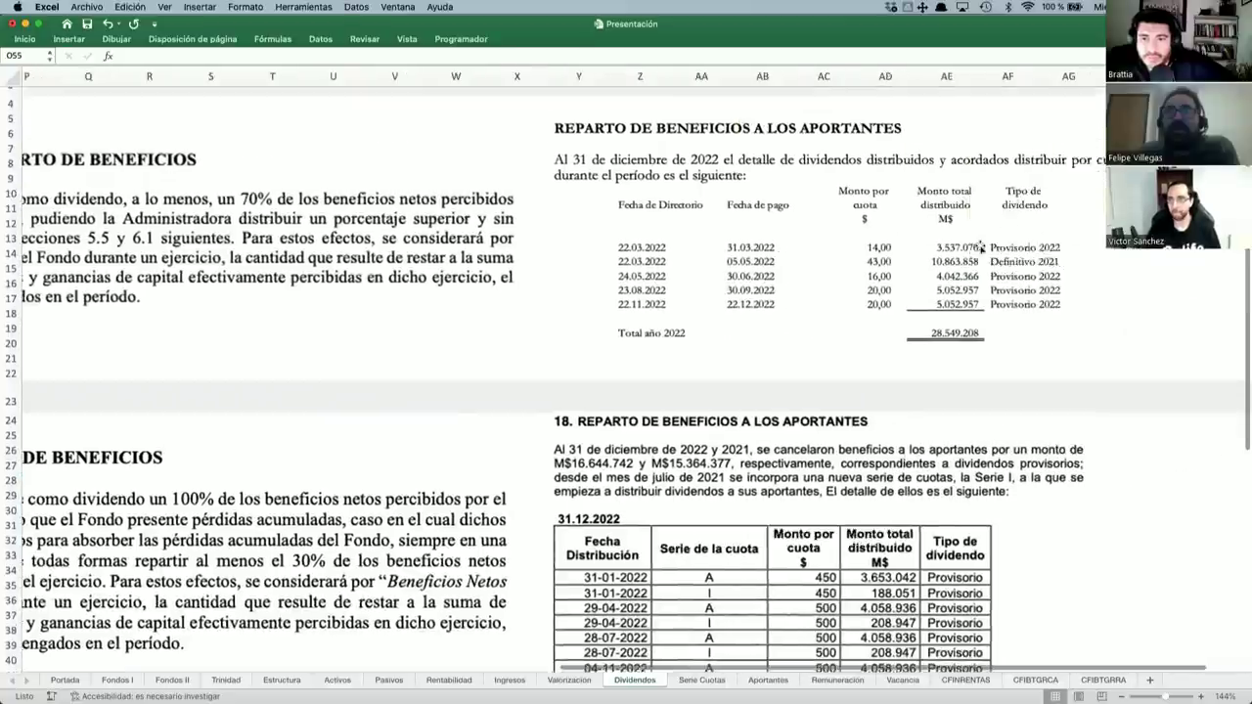
scroll(981, 248, up, 5)
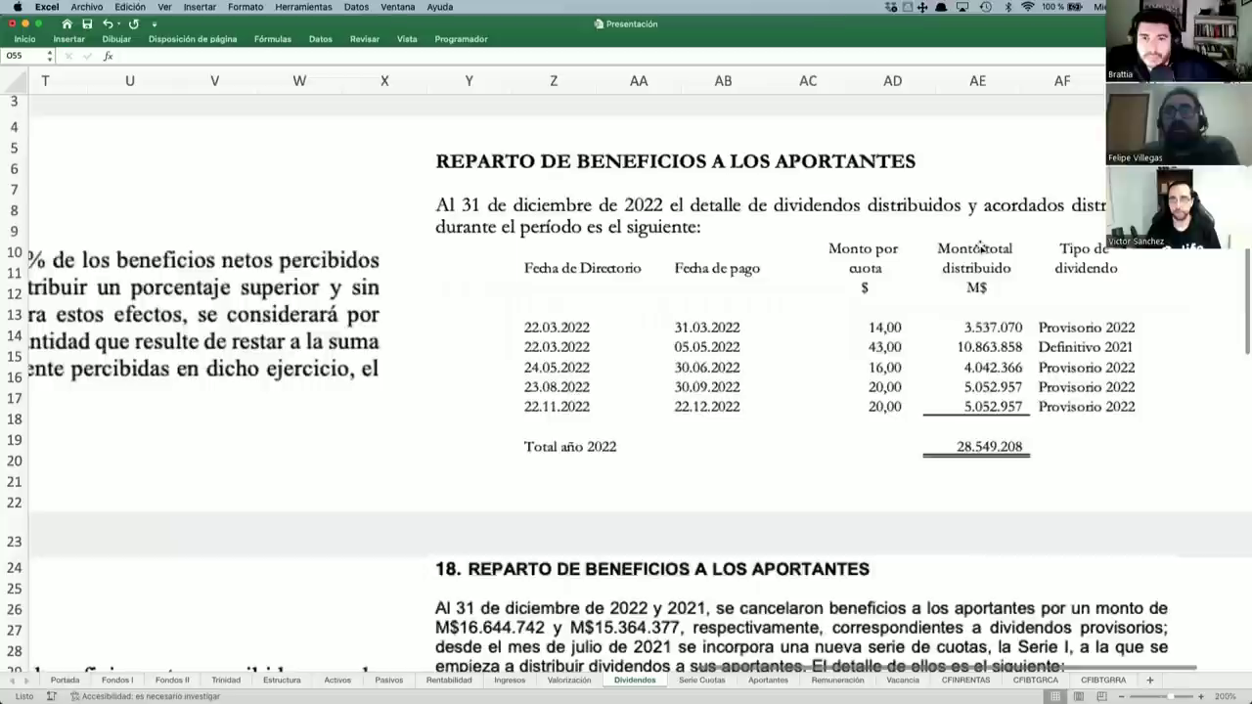
scroll(981, 248, right, 2)
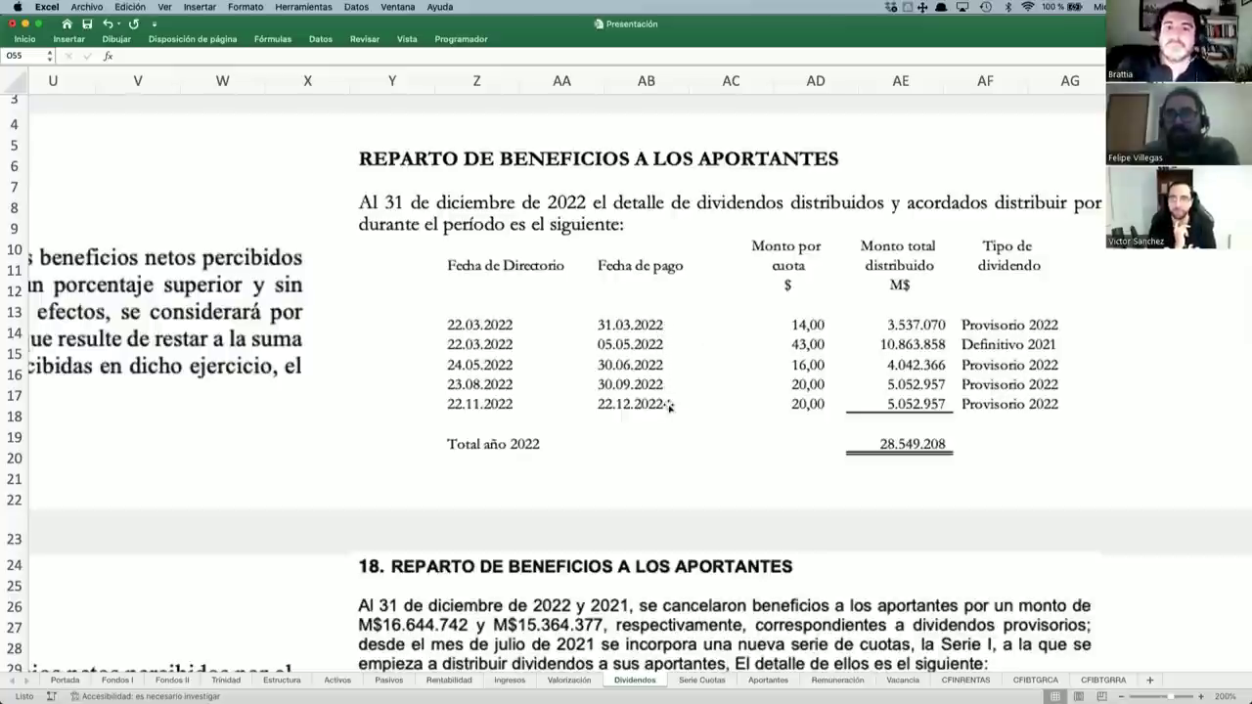
scroll(669, 406, down, 1)
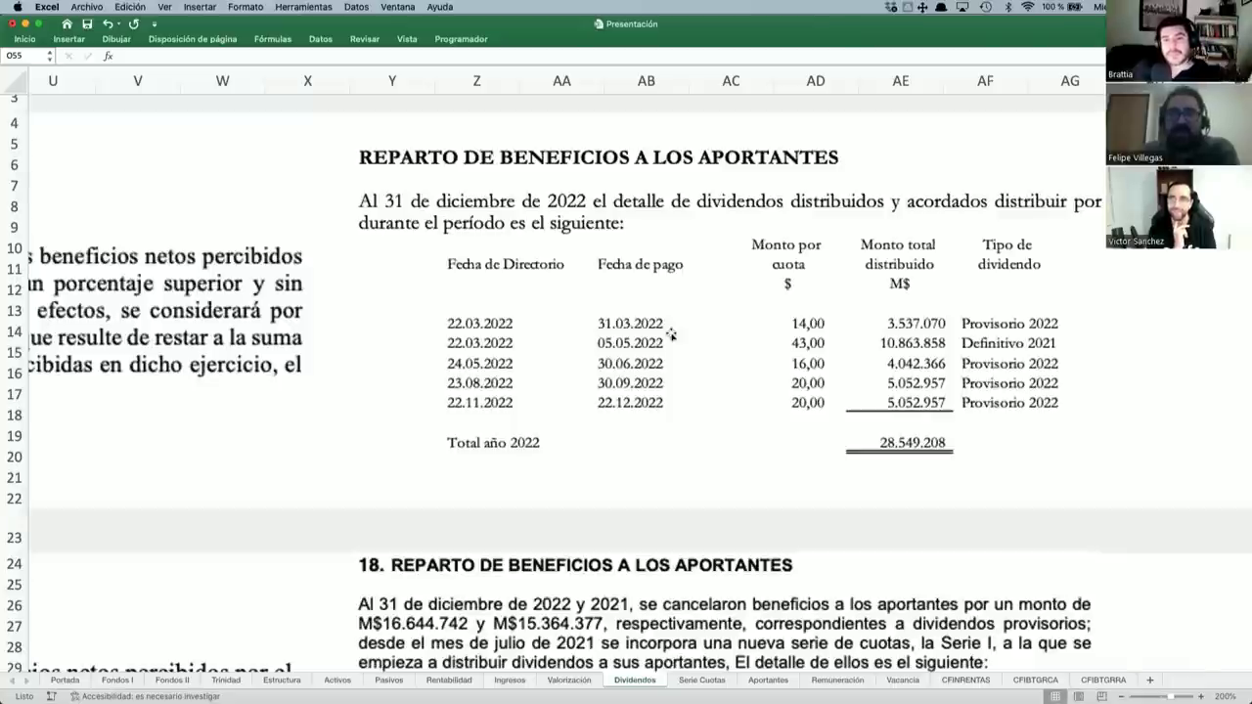
scroll(671, 334, down, 8)
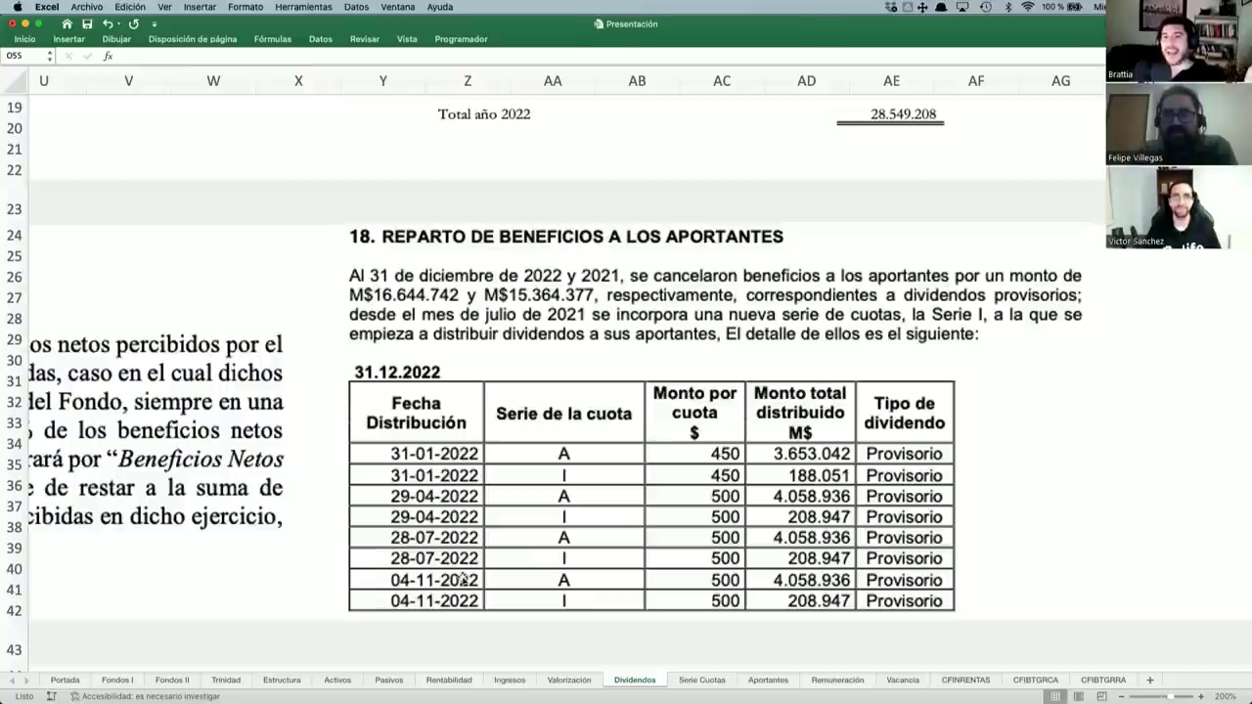
scroll(462, 579, down, 1)
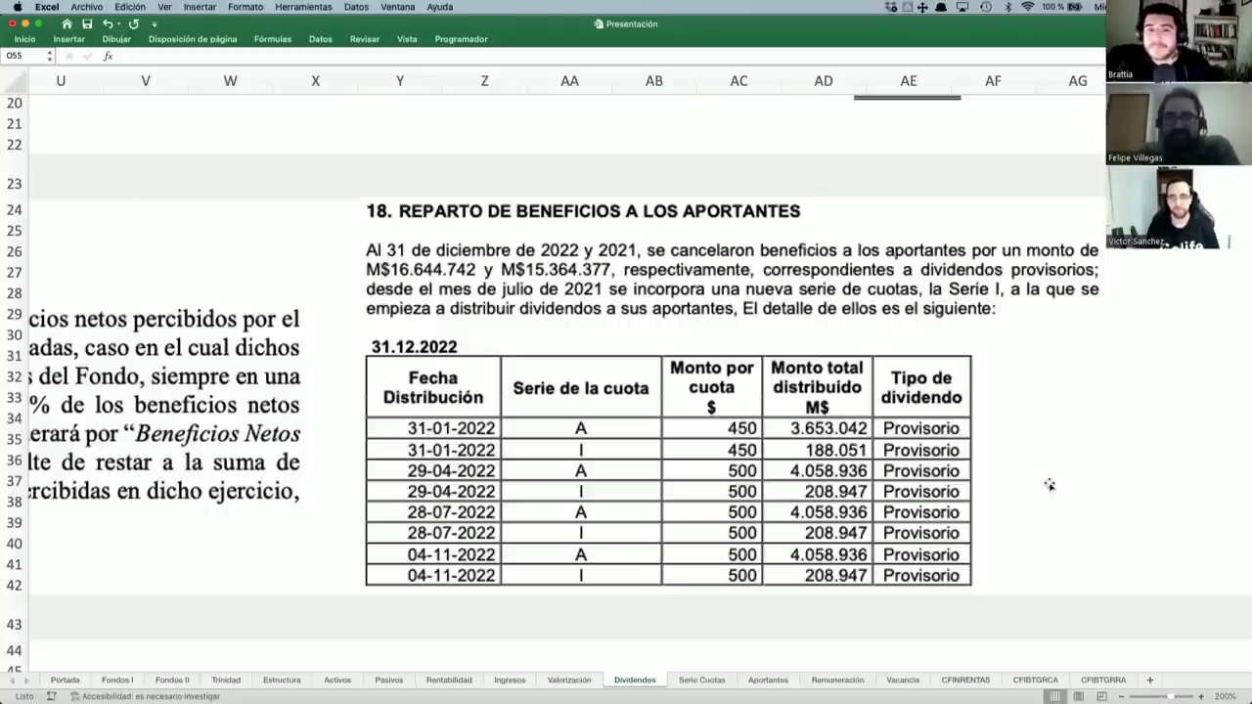
scroll(1050, 484, up, 10)
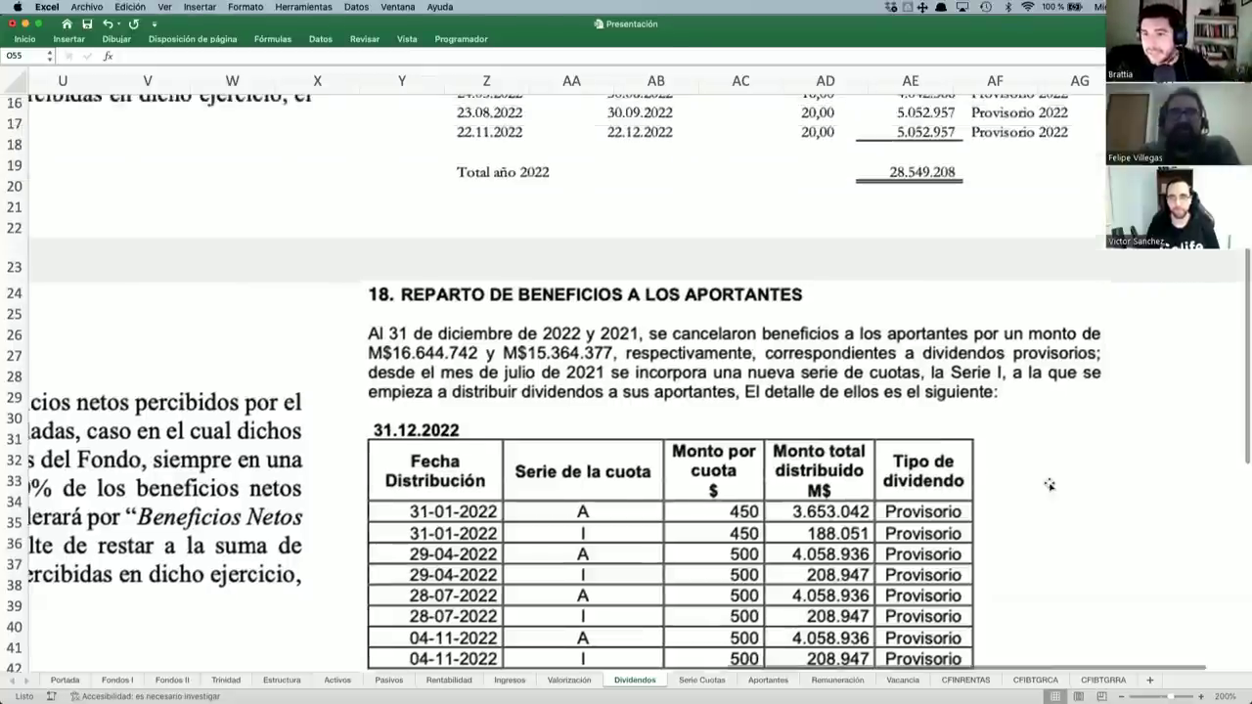
scroll(1050, 484, down, 5)
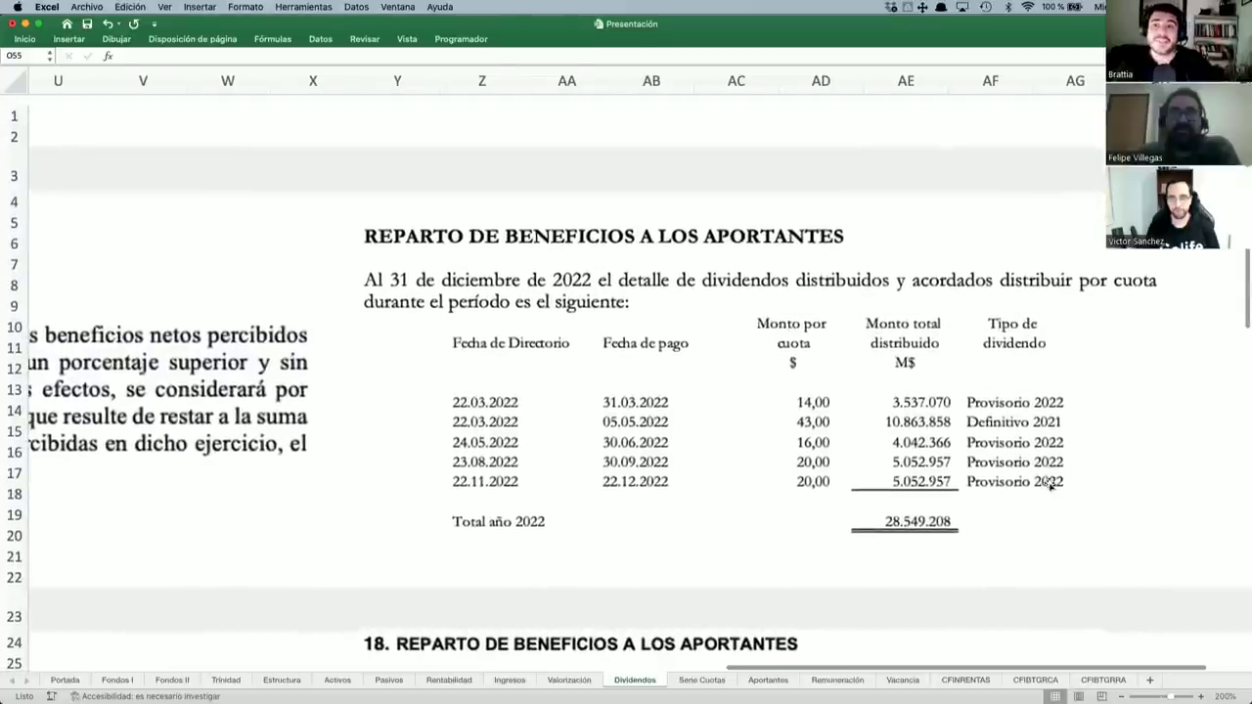
scroll(1049, 485, down, 8)
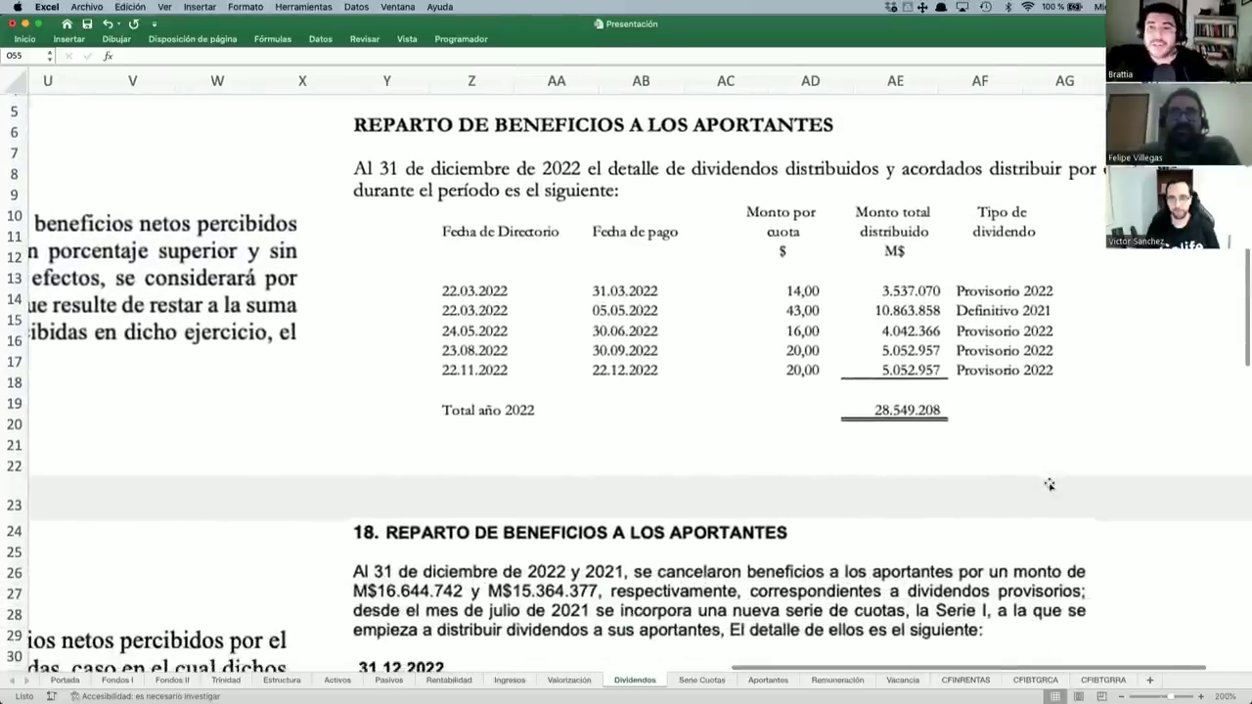
scroll(1050, 485, up, 3)
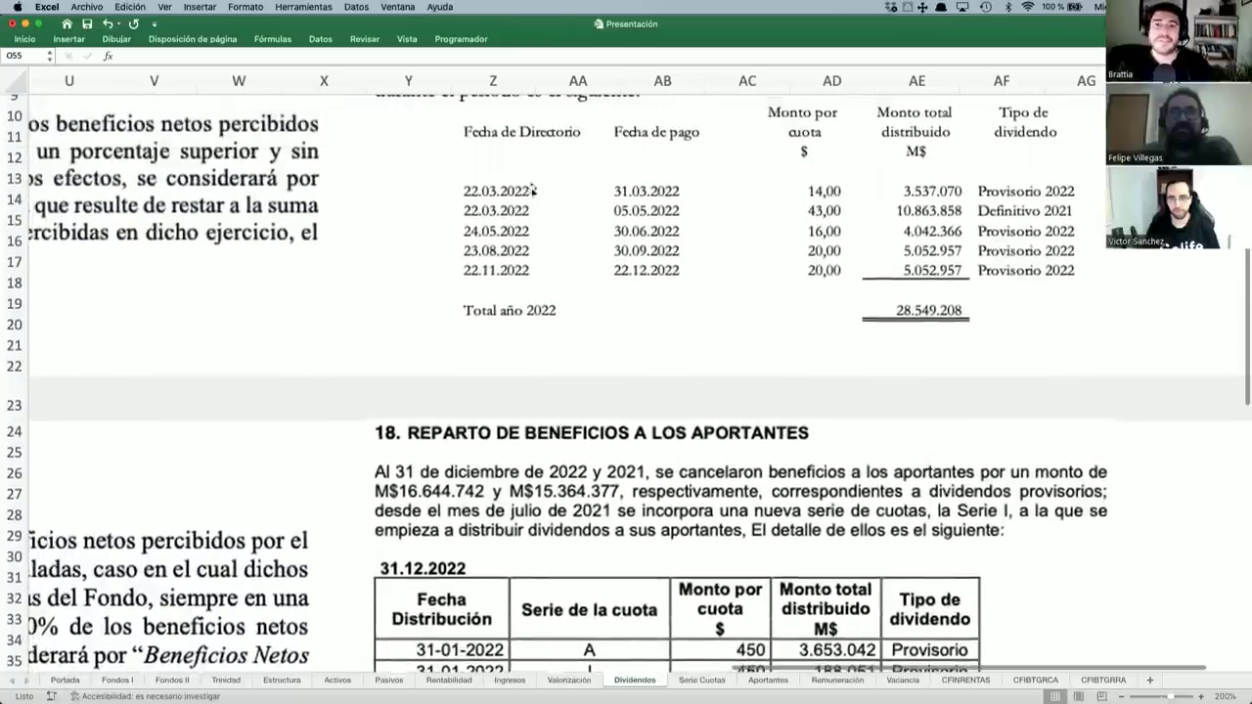
scroll(553, 198, up, 1)
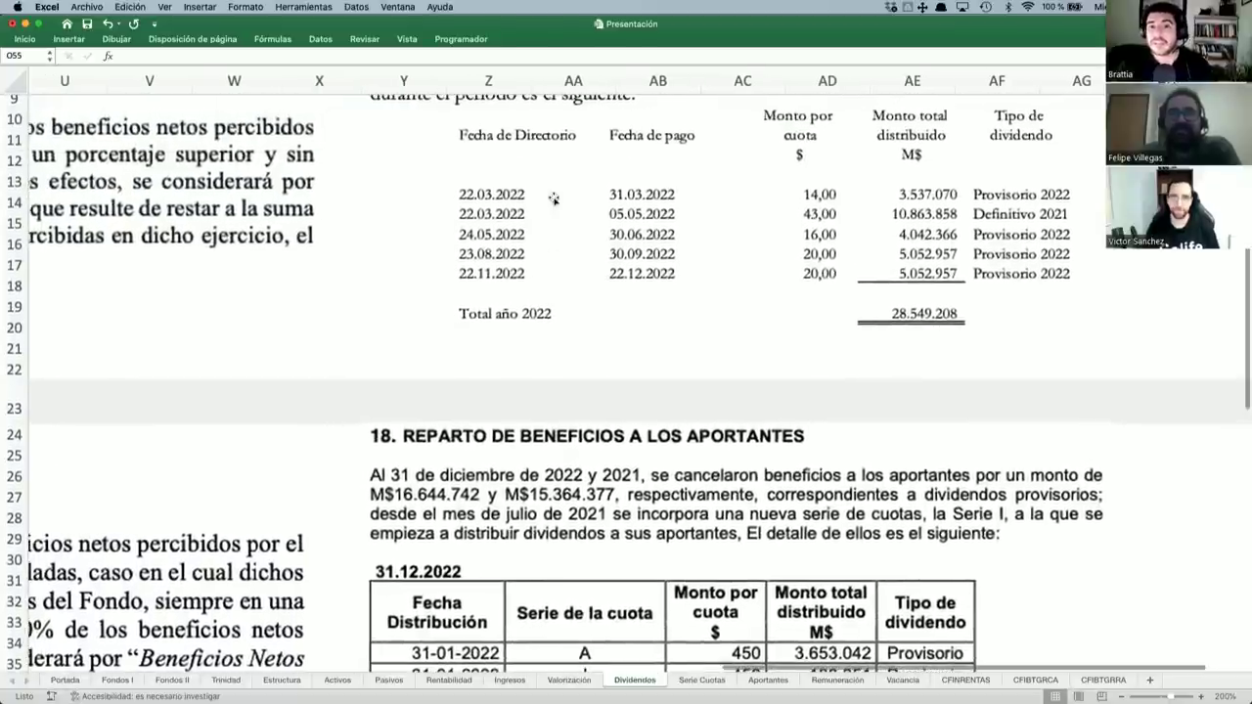
Check the first fund's 2022 board and payment dates against CFIBTGRCA's distribution dates for series A and I.
scroll(567, 322, down, 1)
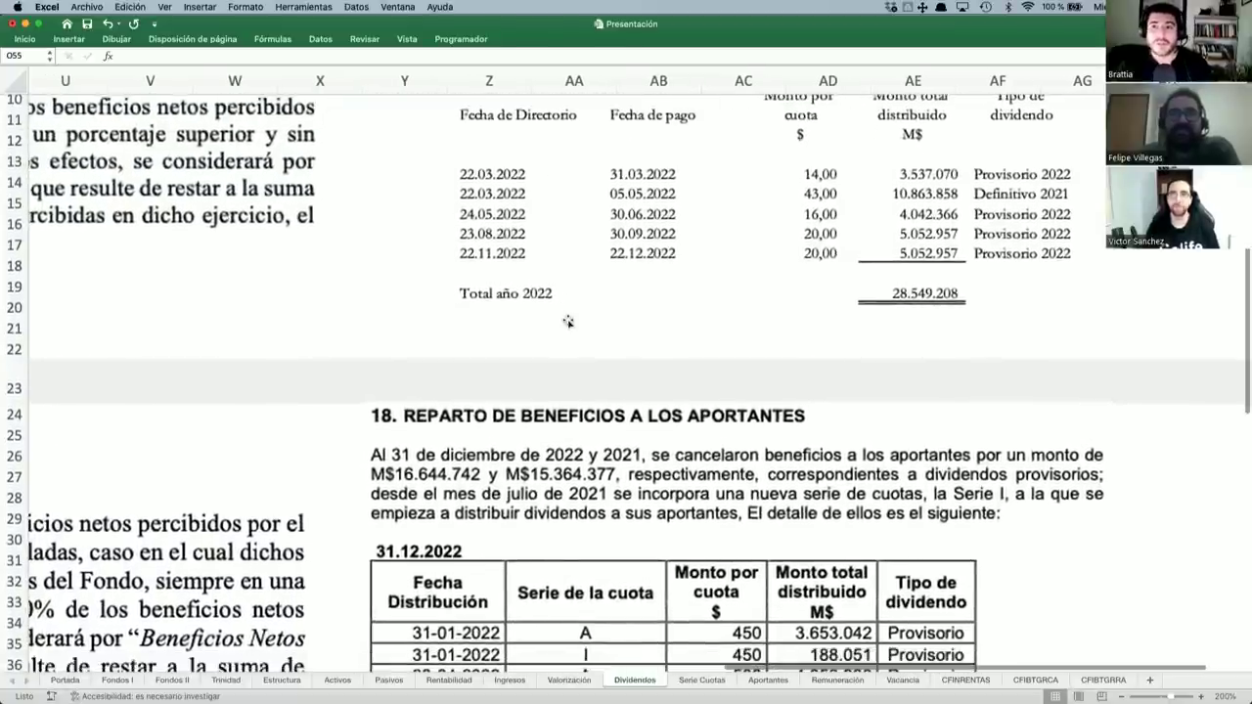
scroll(568, 321, down, 3)
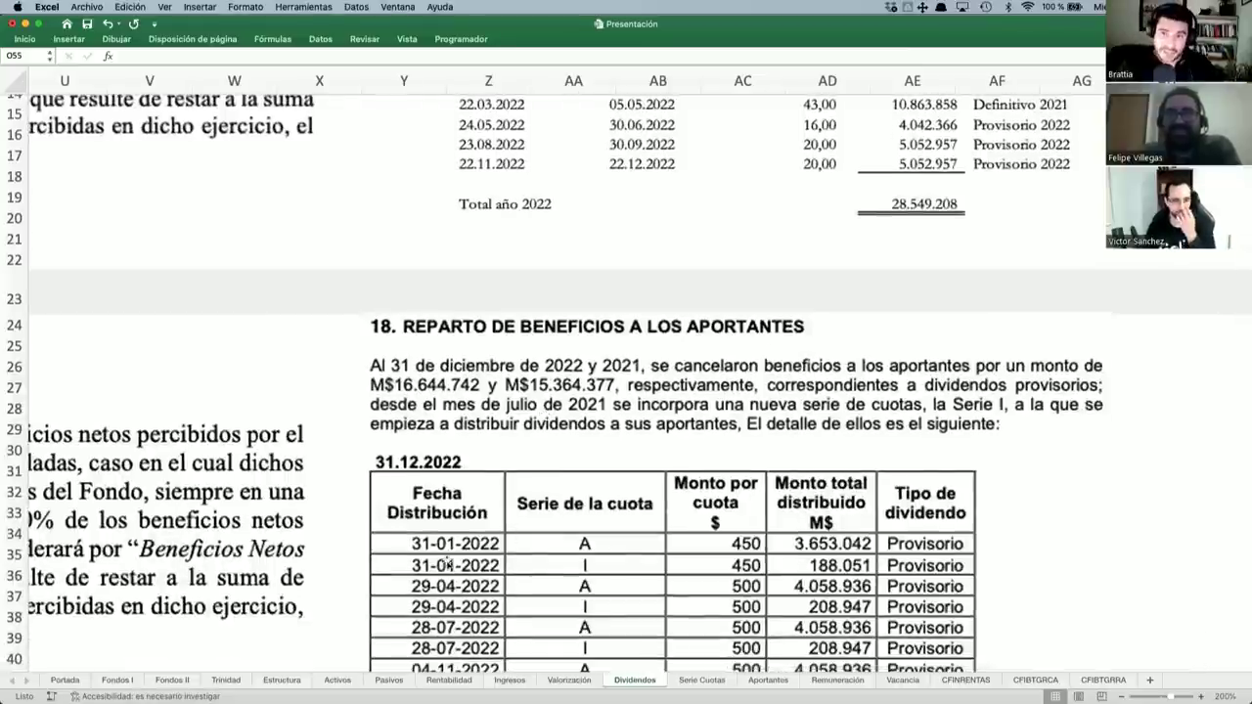
scroll(455, 577, up, 4)
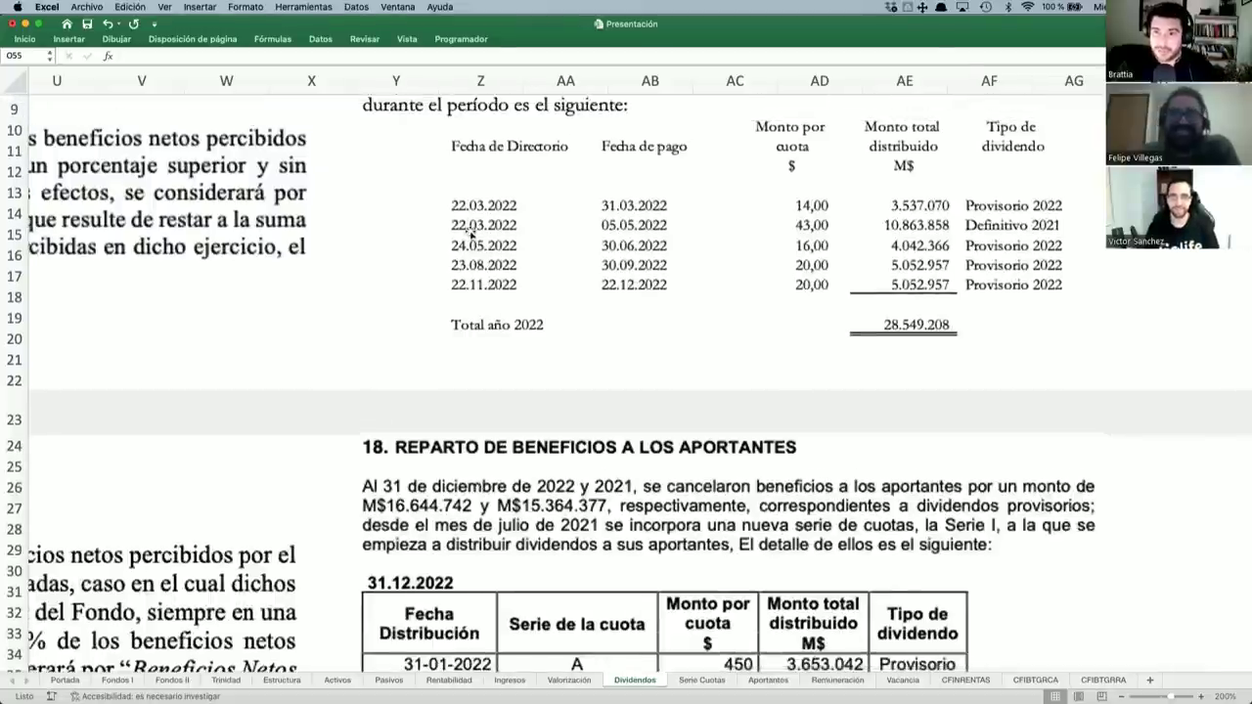
scroll(471, 242, down, 4)
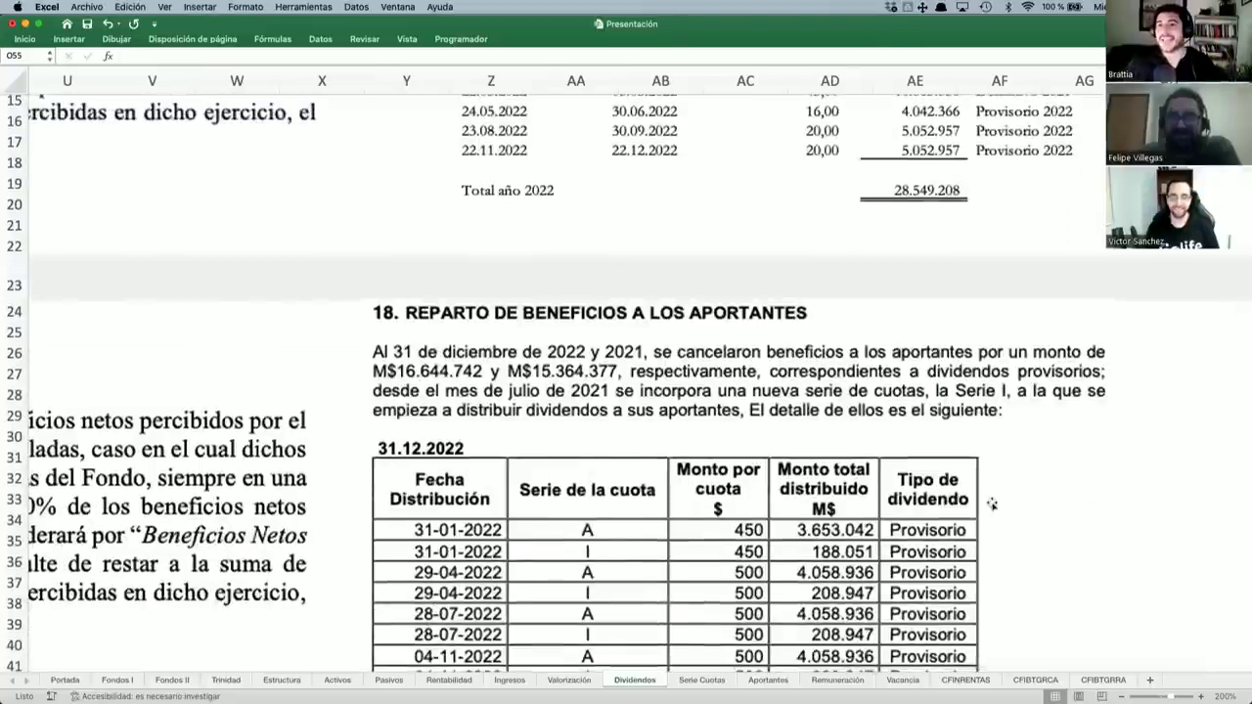
scroll(1080, 503, down, 2)
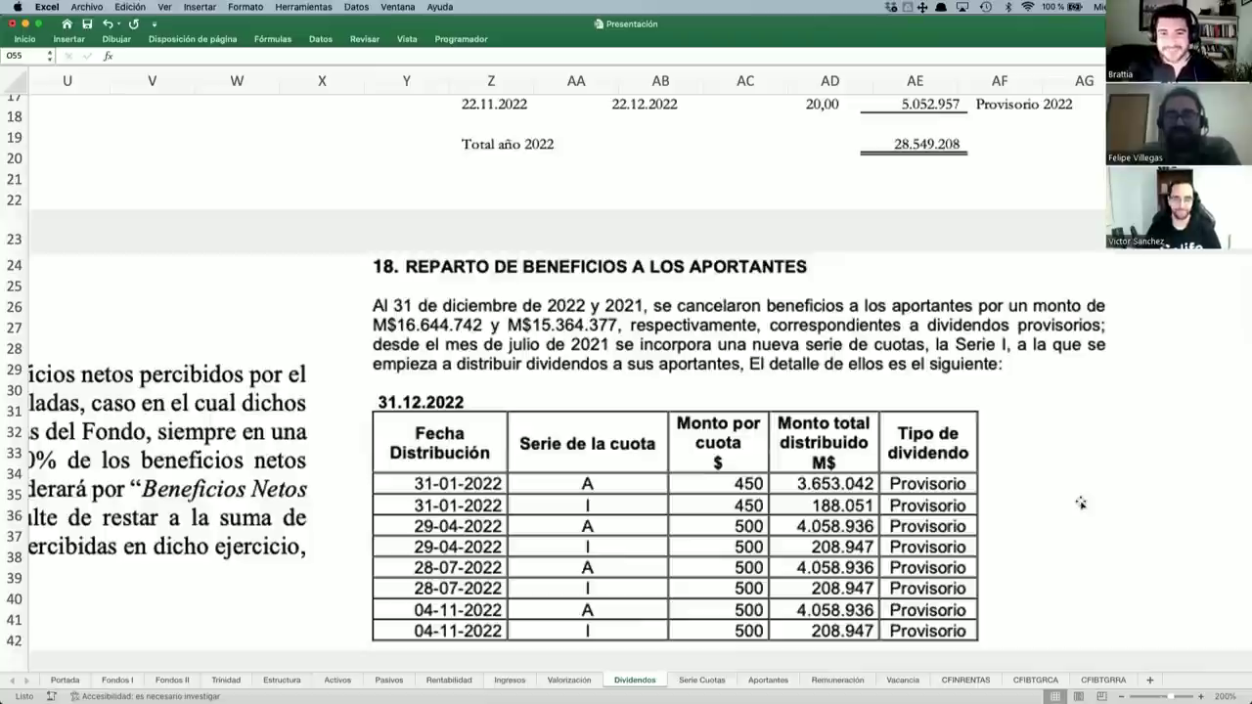
Examine the third fund's Nota 15 Serie A benefit distribution tables for 2022 and 2021.
scroll(1081, 502, down, 10)
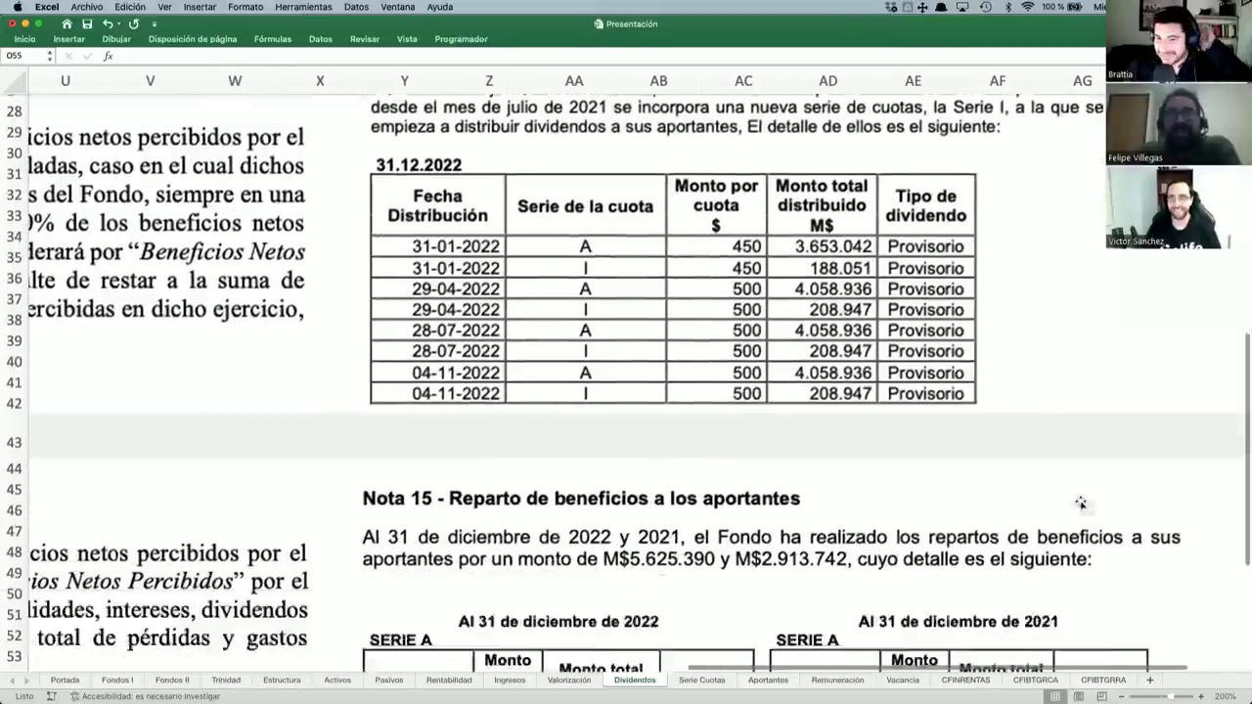
scroll(1081, 503, down, 5)
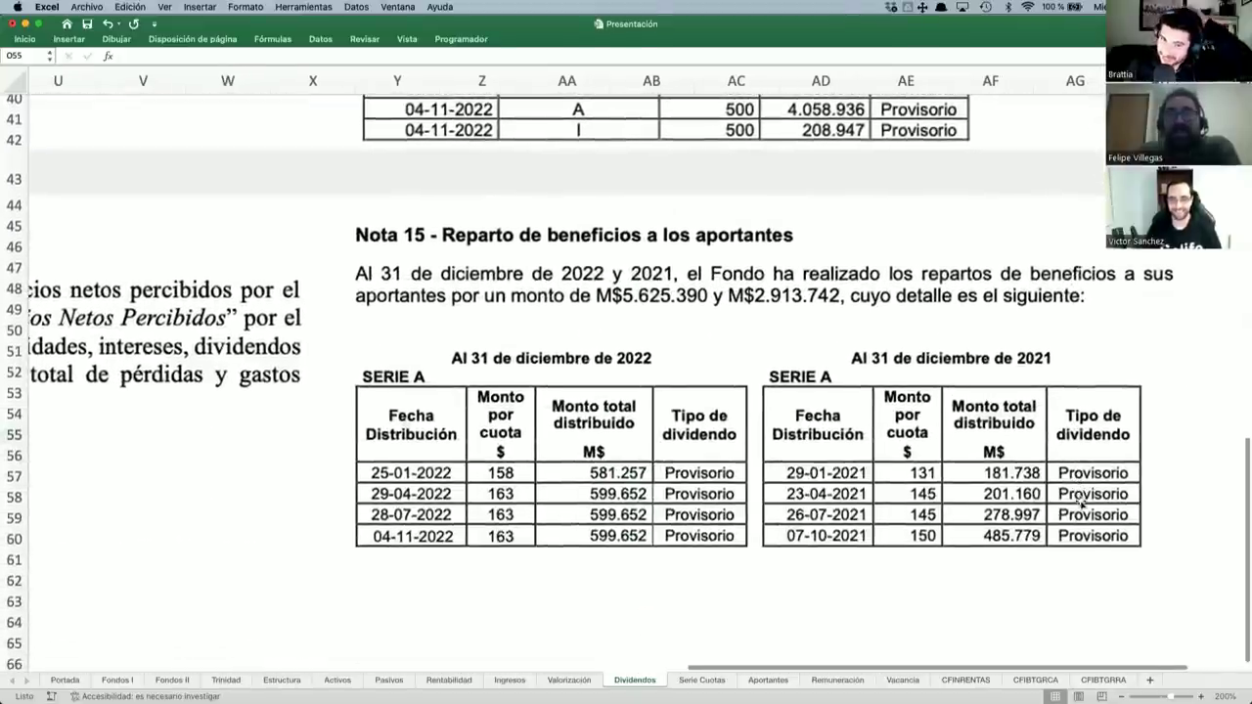
scroll(1081, 502, down, 1)
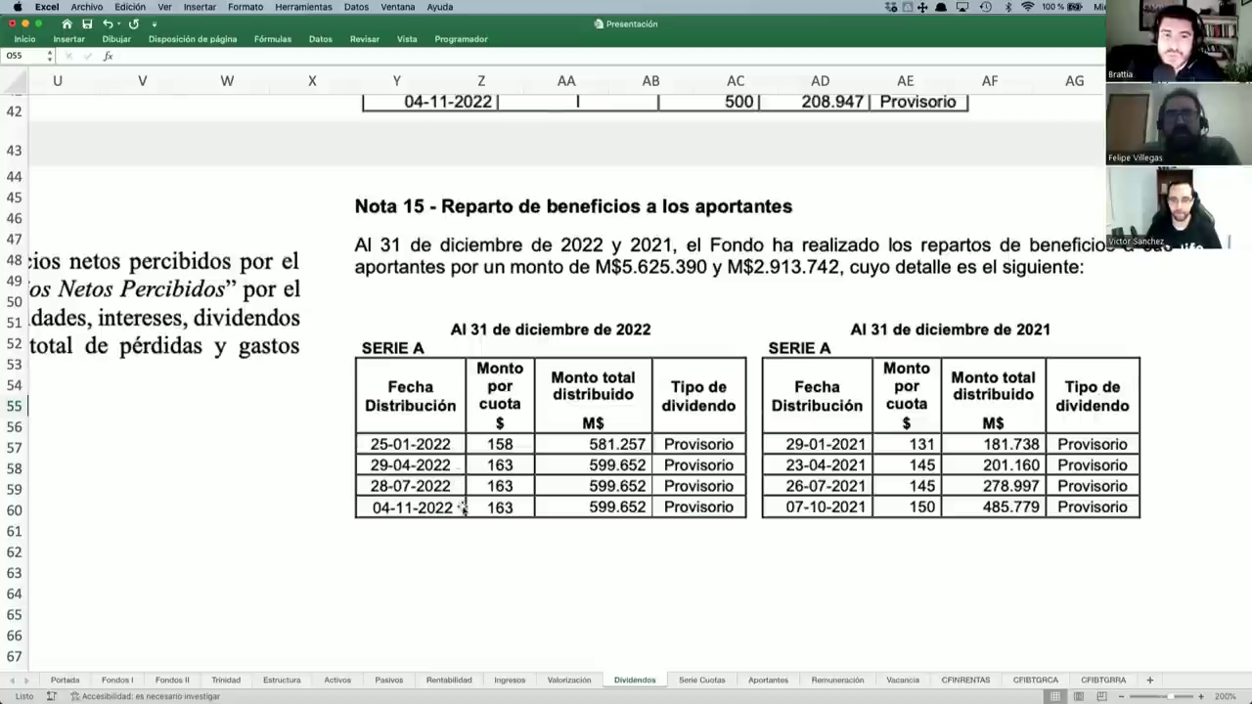
scroll(464, 507, down, 3)
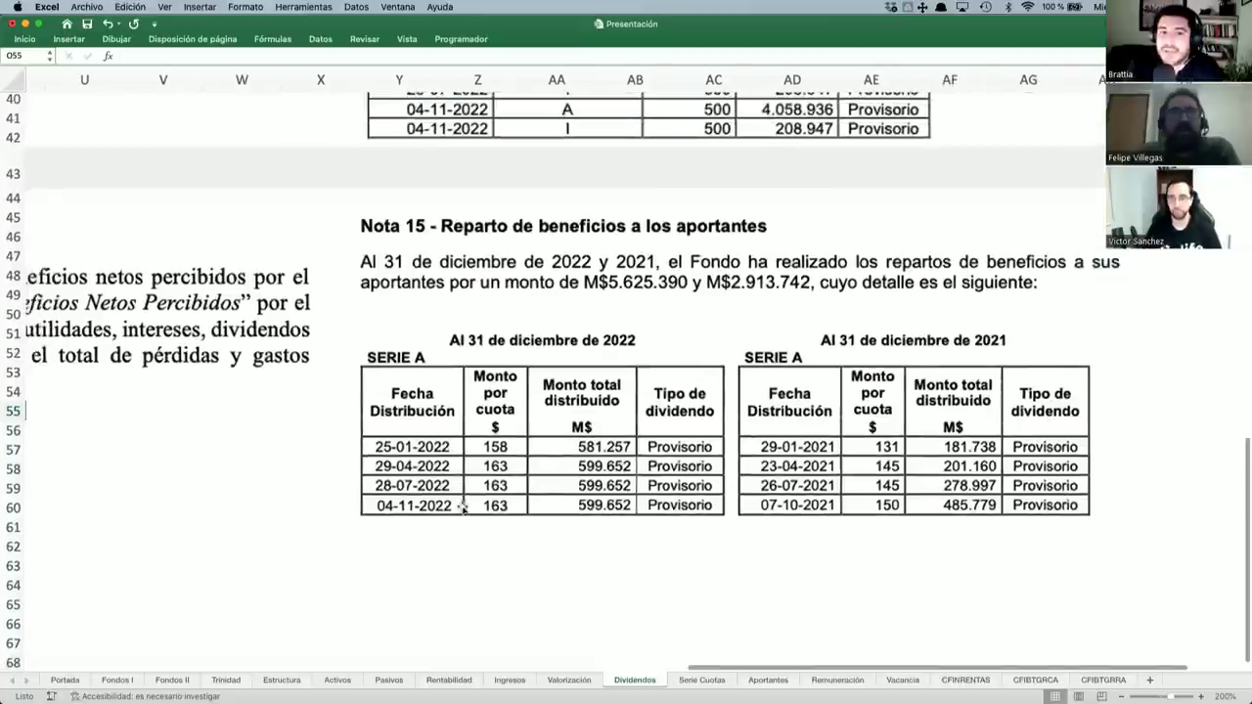
scroll(463, 507, up, 3)
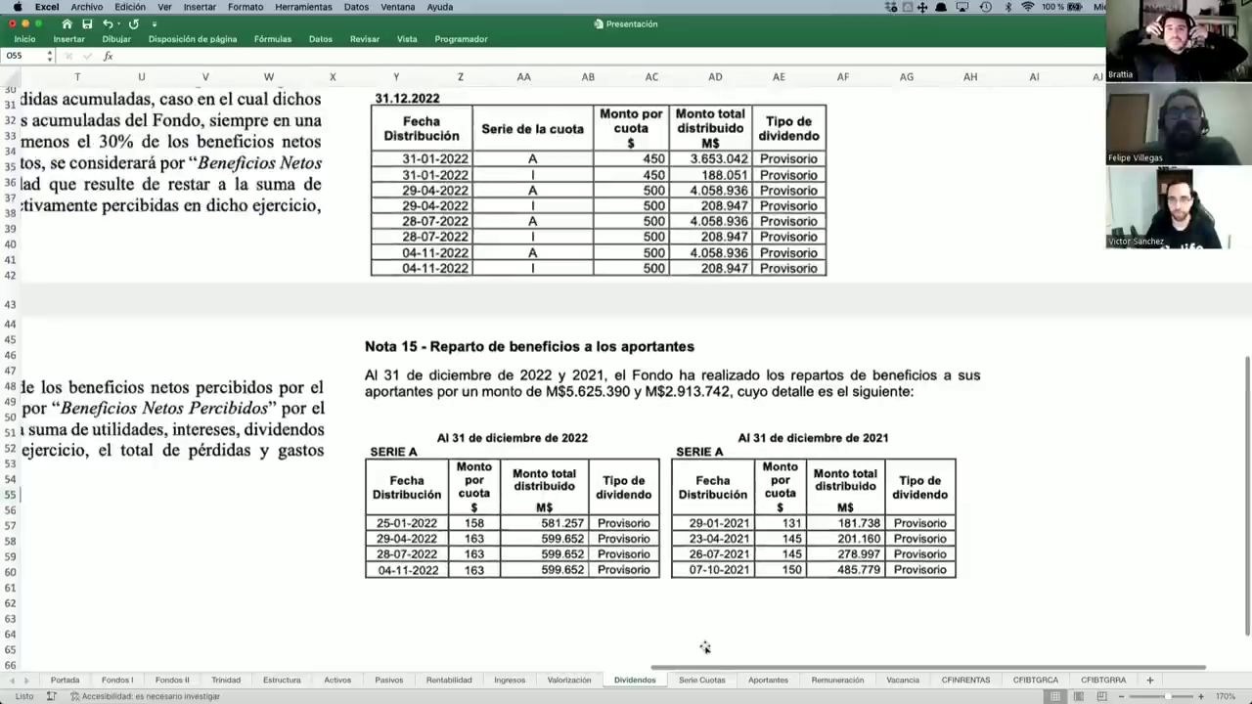
Open the Serie Cuotas sheet and review CFINRENTAS's single series and the issued units and entry requirements of CFIBTGRCA's series A and I.
click(702, 682)
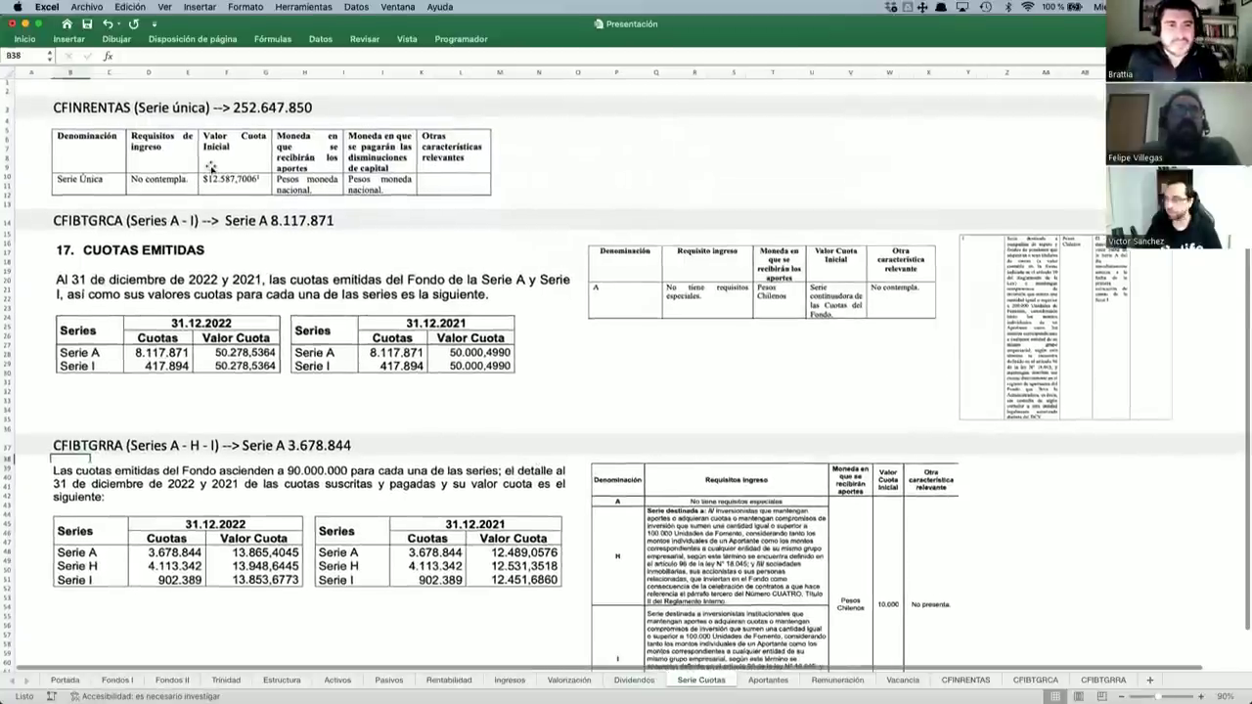
scroll(211, 168, up, 5)
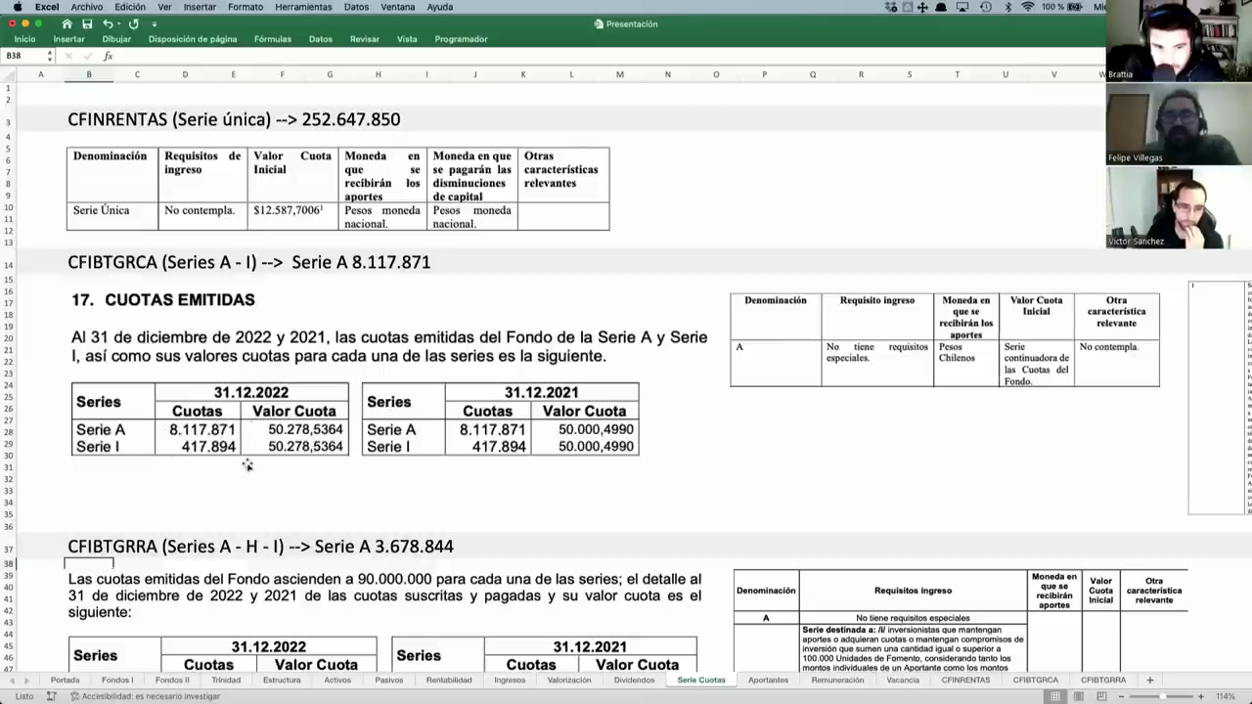
scroll(422, 433, right, 5)
scroll(423, 433, right, 1)
scroll(385, 412, right, 3)
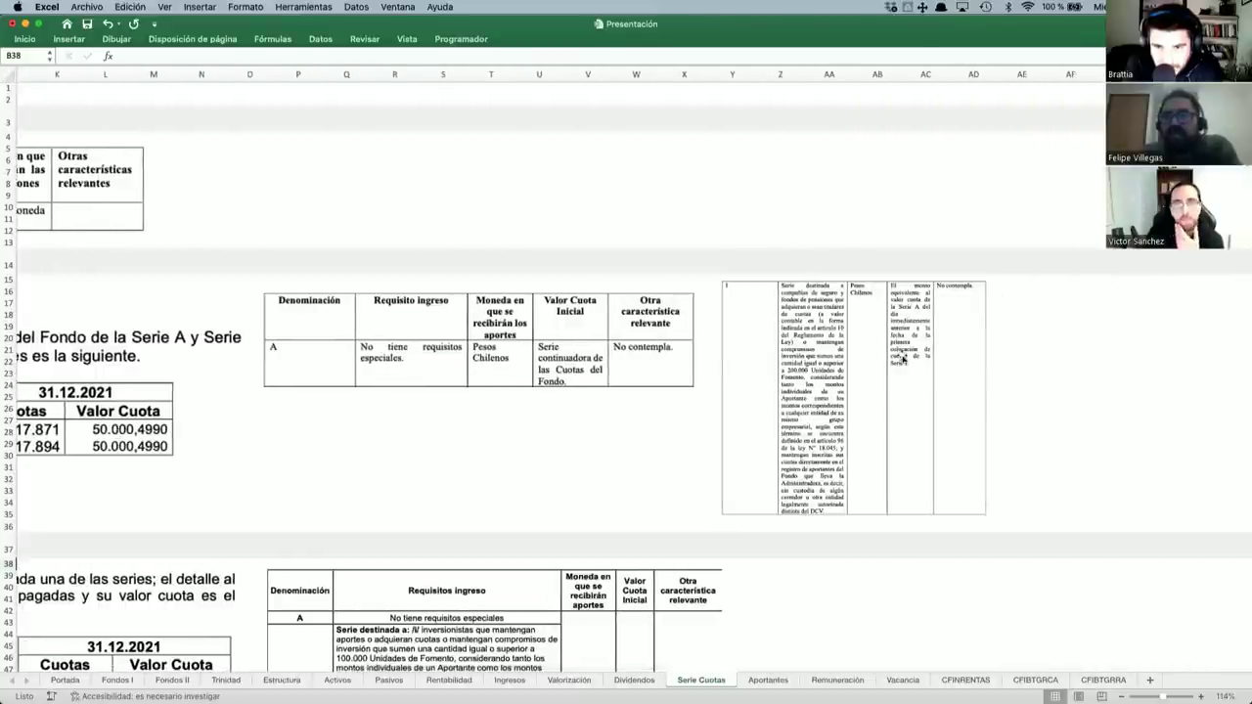
scroll(903, 358, up, 5)
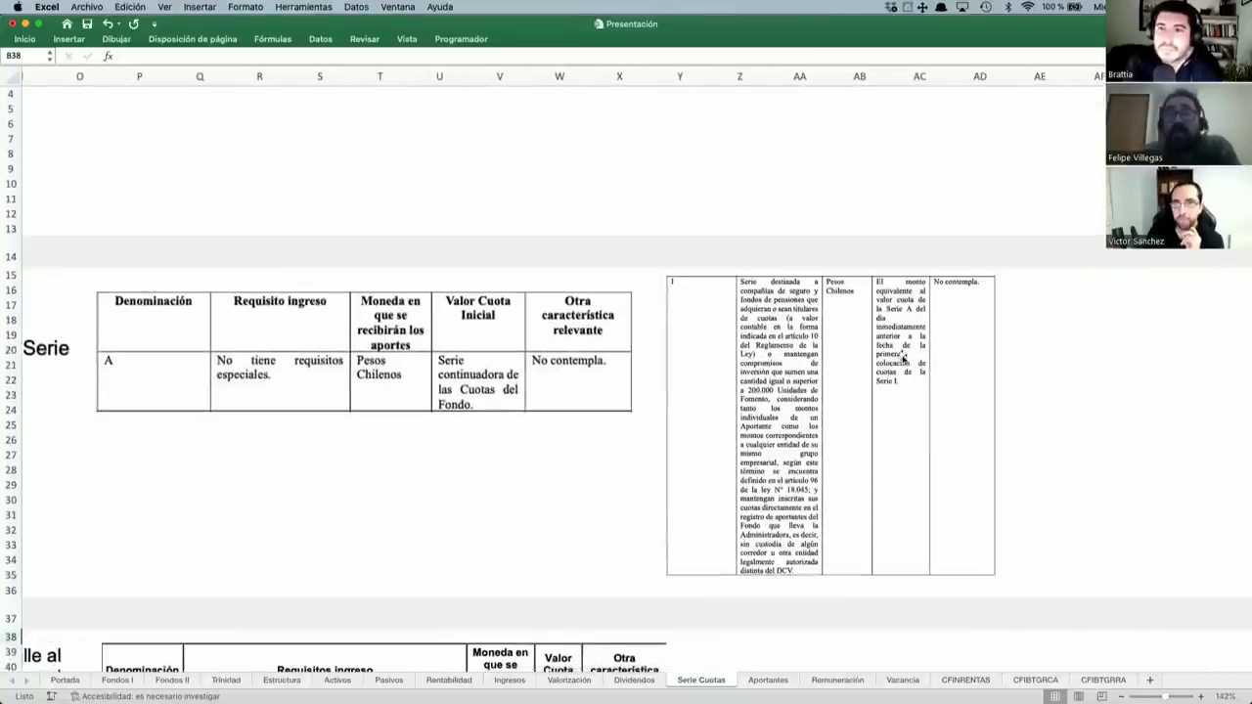
scroll(903, 358, up, 5)
scroll(795, 364, down, 1)
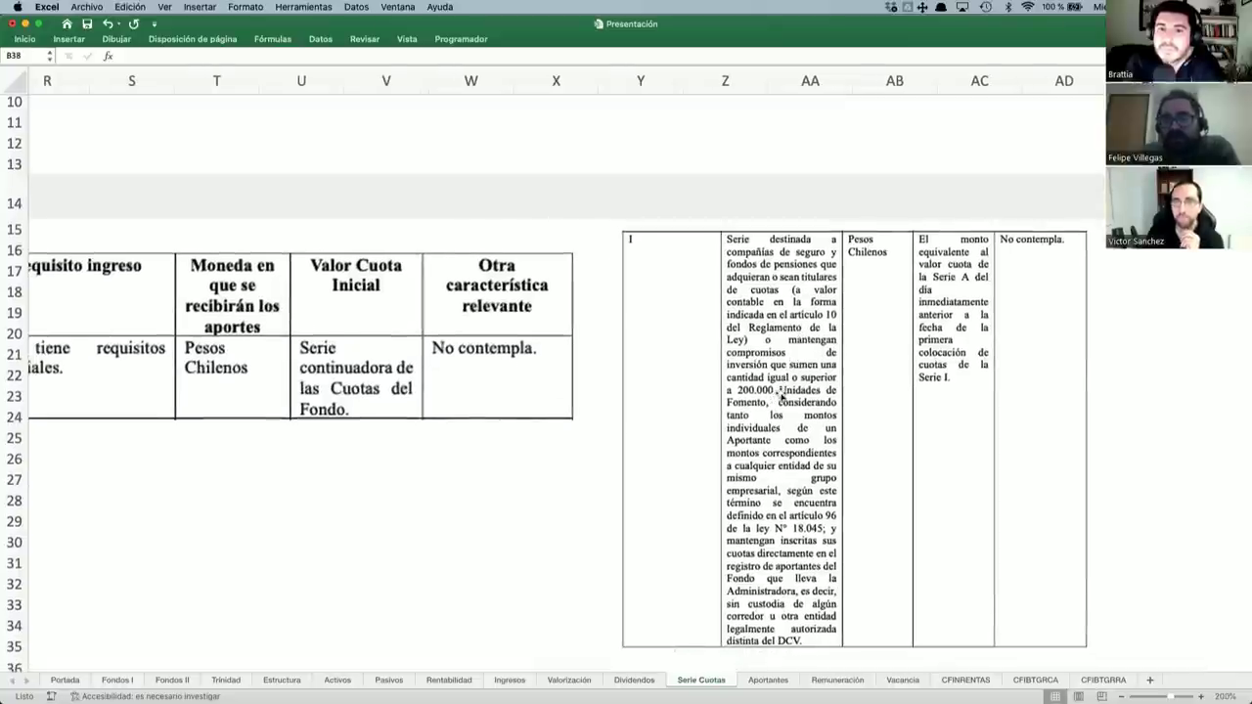
scroll(781, 396, down, 2)
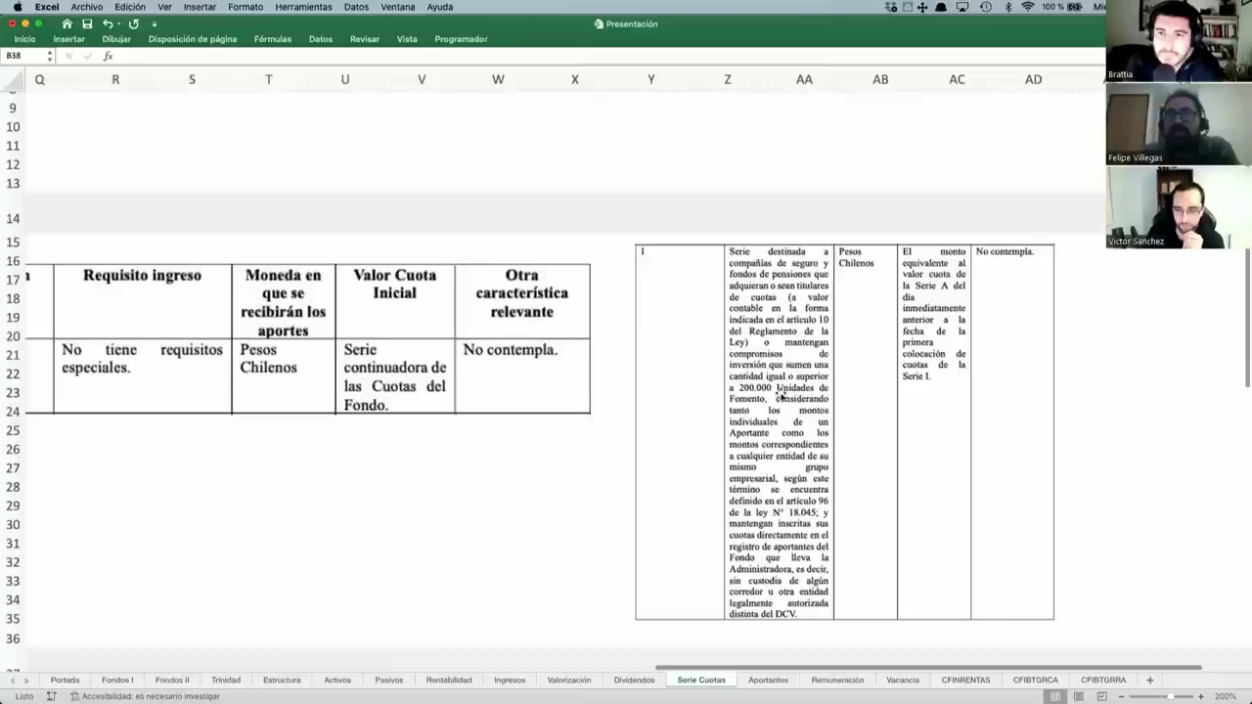
scroll(782, 397, left, 8)
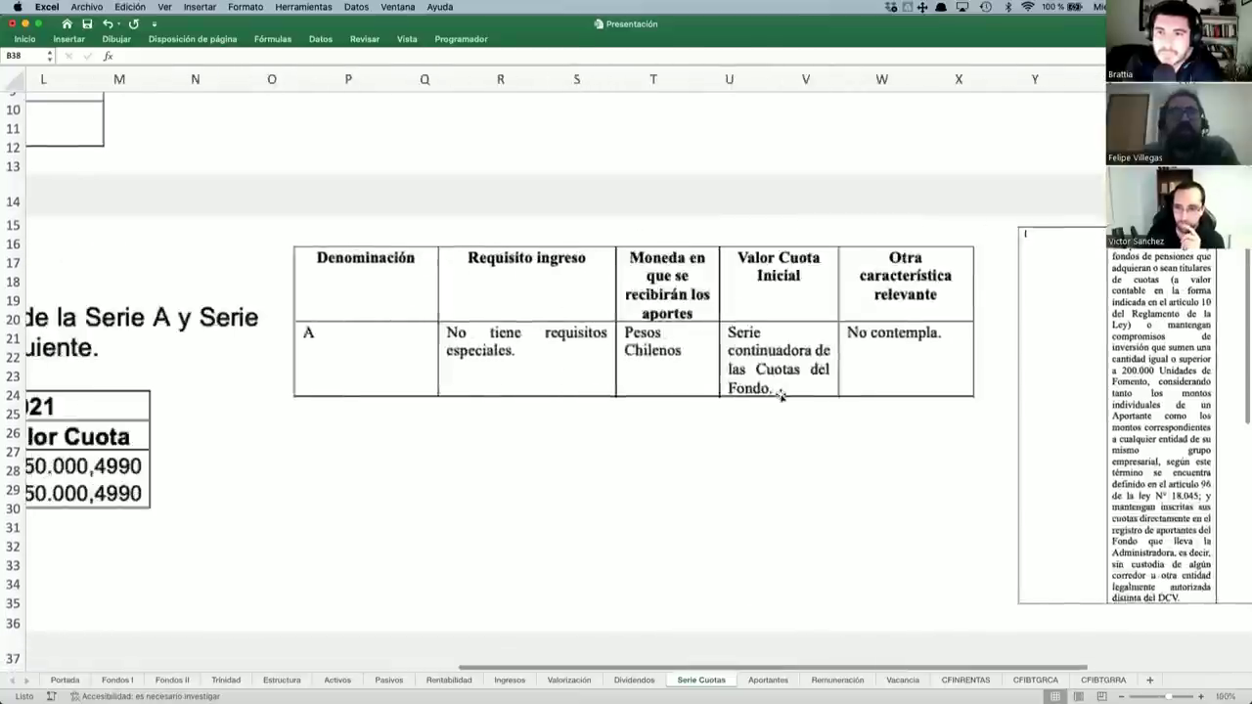
Examine the CFIBTGRRA tables of issued units and unit values for series A, H and I in 2022 and 2021.
scroll(782, 397, left, 5)
scroll(782, 397, down, 10)
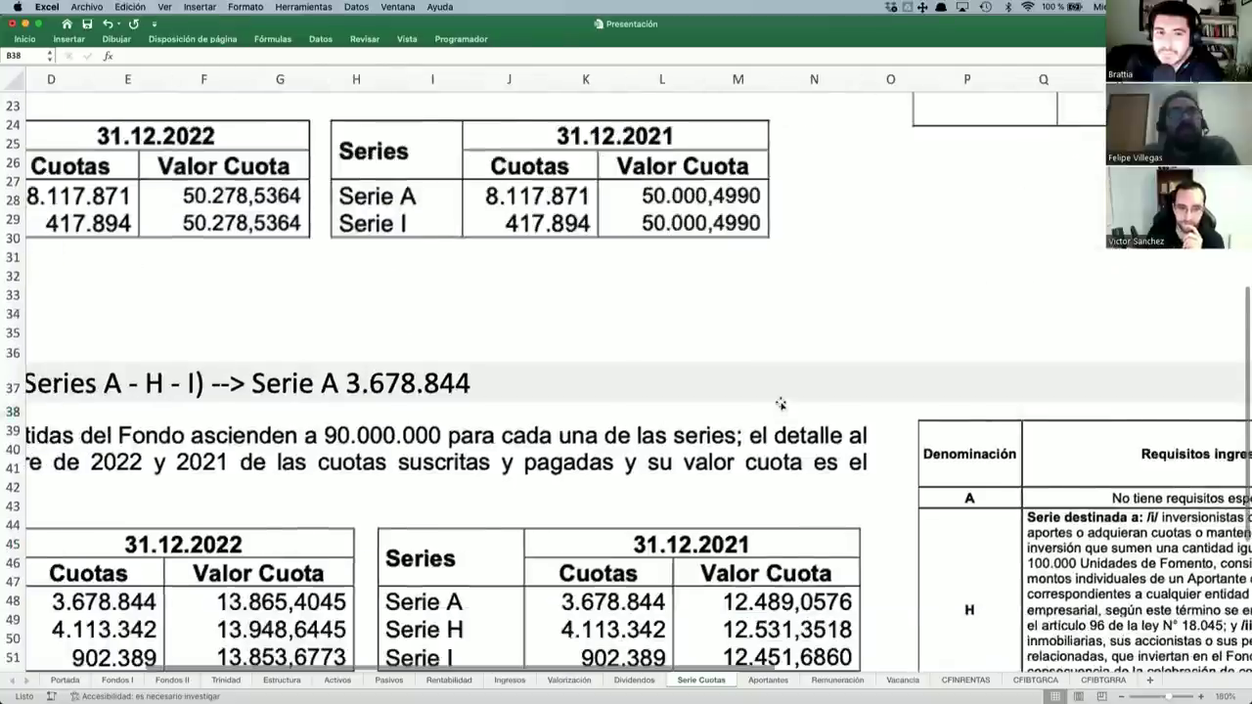
scroll(782, 401, left, 3)
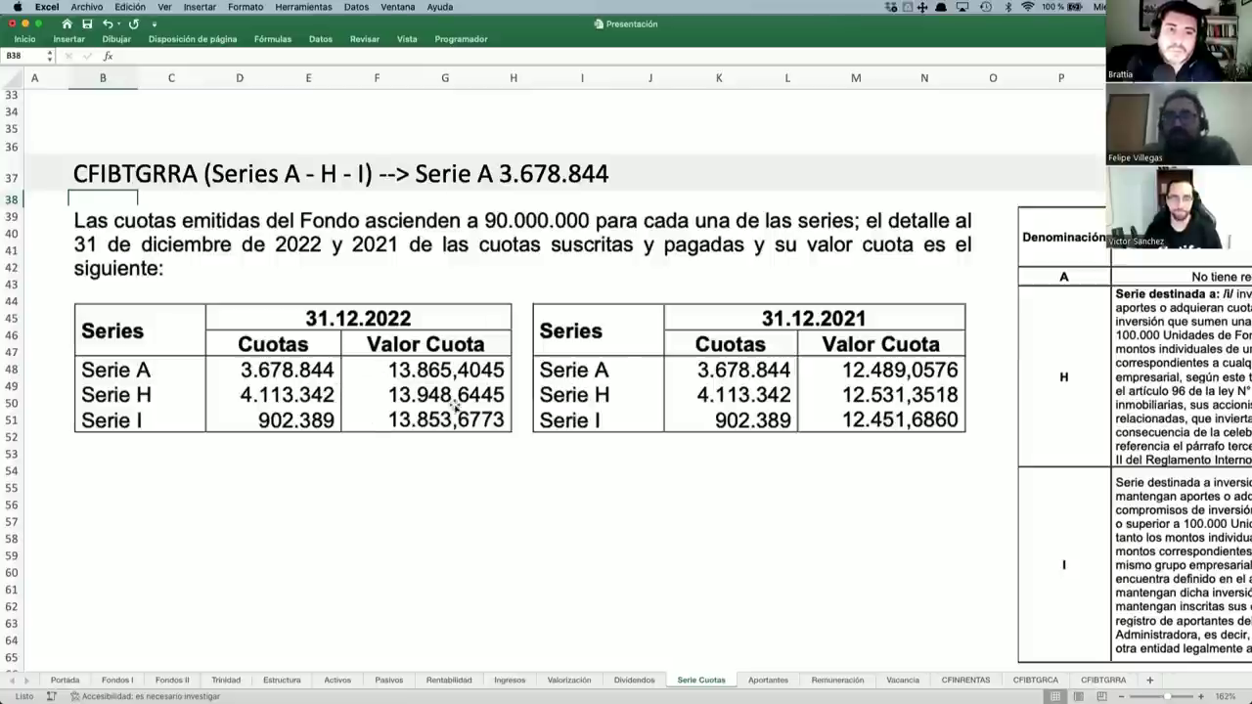
Read the entry requirements, contribution currency and initial unit value for CFIBTGRRA's series A, H and I.
scroll(455, 407, right, 6)
scroll(455, 407, down, 1)
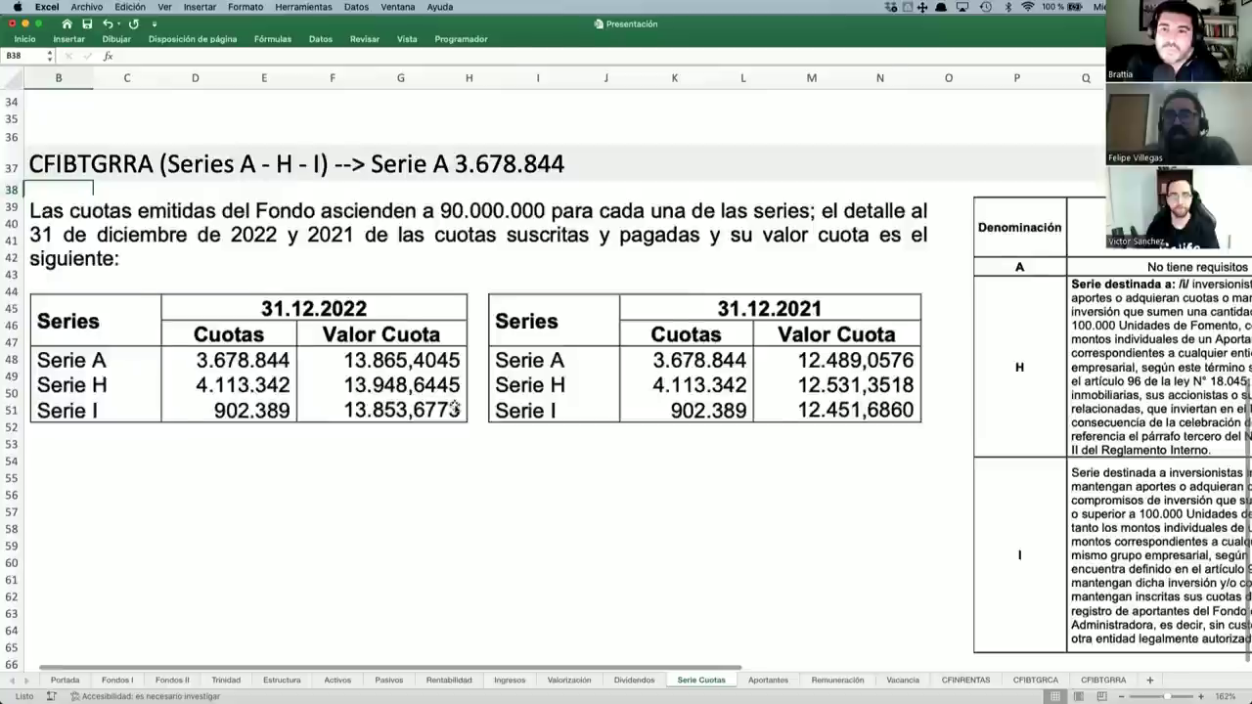
scroll(455, 407, right, 8)
scroll(455, 407, down, 2)
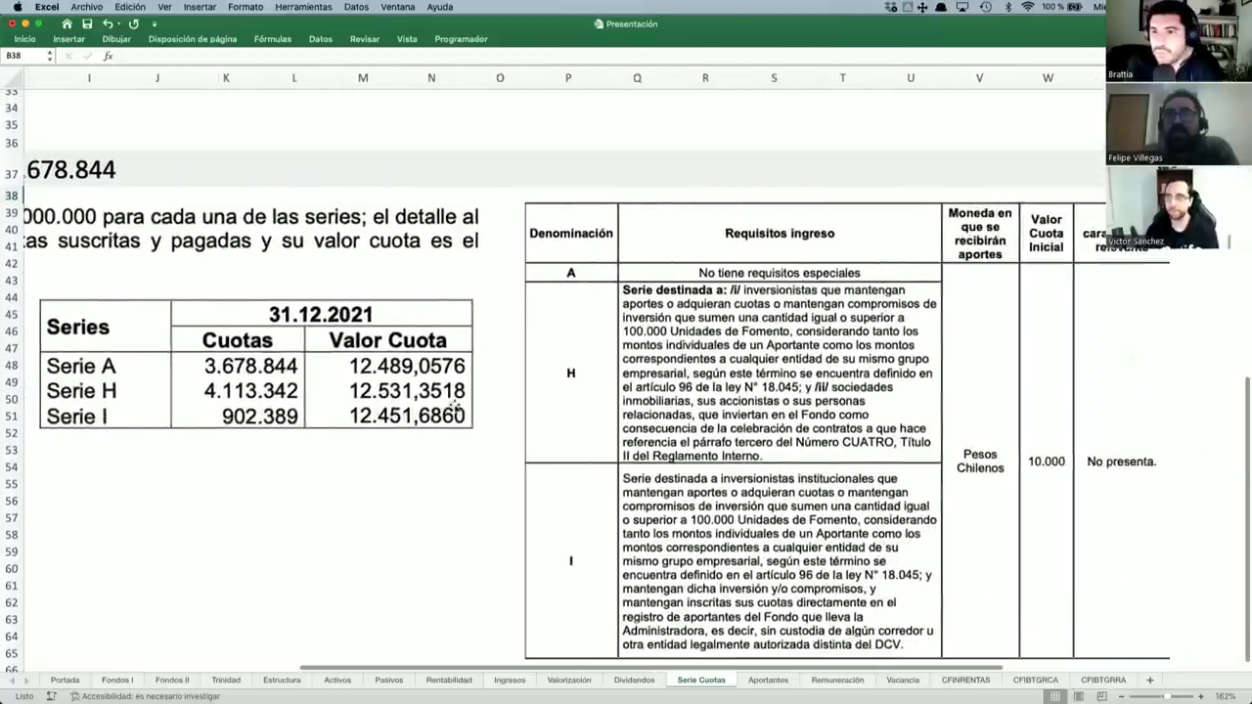
scroll(499, 232, right, 1)
scroll(499, 231, down, 1)
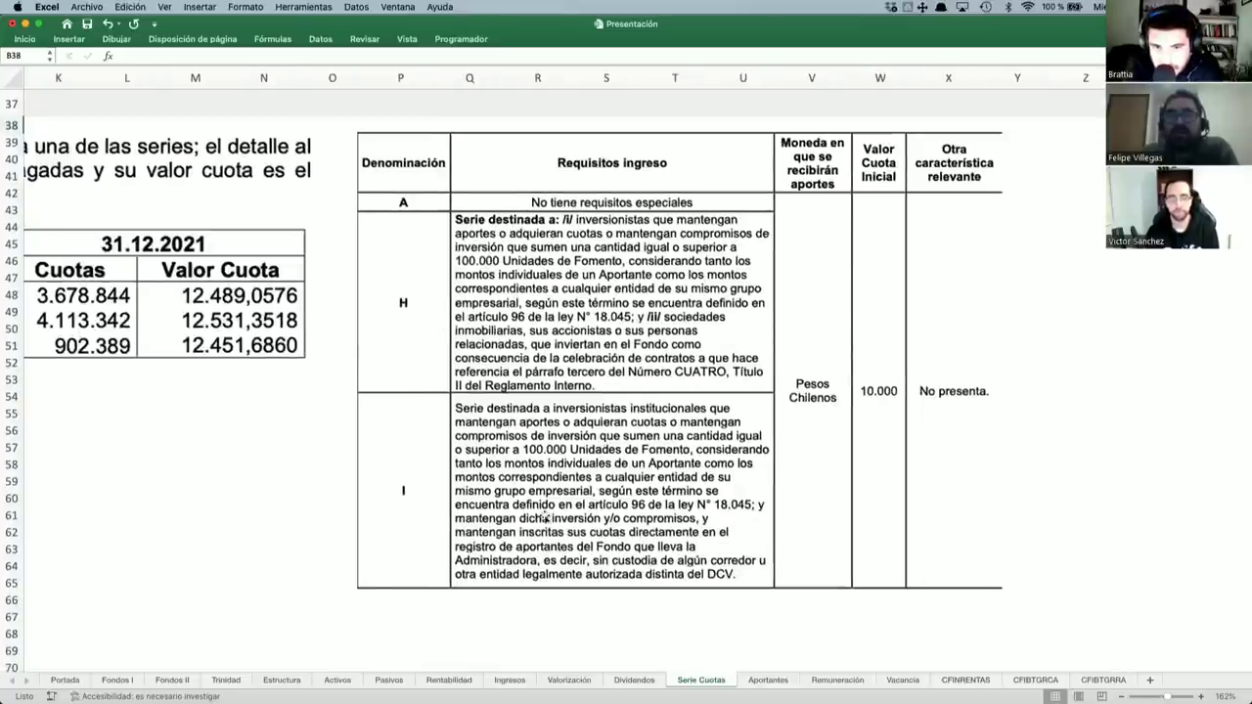
scroll(544, 518, left, 10)
scroll(544, 519, up, 5)
scroll(544, 518, down, 3)
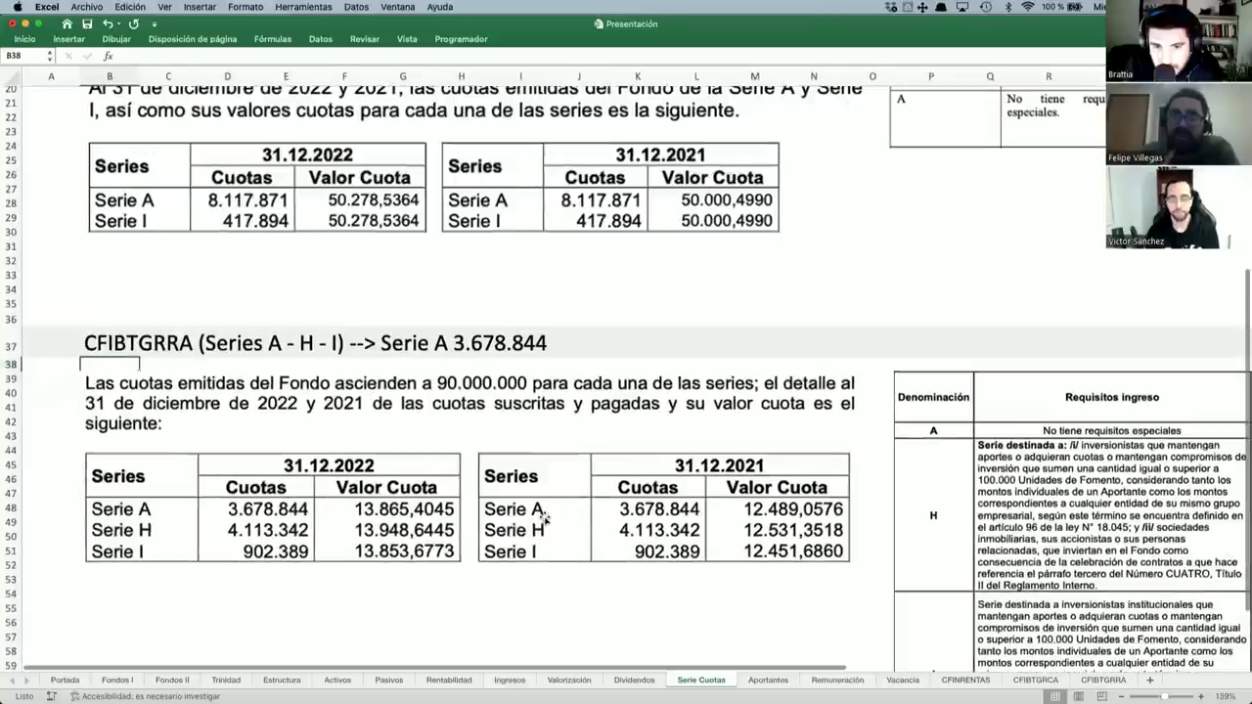
Open the Aportantes sheet and review CFINRENTAS's main contributors, pointing out BTG Pactual Chile and Larrain Vial.
click(768, 680)
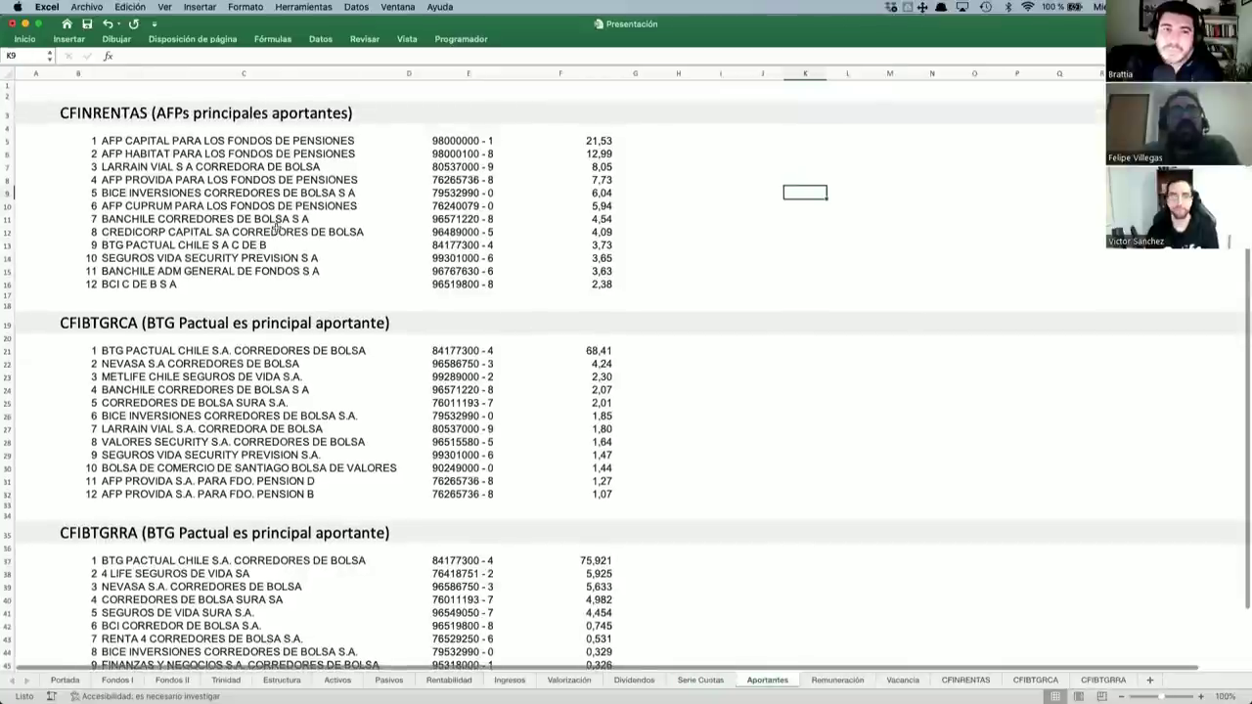
scroll(277, 227, up, 5)
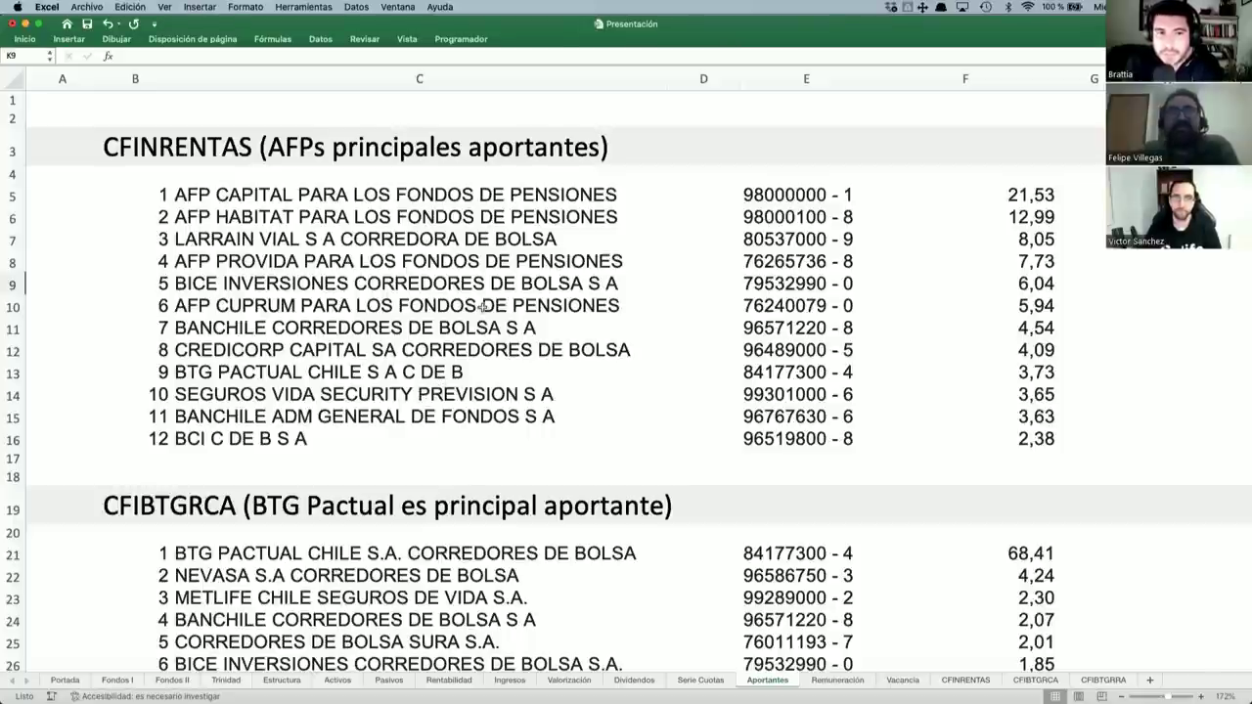
click(383, 362)
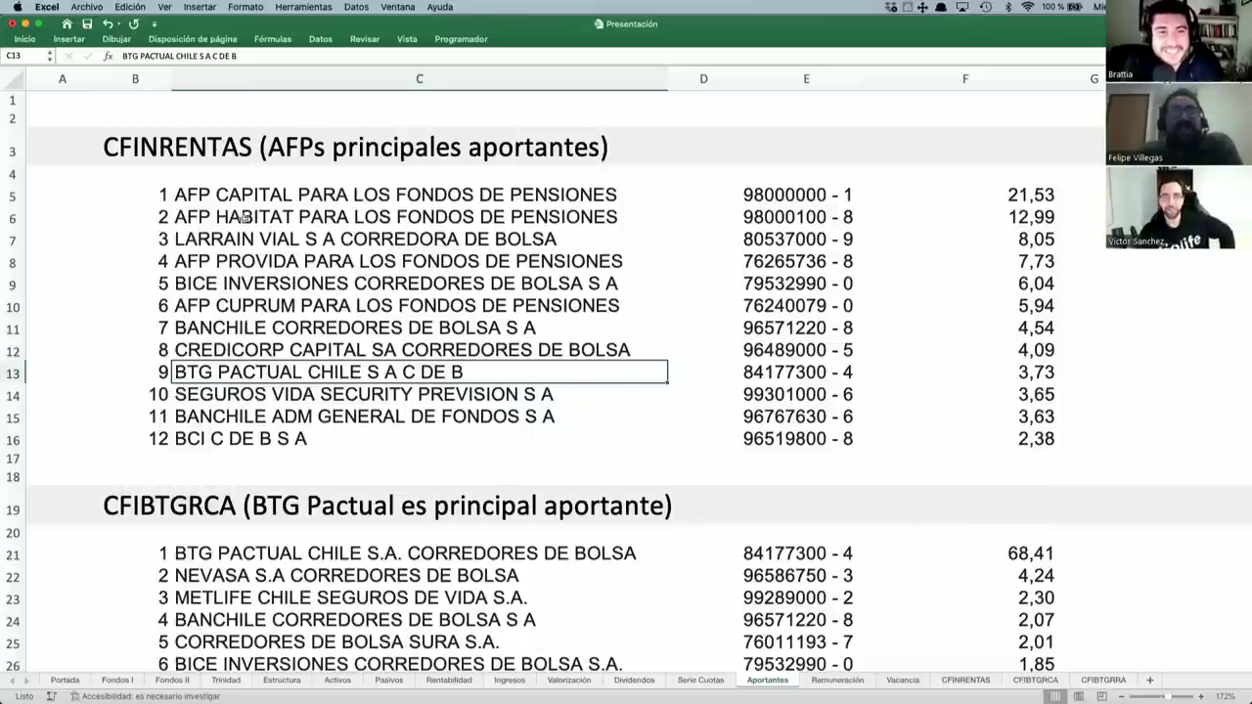
click(196, 238)
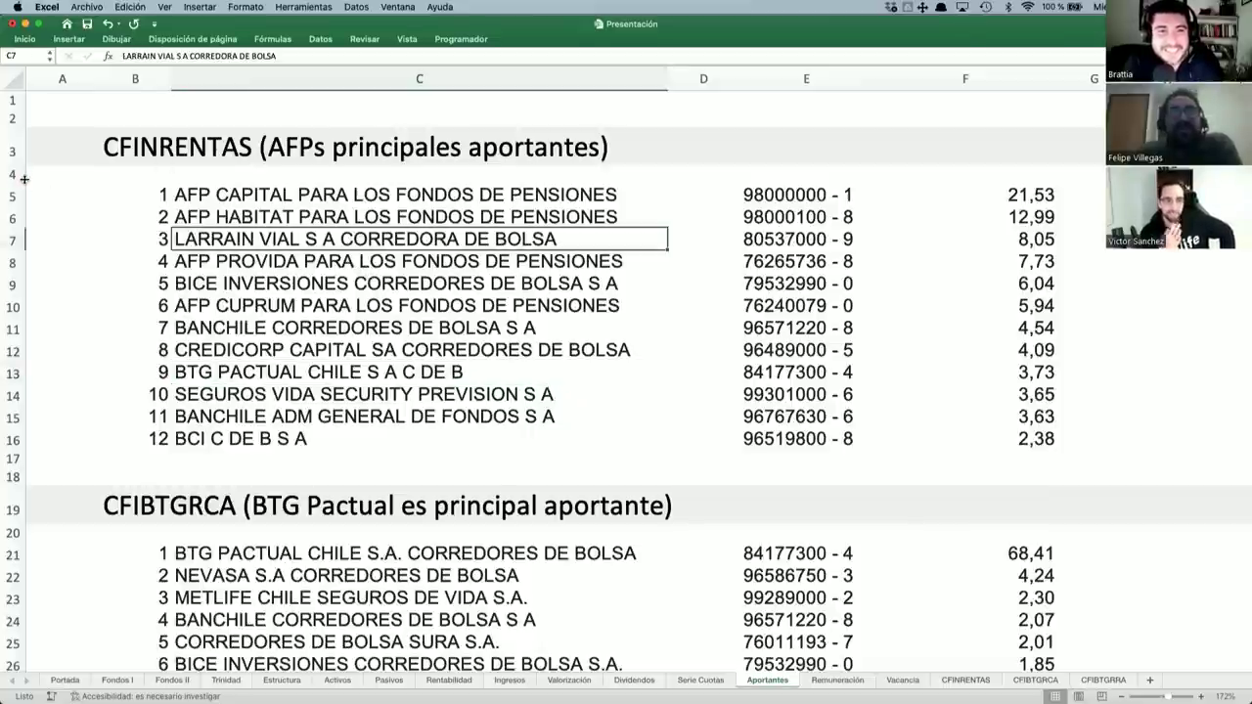
Compare the participation percentages of BTG Pactual Chile and Nevasa in CFIBTGRCA's contributor list.
scroll(330, 361, down, 5)
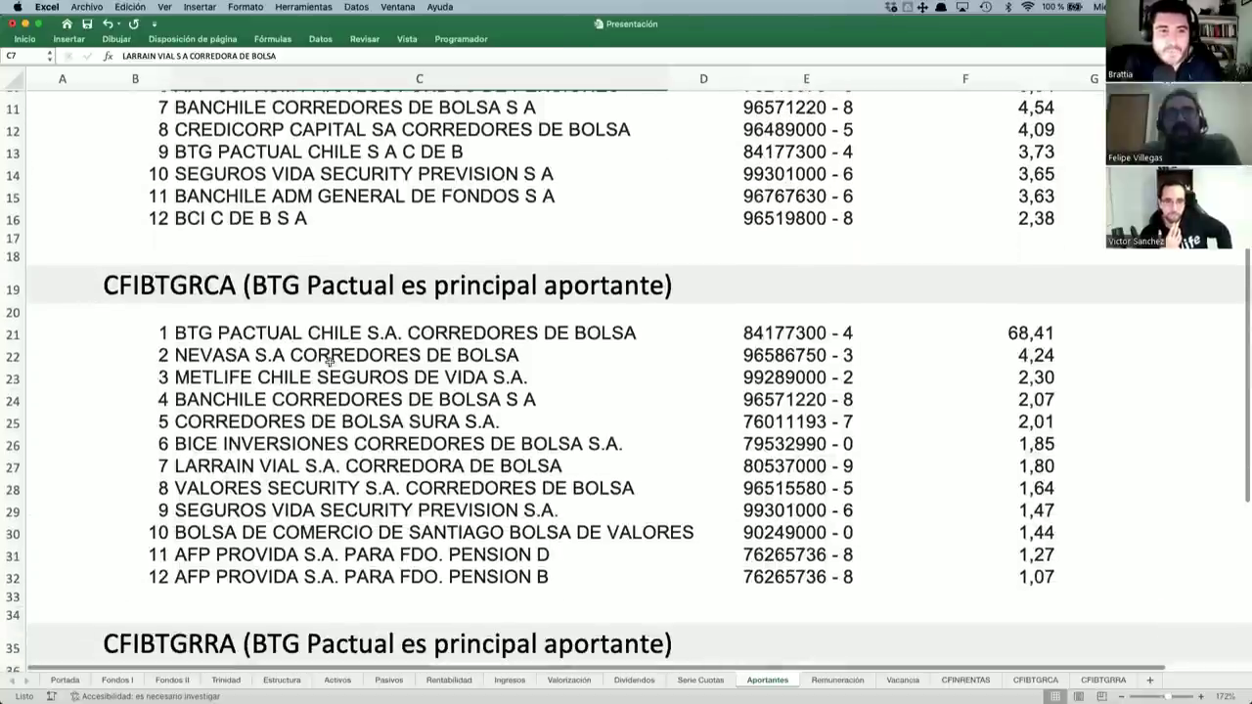
click(330, 361)
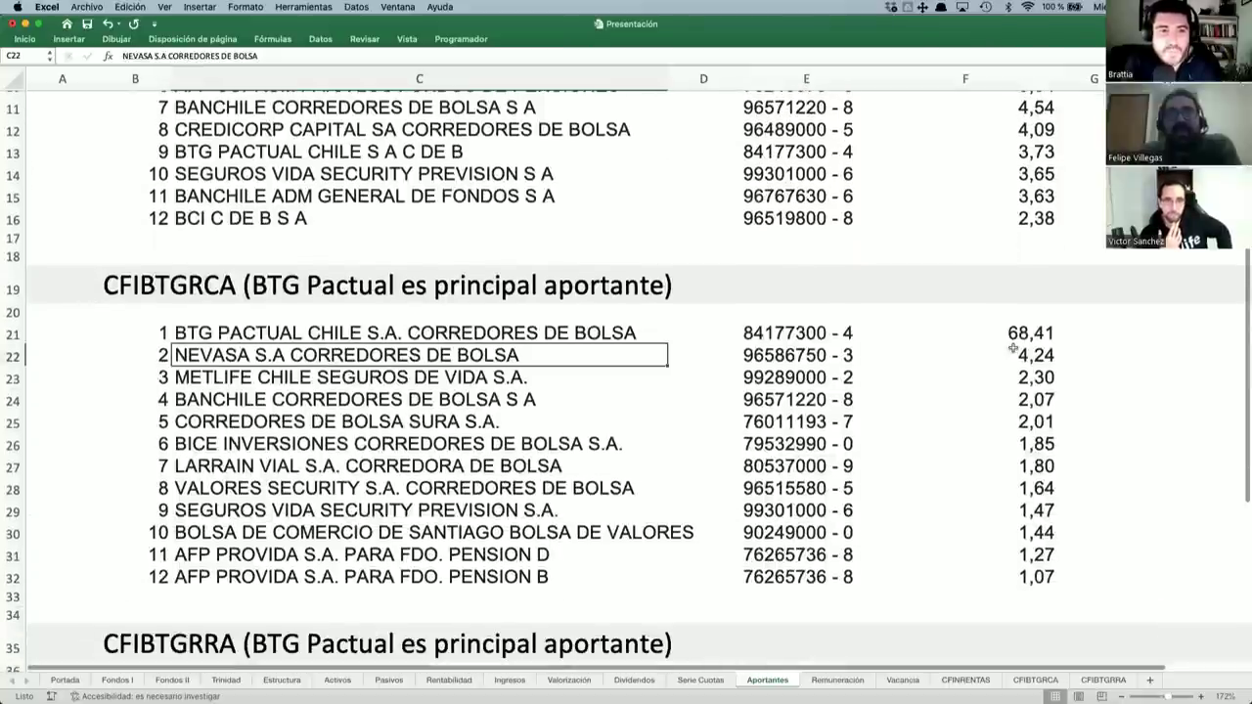
click(1045, 352)
click(1040, 334)
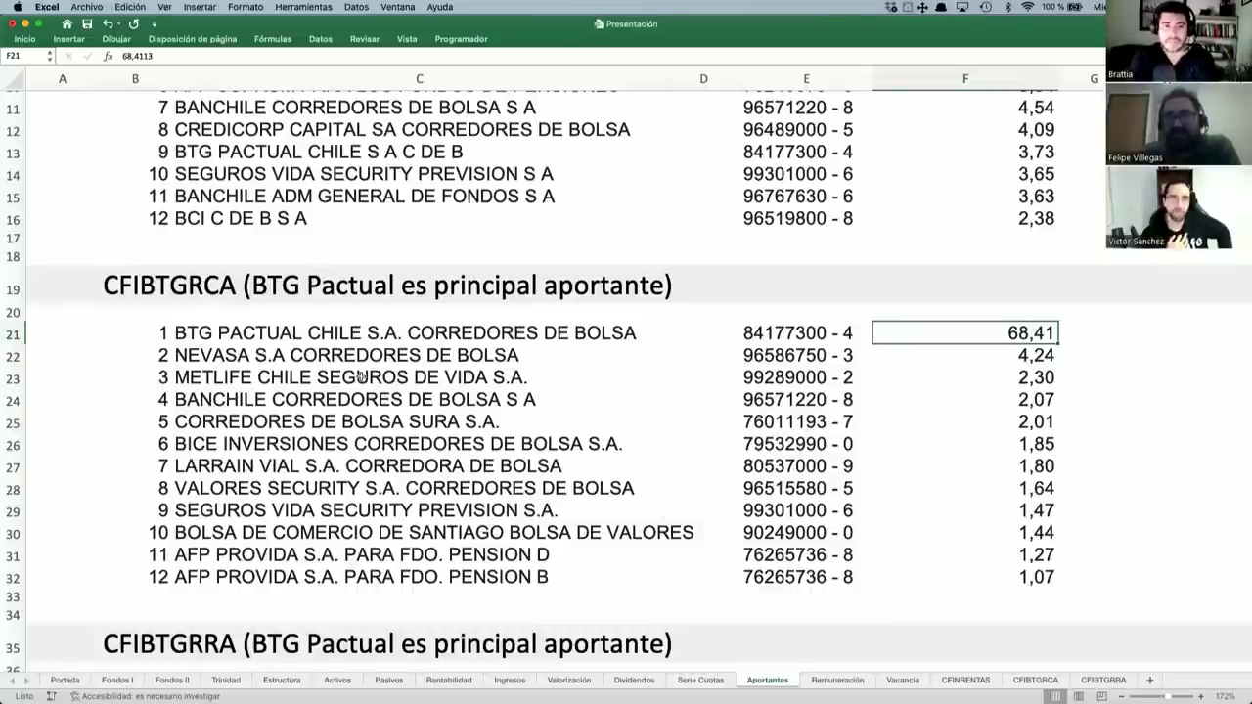
Go through CFIBTGRCA's smaller contributors from Nevasa down to the AFP Provida pension funds, and select Nevasa's entire row.
scroll(323, 367, down, 1)
click(251, 351)
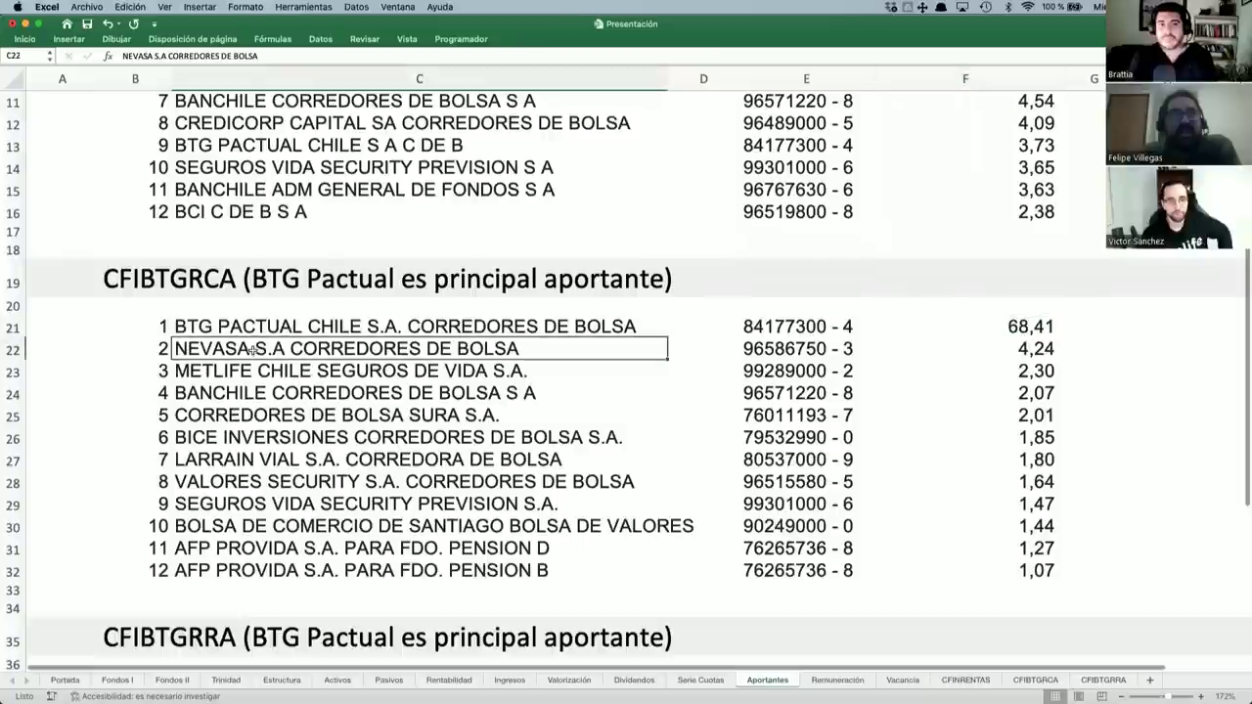
click(242, 376)
click(241, 402)
click(242, 438)
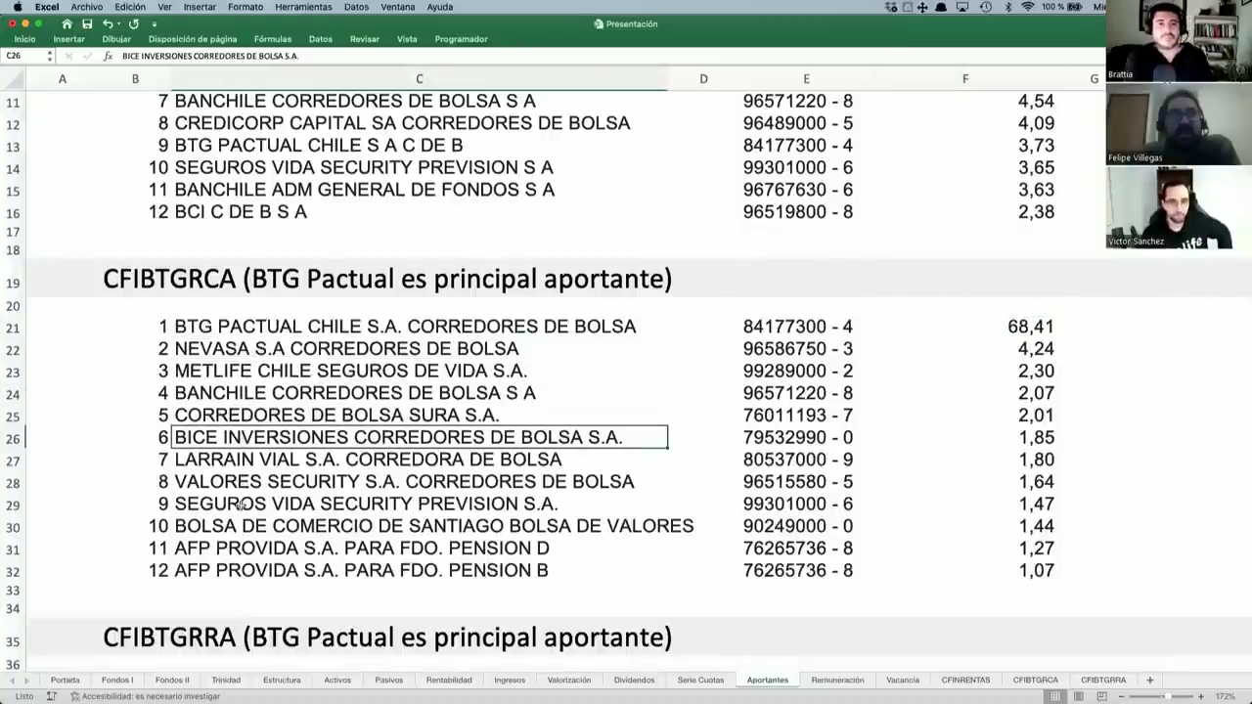
click(240, 529)
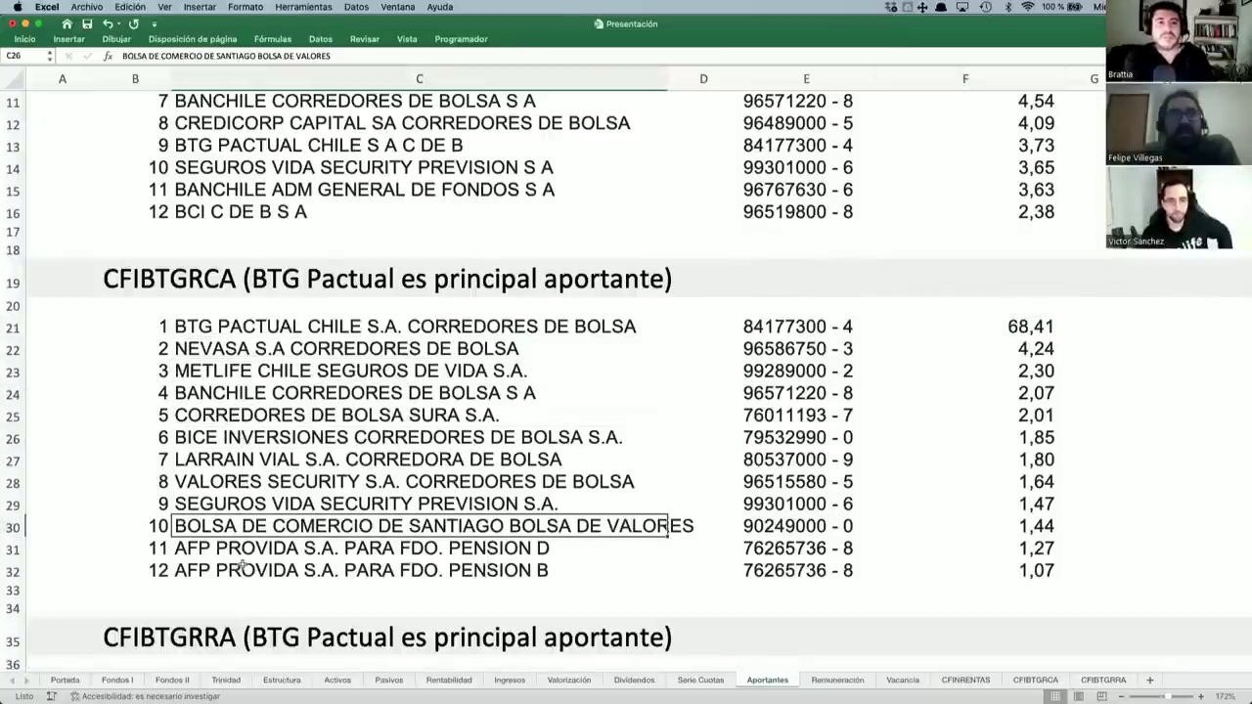
click(243, 573)
click(244, 547)
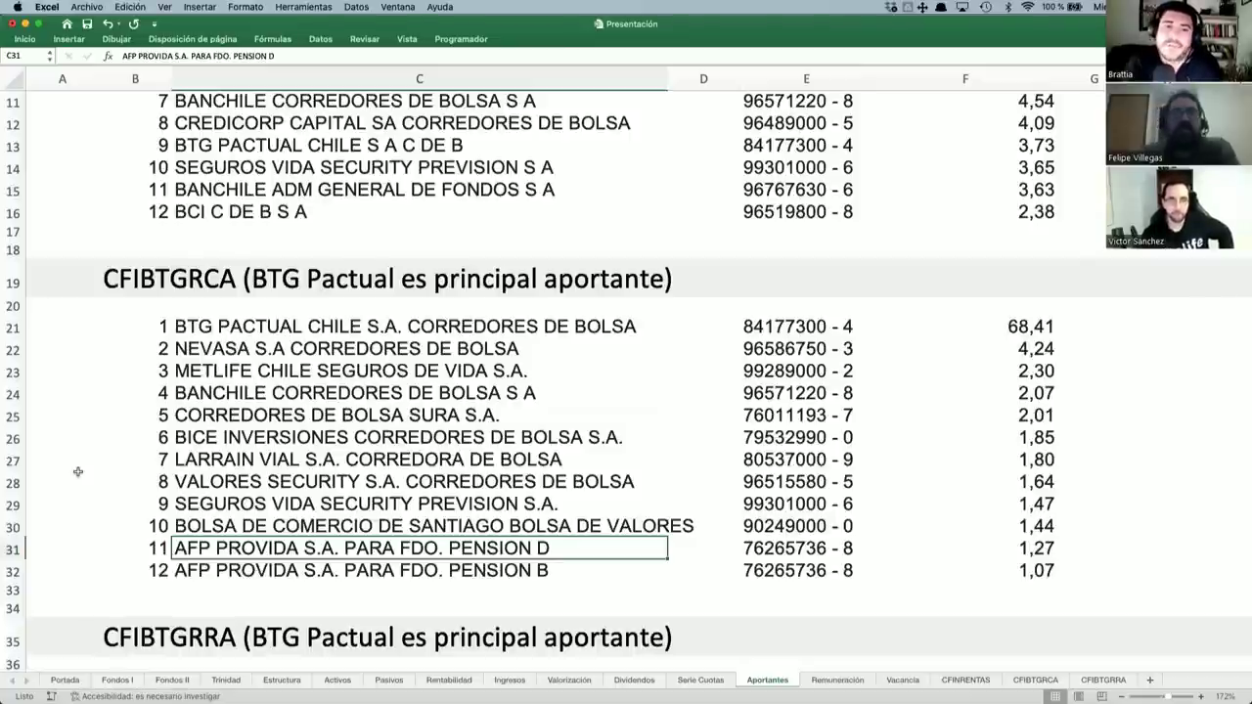
click(14, 350)
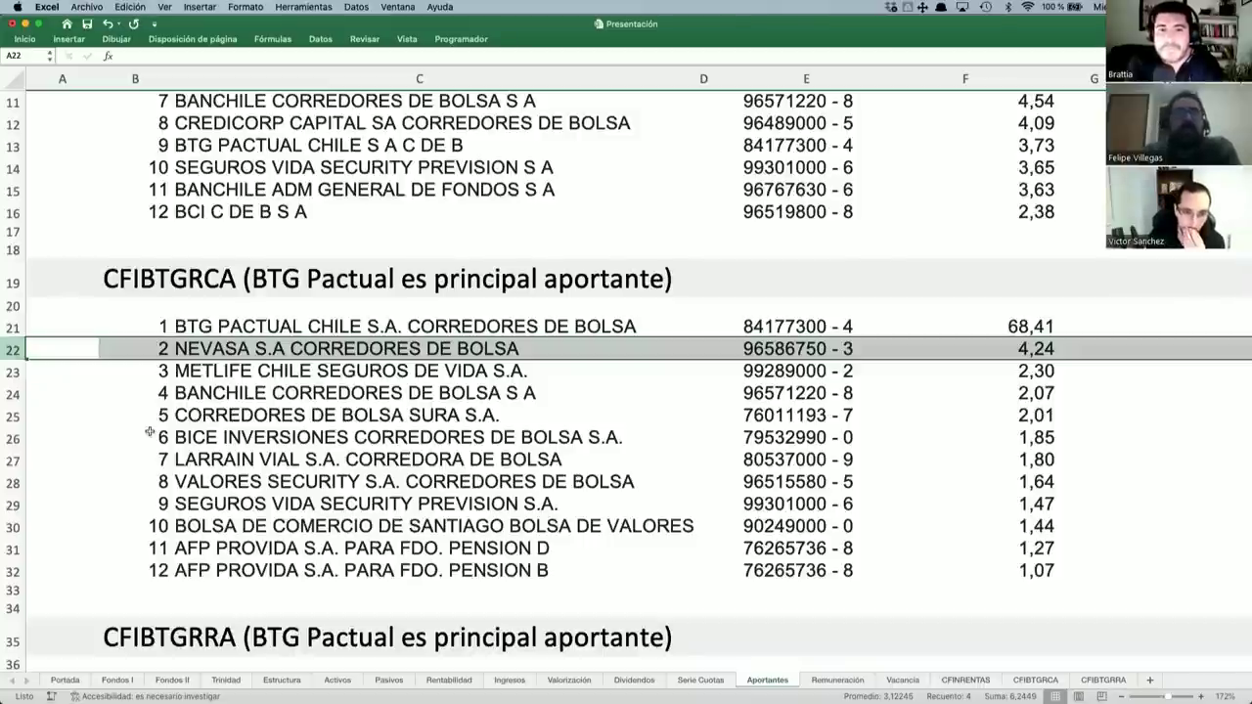
Review CFIBTGRRA's main contributors and select the entire row of its largest one, BTG Pactual Chile.
scroll(149, 431, down, 5)
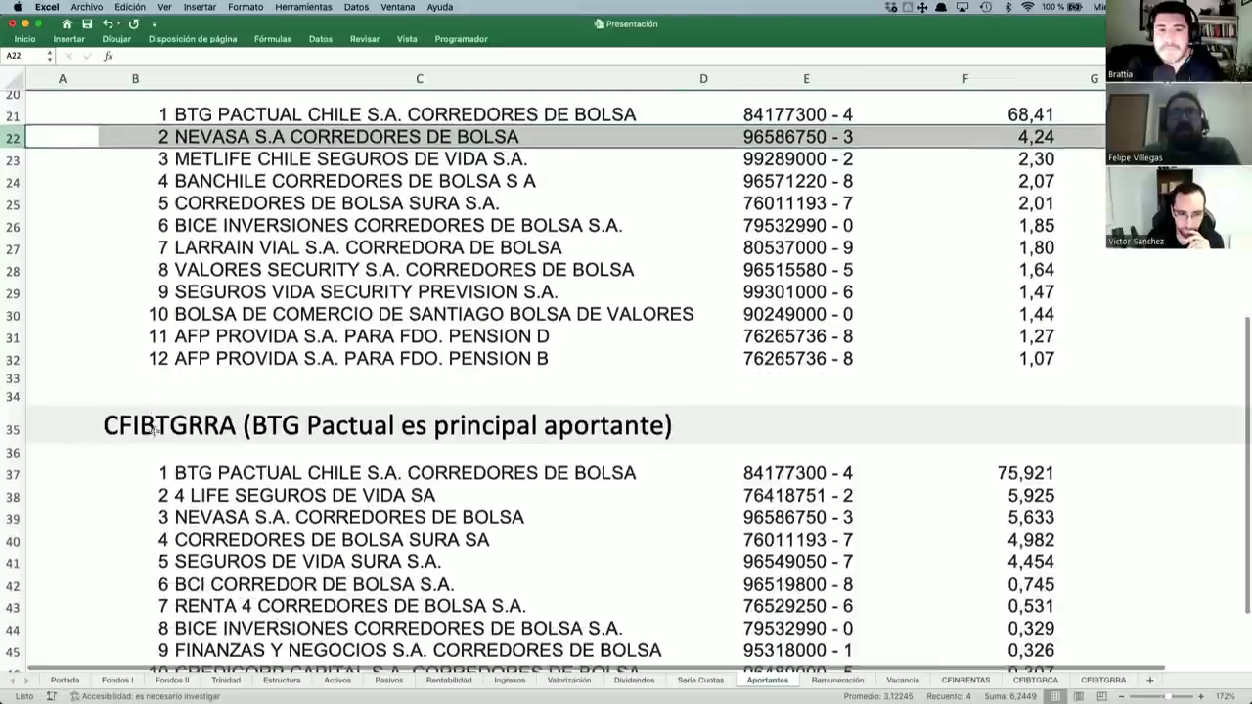
click(243, 475)
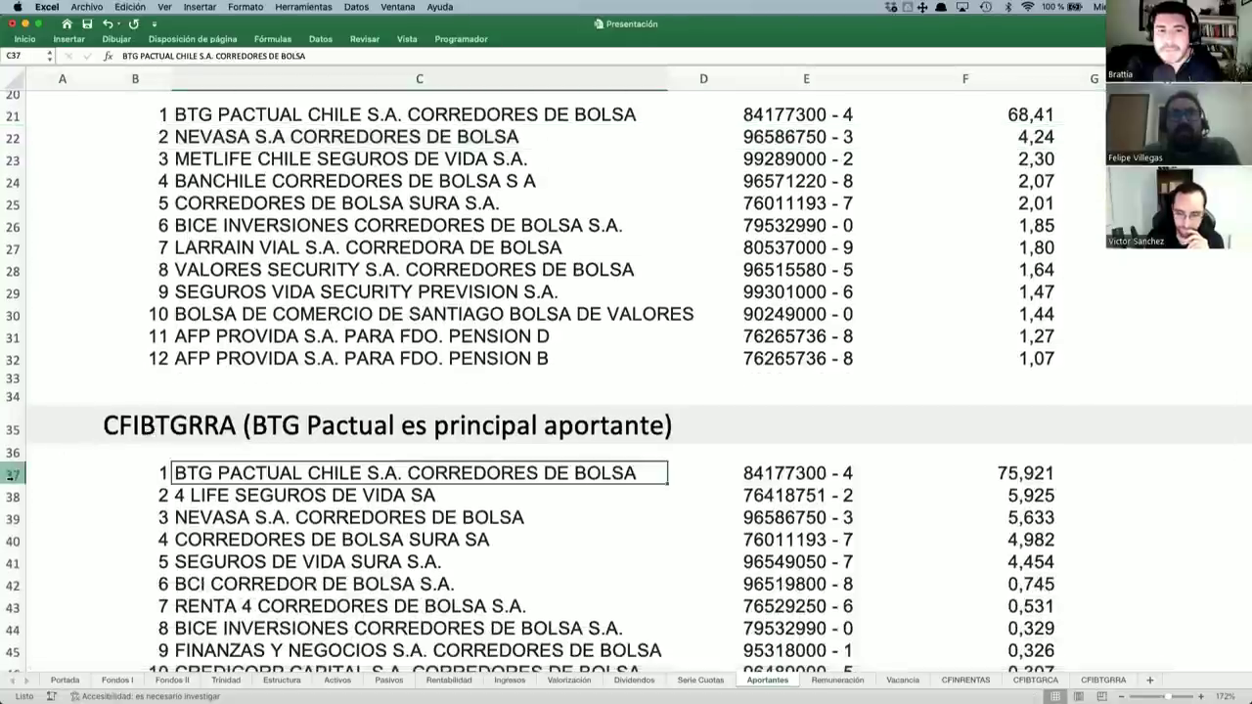
click(14, 476)
scroll(210, 500, down, 2)
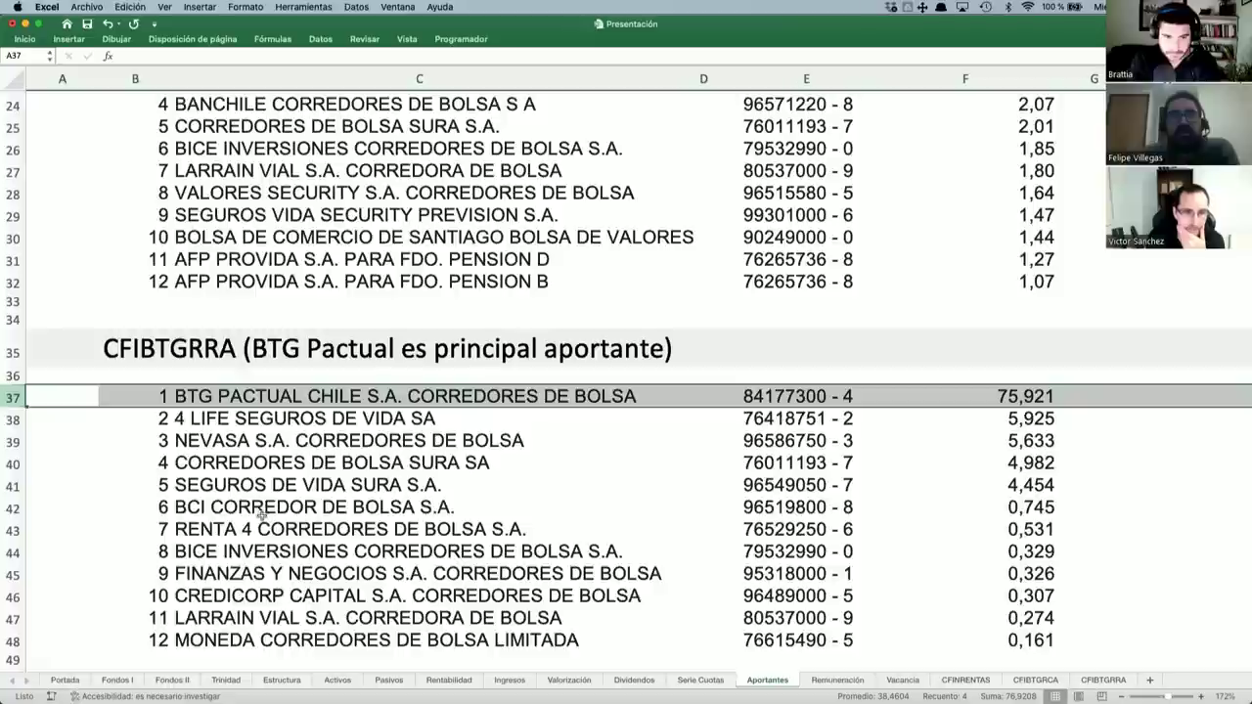
Compare CFIBTGRRA's contributor list with those of CFIBTGRCA and CFINRENTAS on the Aportantes sheet.
scroll(399, 539, up, 3)
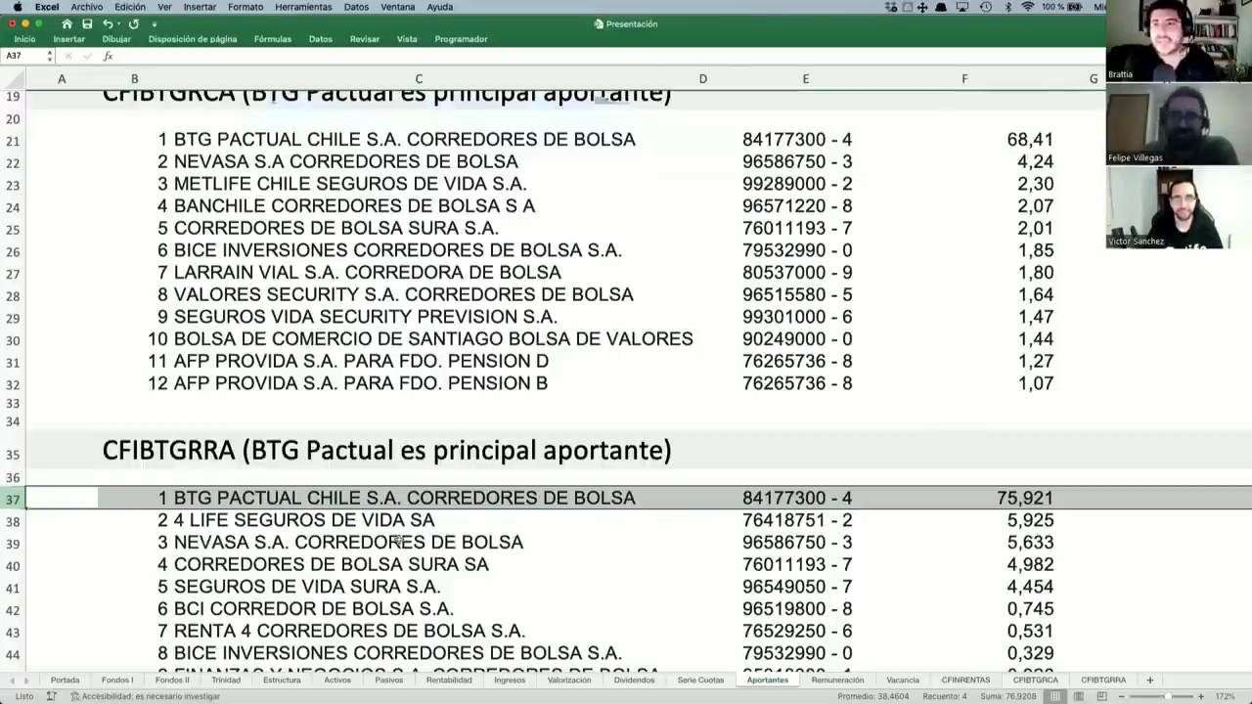
scroll(398, 540, up, 1)
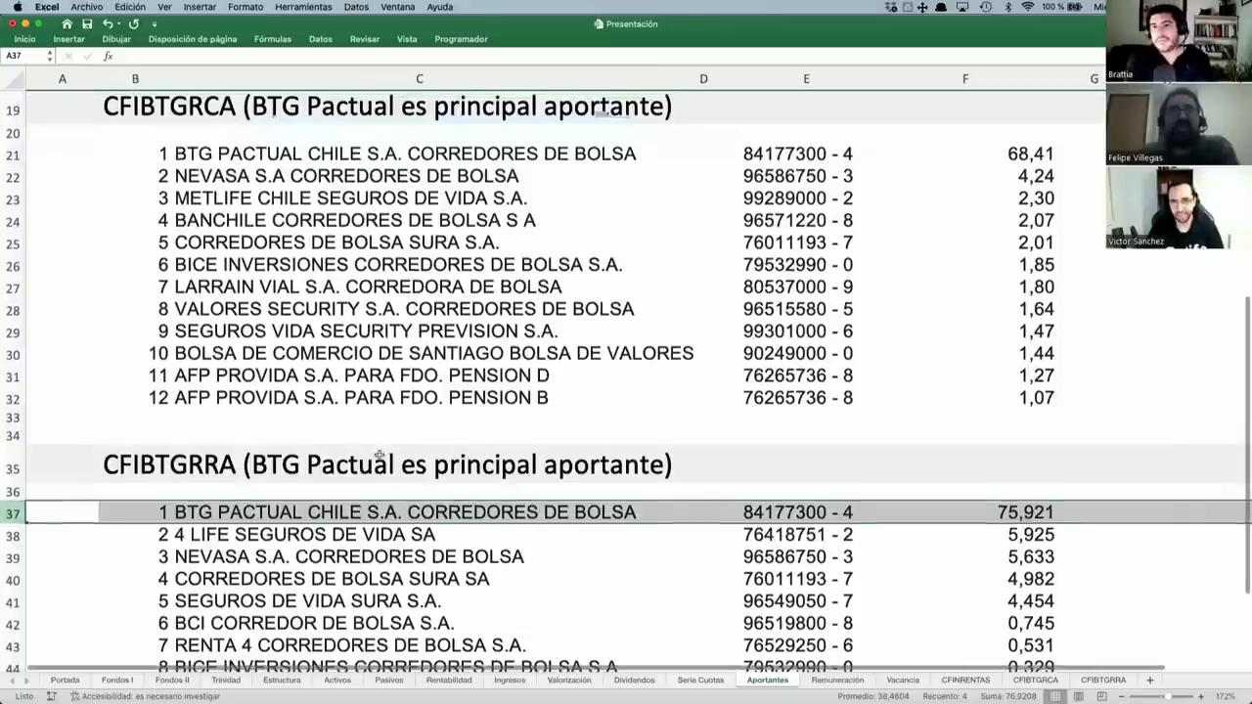
scroll(379, 456, down, 3)
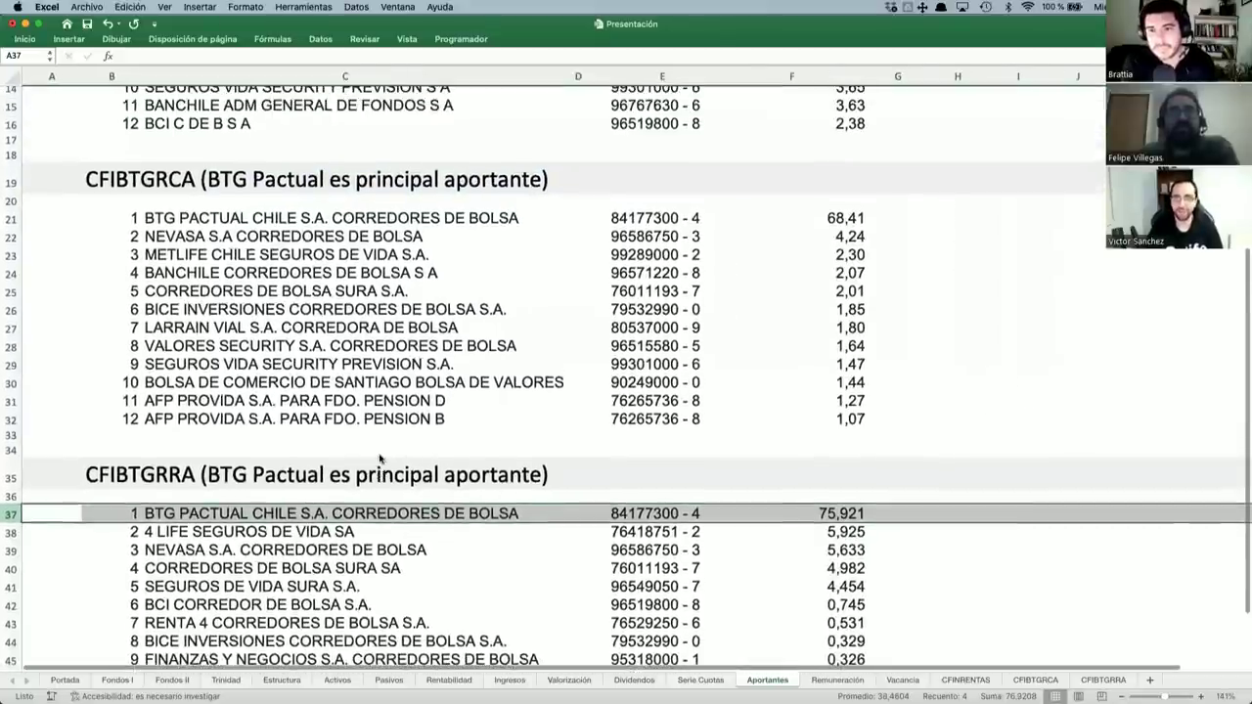
scroll(380, 458, down, 3)
scroll(380, 458, down, 1)
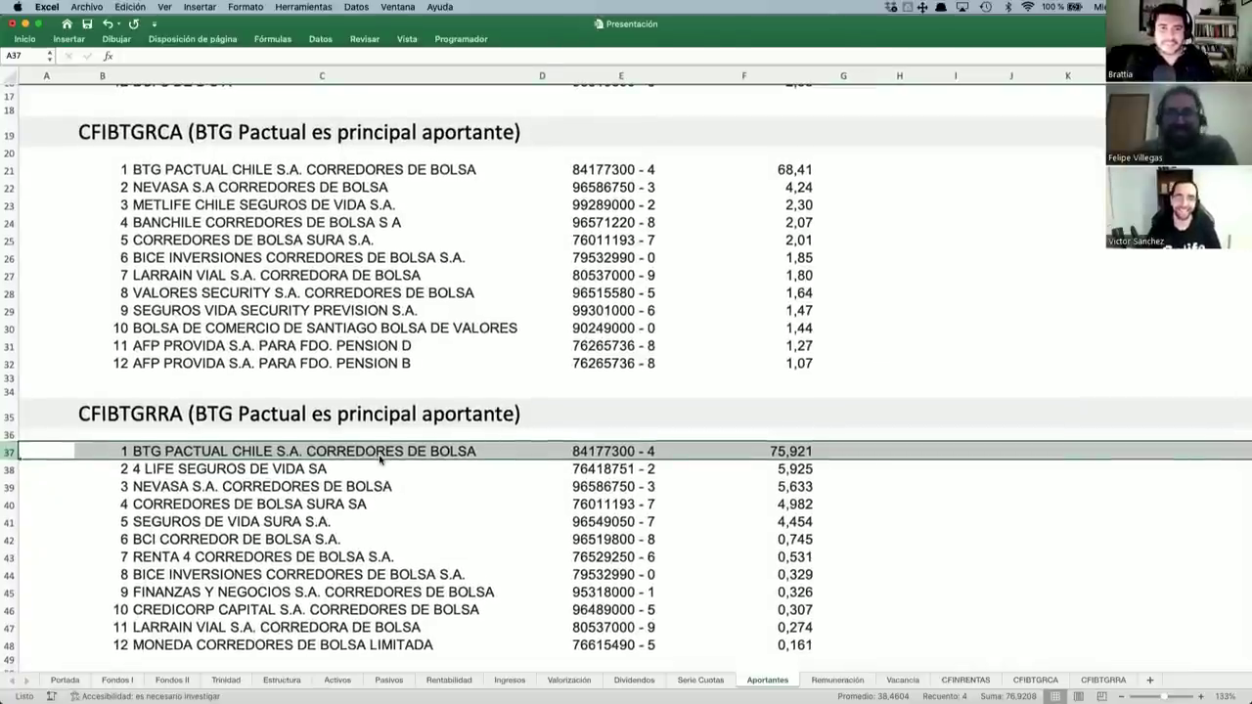
scroll(380, 458, up, 5)
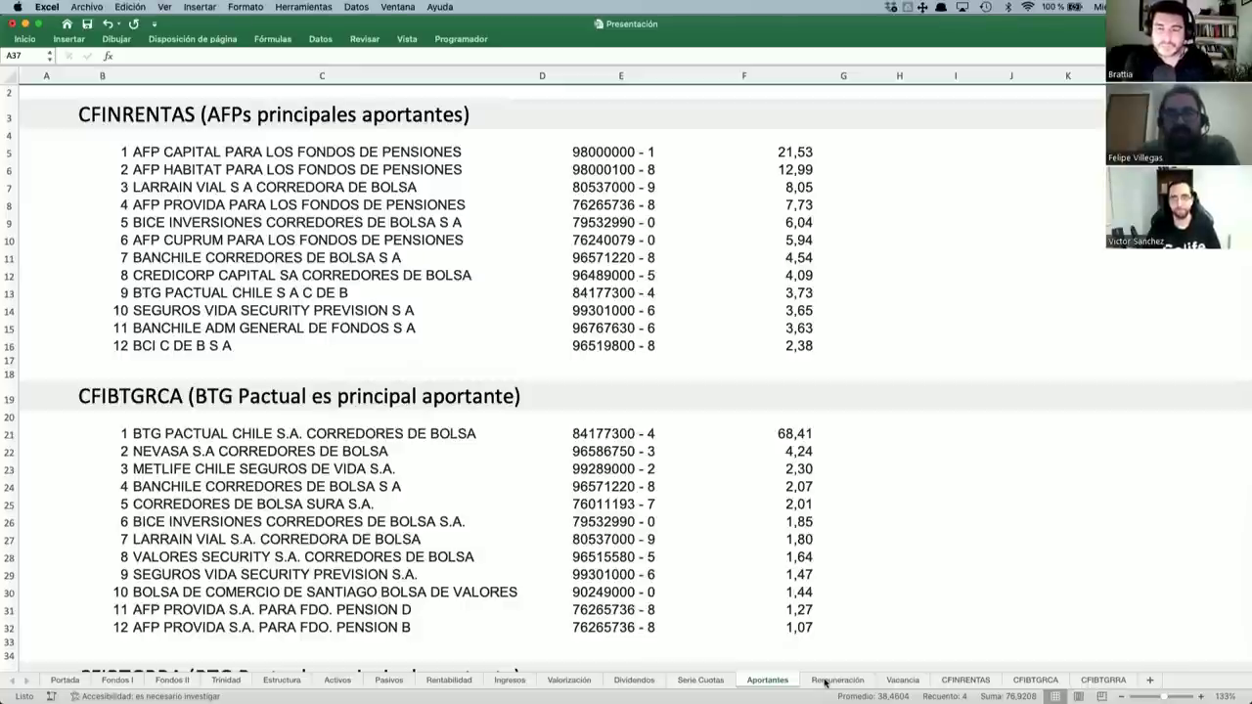
Open the Remuneración sheet and read CFINRENTAS's fixed remuneration clauses 2.1.1 and 2.1.2.
click(825, 680)
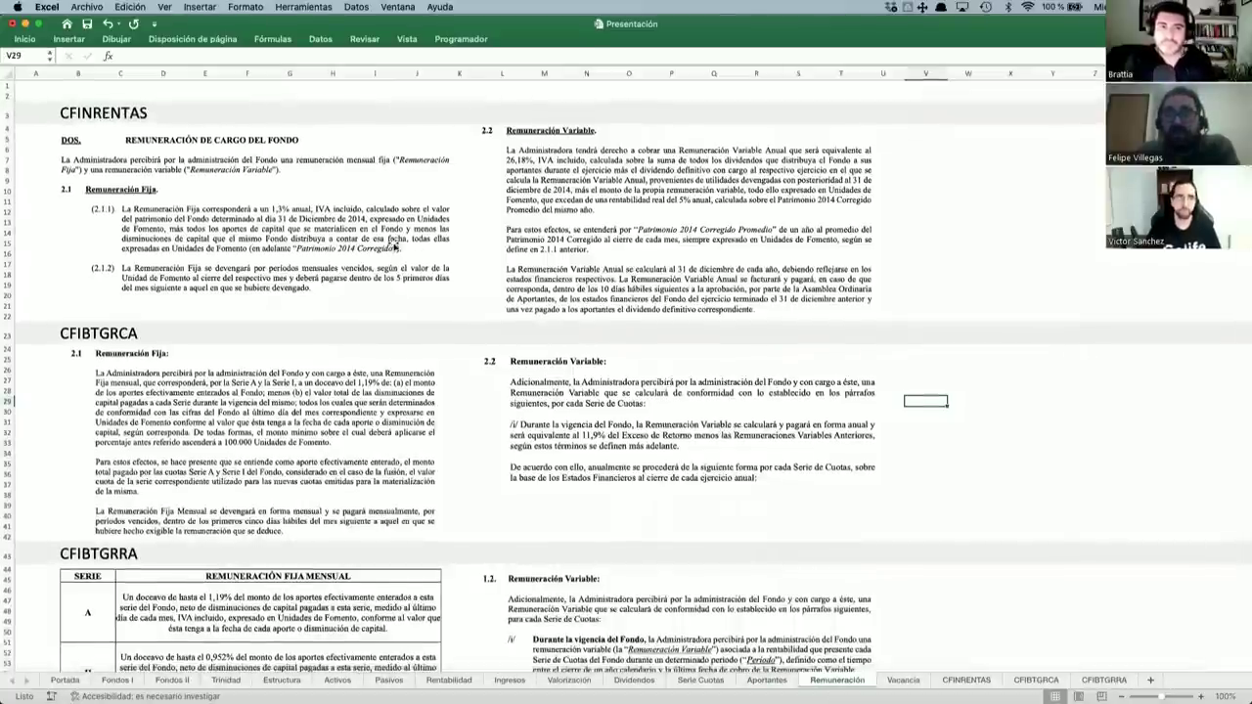
scroll(394, 247, up, 5)
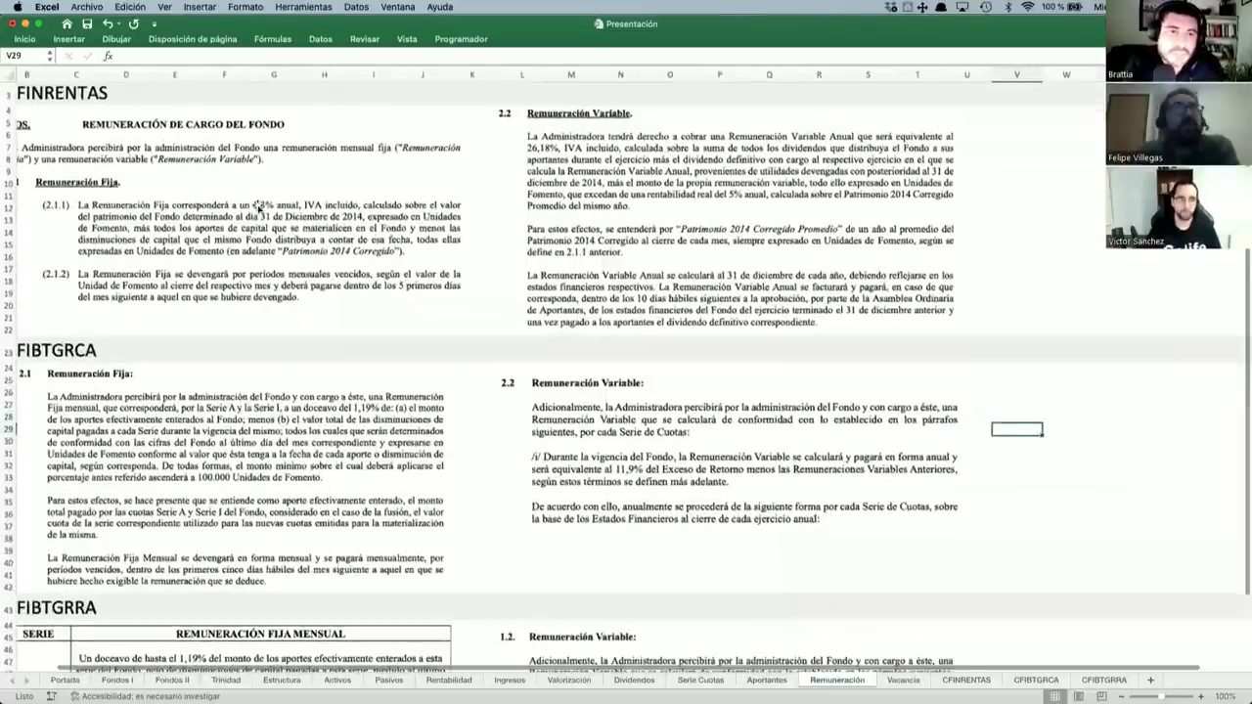
scroll(257, 206, up, 5)
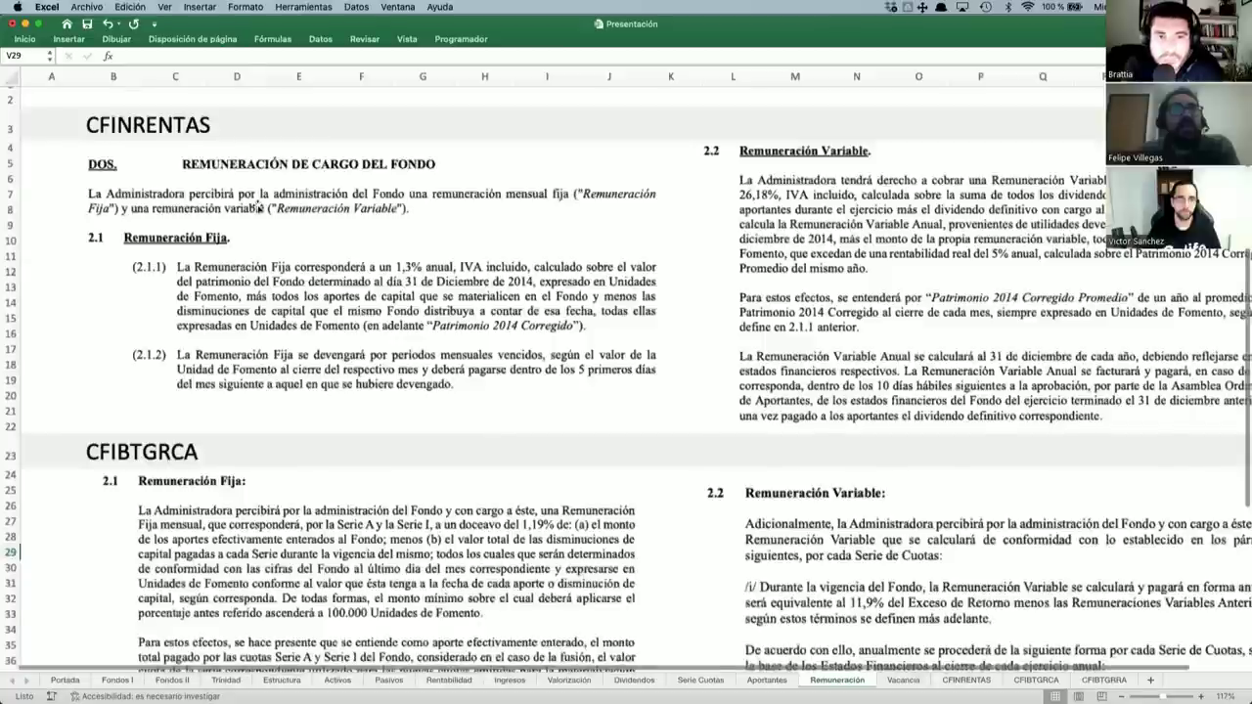
scroll(209, 122, up, 2)
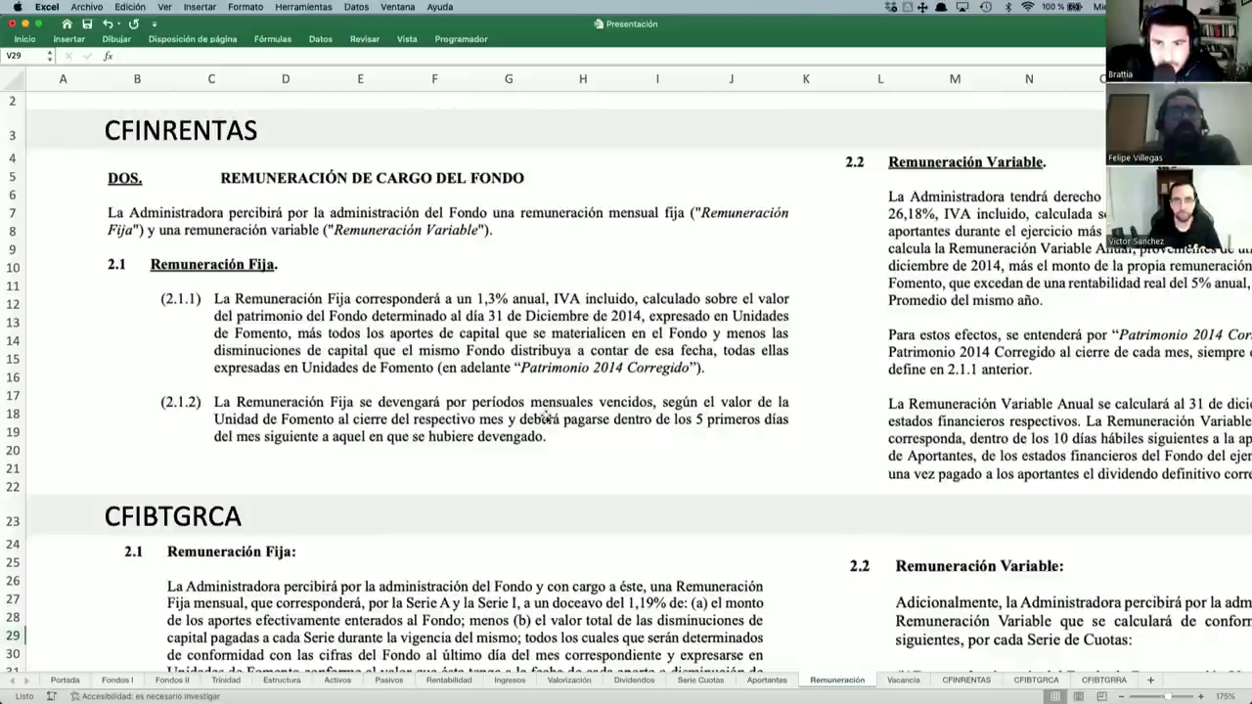
Read CFIBTGRCA's fixed remuneration clause and CFIBTGRRA's monthly fixed remuneration table for series A, H and I.
scroll(452, 281, down, 5)
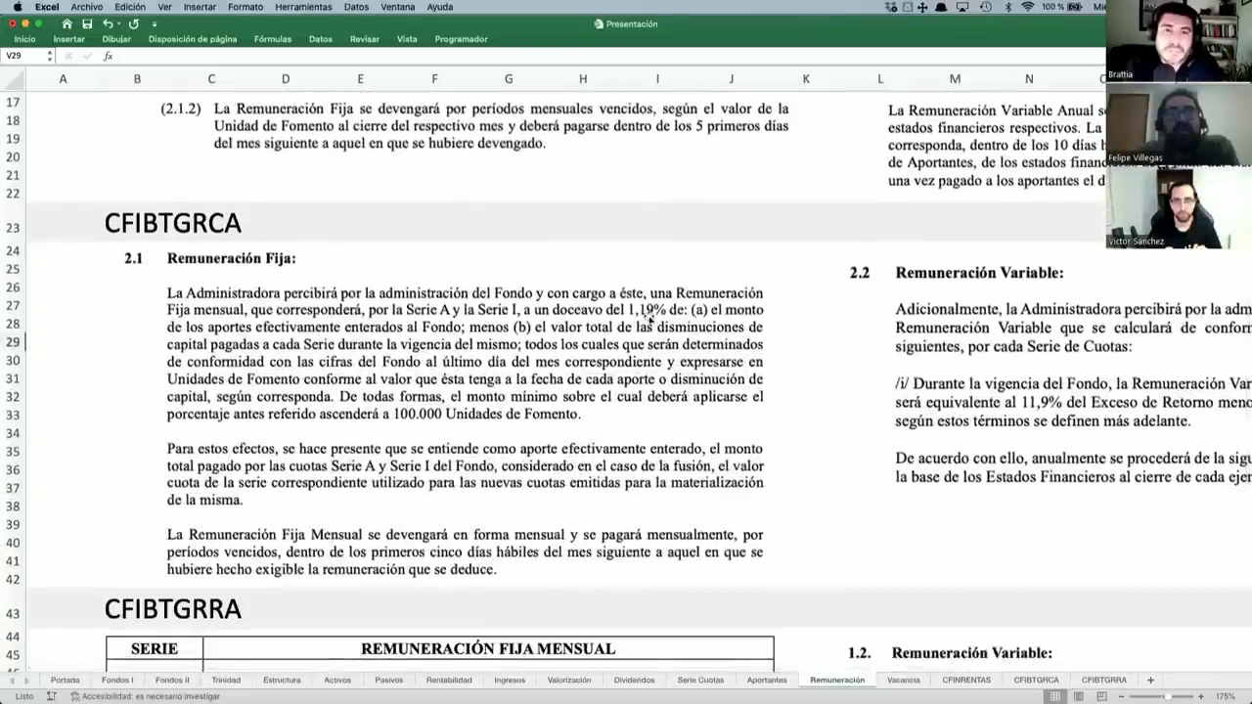
scroll(649, 316, down, 5)
scroll(649, 316, down, 2)
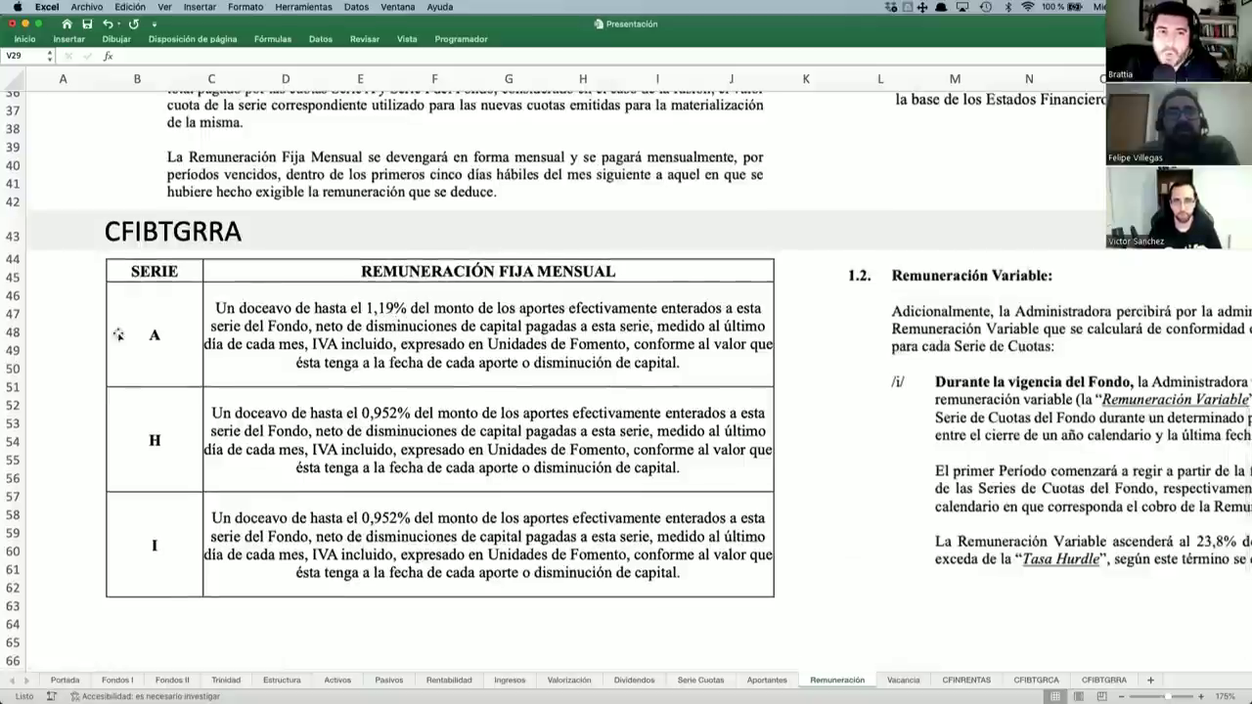
Read CFINRENTAS's variable remuneration clause 2.2, including its percentage and real-return threshold.
scroll(539, 217, up, 10)
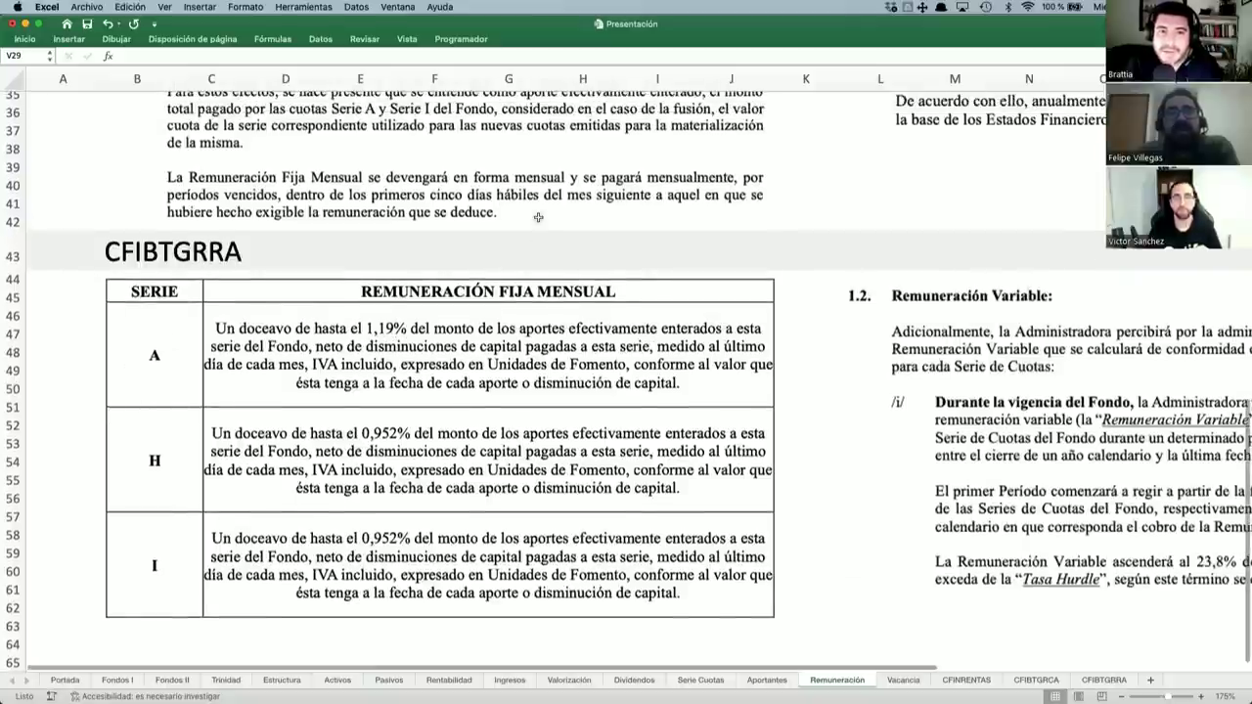
scroll(587, 235, right, 10)
scroll(587, 235, up, 2)
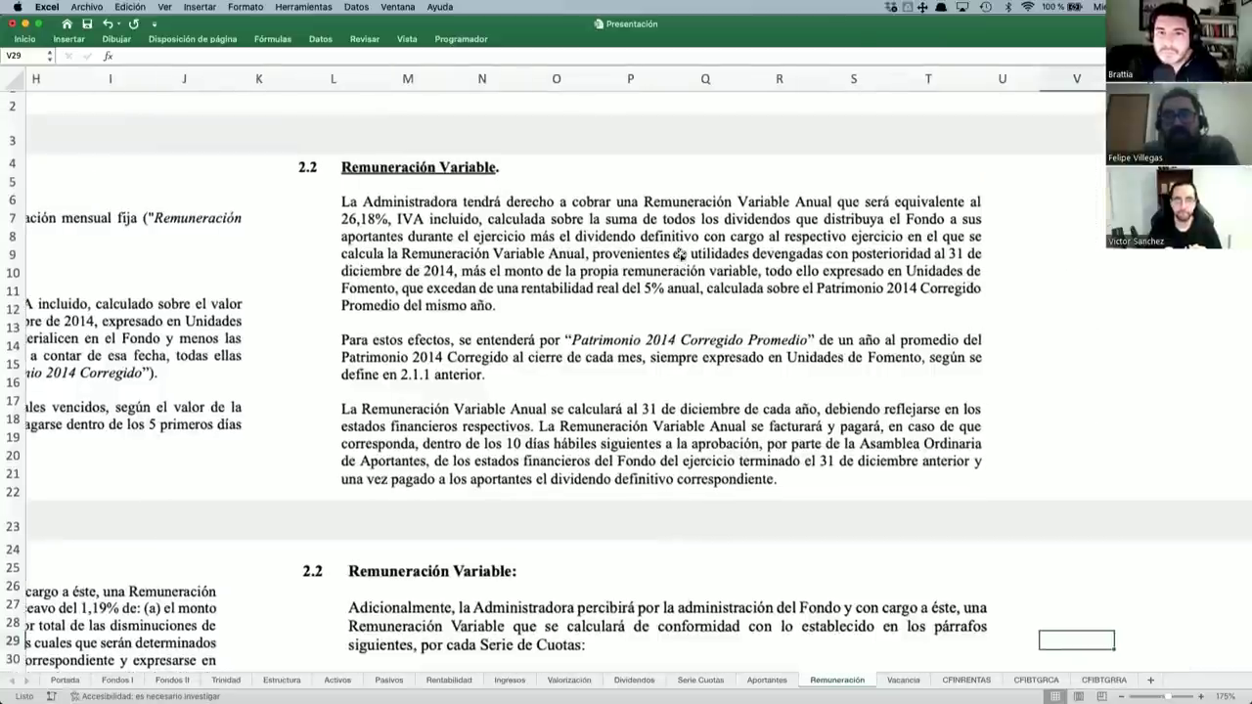
scroll(678, 253, up, 3)
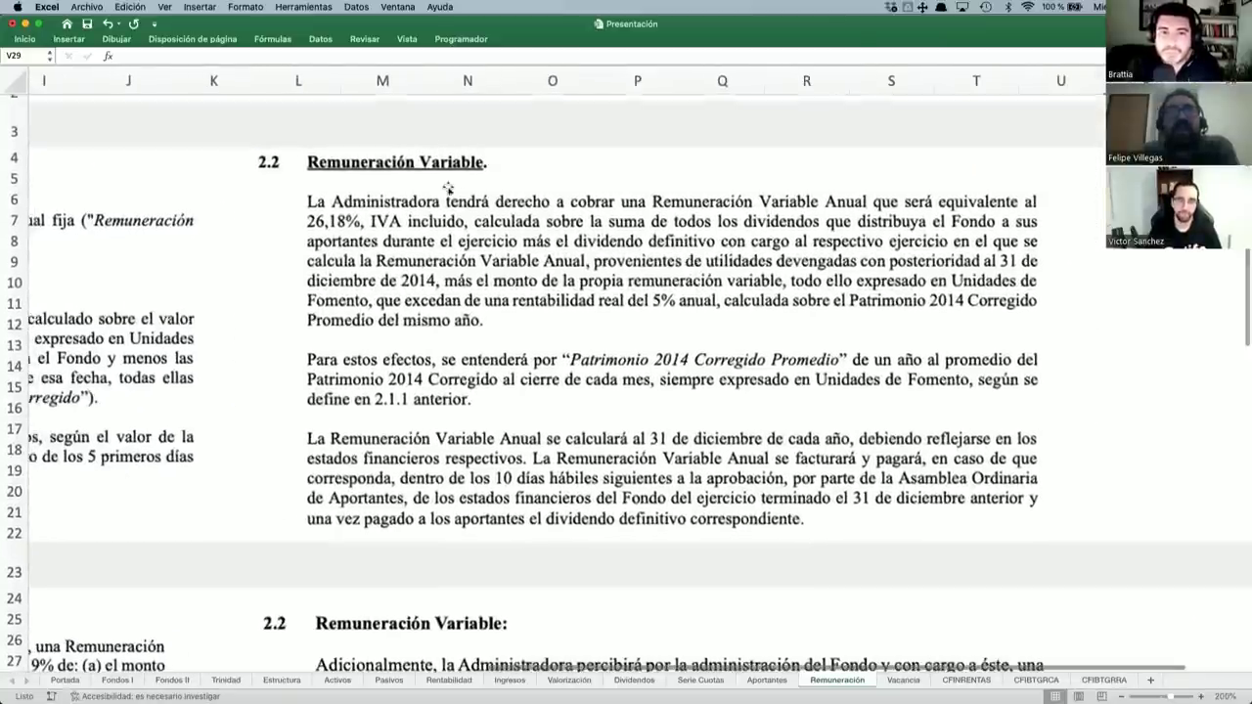
scroll(446, 203, right, 2)
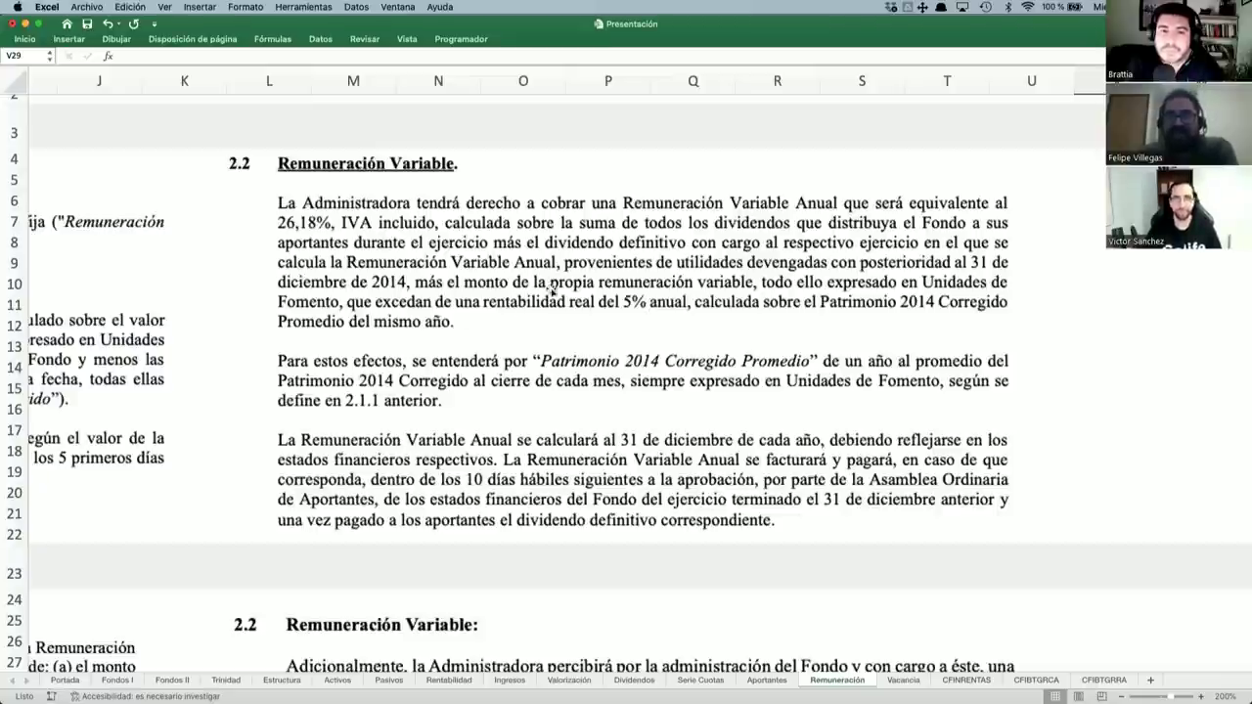
Read the variable remuneration clauses of CFIBTGRCA and CFIBTGRRA, including the percentage each one charges.
scroll(551, 290, down, 8)
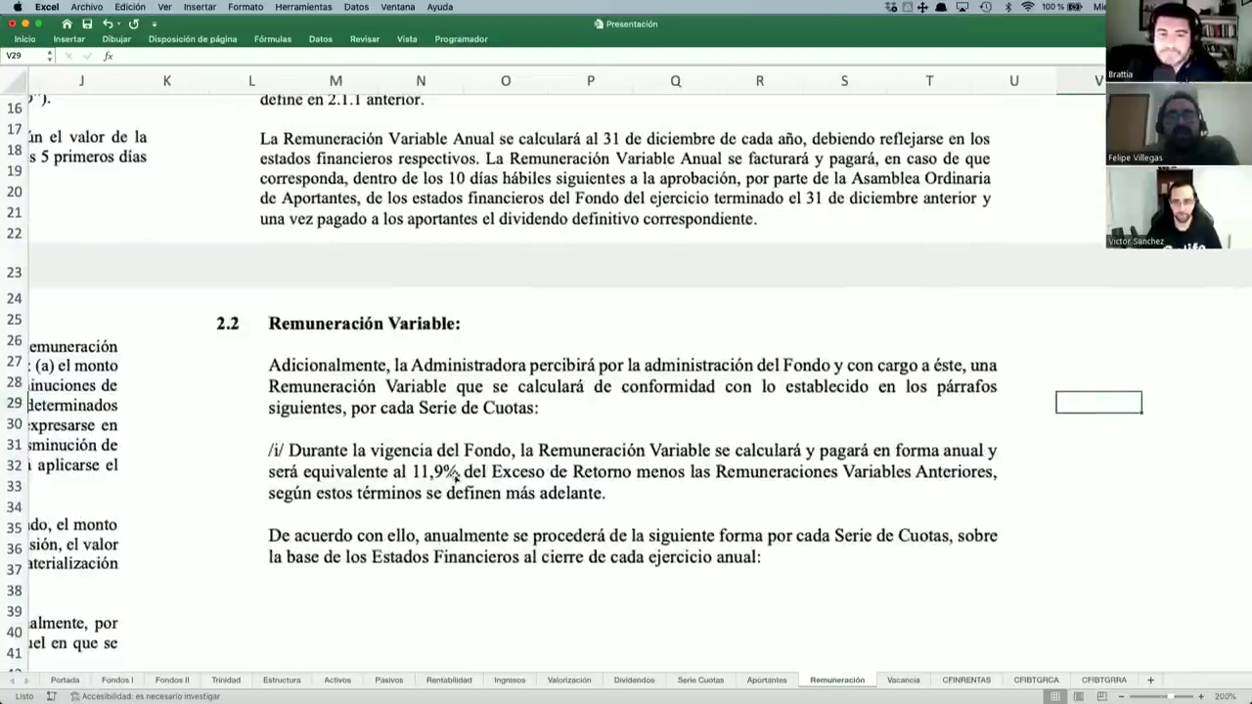
scroll(454, 478, down, 10)
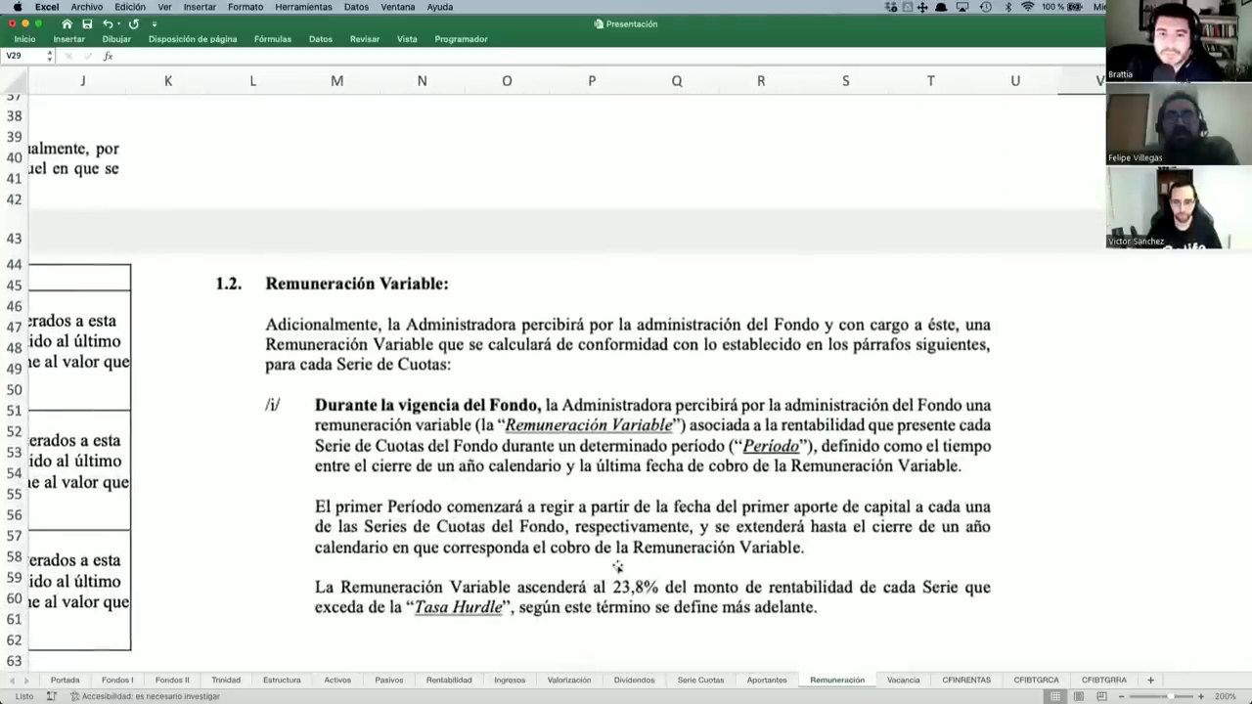
scroll(618, 580, left, 1)
scroll(617, 579, down, 1)
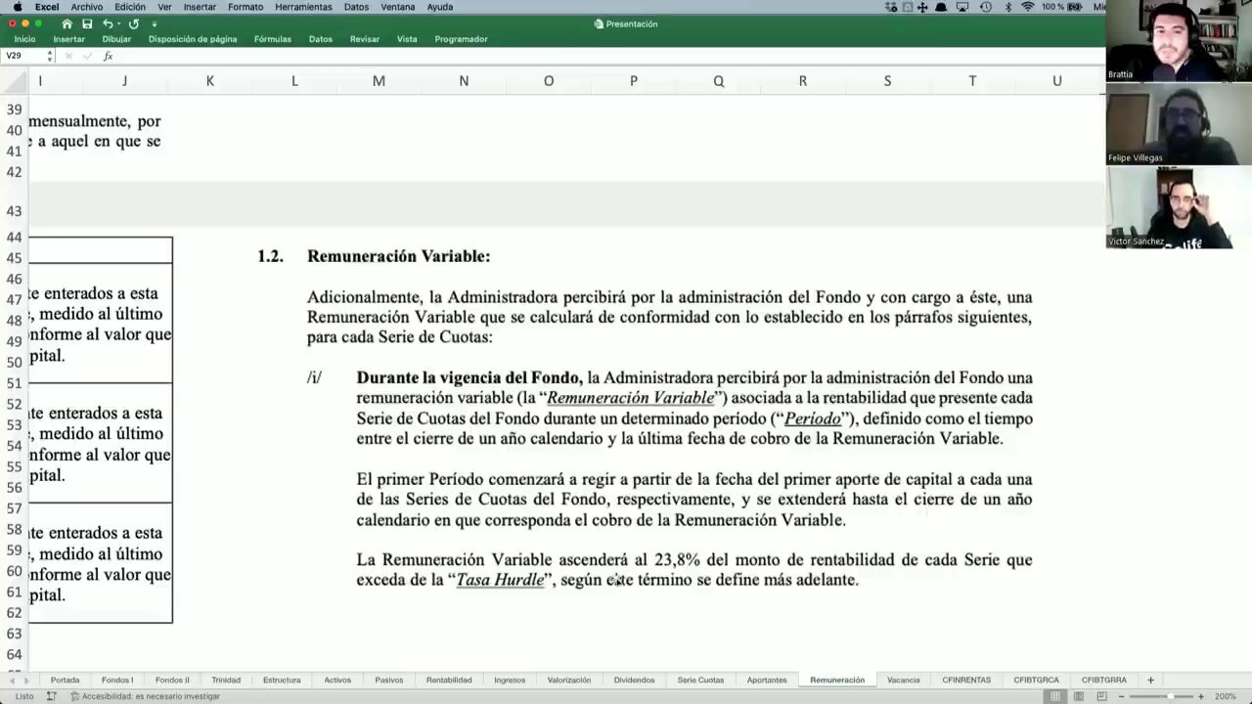
Compare the fixed and variable remuneration clauses of CFINRENTAS and CFIBTGRCA side by side.
scroll(616, 580, left, 3)
scroll(616, 581, up, 10)
scroll(616, 580, down, 5)
scroll(617, 580, left, 3)
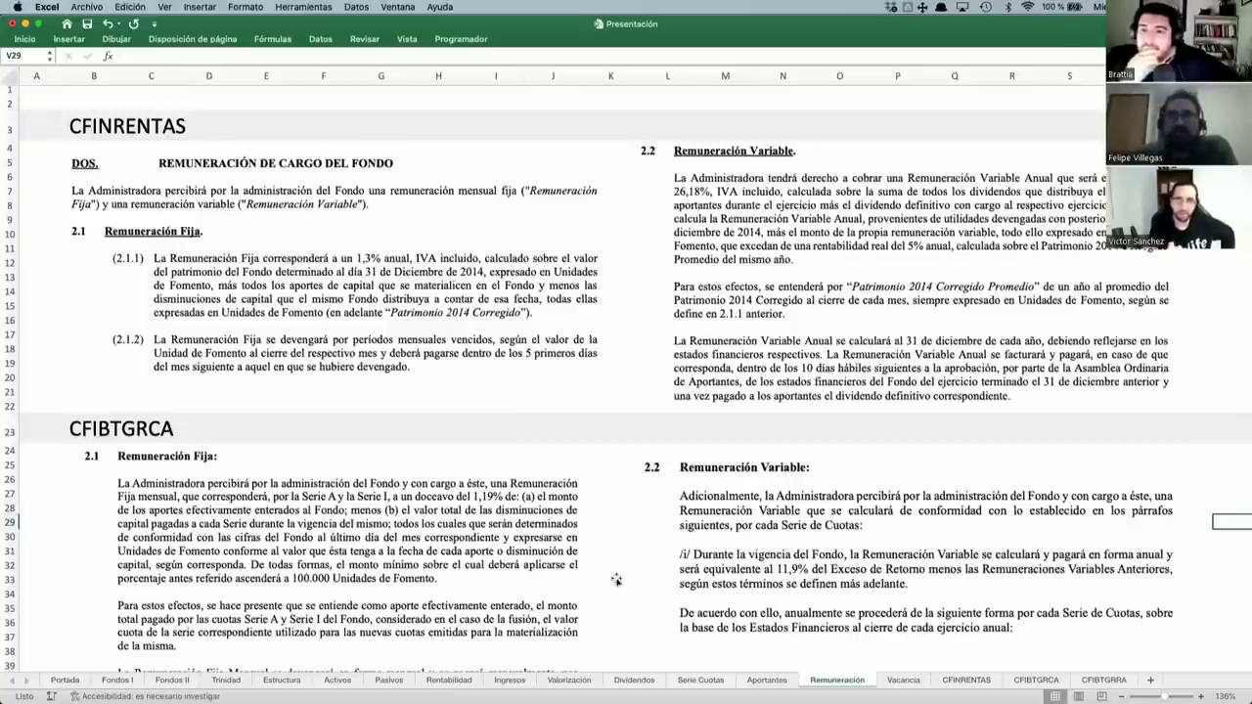
scroll(617, 580, down, 1)
scroll(616, 581, down, 1)
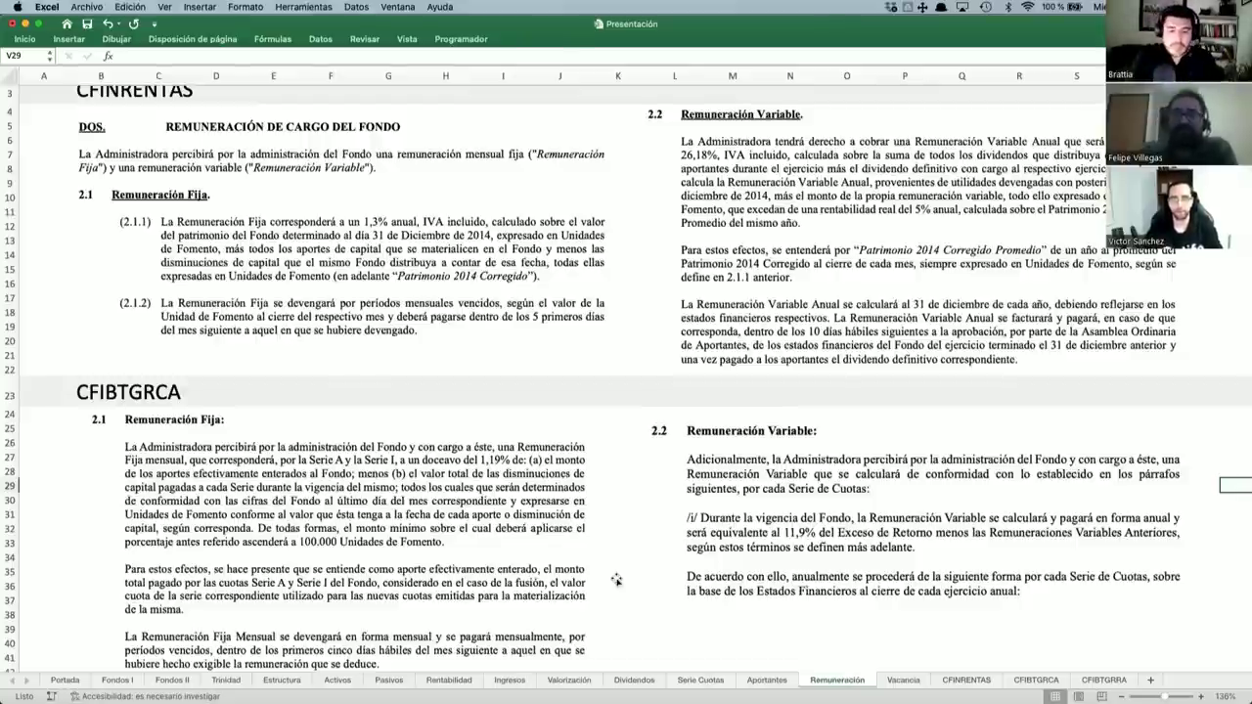
scroll(617, 580, down, 1)
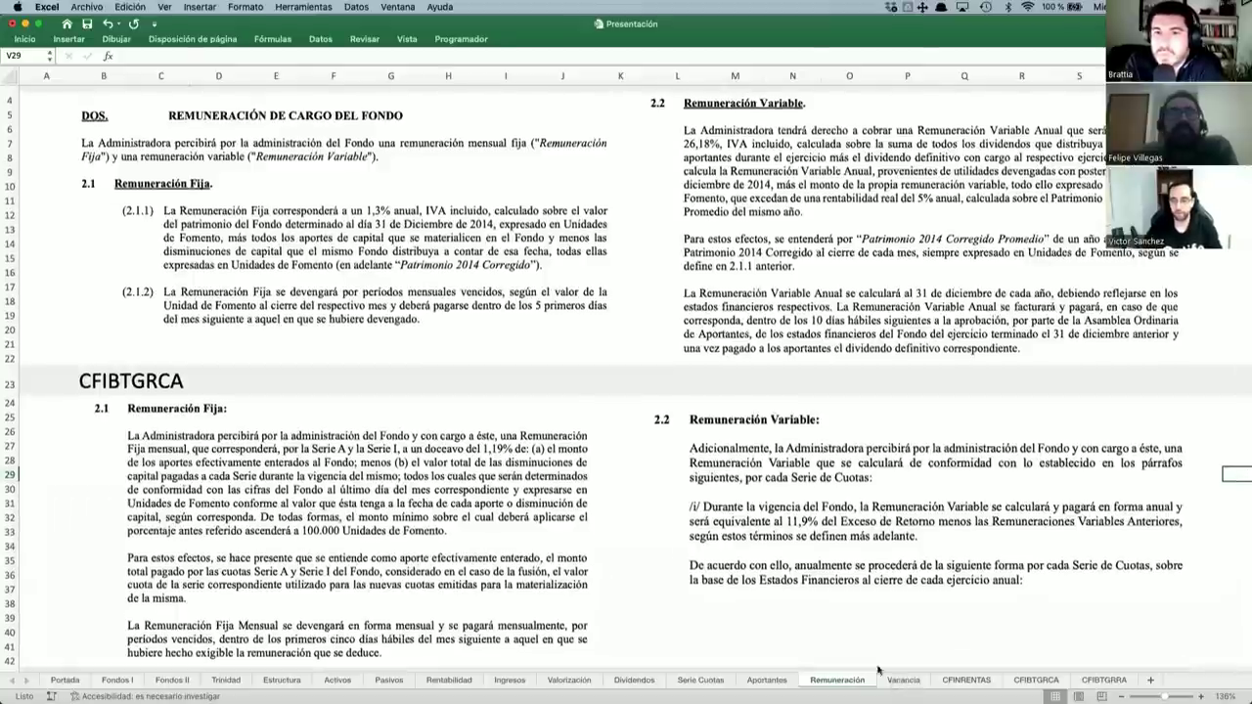
Open the Vacancia sheet and examine CFINRENTAS's 2019–2023 physical and financial vacancy for offices, retail premises and distribution centres.
click(901, 680)
scroll(290, 200, up, 10)
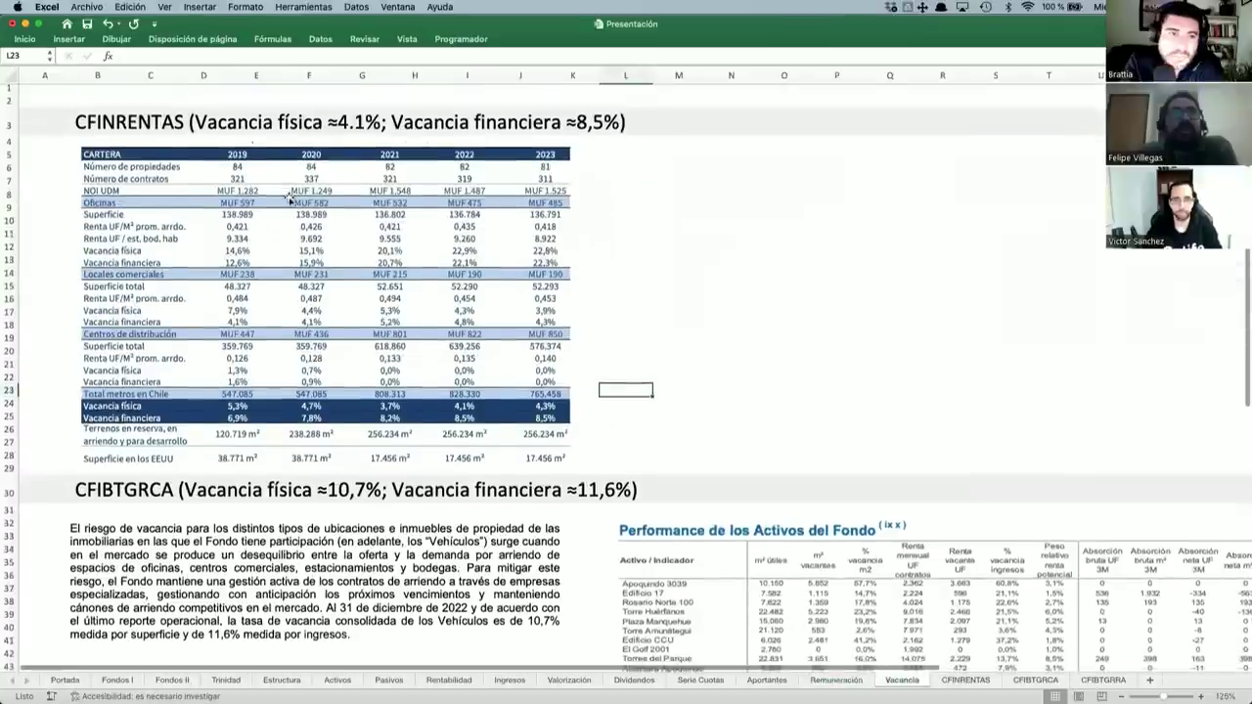
scroll(289, 199, up, 5)
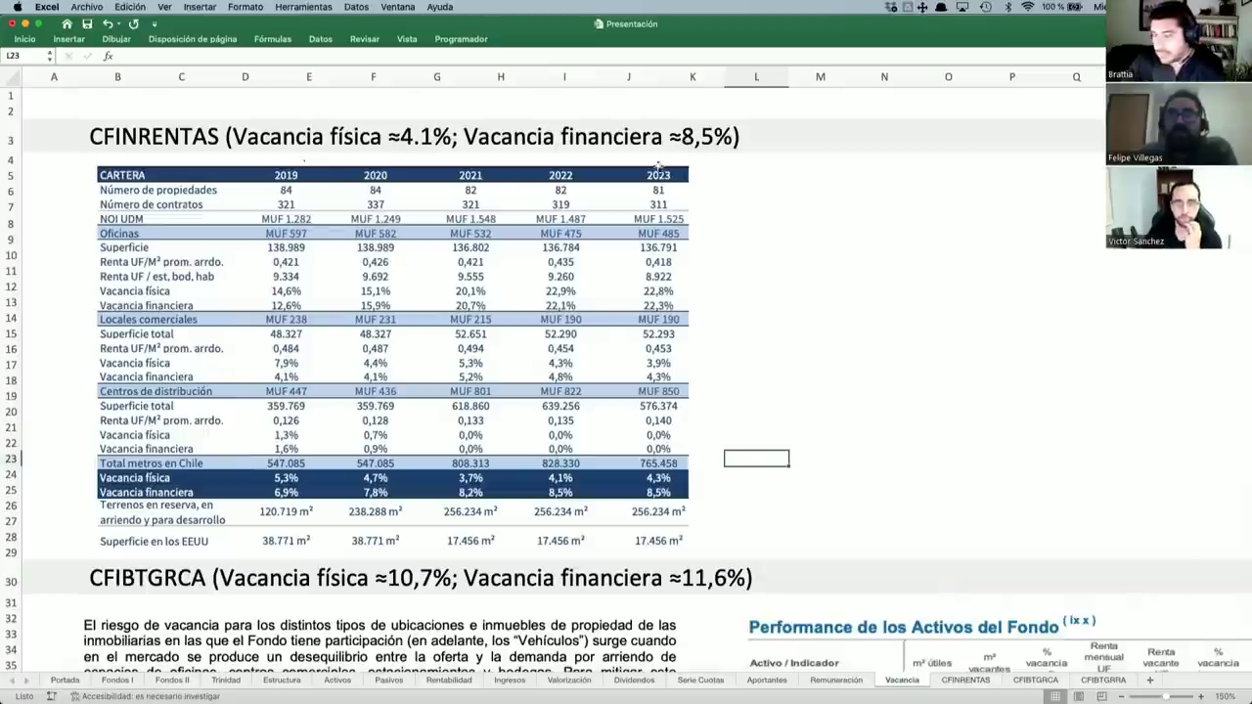
scroll(342, 278, up, 3)
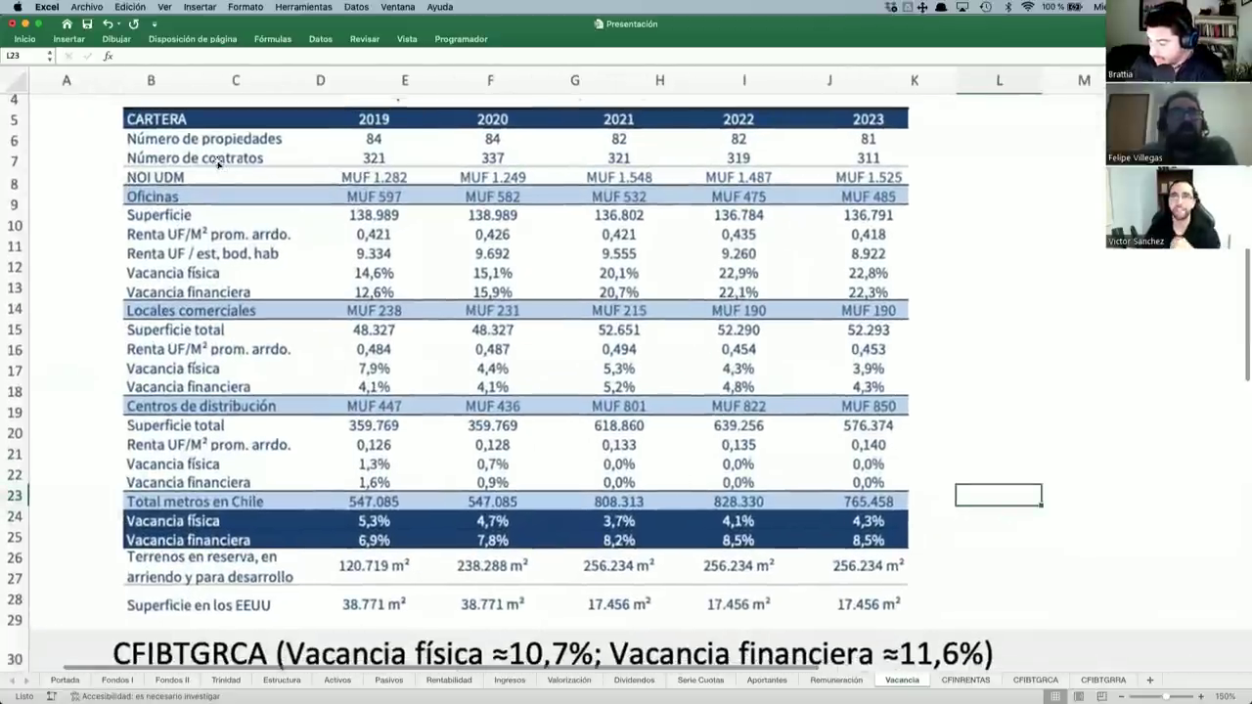
scroll(218, 164, up, 1)
scroll(235, 177, up, 3)
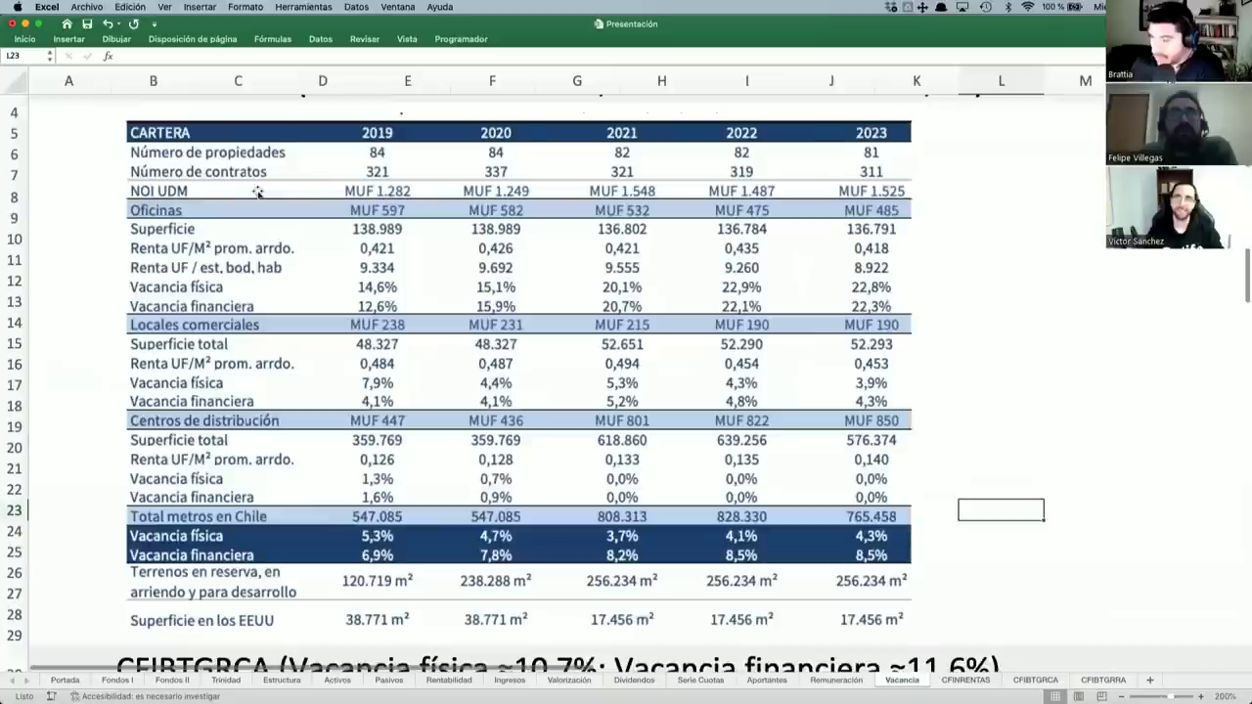
scroll(257, 191, up, 2)
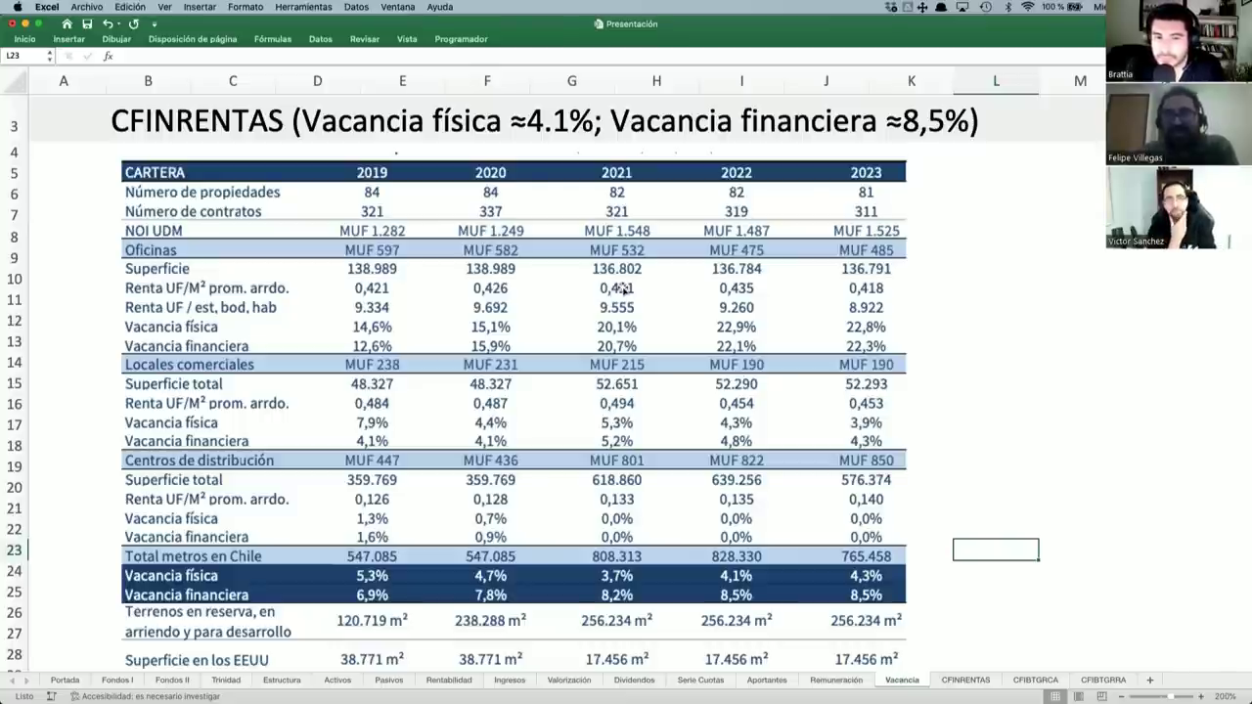
scroll(624, 287, down, 1)
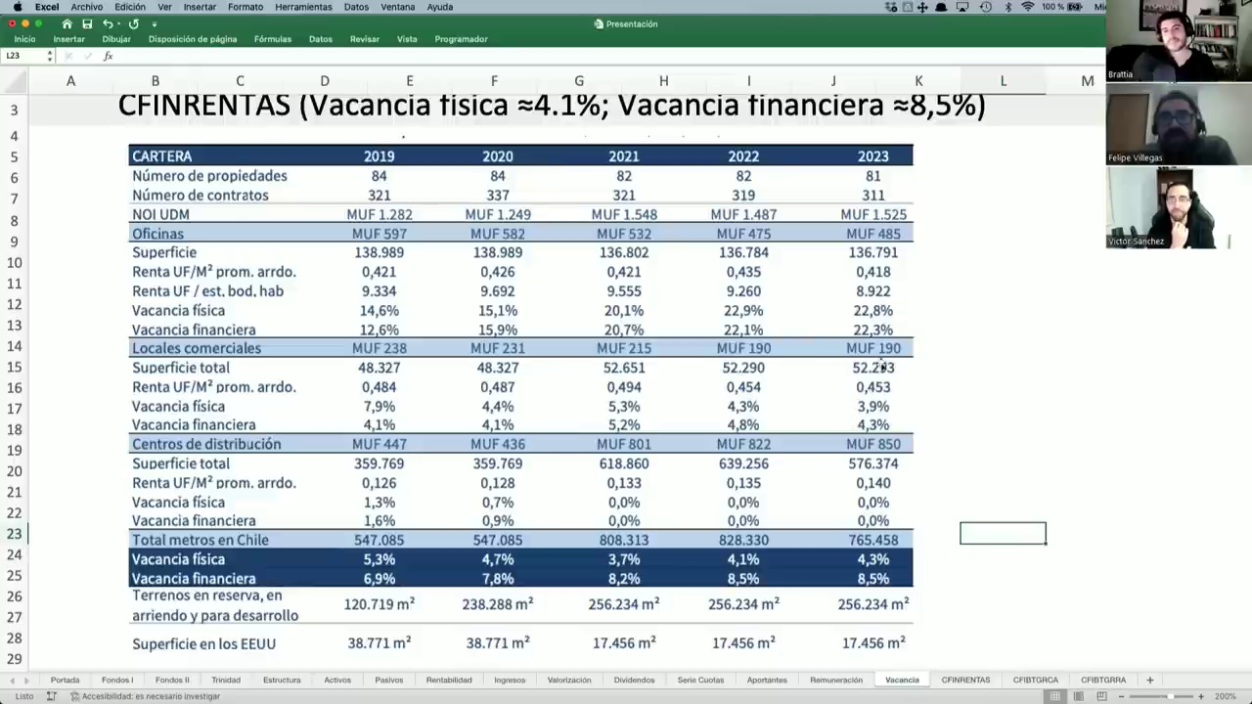
scroll(882, 363, up, 1)
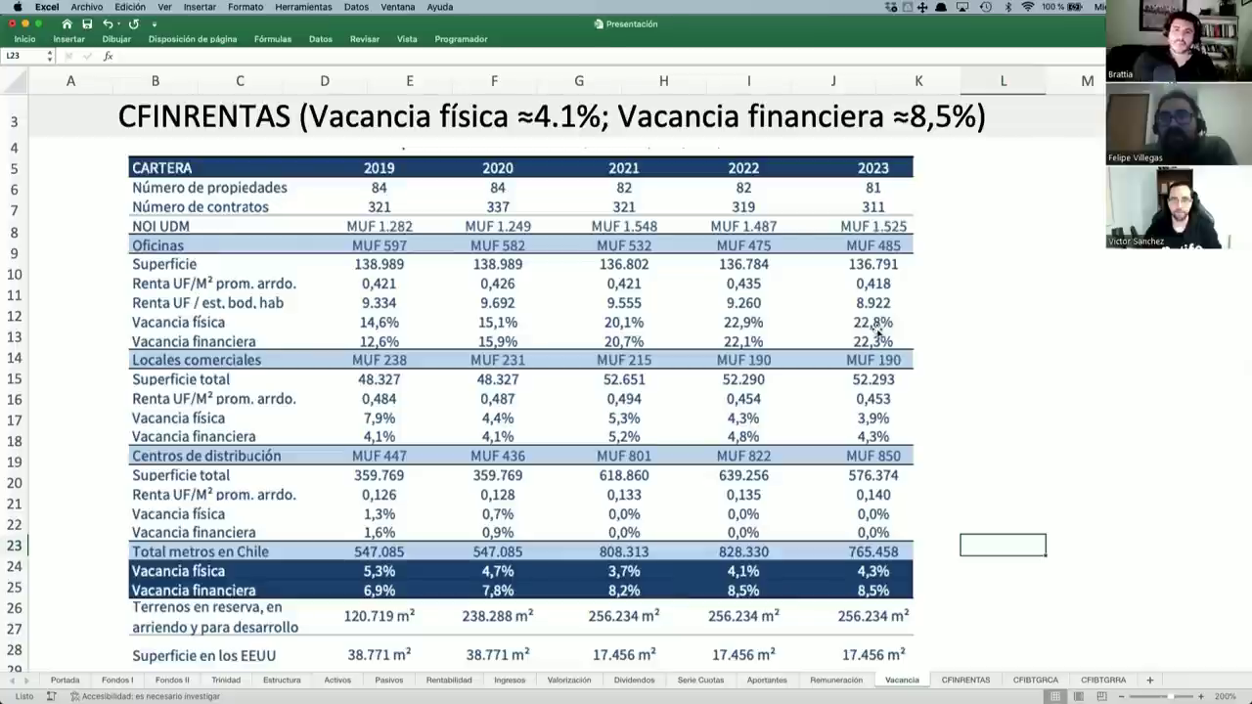
Open the Ingresos sheet and check how CFINRENTAS's rental income splits by property type in the pie chart.
click(510, 680)
scroll(403, 442, up, 5)
scroll(403, 442, up, 2)
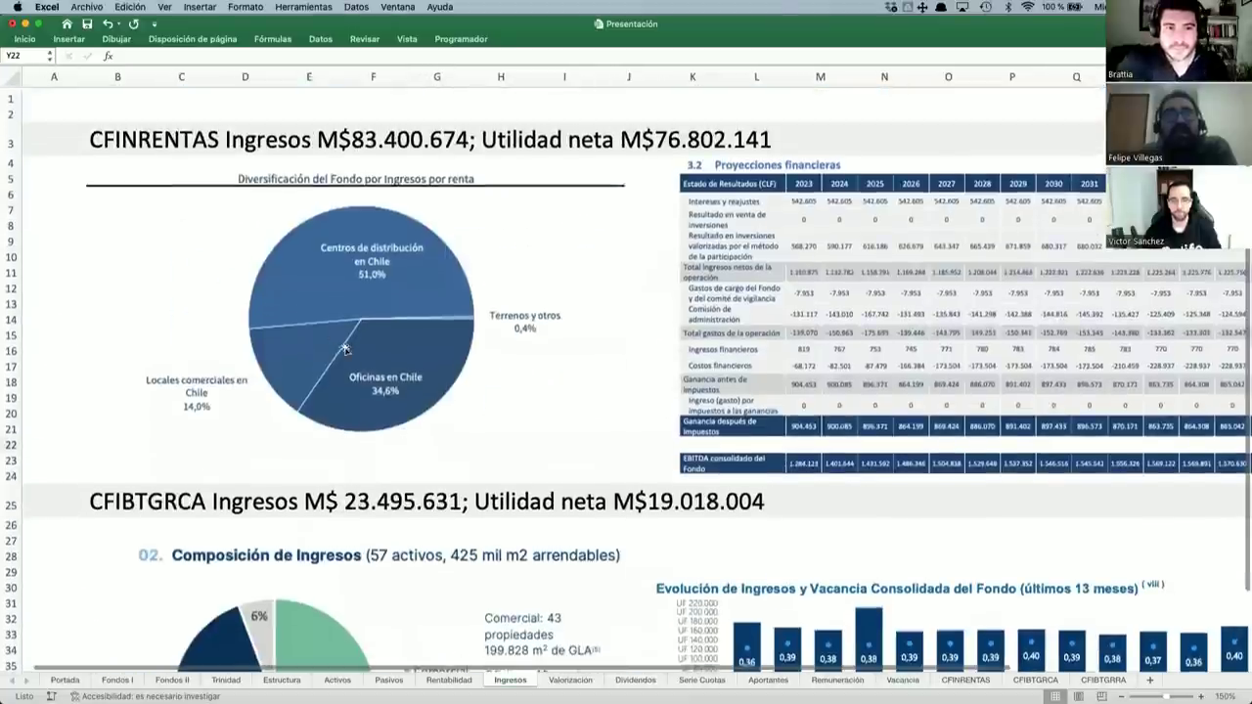
scroll(234, 256, up, 3)
scroll(235, 257, up, 2)
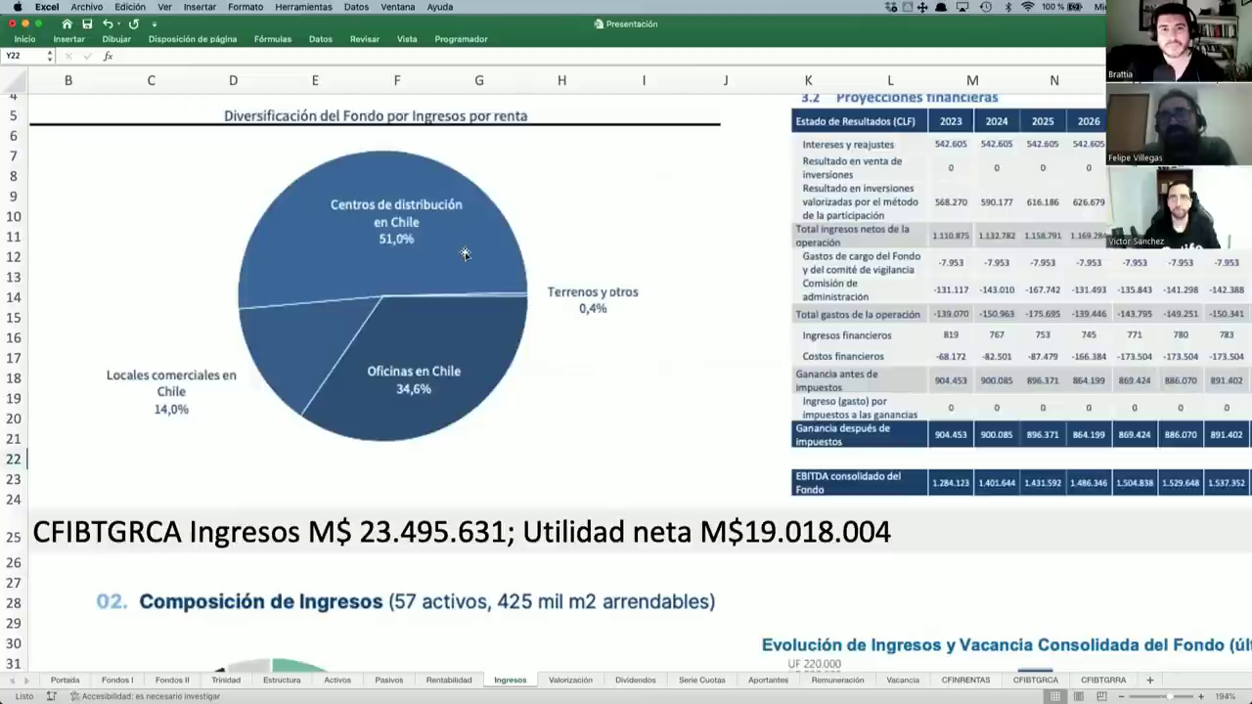
Return to the Vacancia sheet and review CFINRENTAS's total vacancy, land reserve and US surface rows.
click(900, 680)
scroll(608, 296, down, 5)
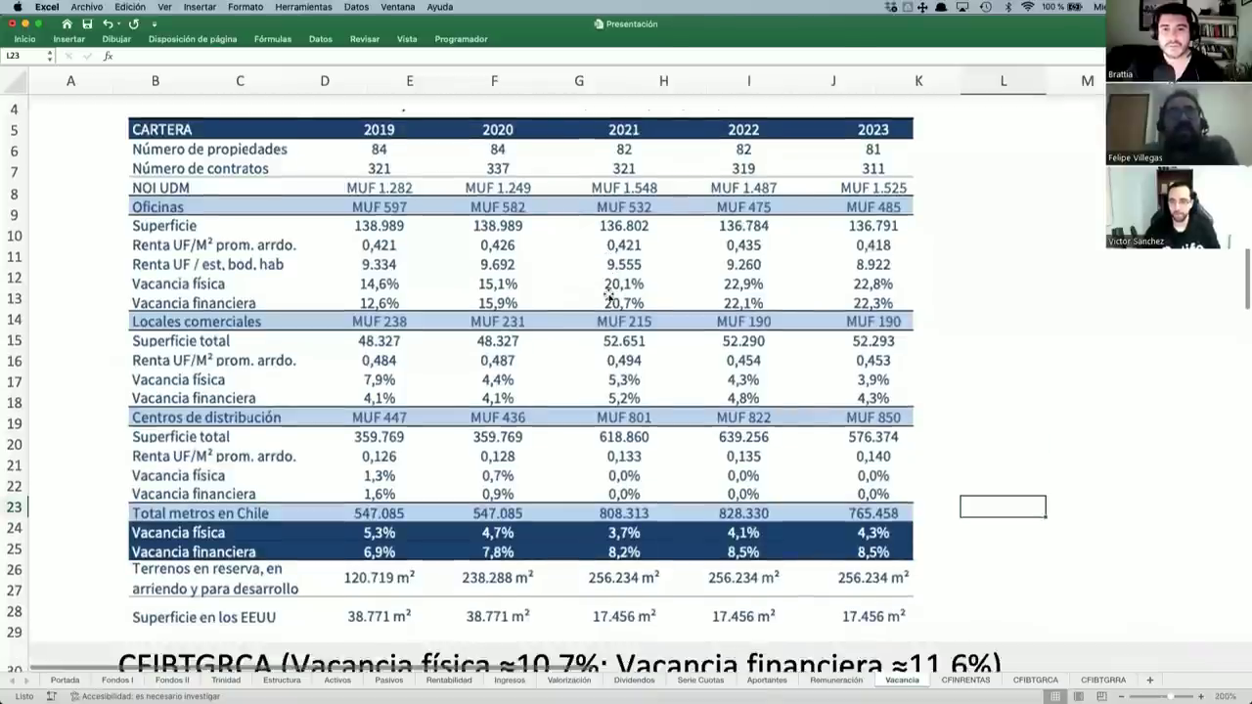
scroll(609, 296, down, 2)
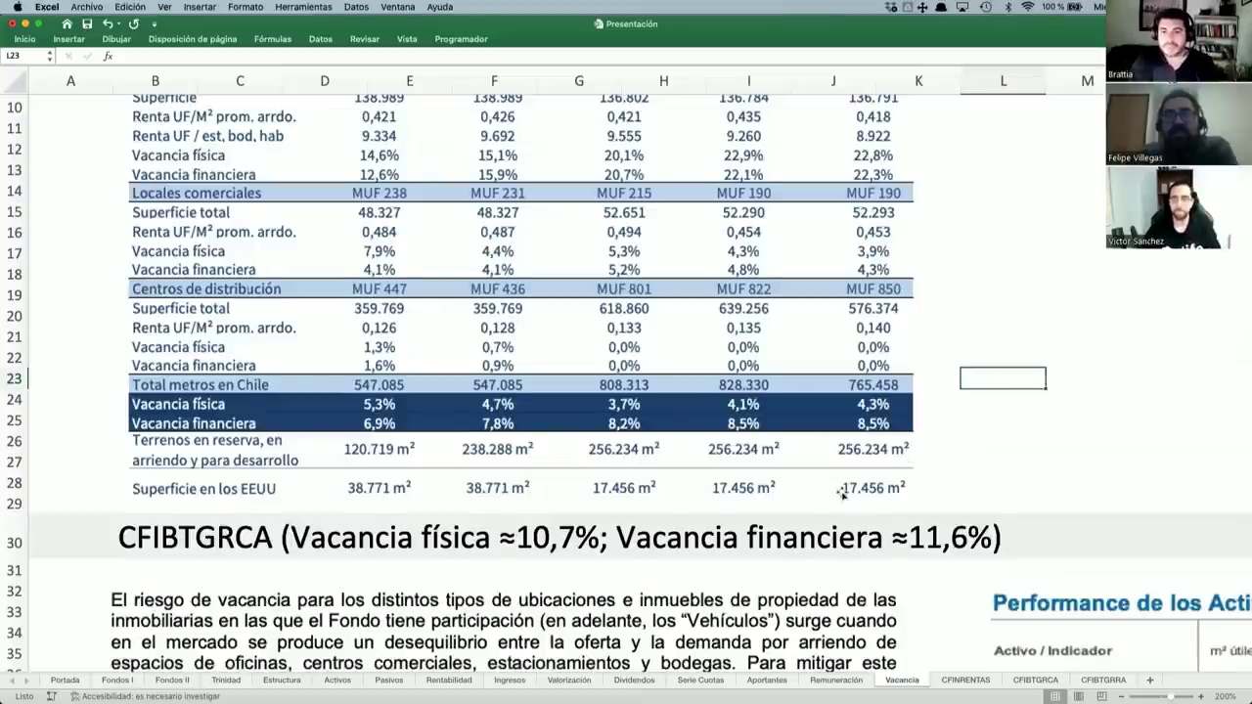
Review CFIBTGRCA's physical and financial vacancy summary, then examine its asset performance table for offices, shopping centres, warehouses and parking.
scroll(842, 494, down, 10)
scroll(840, 504, down, 1)
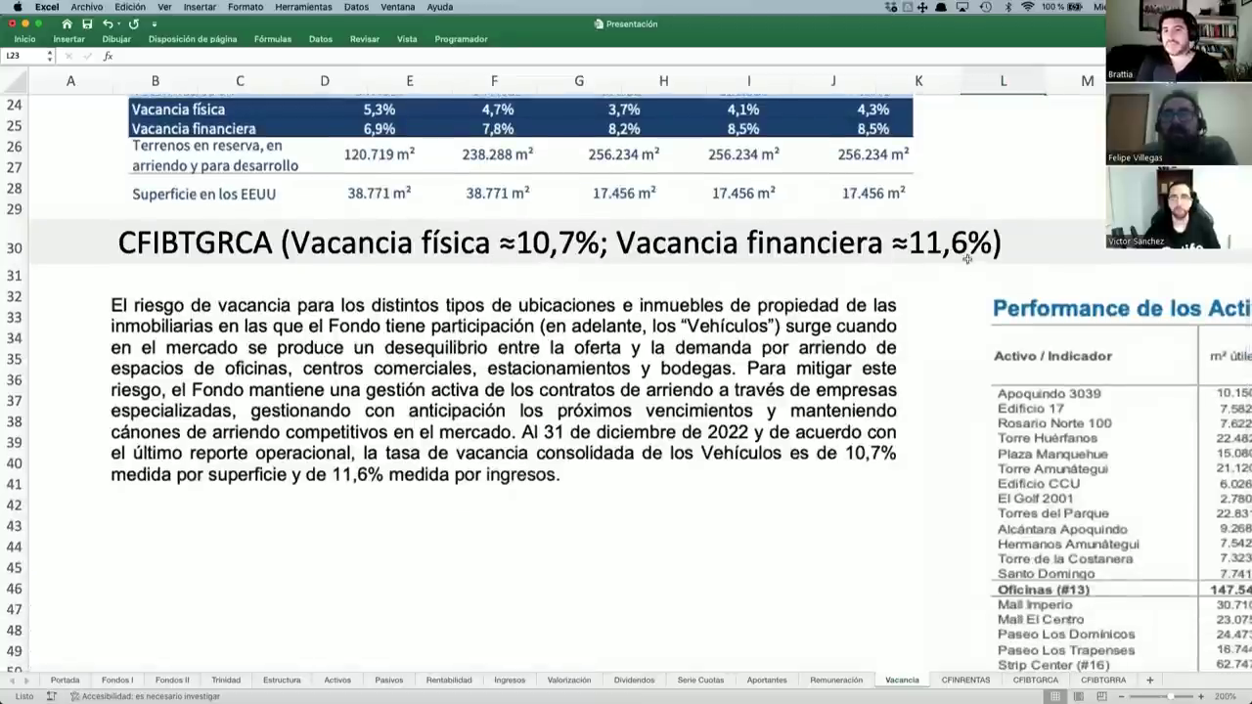
scroll(965, 261, up, 10)
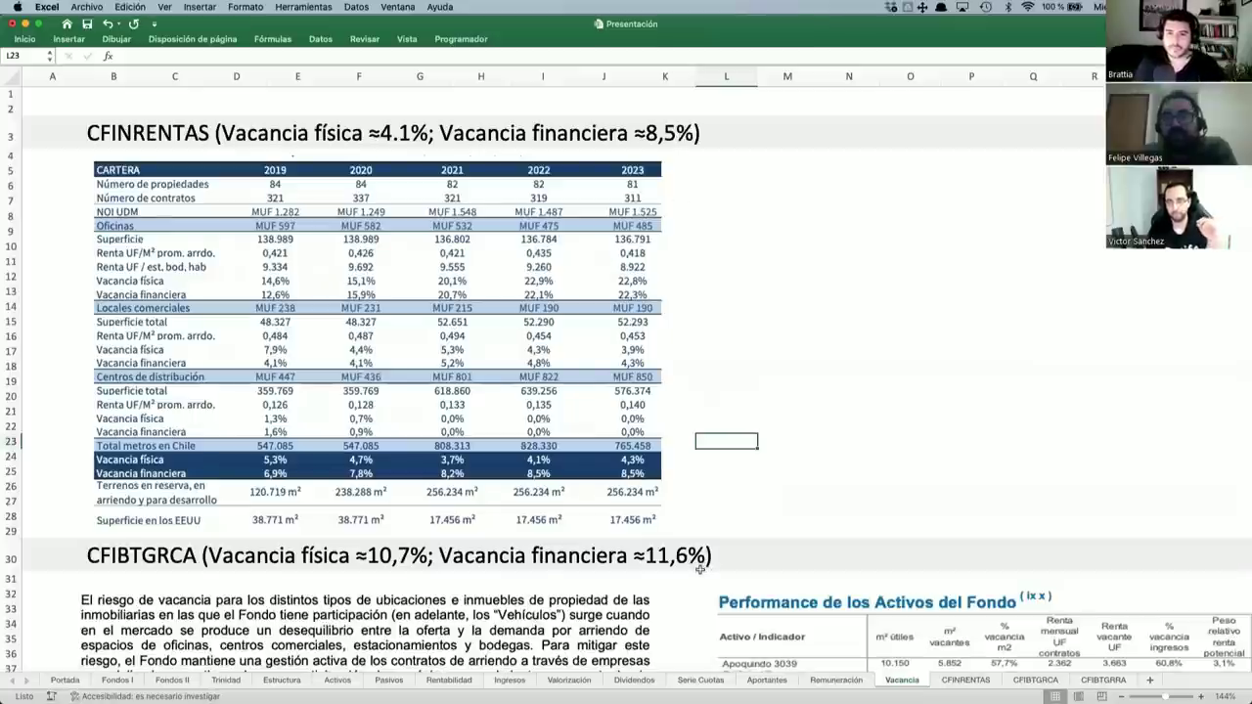
scroll(701, 571, down, 5)
scroll(701, 570, down, 3)
scroll(701, 570, right, 5)
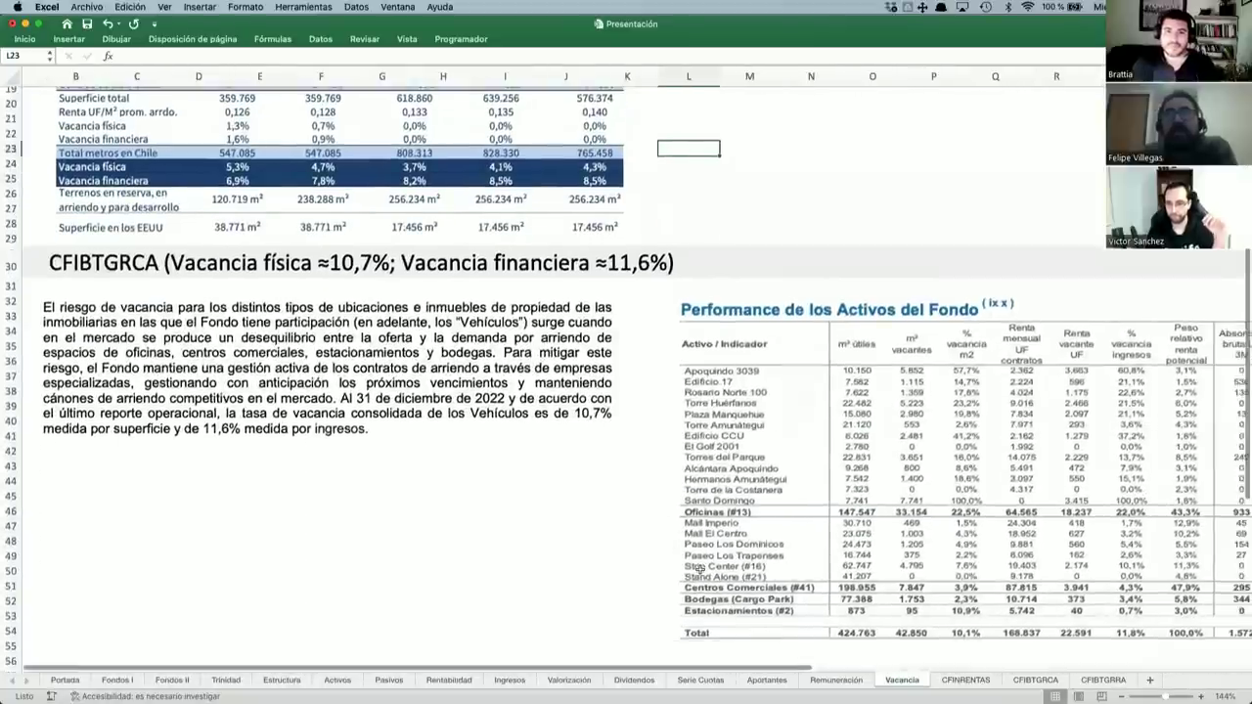
scroll(701, 571, right, 1)
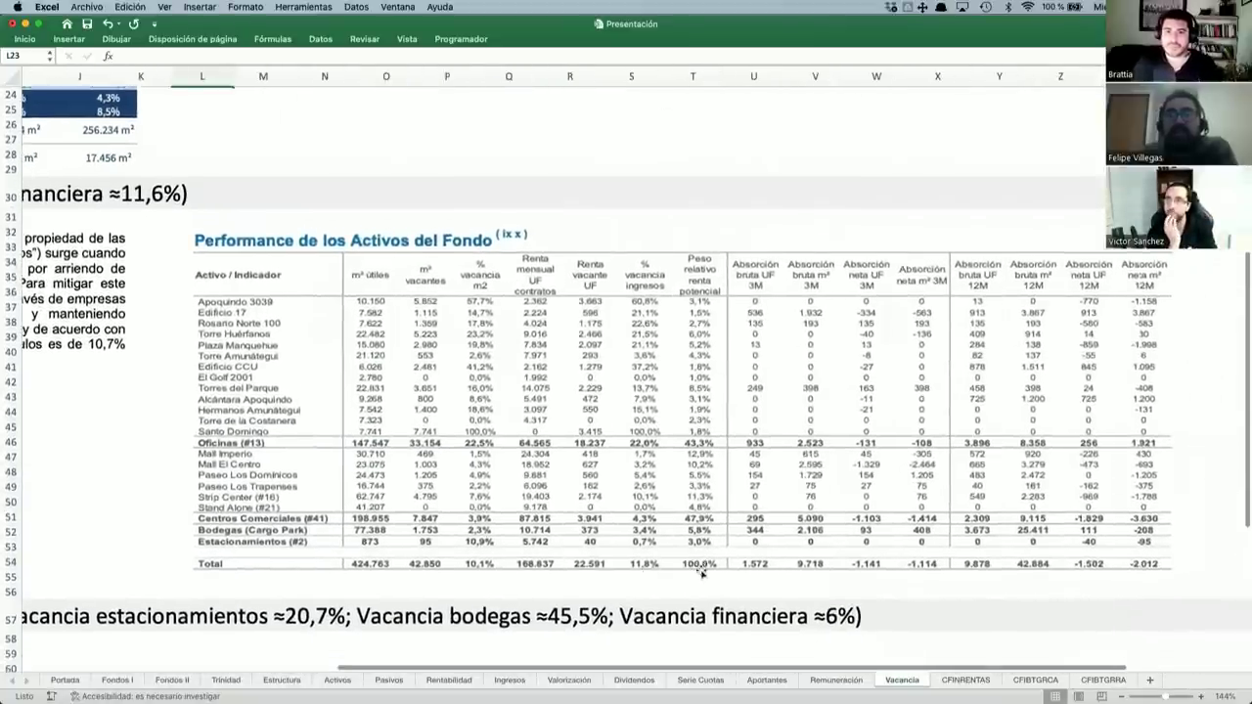
scroll(511, 456, up, 2)
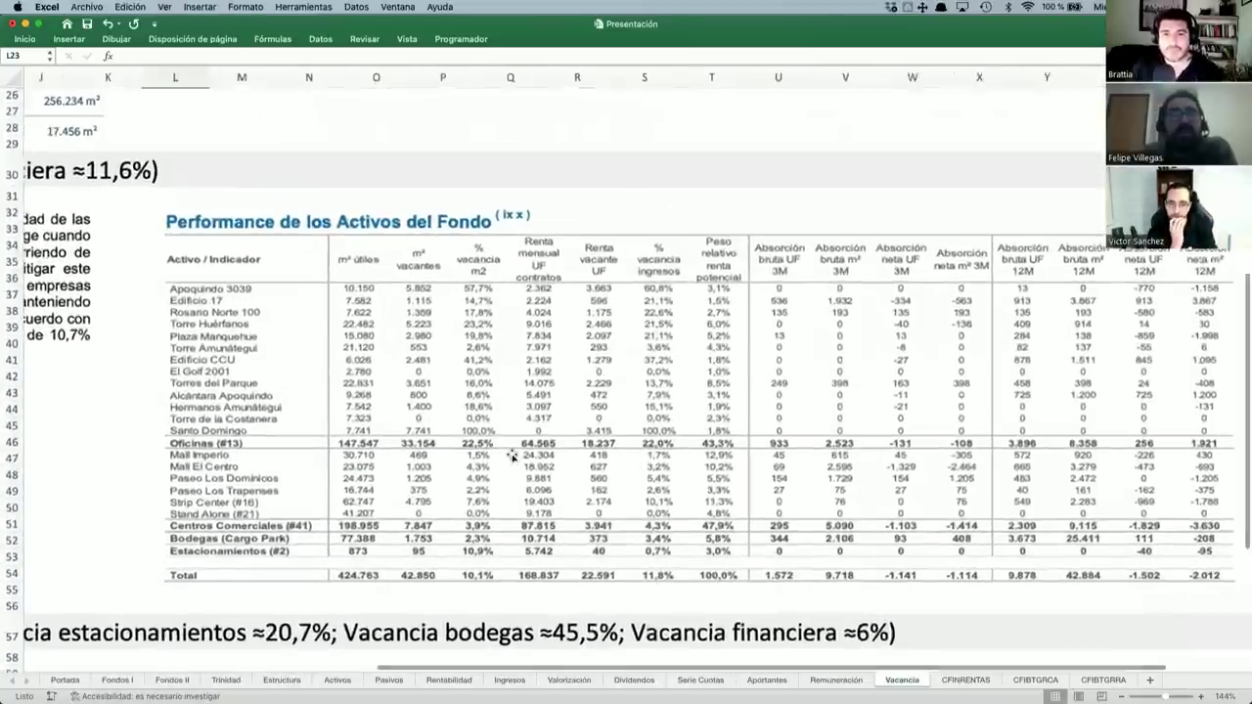
scroll(511, 456, down, 1)
scroll(510, 456, right, 1)
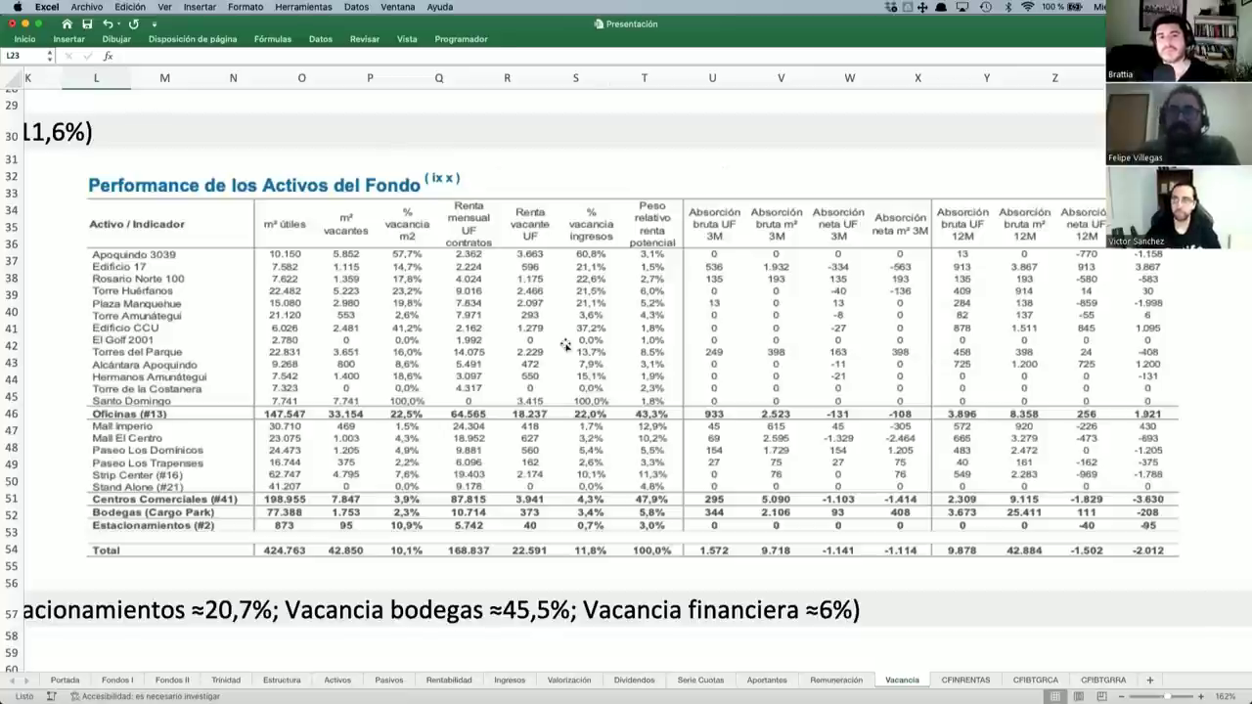
Examine CFIBTGRRA's asset performance table and its vacancy figures for apartments, parking spaces and storage units.
scroll(565, 345, down, 10)
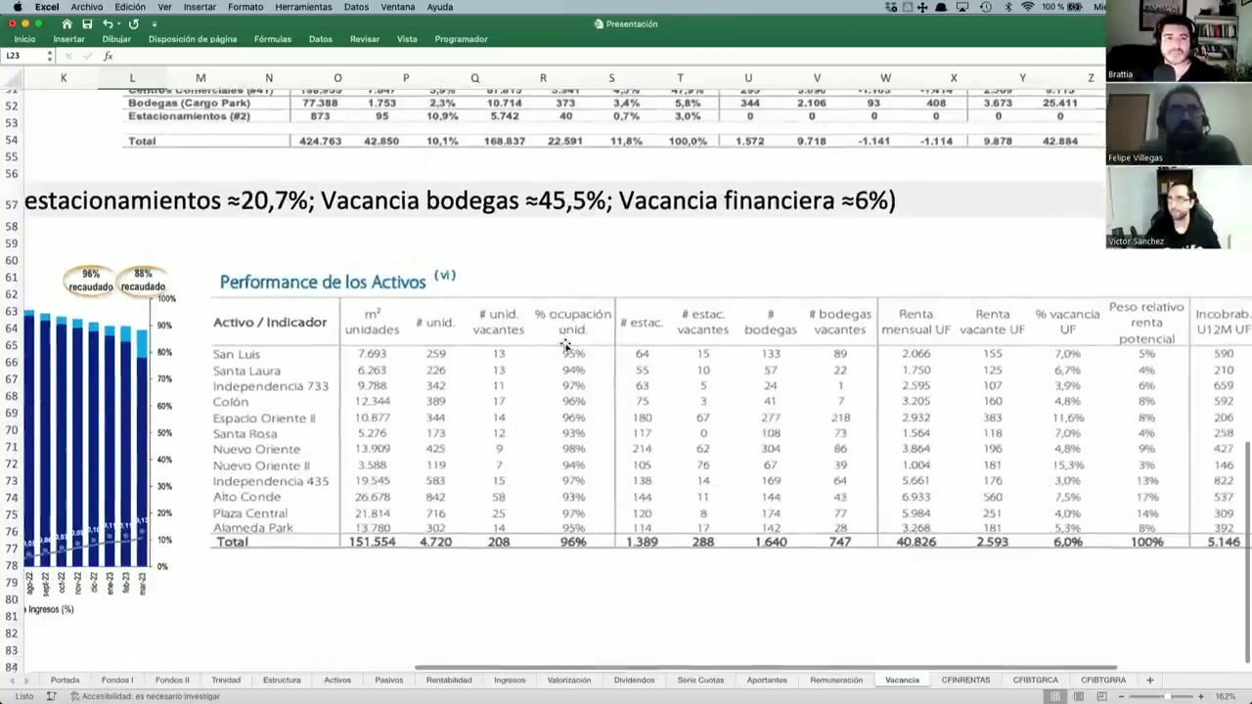
scroll(565, 345, left, 1)
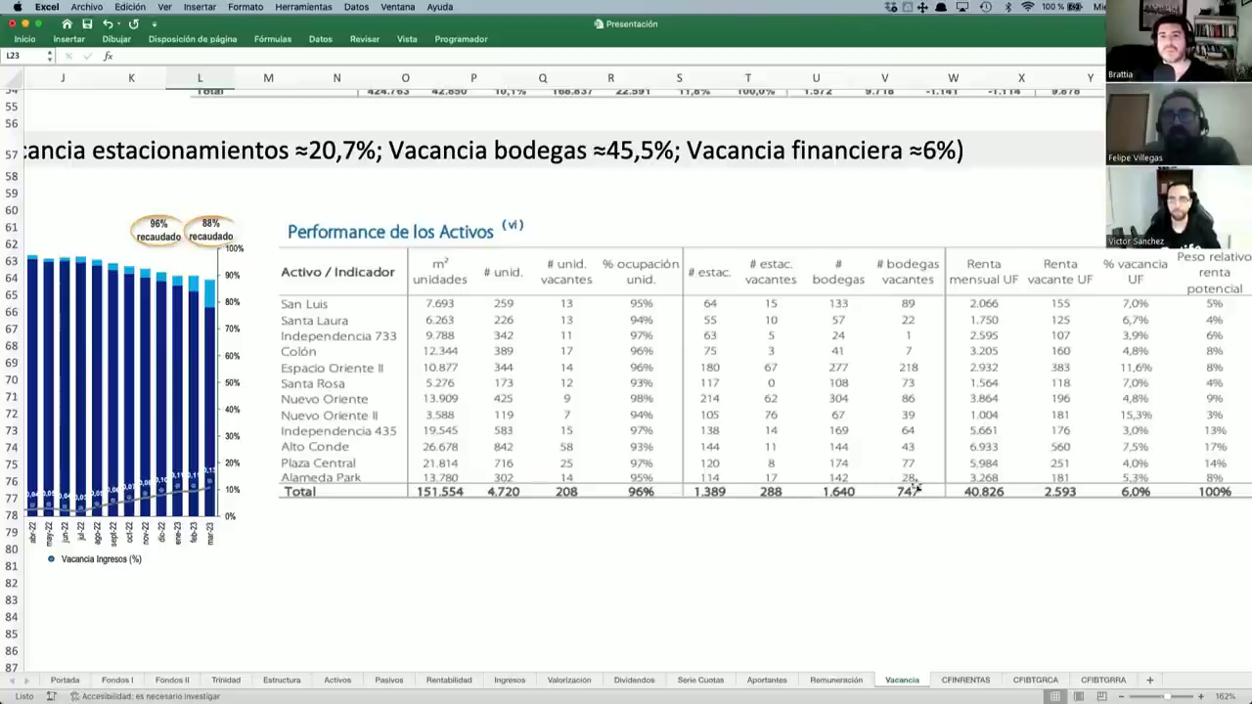
scroll(671, 388, up, 2)
scroll(672, 388, left, 3)
scroll(671, 388, down, 5)
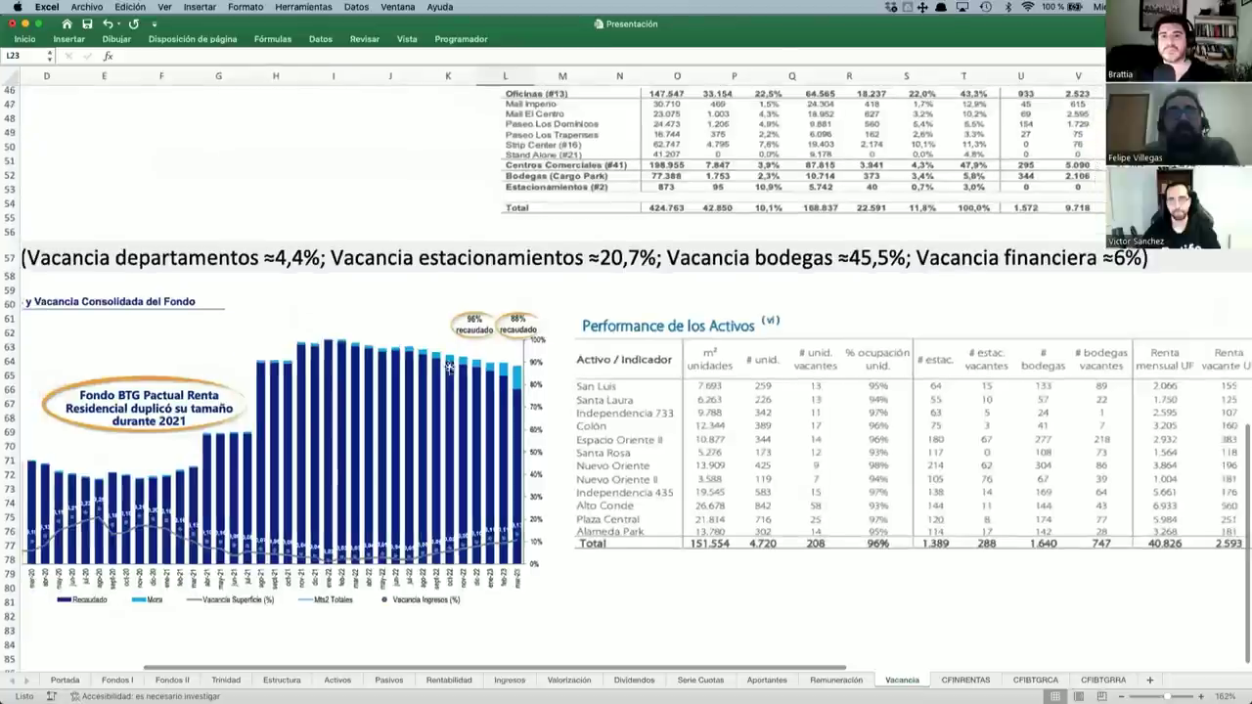
scroll(412, 257, left, 2)
scroll(412, 256, left, 1)
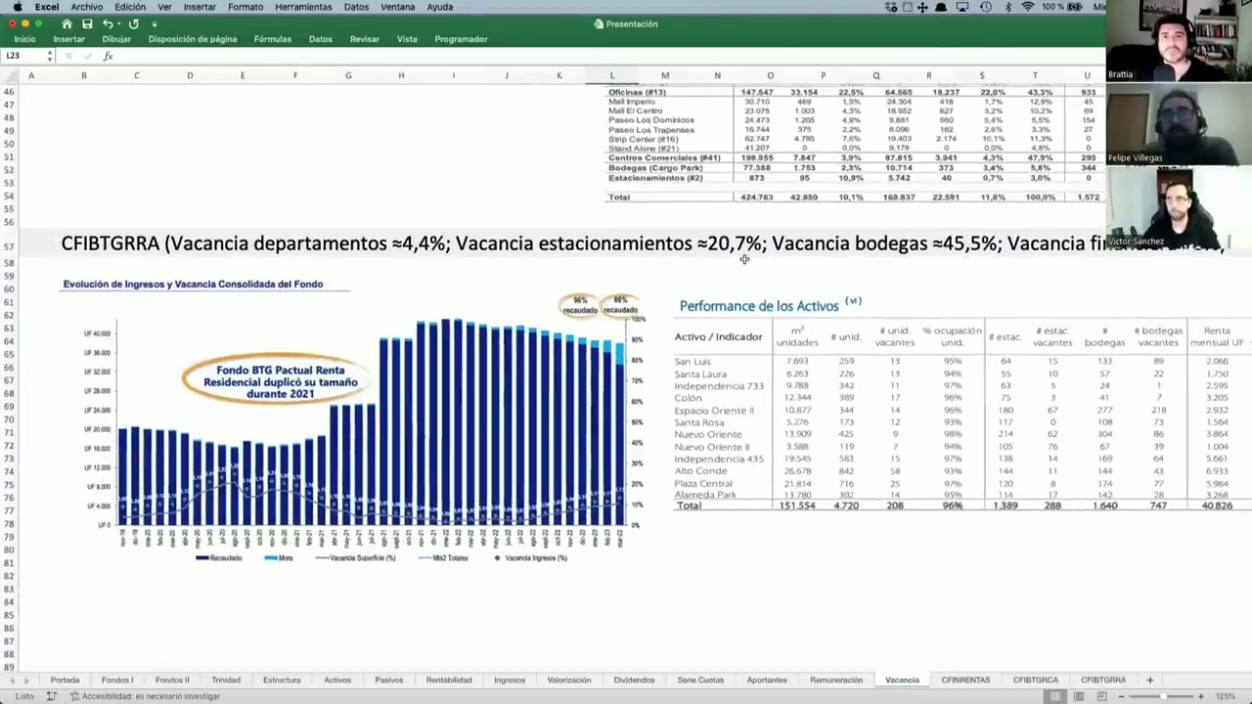
Review CFIBTGRRA's income and consolidated vacancy chart, comparing collected rent, arrears and vacancy over time.
scroll(745, 260, right, 2)
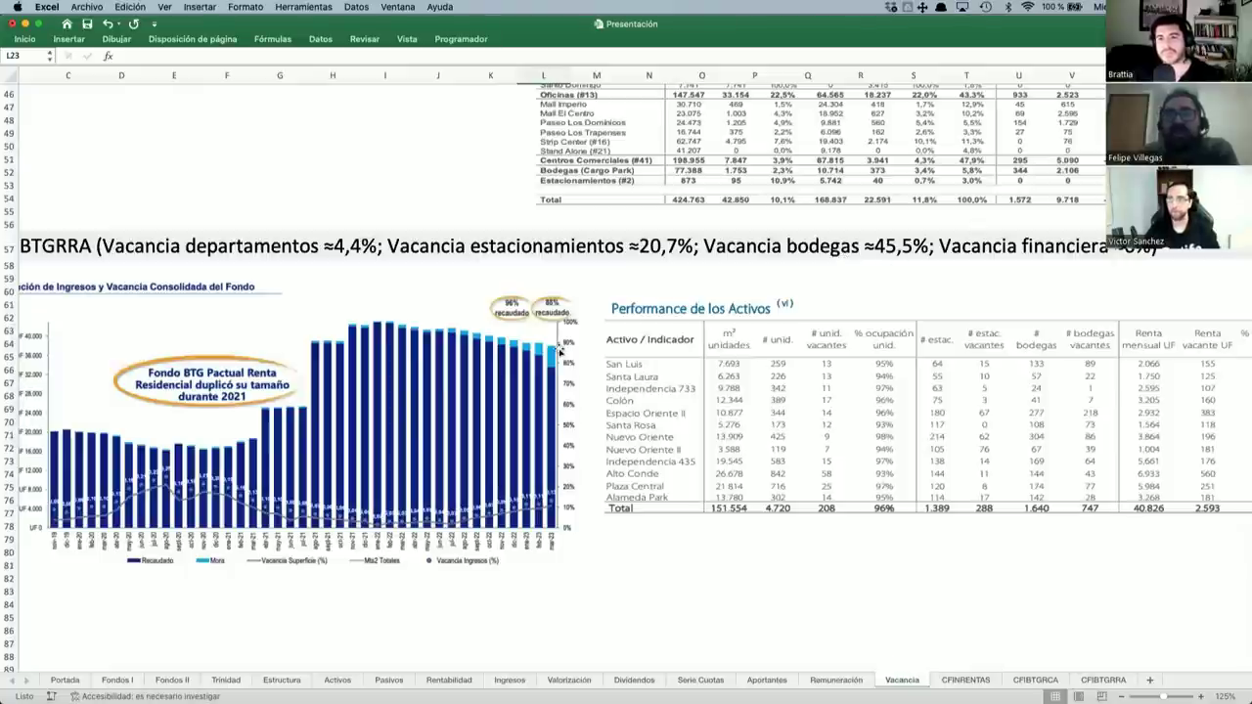
scroll(560, 349, up, 5)
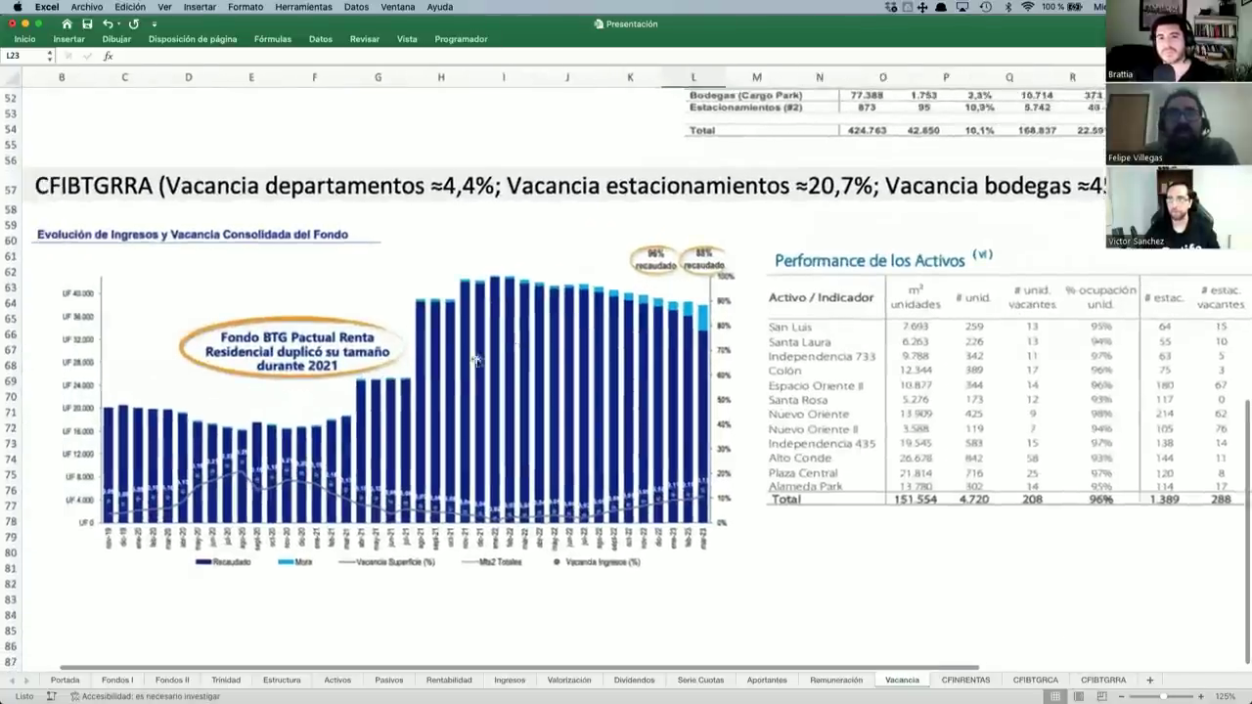
scroll(520, 311, up, 2)
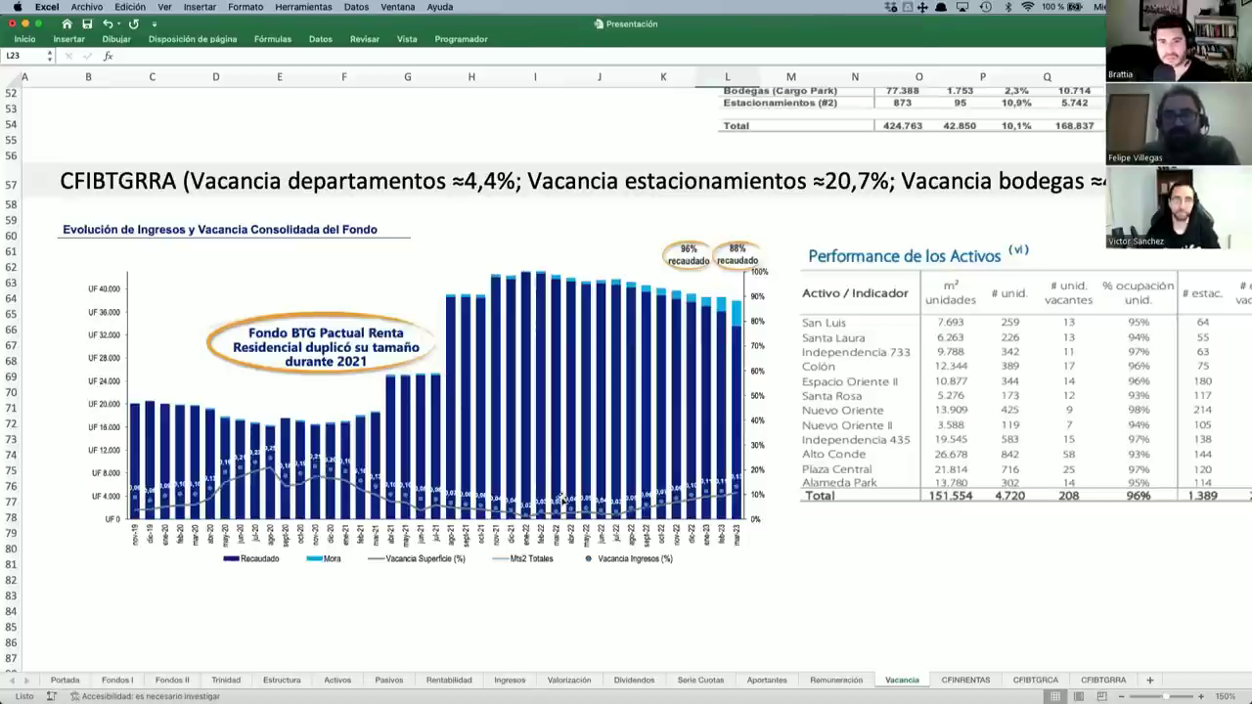
scroll(720, 442, right, 2)
scroll(720, 443, down, 3)
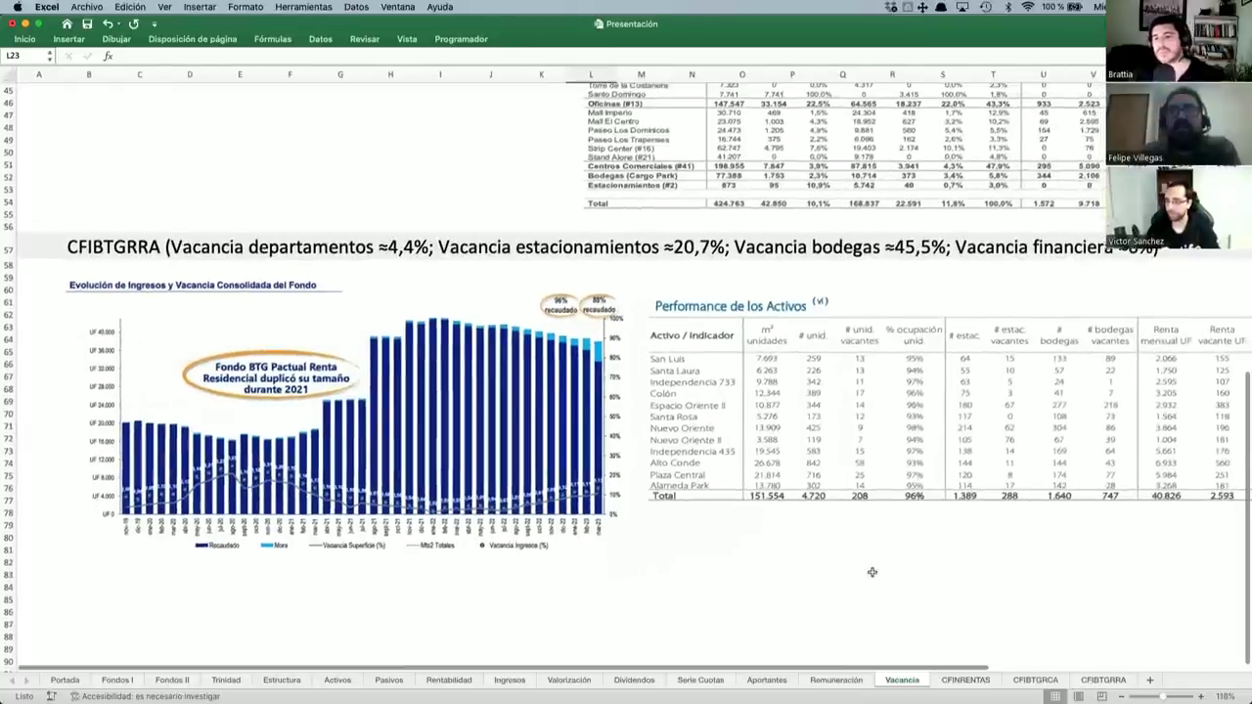
scroll(871, 572, down, 5)
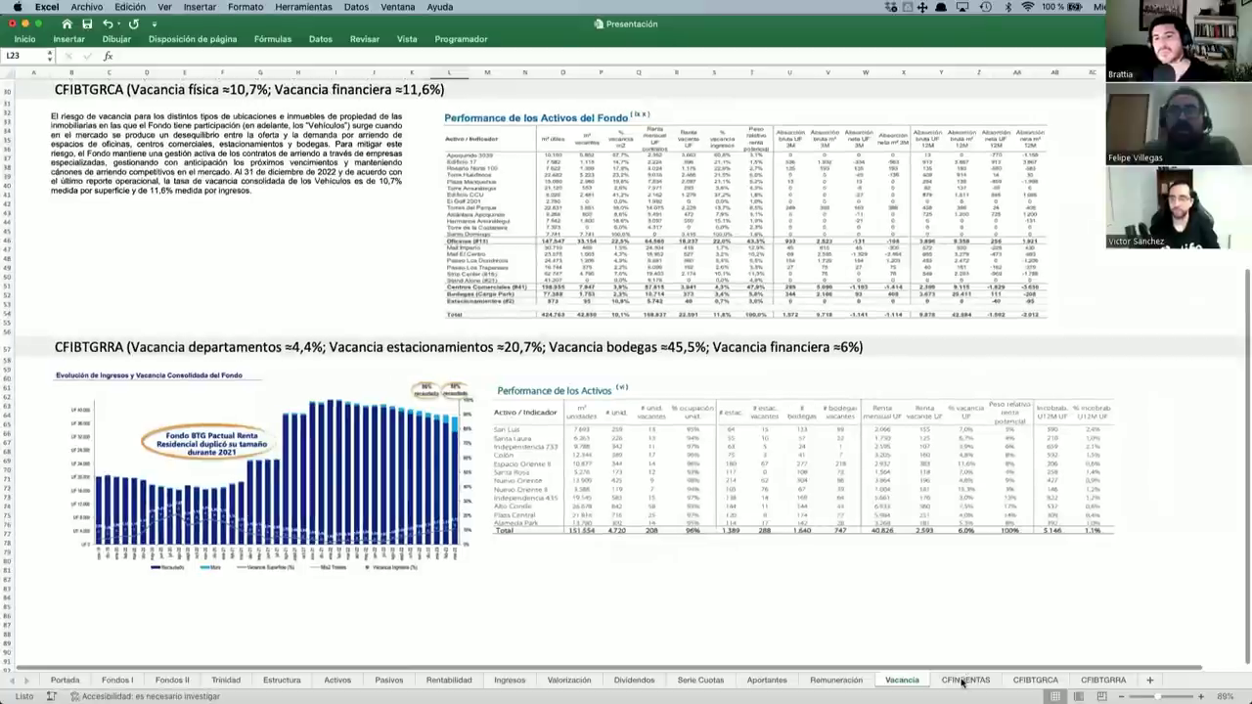
Open the CFINRENTAS sheet and review the fund's total assets and liabilities from 2017 to 2022.
click(965, 680)
scroll(648, 377, up, 2)
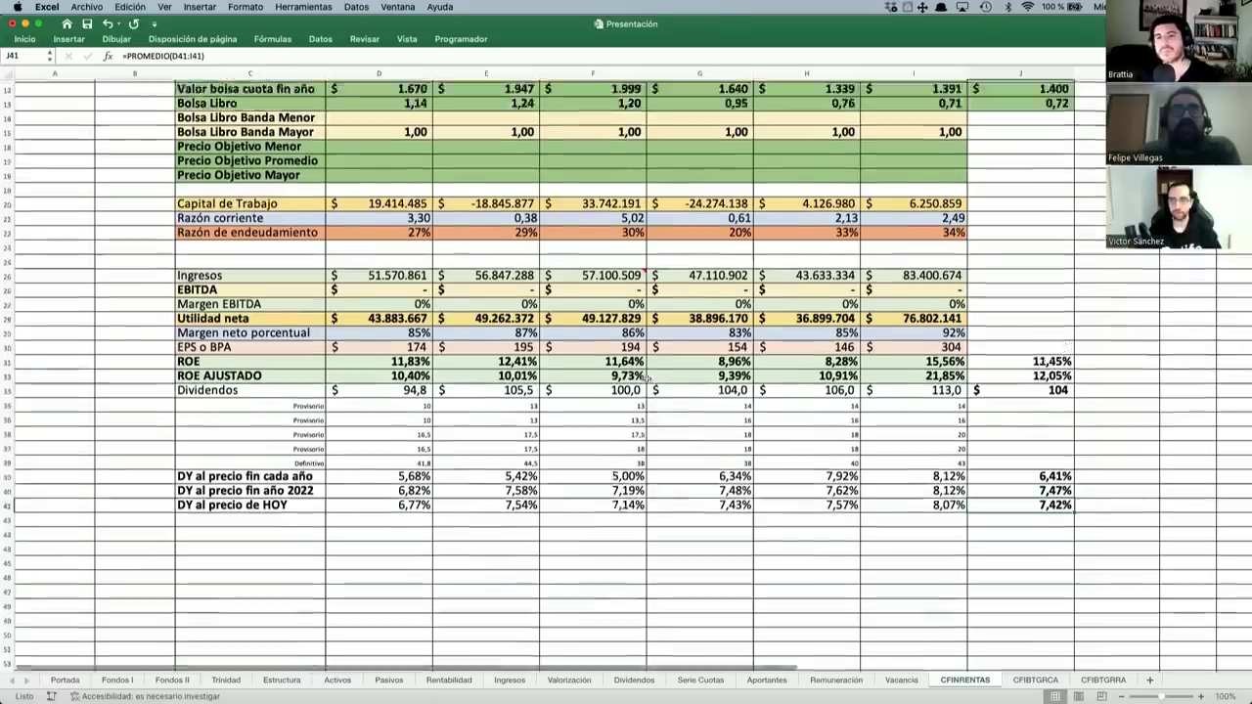
scroll(647, 377, up, 5)
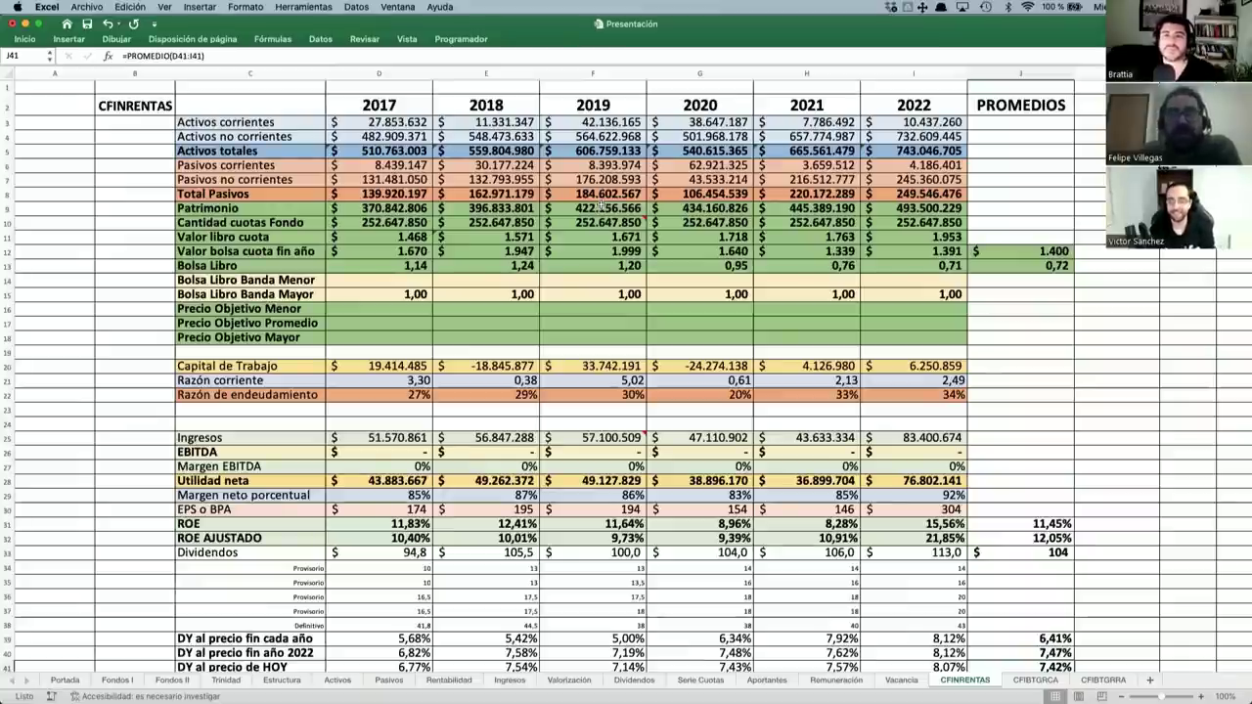
click(151, 108)
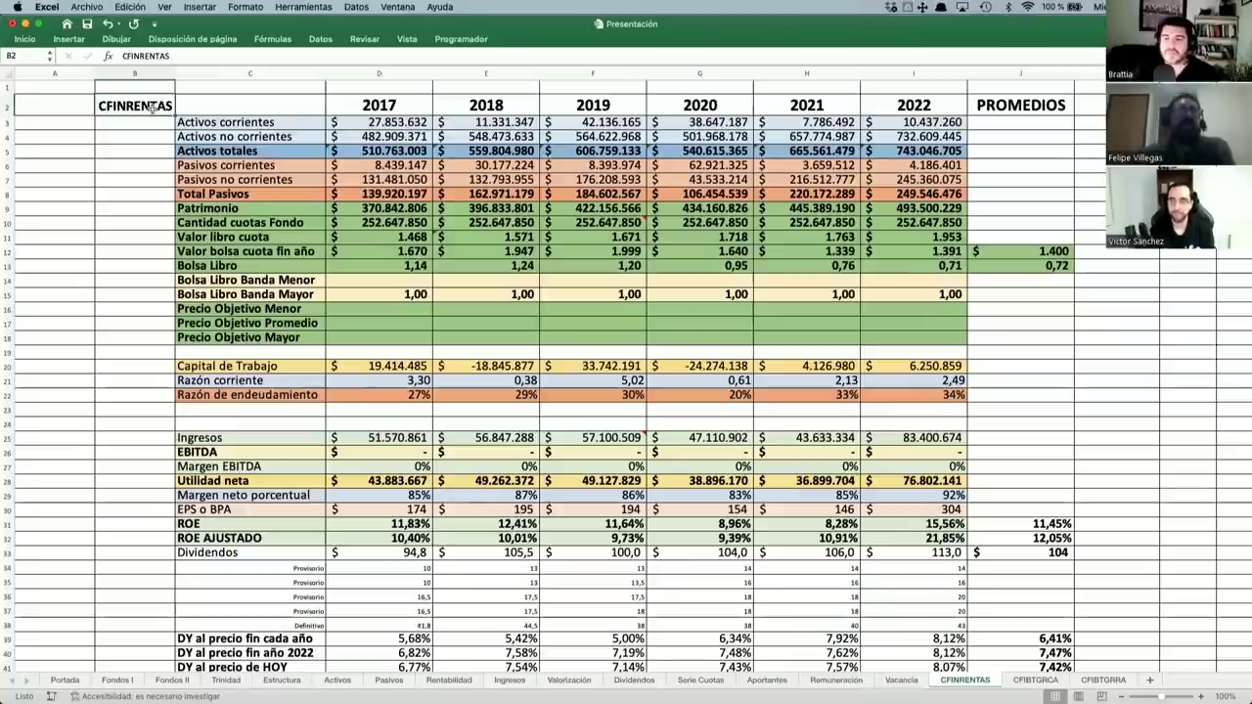
scroll(293, 224, up, 5)
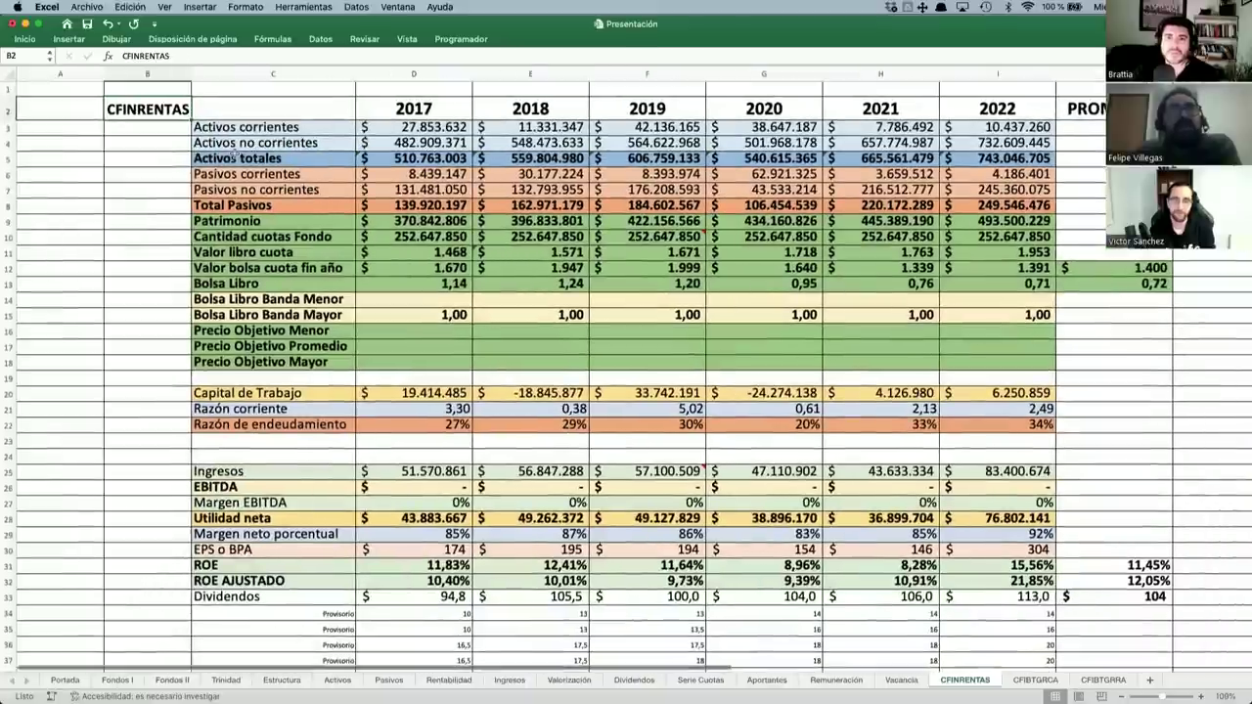
click(233, 154)
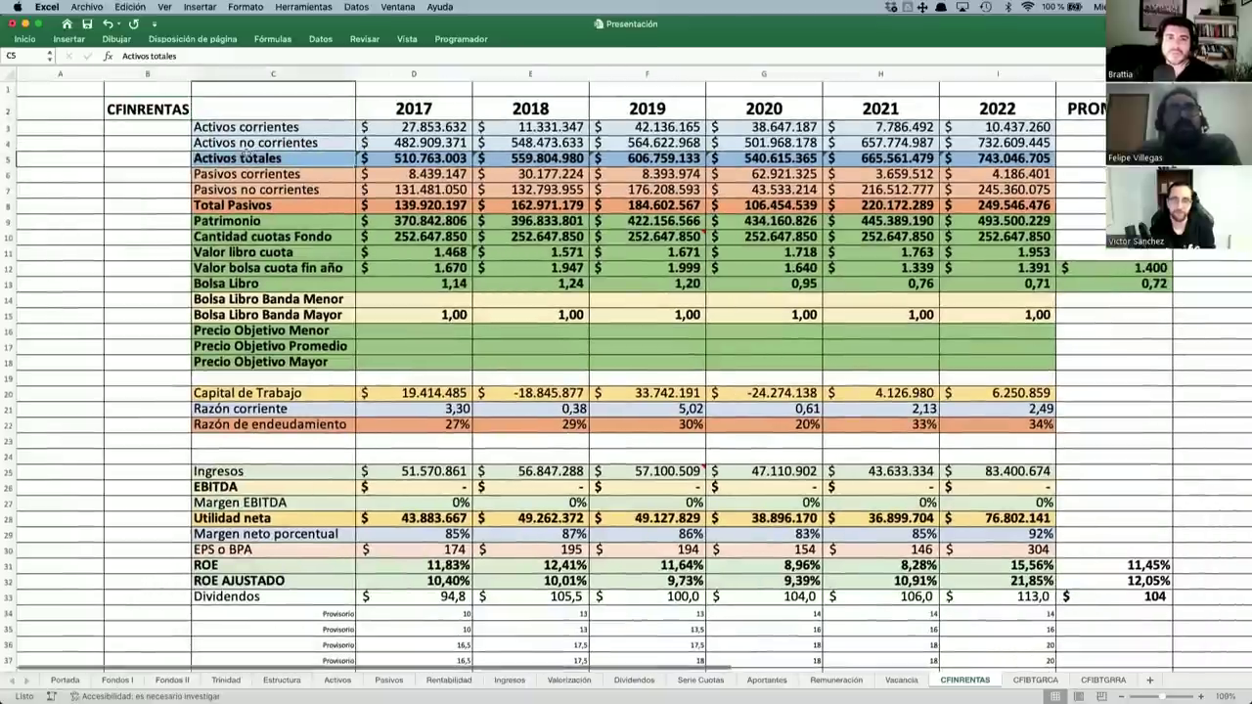
click(404, 161)
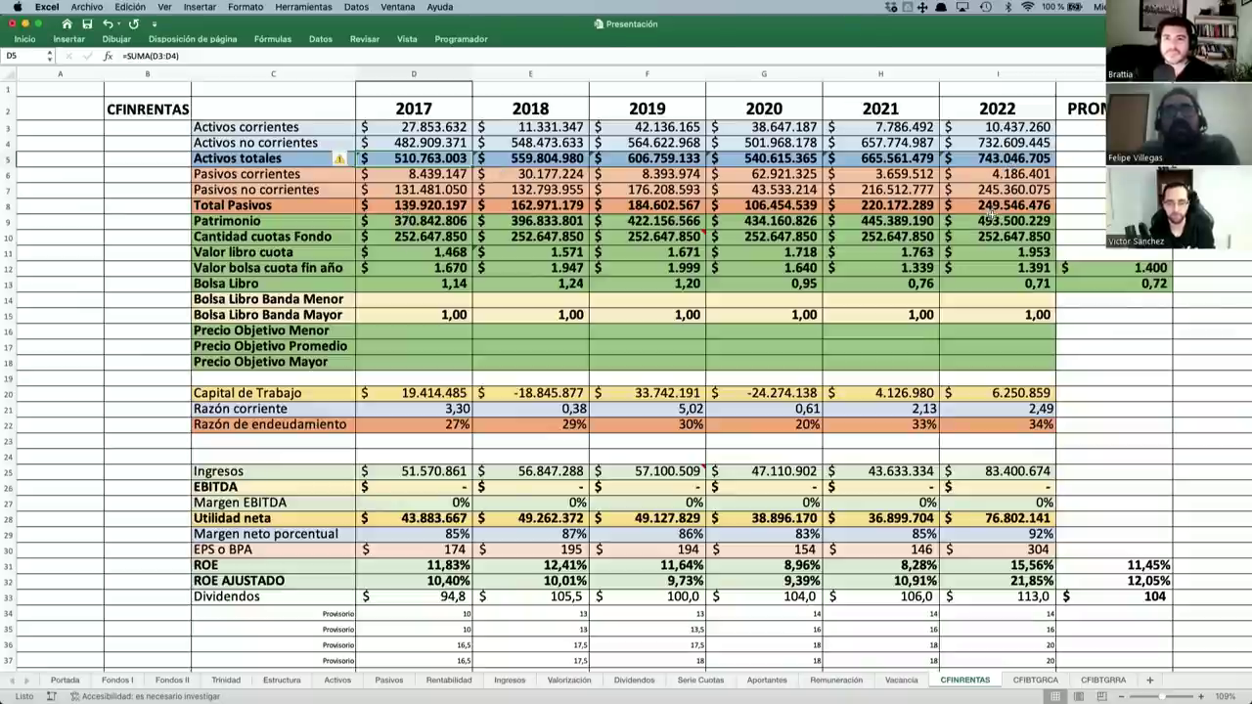
Check CFINRENTAS's number of fund units, book value per unit and year-end market price across 2017–2022.
click(416, 233)
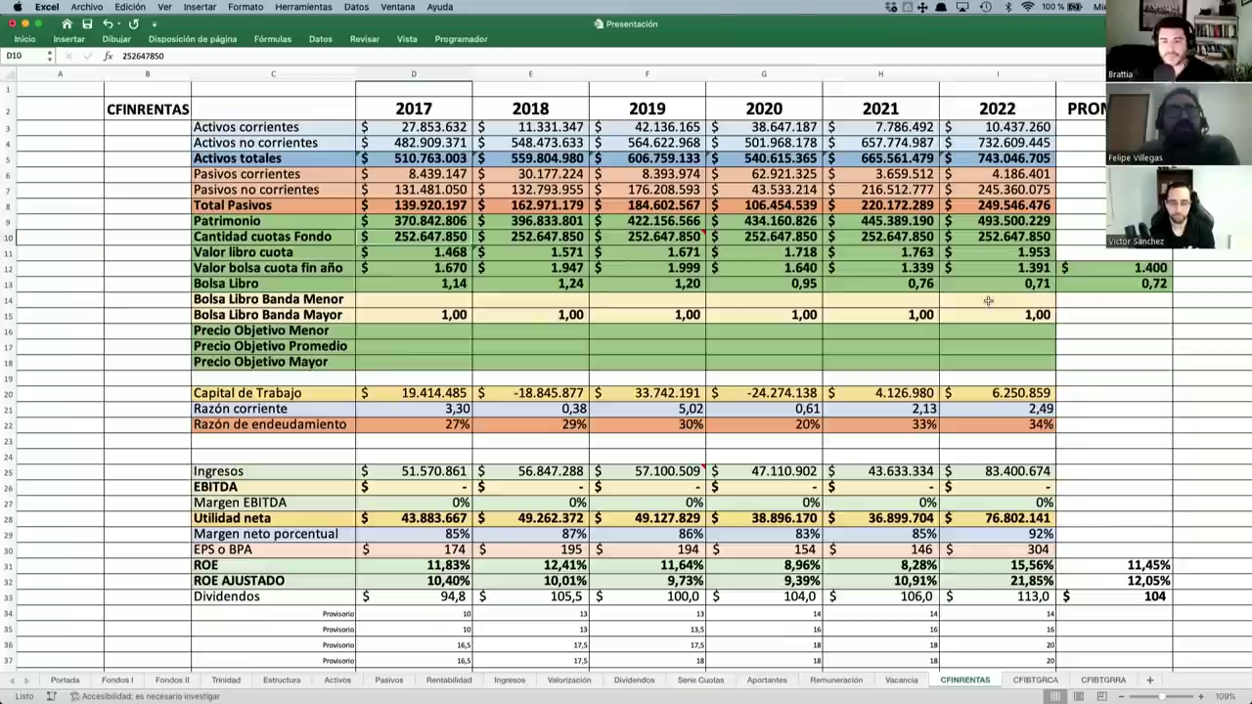
click(505, 269)
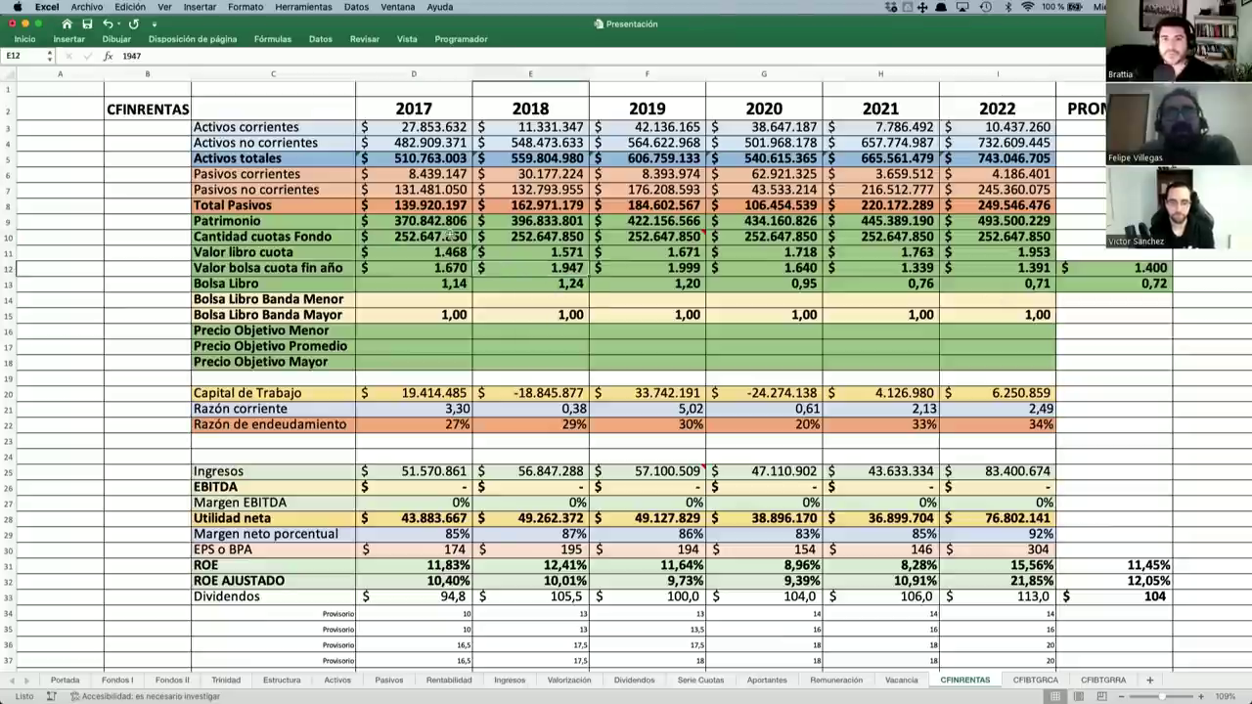
click(450, 236)
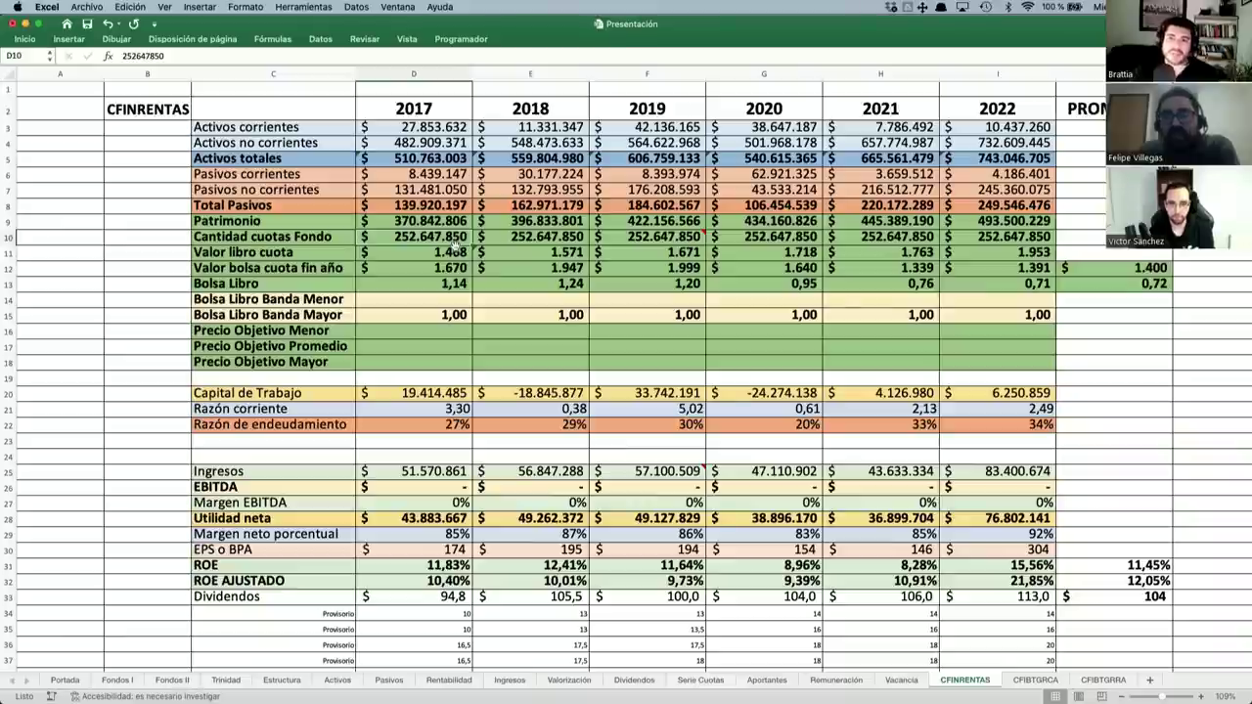
click(485, 269)
click(453, 236)
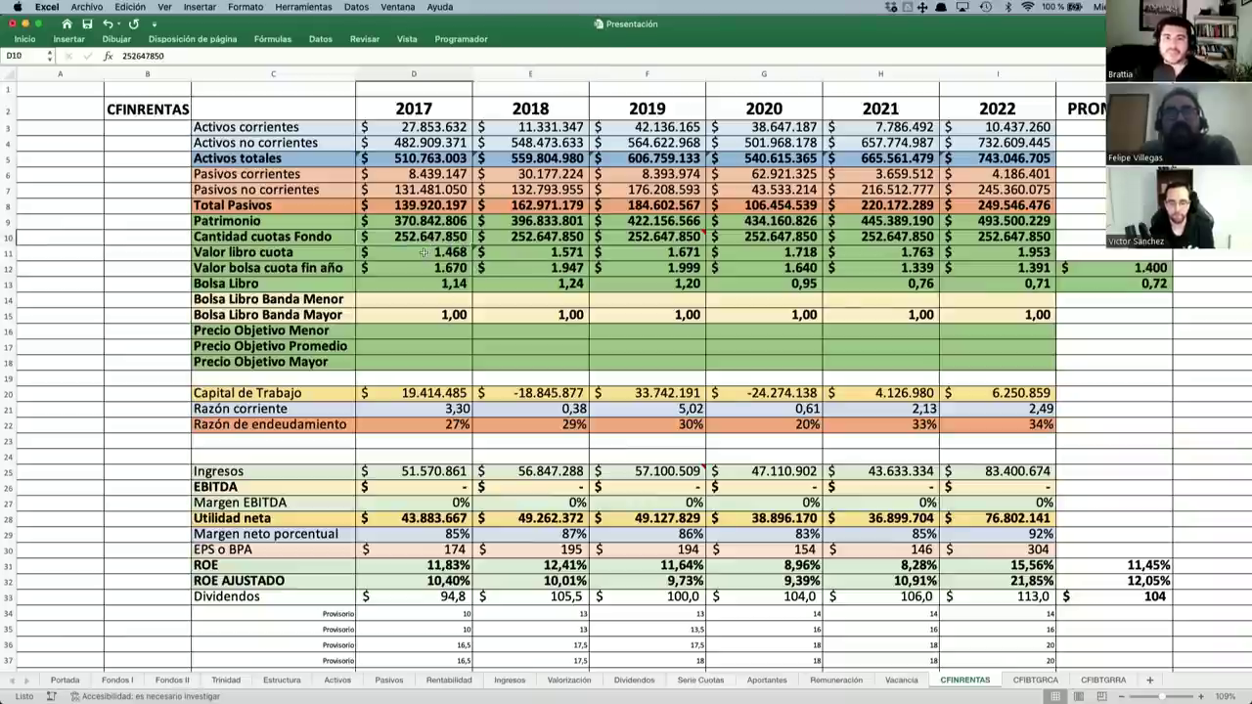
drag(424, 252, 996, 237)
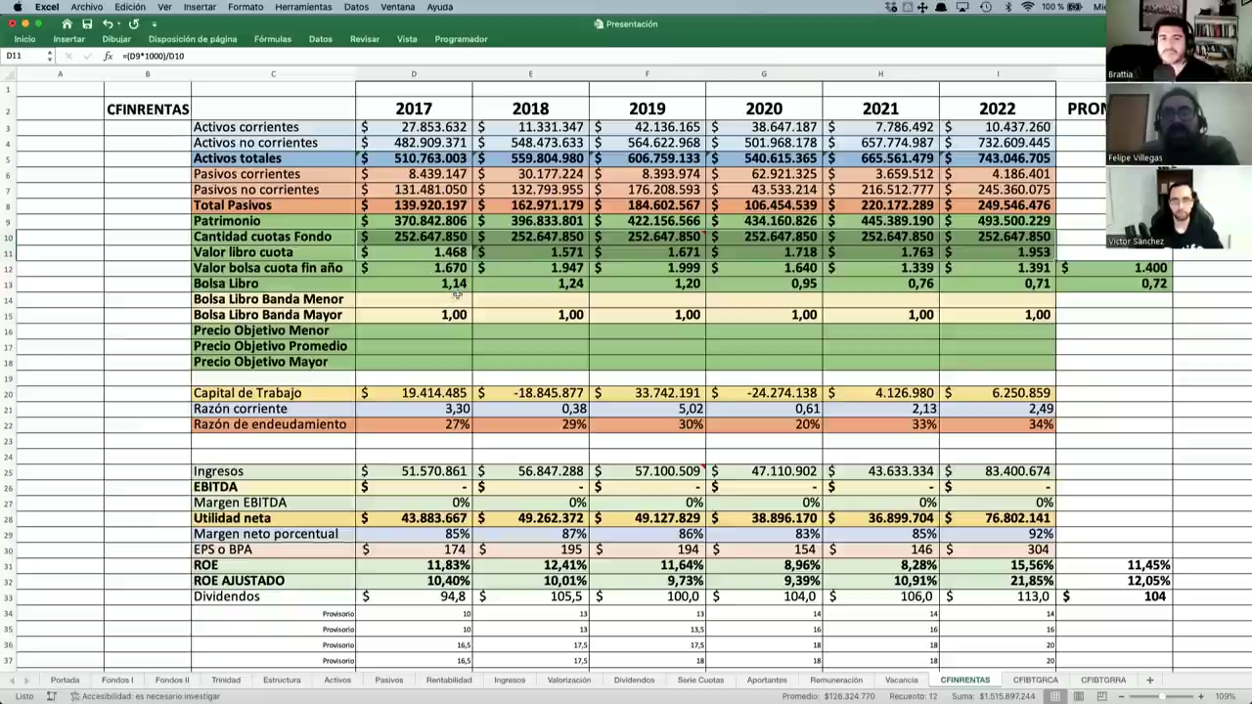
Inspect CFINRENTAS's Bolsa Libro ratio across 2017–2022, along with the current market price and the formula behind the current ratio.
click(457, 295)
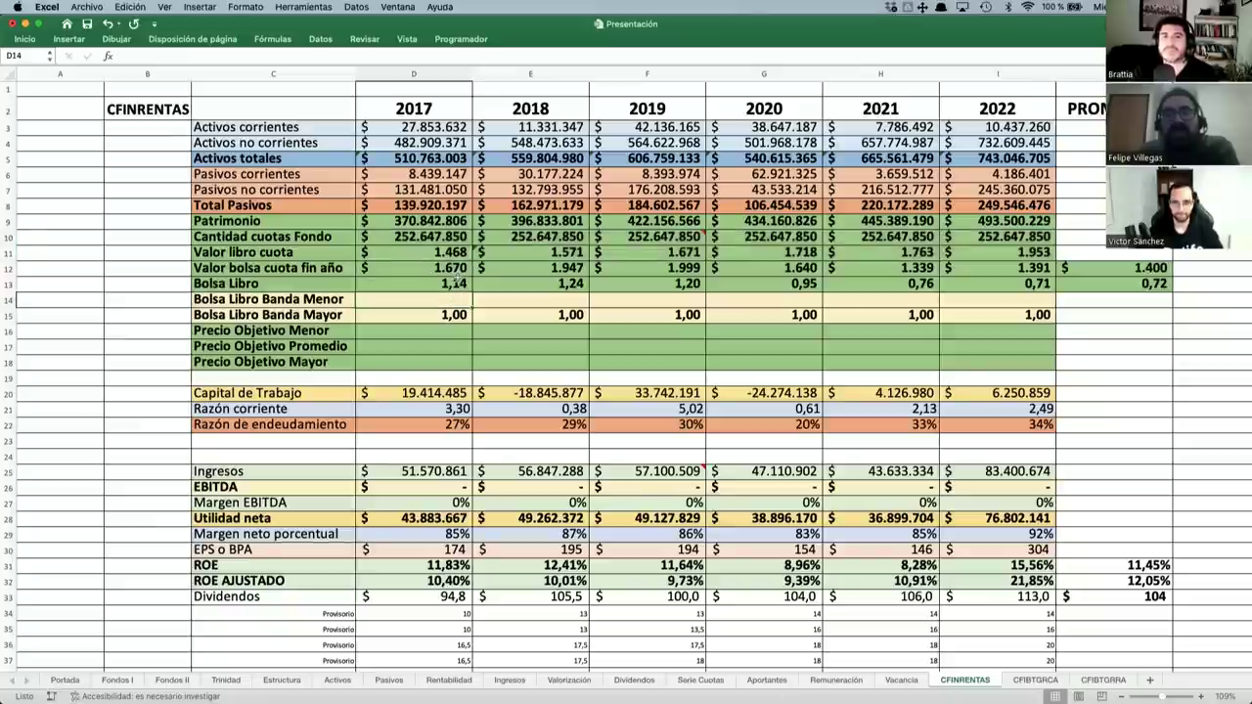
click(1135, 269)
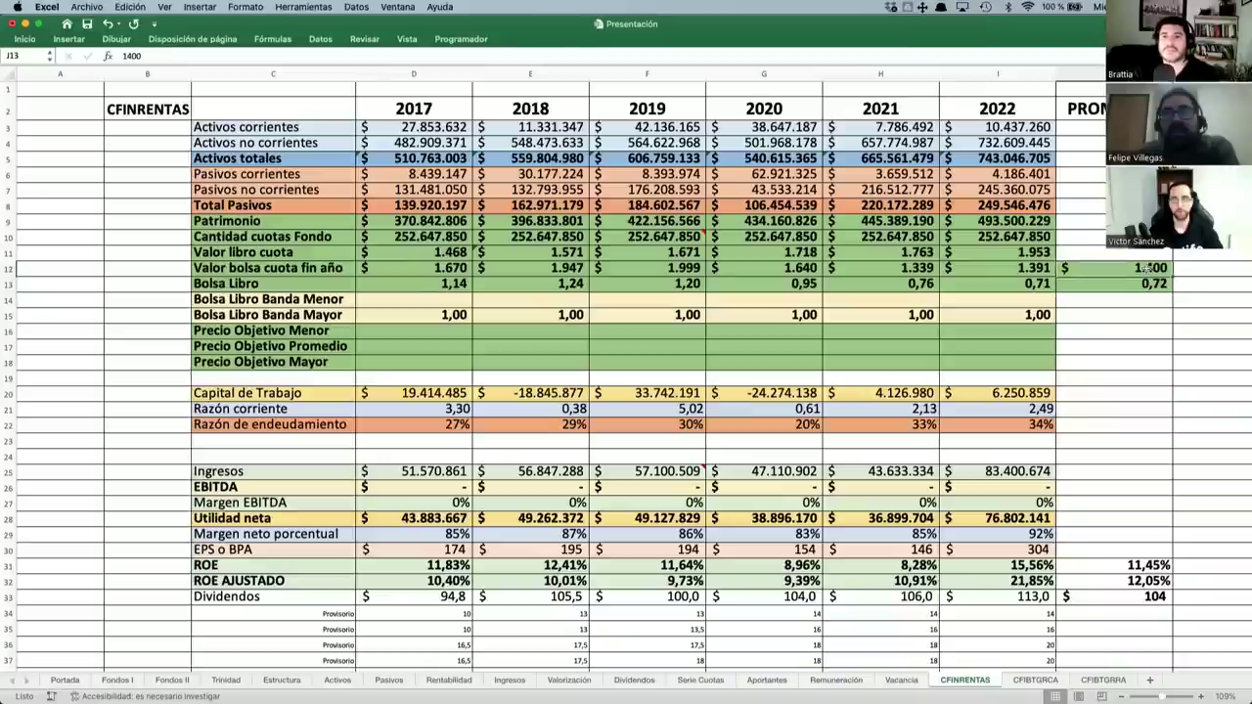
click(1043, 252)
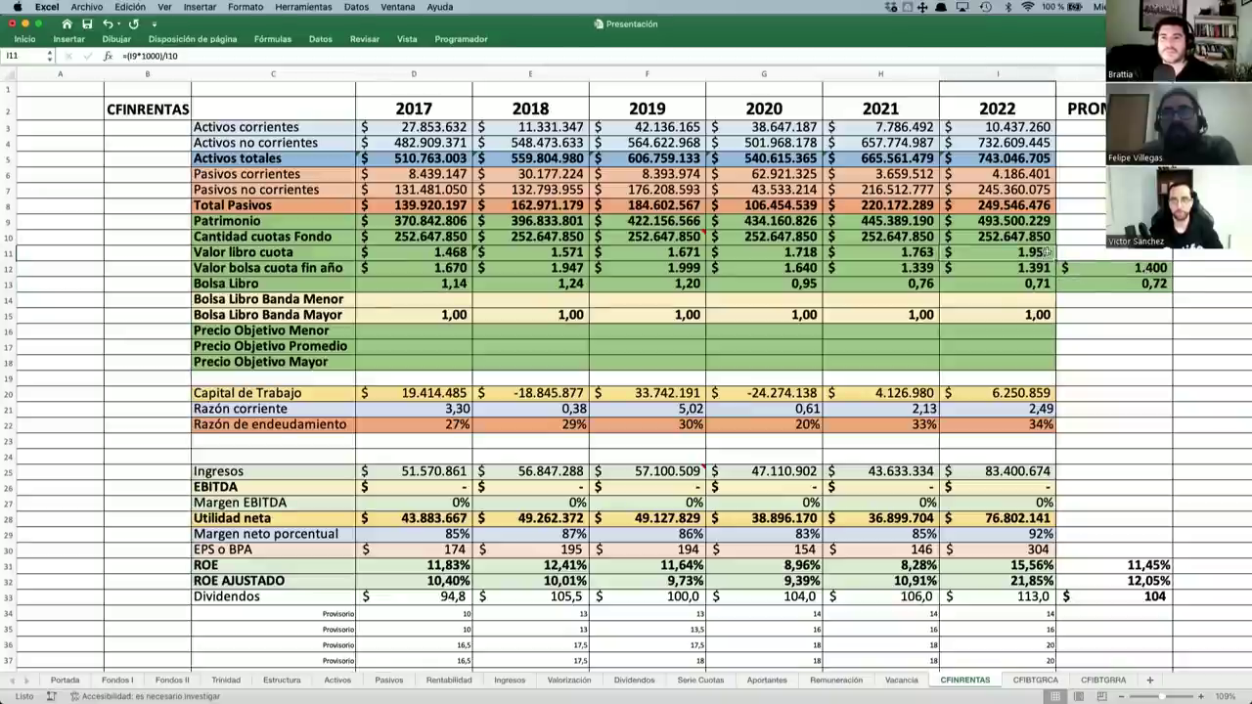
click(1113, 283)
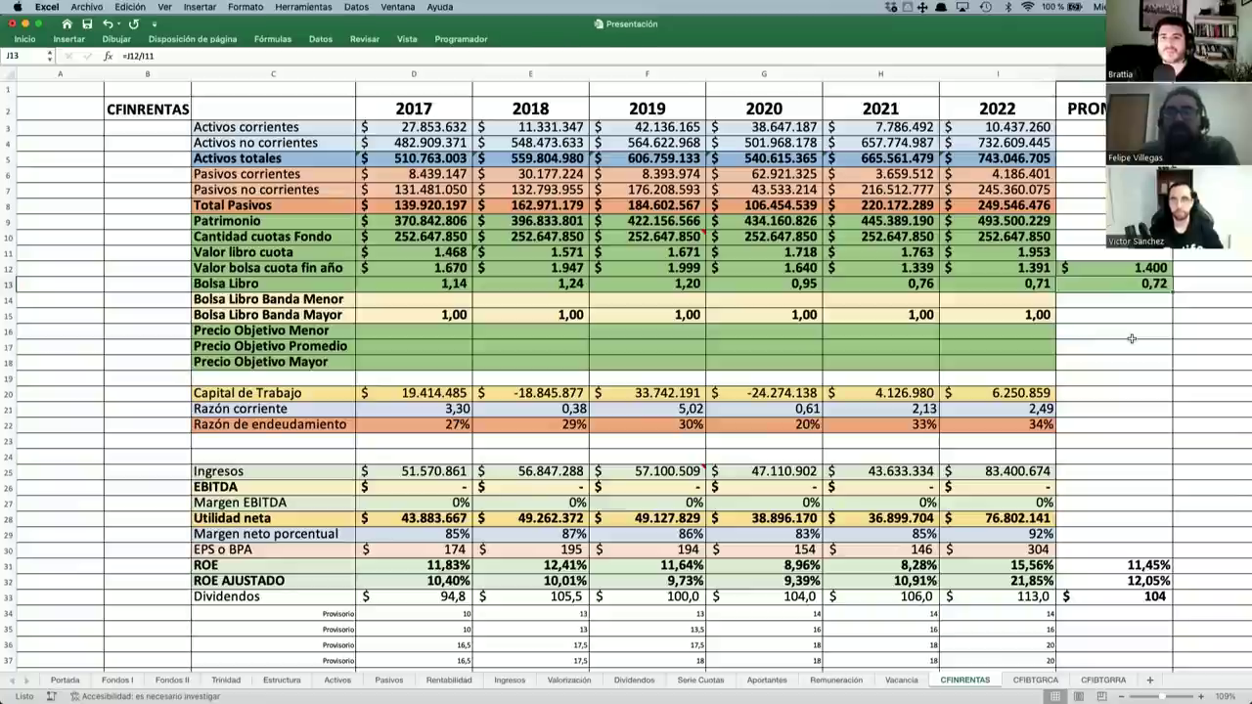
click(871, 379)
drag(442, 282, 941, 279)
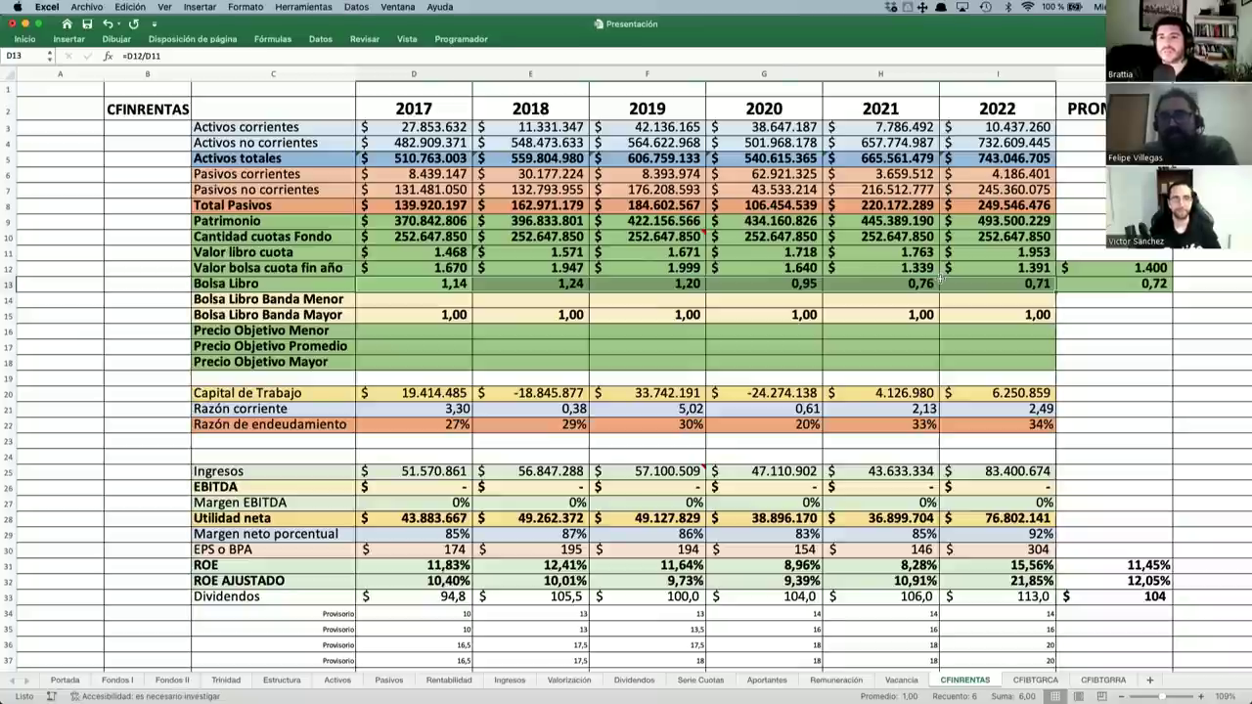
click(1117, 333)
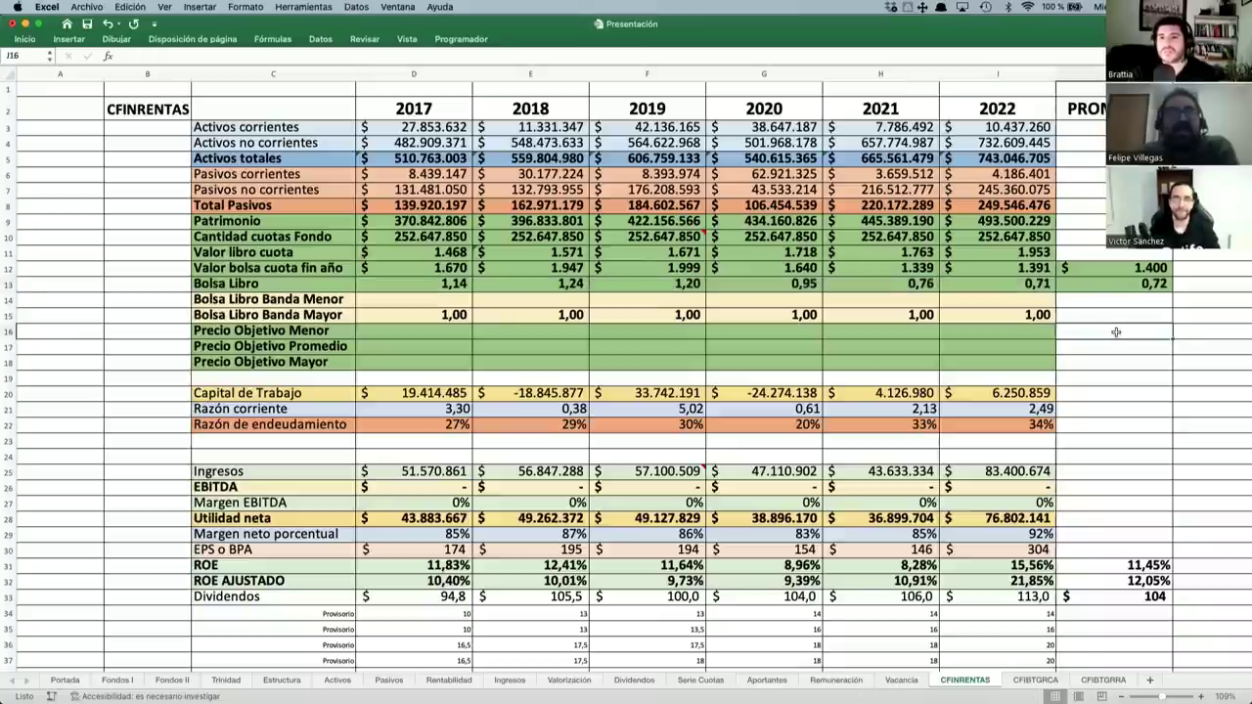
Review CFINRENTAS's working capital, current ratio and debt ratio rows for 2017–2022.
scroll(1116, 332, down, 2)
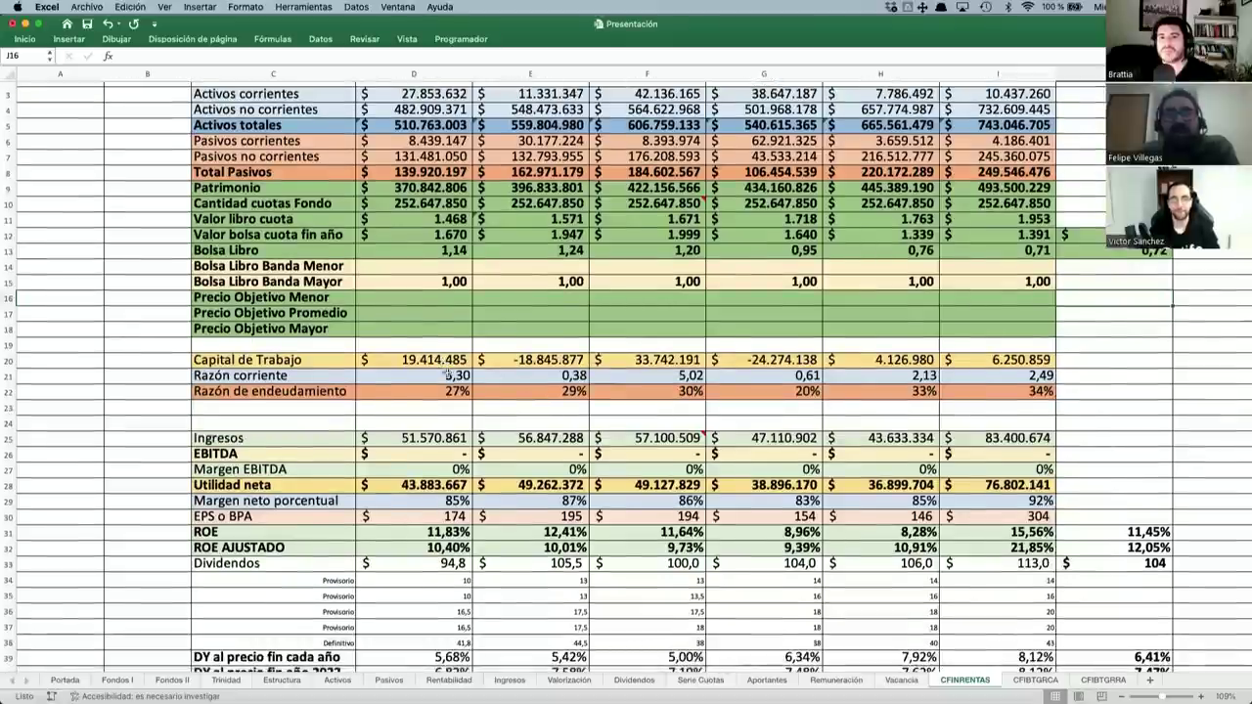
scroll(453, 398, down, 1)
scroll(453, 398, down, 5)
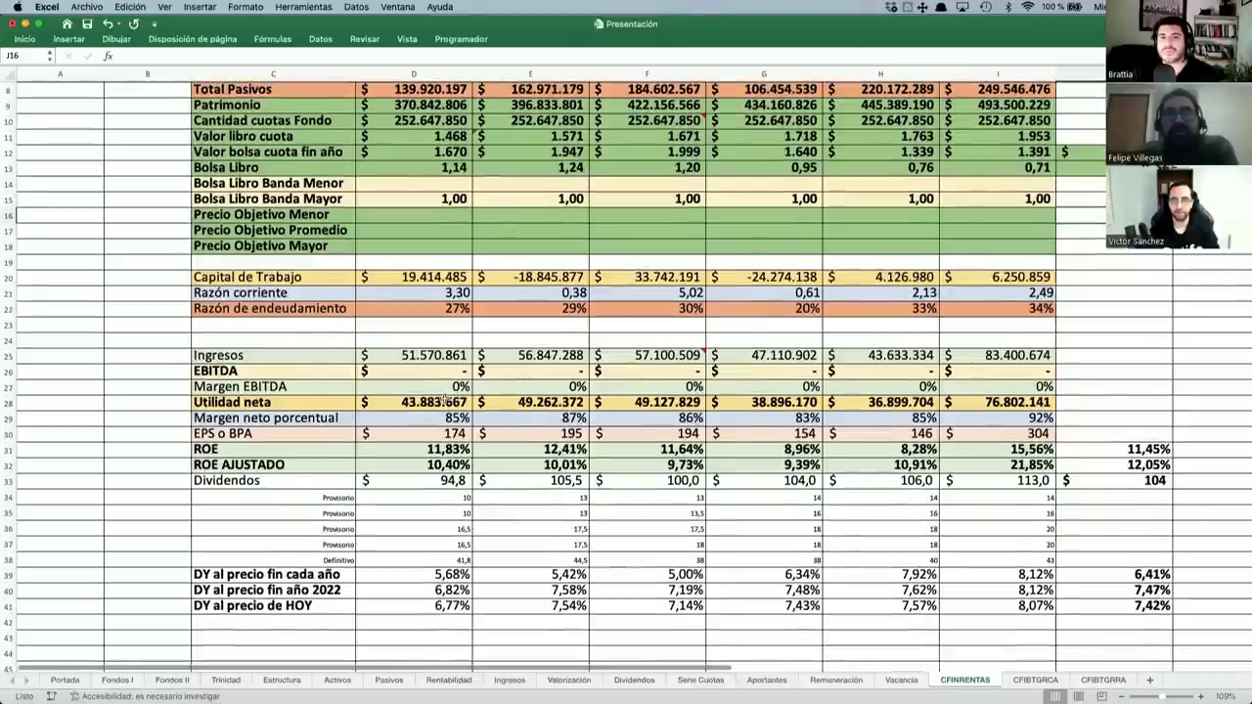
click(323, 262)
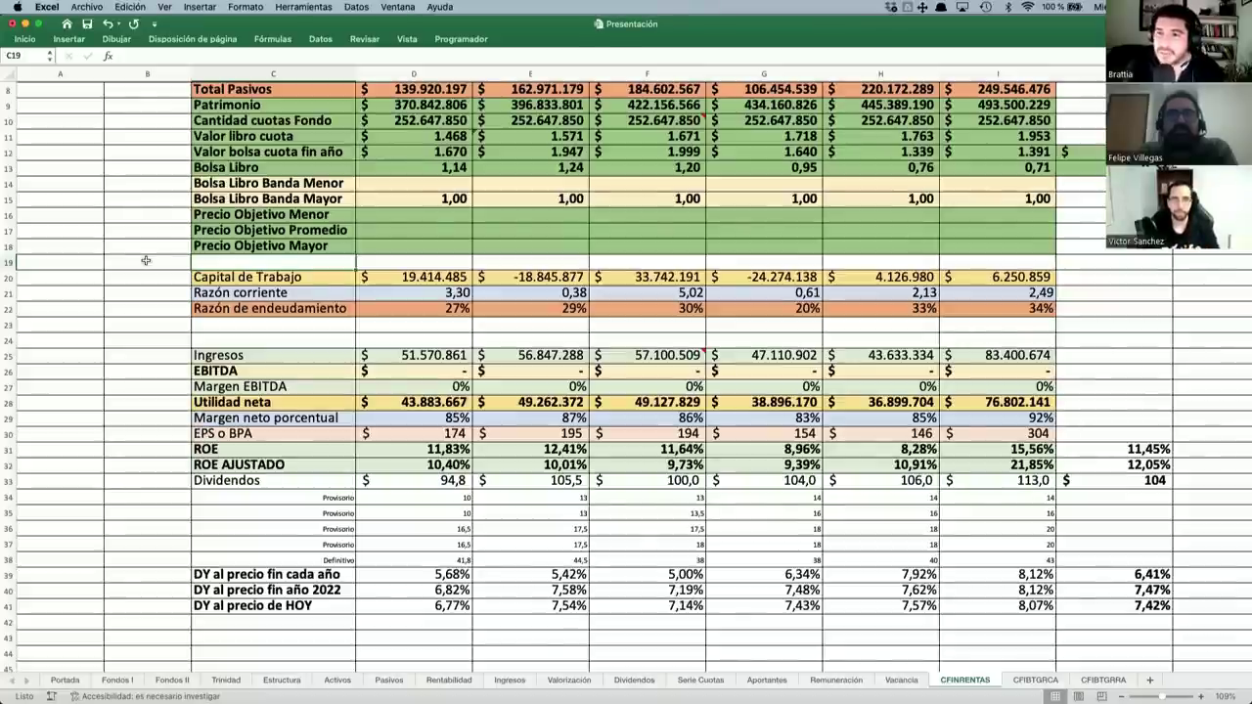
Review CFINRENTAS's income statement rows and select its net profit (Utilidad neta) figures for 2017–2022.
scroll(144, 260, up, 2)
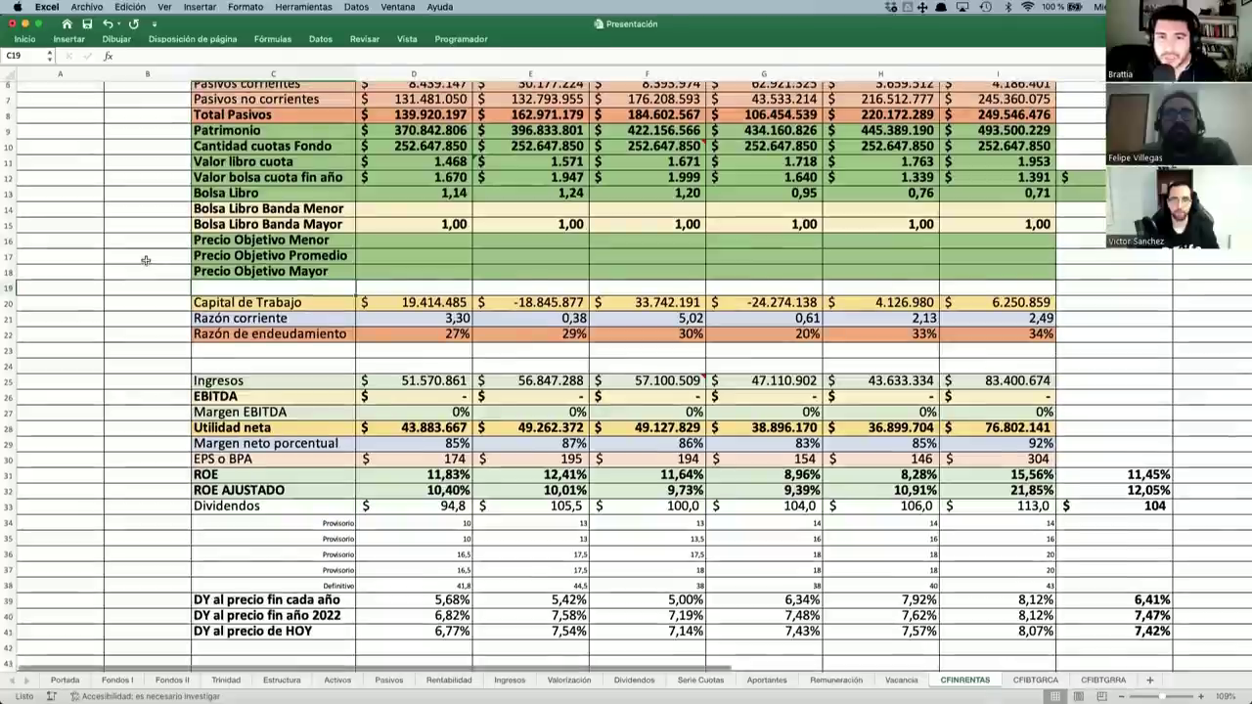
scroll(145, 260, up, 5)
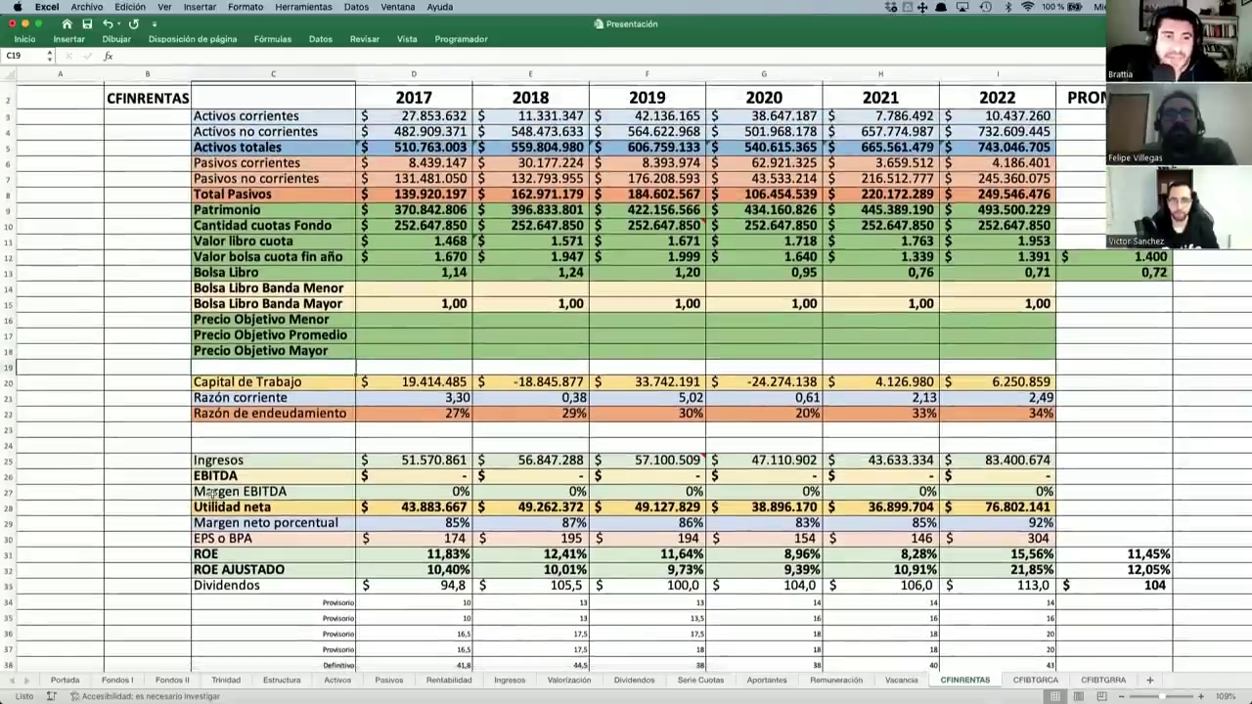
click(88, 473)
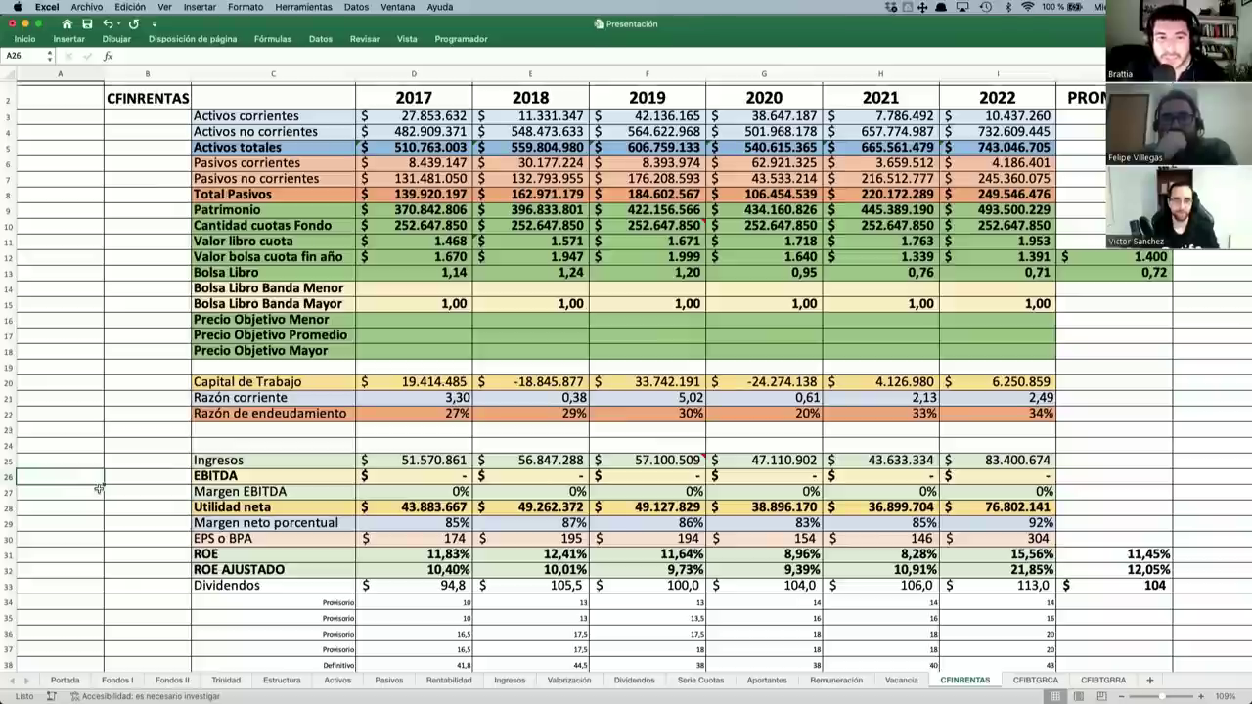
scroll(99, 488, down, 3)
scroll(99, 489, down, 2)
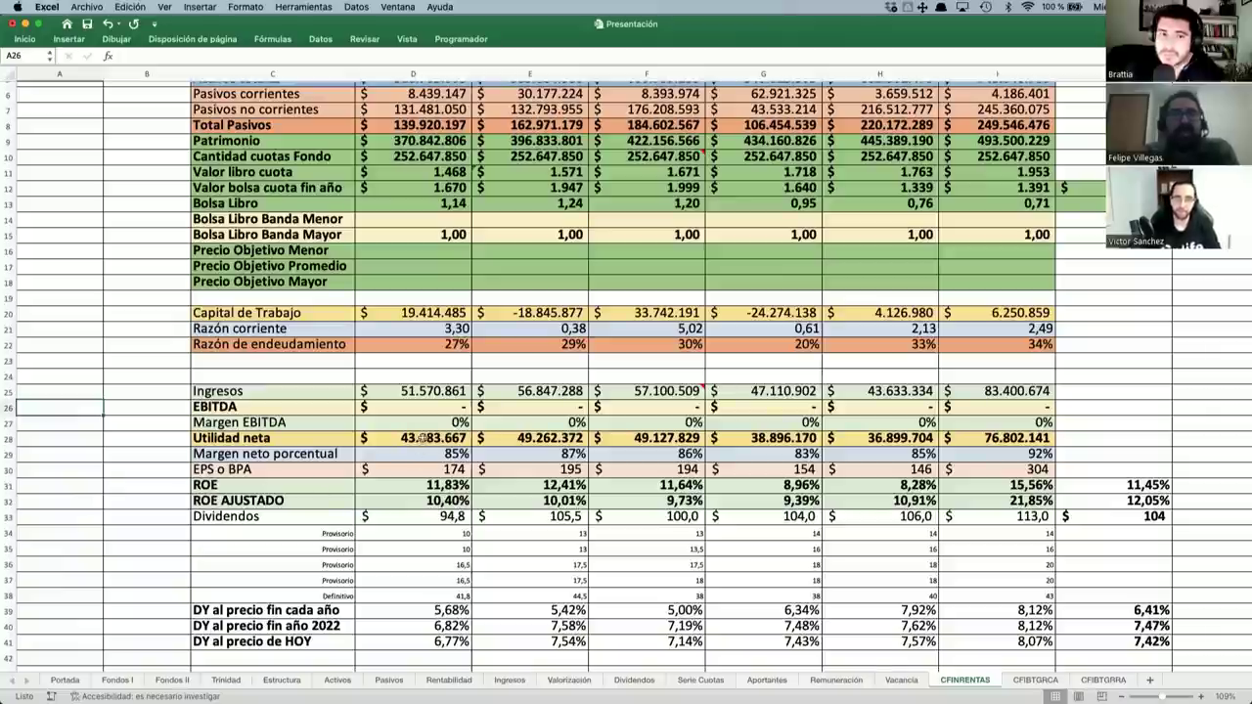
drag(420, 440, 957, 444)
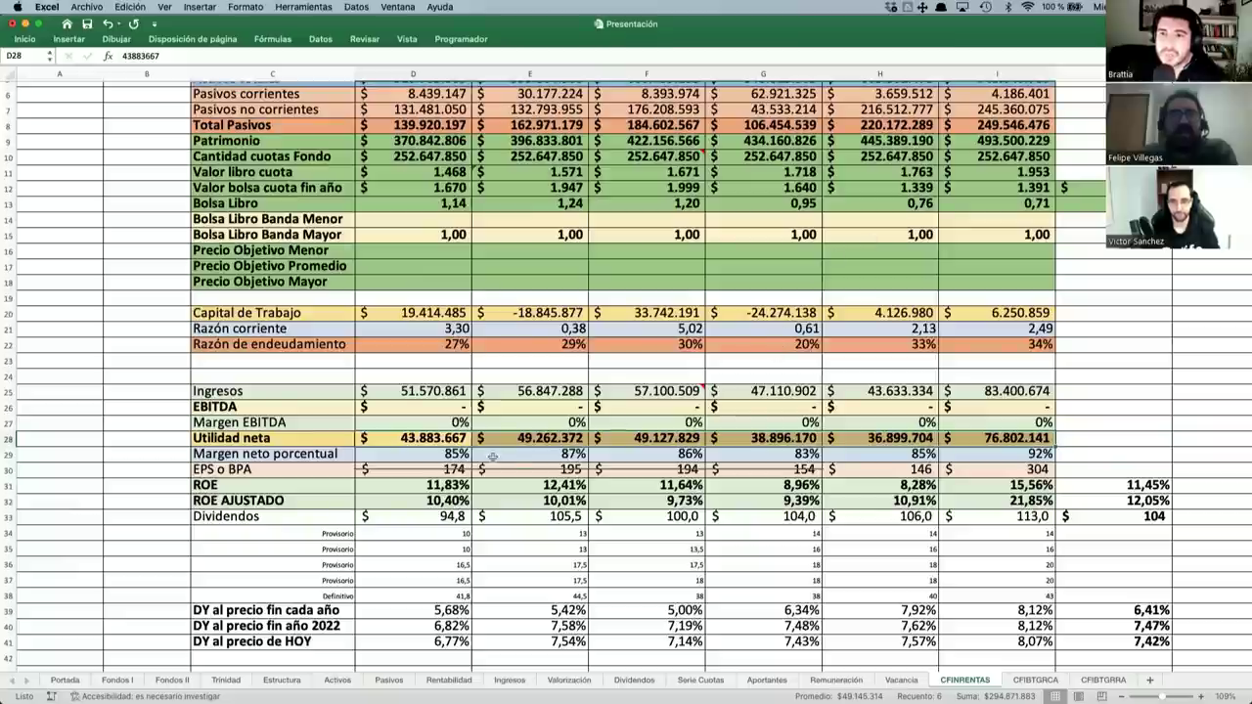
Inspect CFINRENTAS's ROE and ROE AJUSTADO formulas, the adjusted ROE average and its yearly figures for 2017–2022.
click(456, 486)
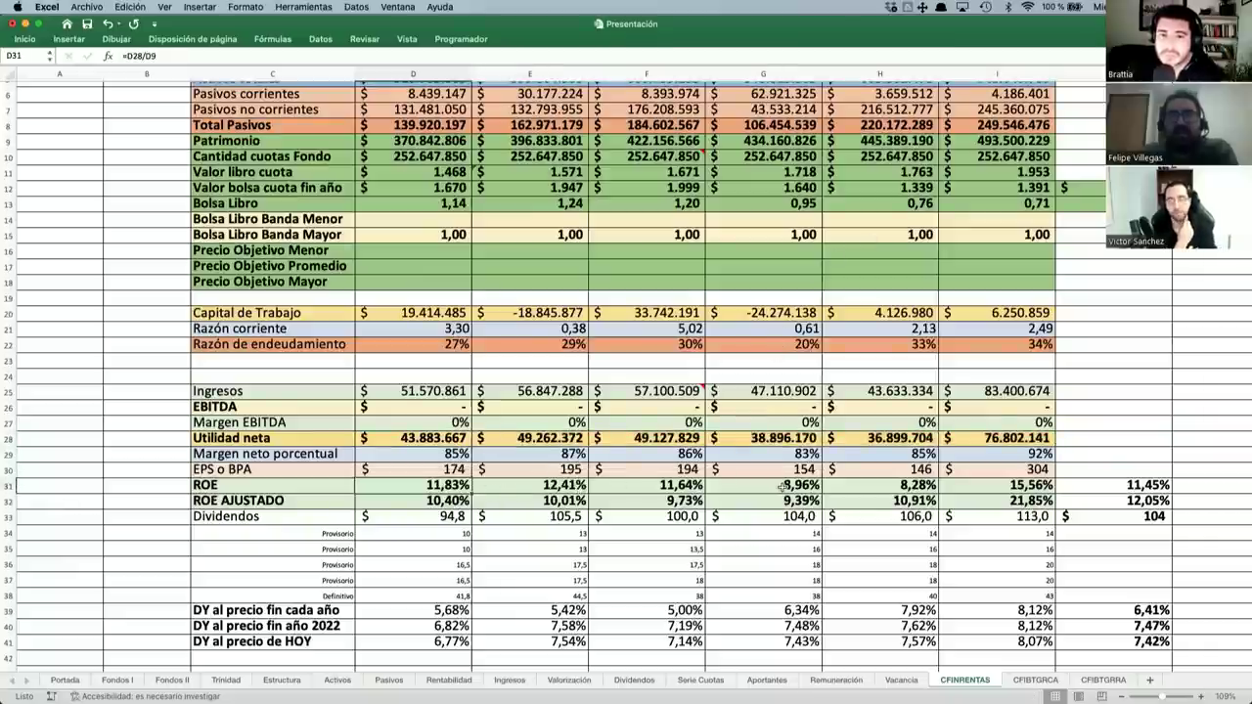
click(1027, 490)
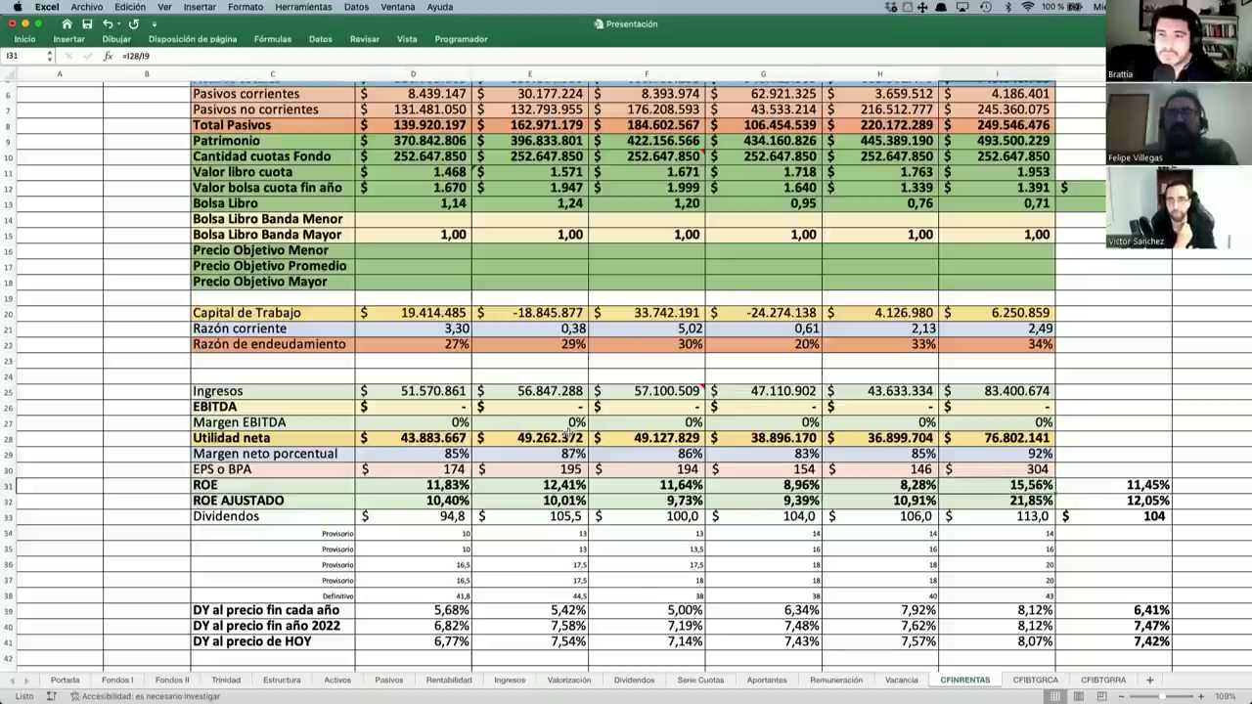
click(1043, 503)
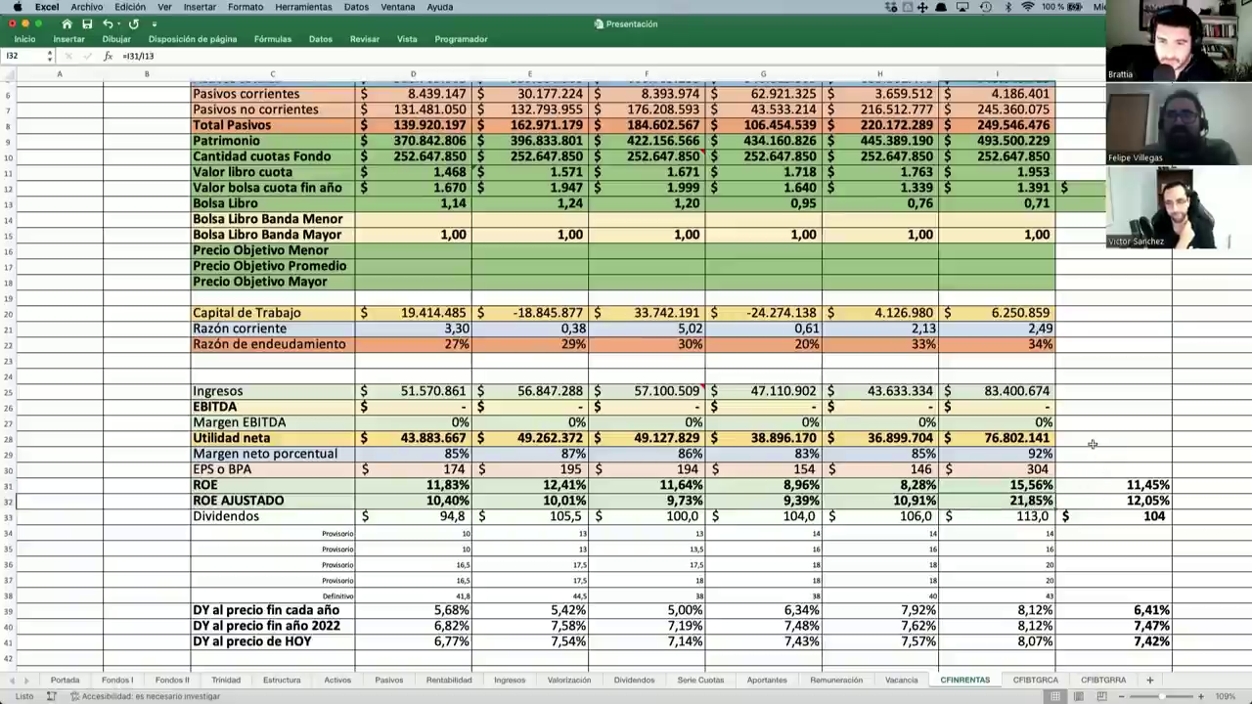
click(1154, 500)
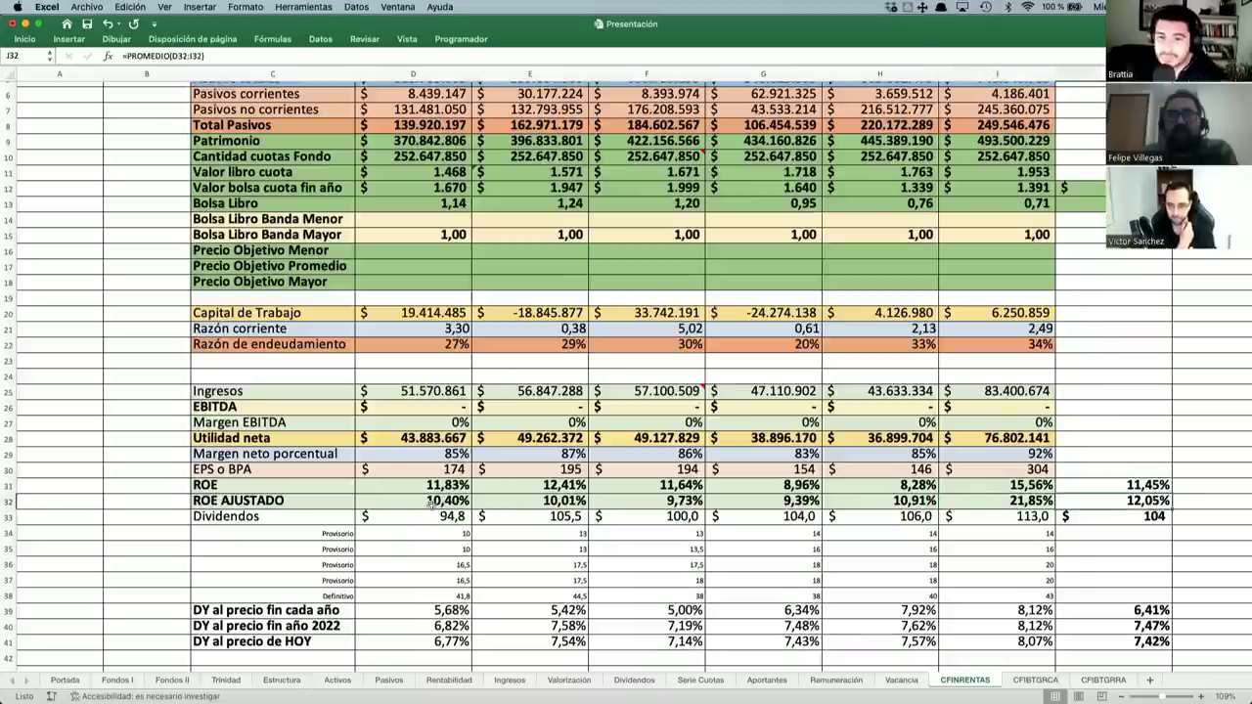
drag(430, 503, 1047, 501)
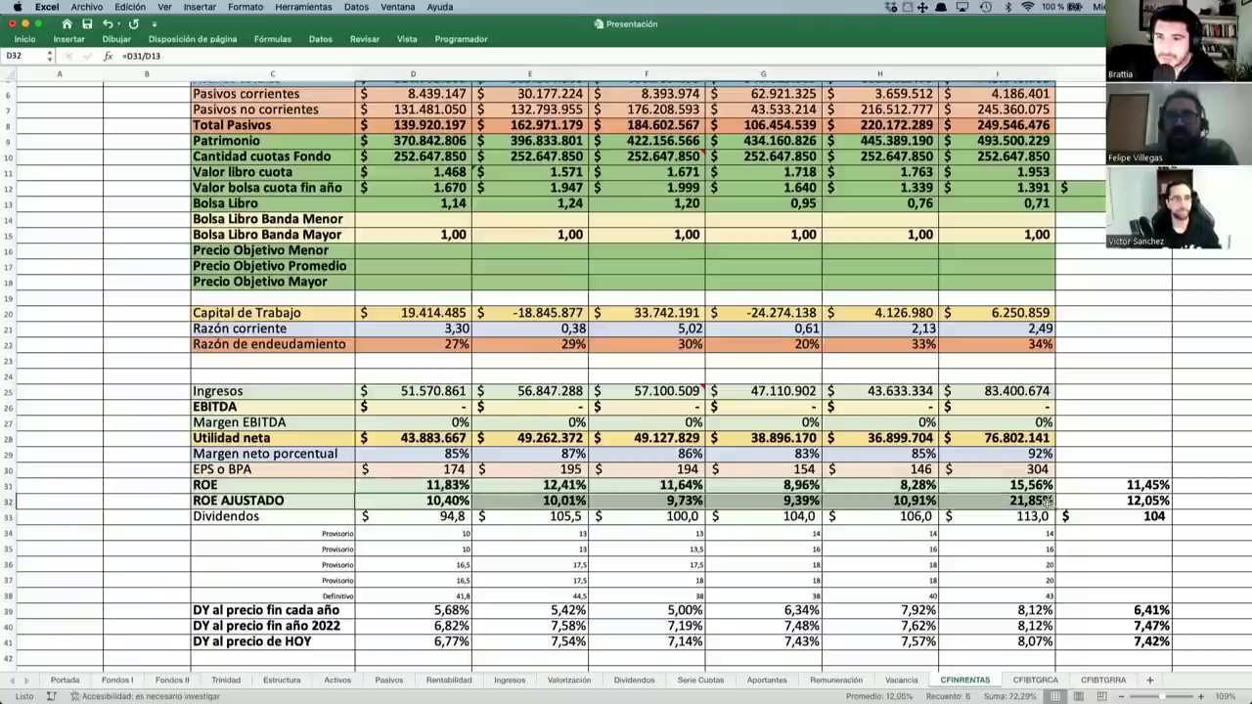
Check how CFINRENTAS's dividend yield at each year-end price is calculated, using the 2017 market price per unit.
scroll(775, 603, down, 1)
click(775, 603)
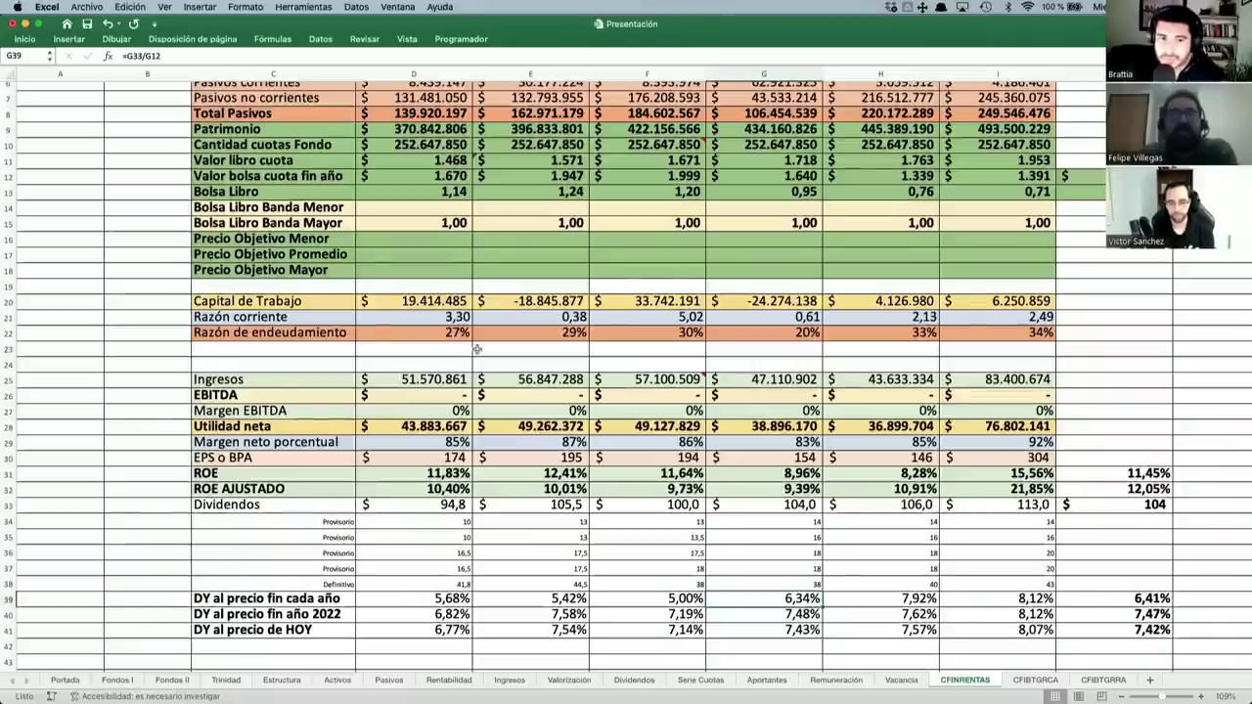
scroll(478, 351, up, 1)
scroll(477, 350, up, 3)
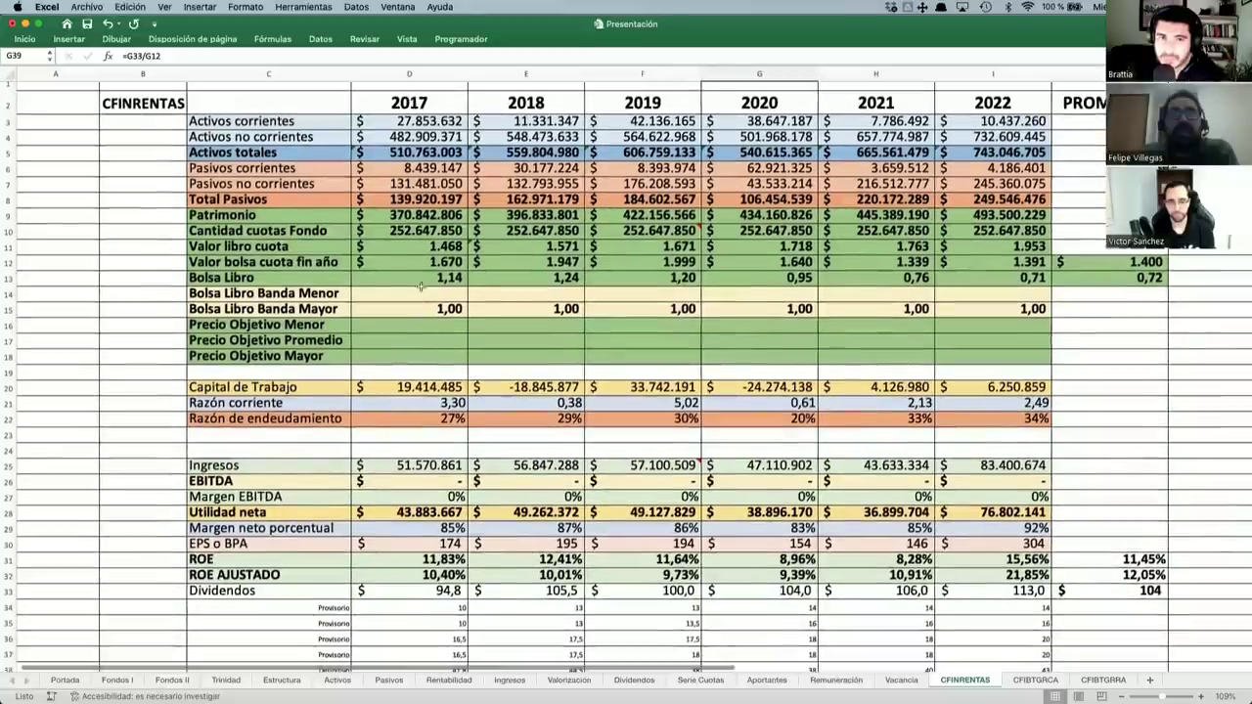
click(430, 263)
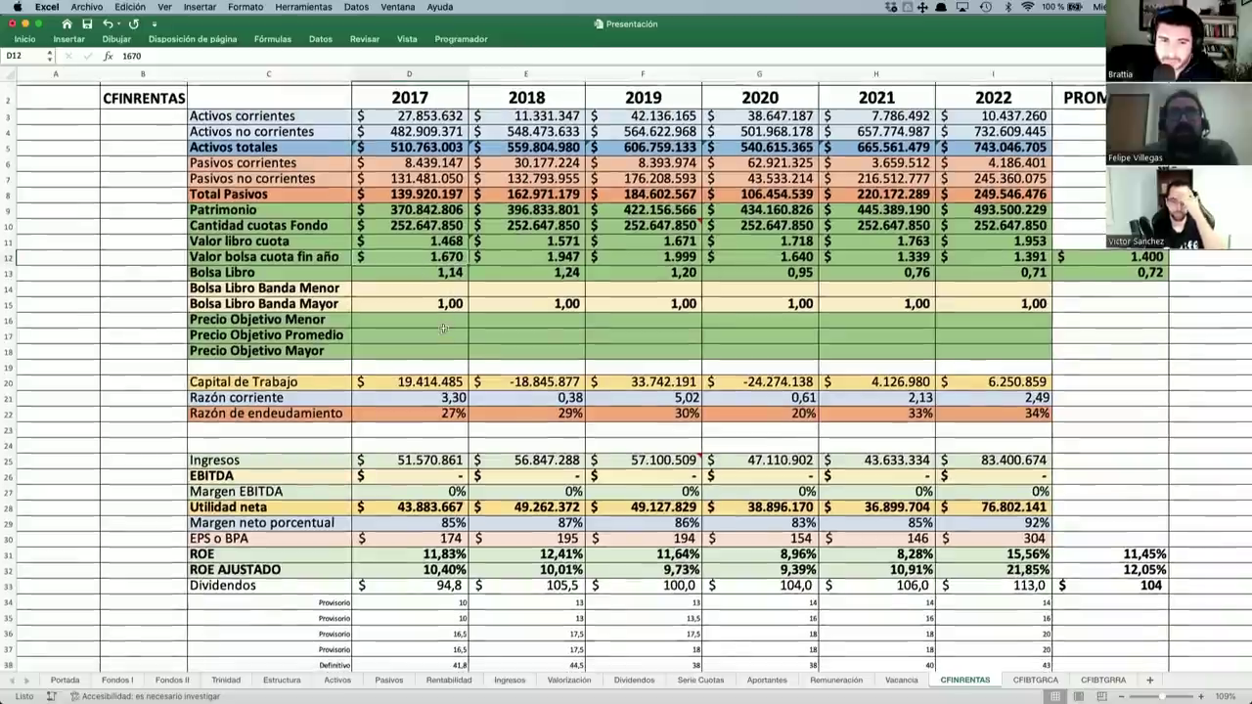
scroll(462, 571, down, 5)
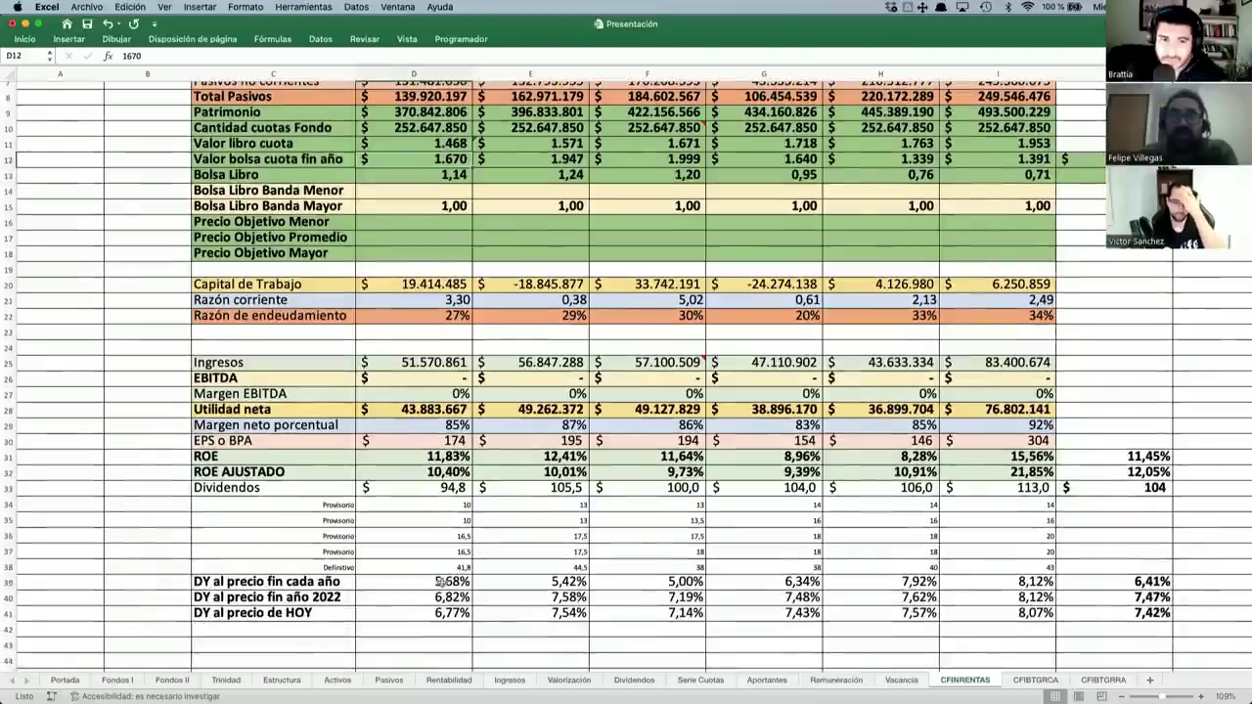
click(439, 582)
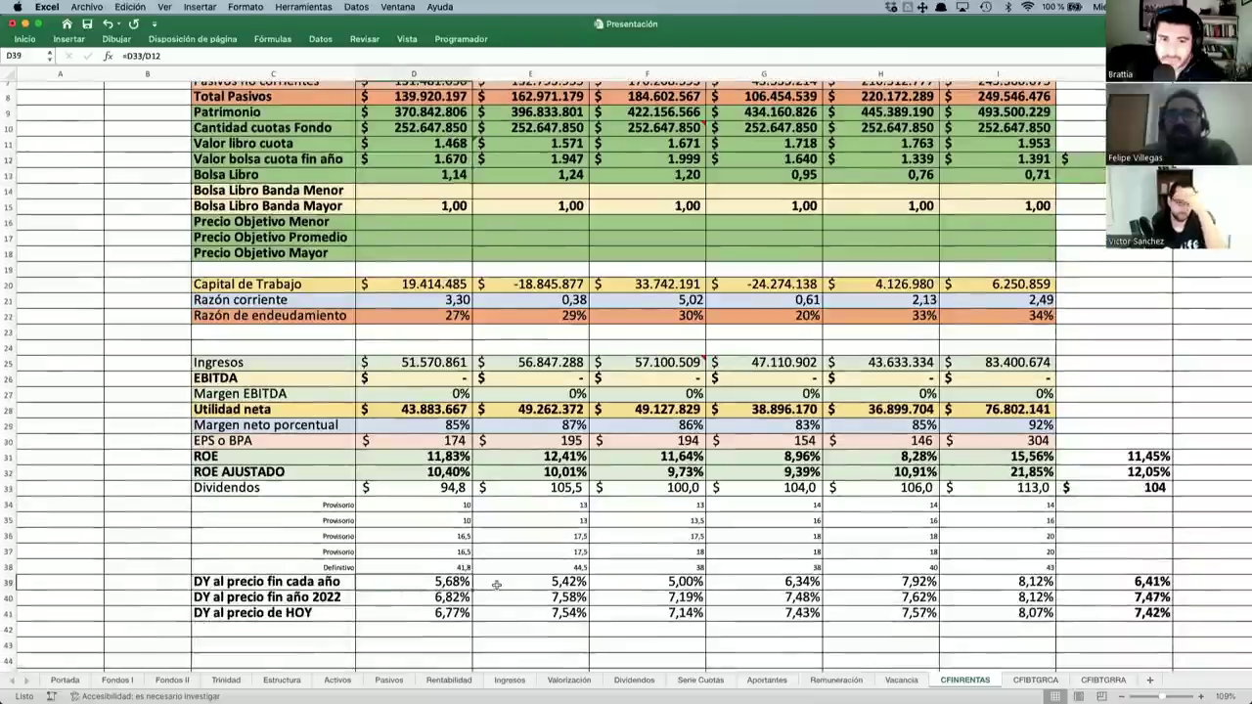
Compare CFINRENTAS's 2017 dividend yield formulas at the year-end 2022 price and at today's price, checking the current market price.
click(462, 599)
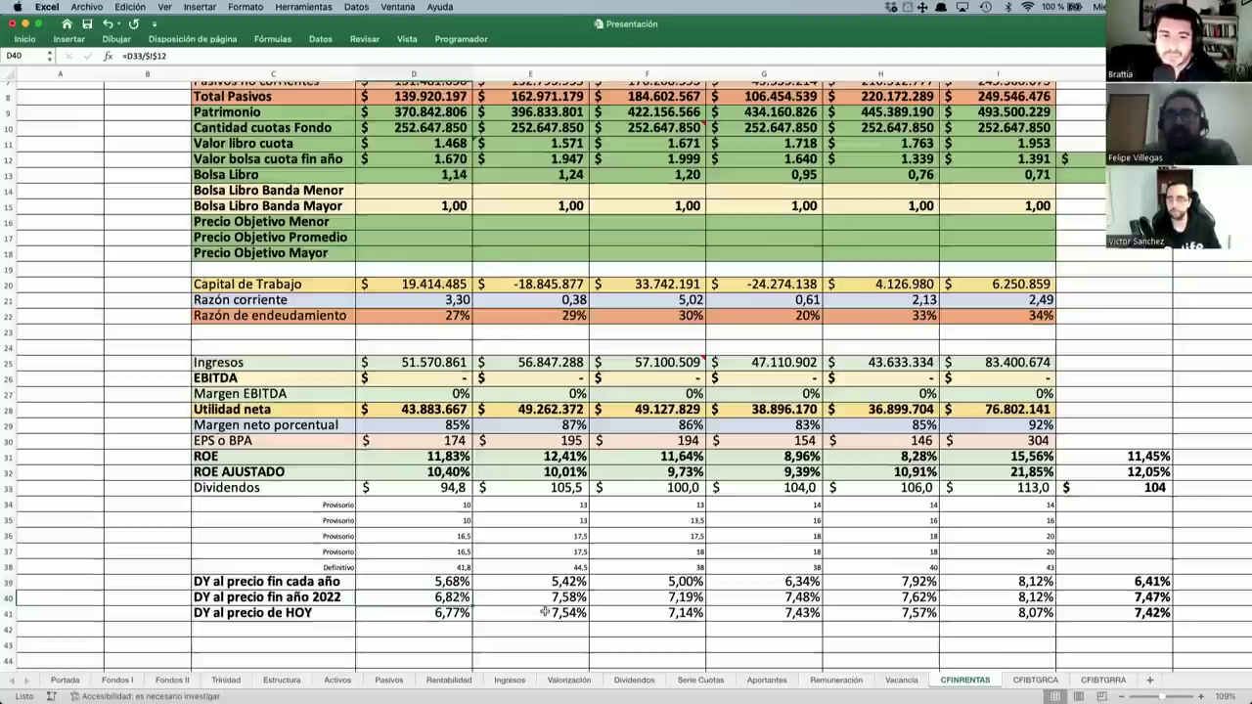
click(421, 616)
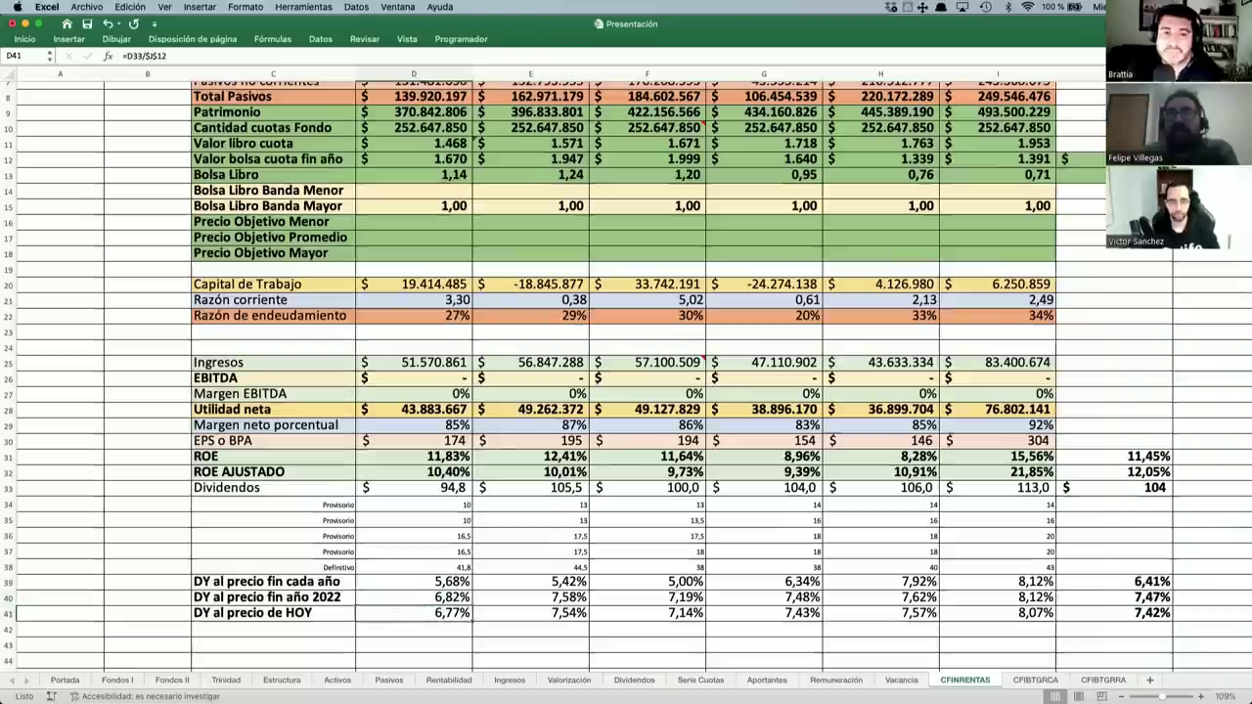
click(1116, 143)
click(1083, 158)
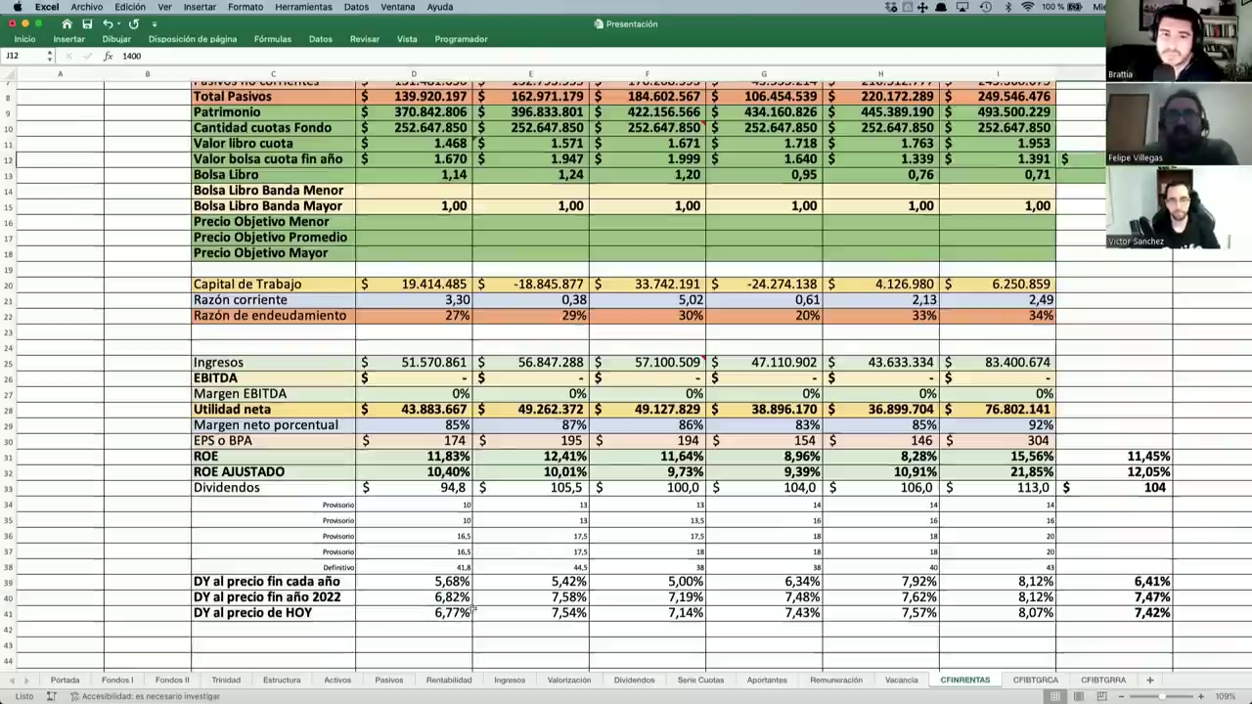
click(466, 617)
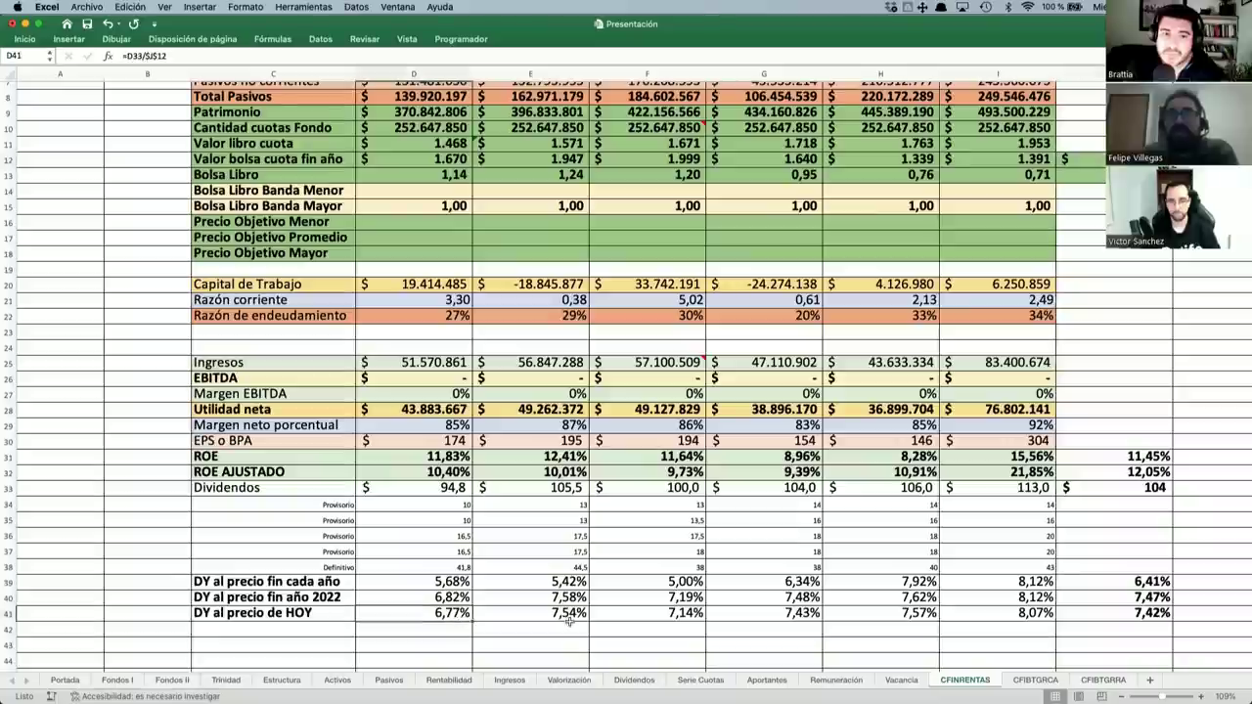
Review CFINRENTAS's three 2022 dividend yields next to their averages.
scroll(982, 567, right, 2)
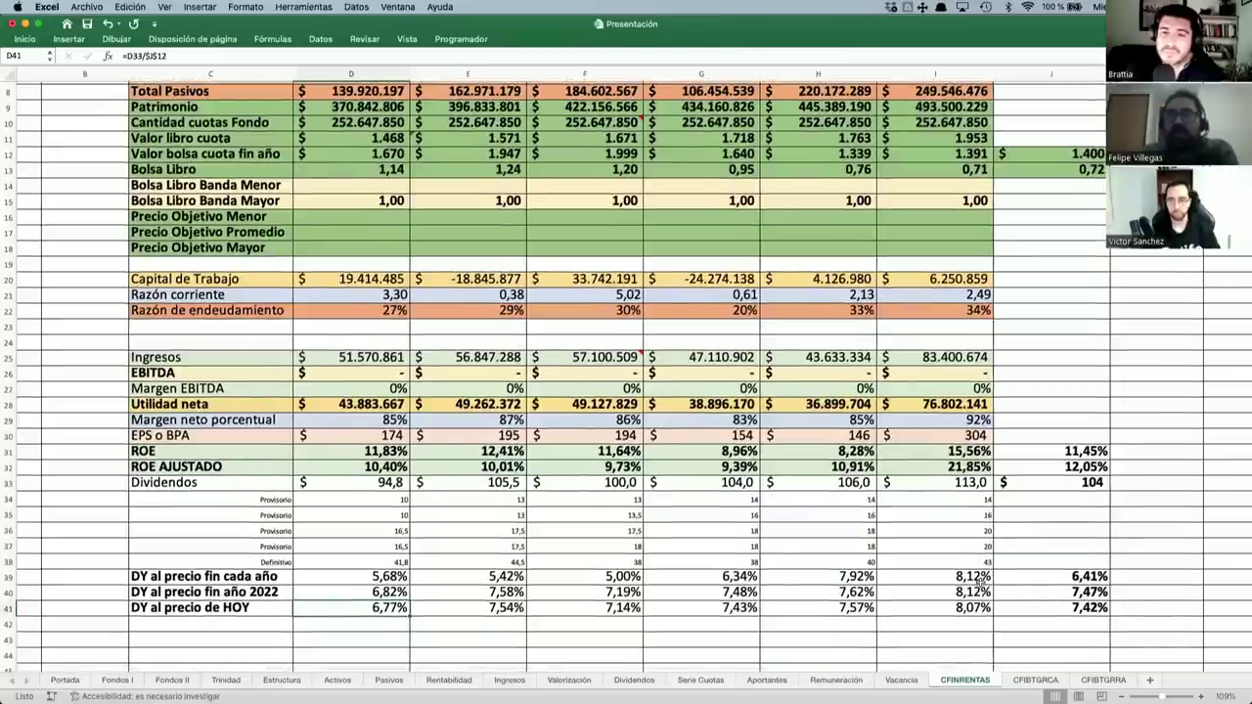
click(989, 579)
drag(988, 587, 989, 607)
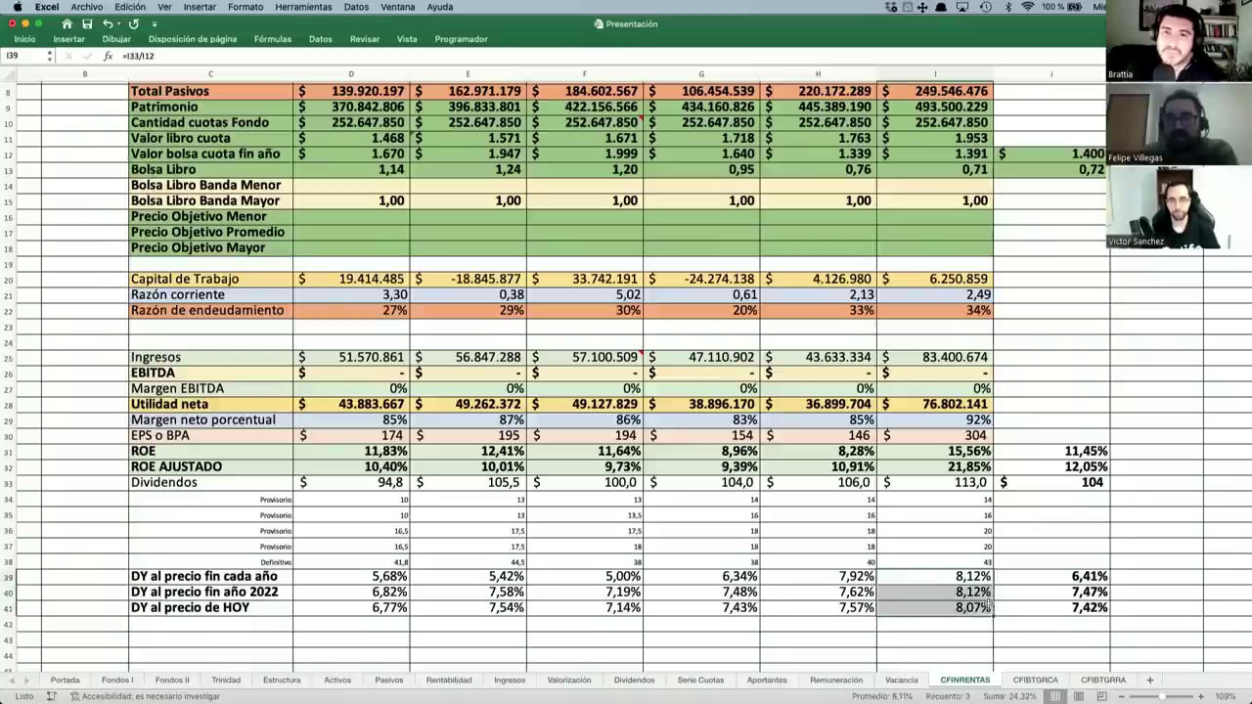
scroll(951, 533, left, 2)
click(951, 533)
click(1098, 537)
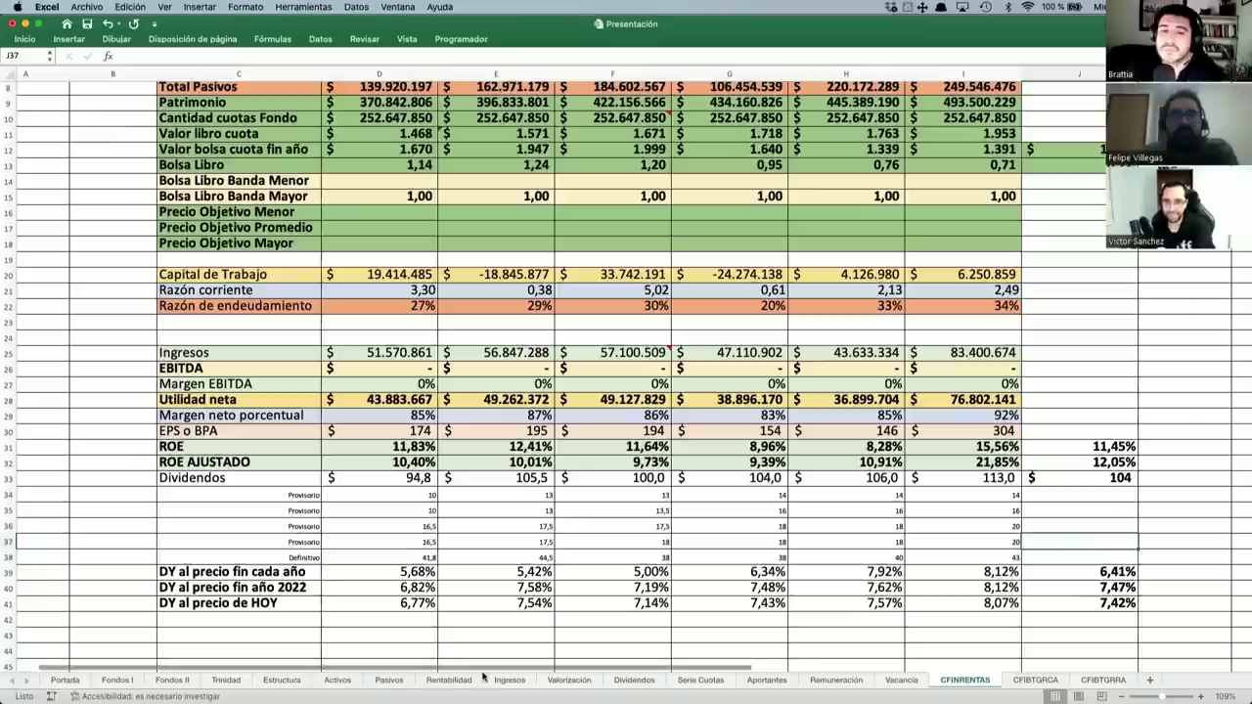
Open the Dividendos sheet and examine the CFINRENTAS chart of annual dividends paid.
click(636, 680)
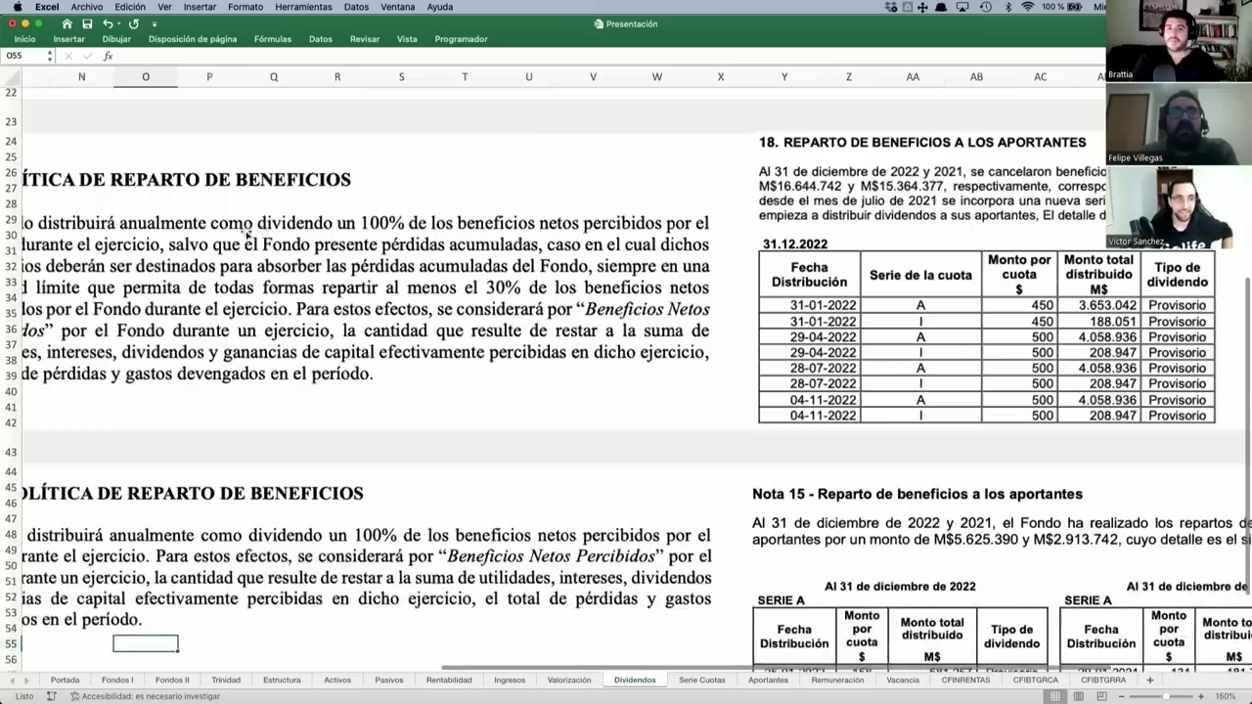
scroll(262, 233, up, 10)
scroll(163, 472, up, 5)
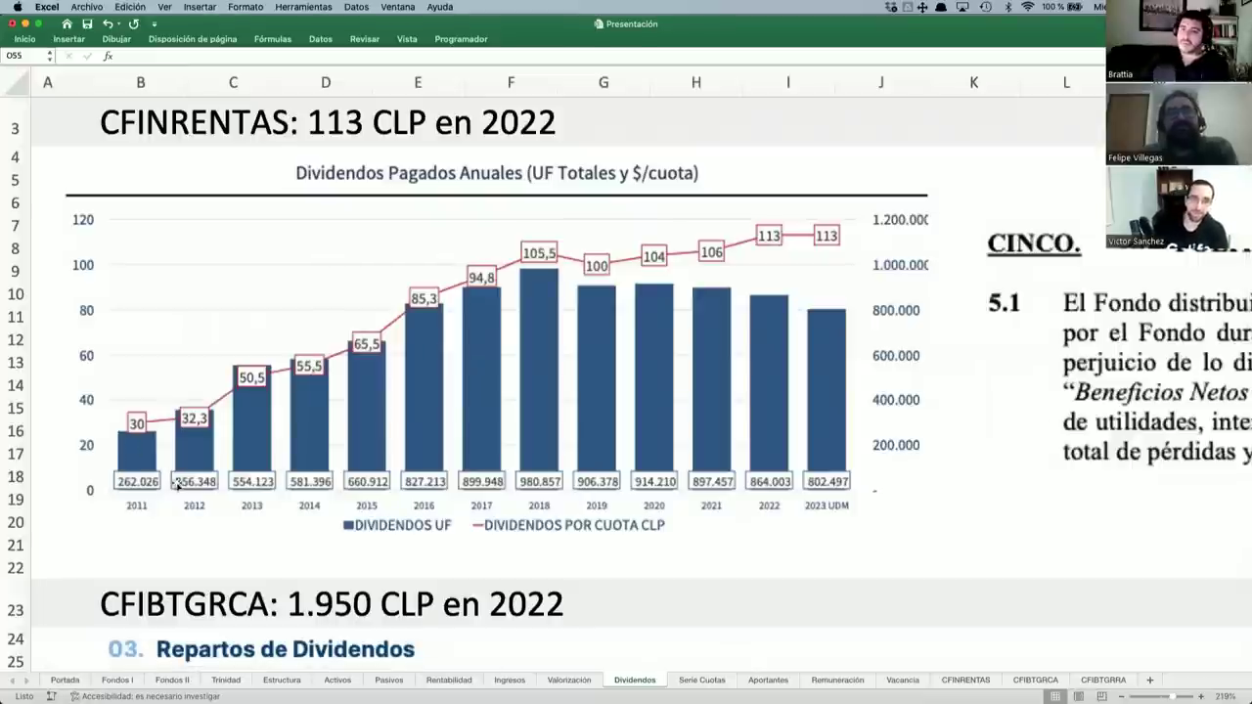
Open the CFIBTGRCA sheet and review the fund's total assets from 2017 to 2022.
click(1047, 679)
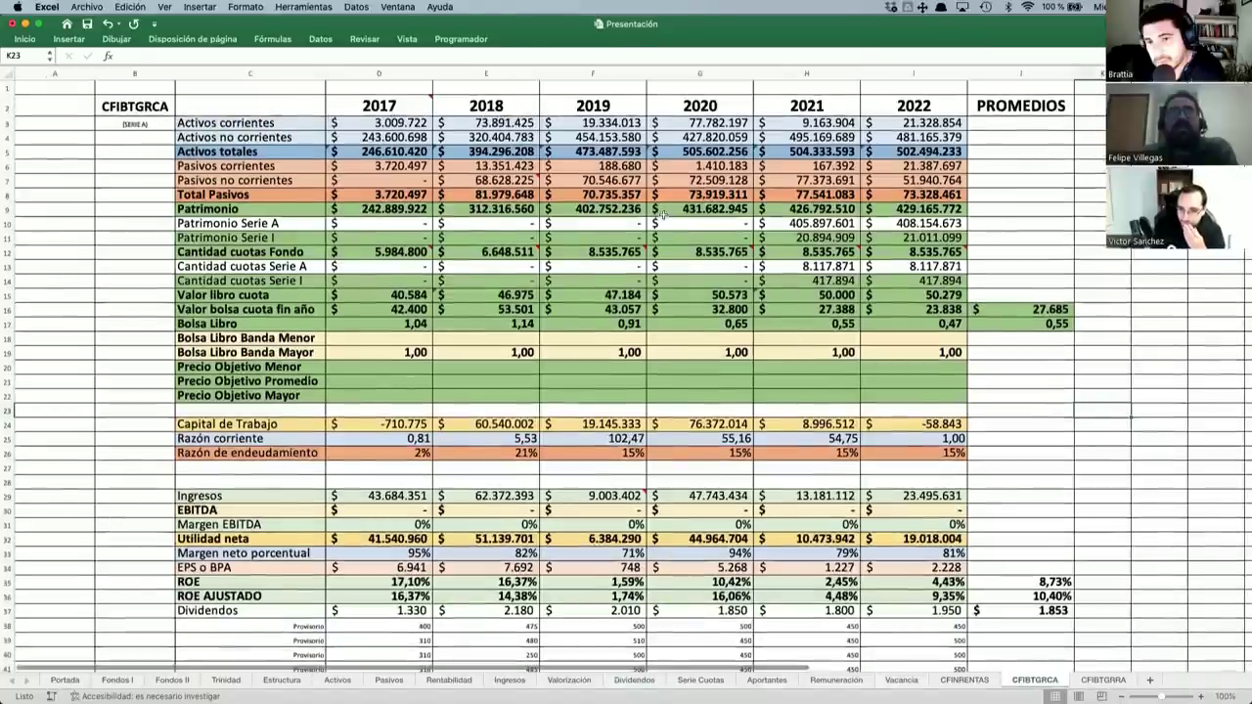
scroll(404, 117, up, 1)
scroll(404, 117, up, 3)
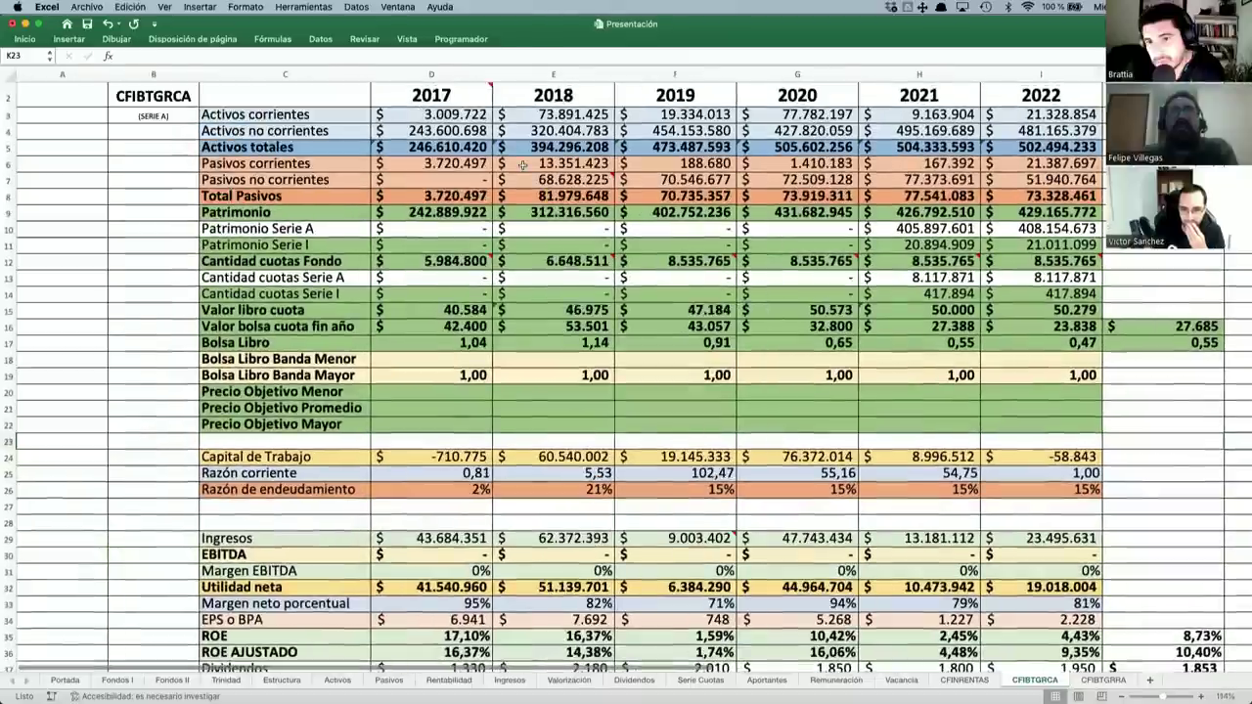
drag(411, 131, 1042, 147)
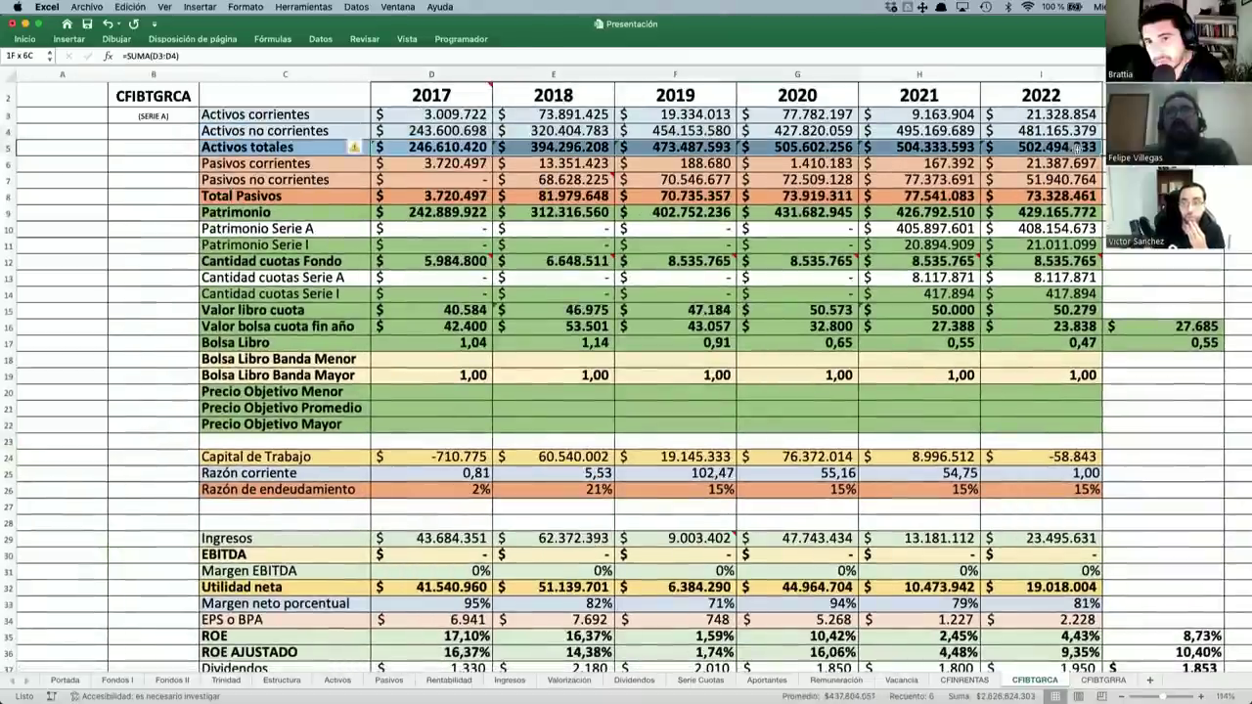
scroll(954, 348, up, 1)
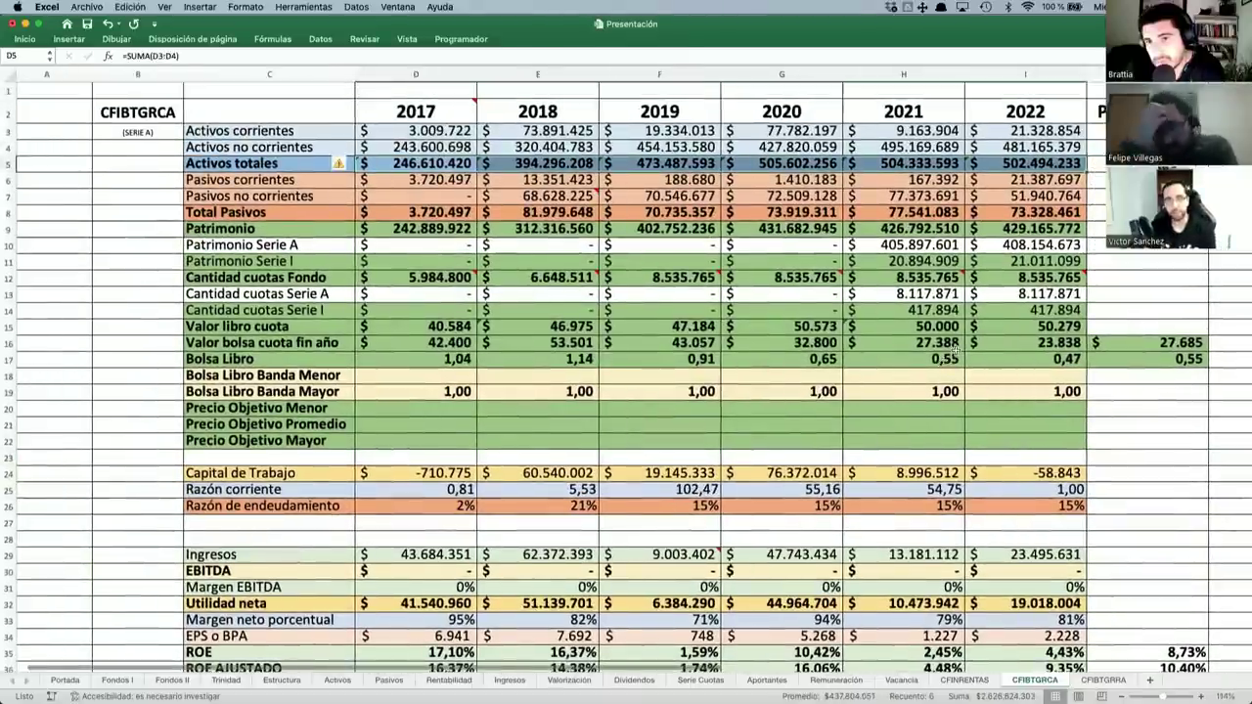
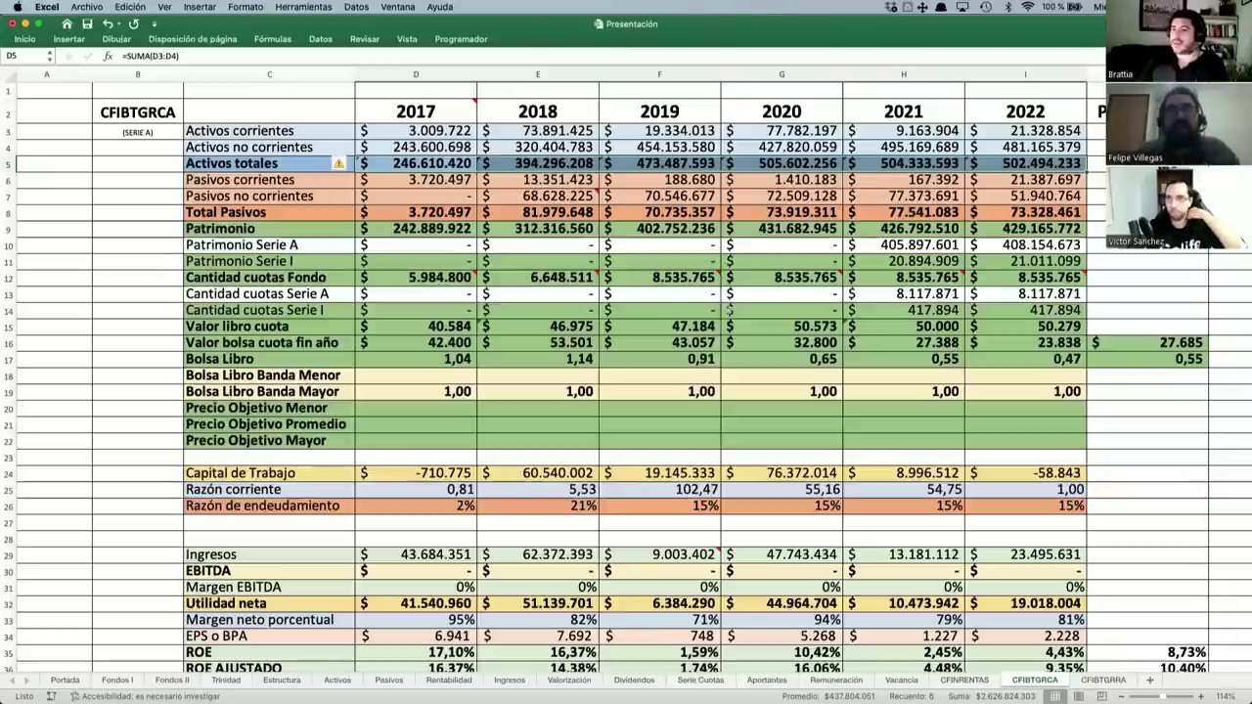
Inspect CFIBTGRCA's 2018 equity, total assets and non-current liabilities.
click(587, 307)
click(555, 227)
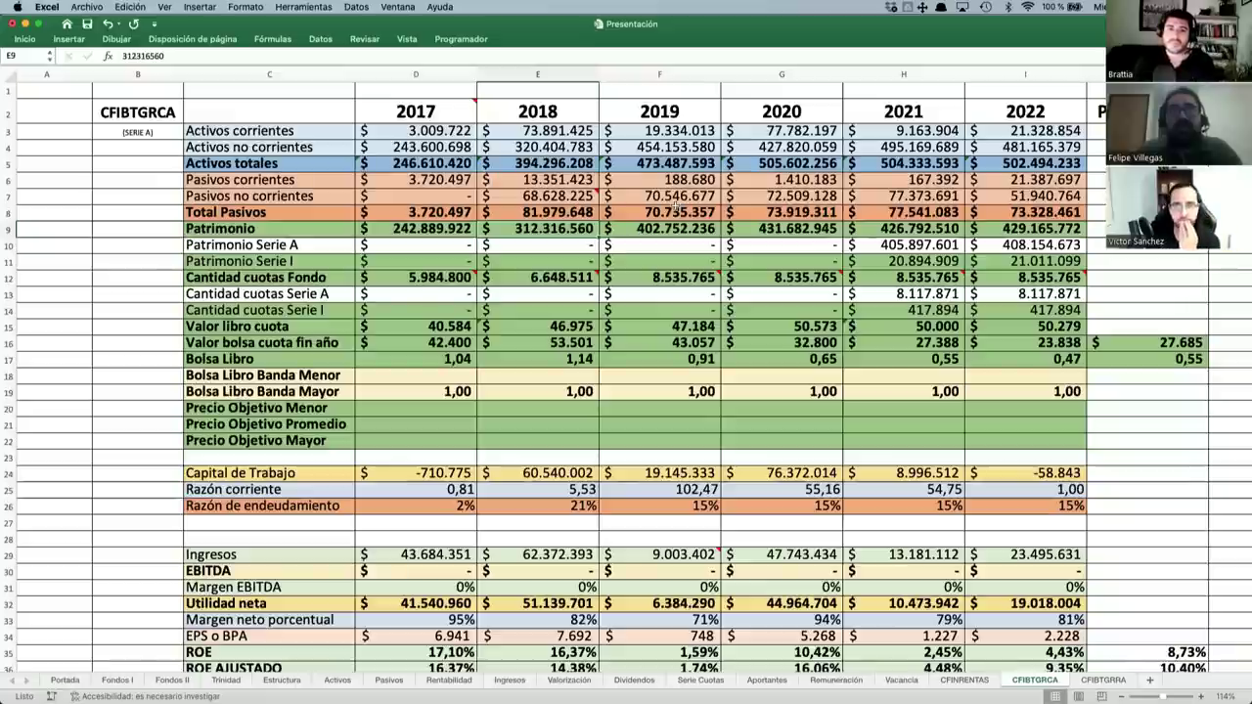
click(566, 164)
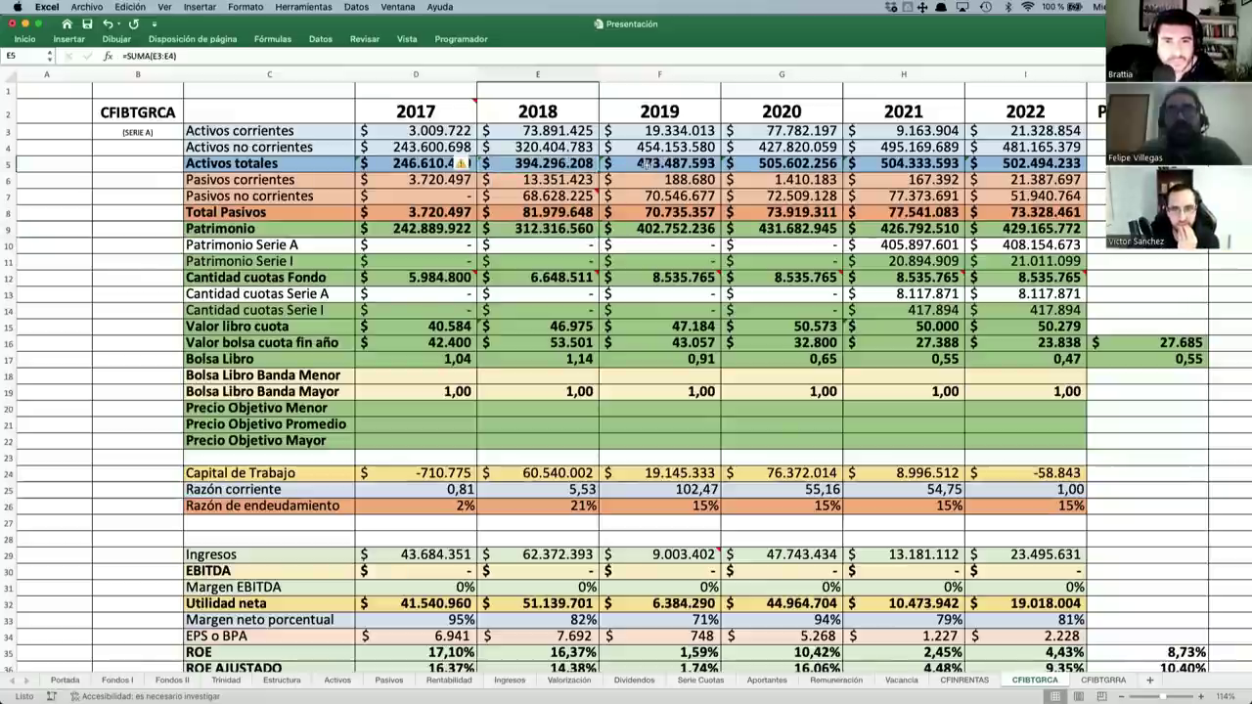
click(500, 201)
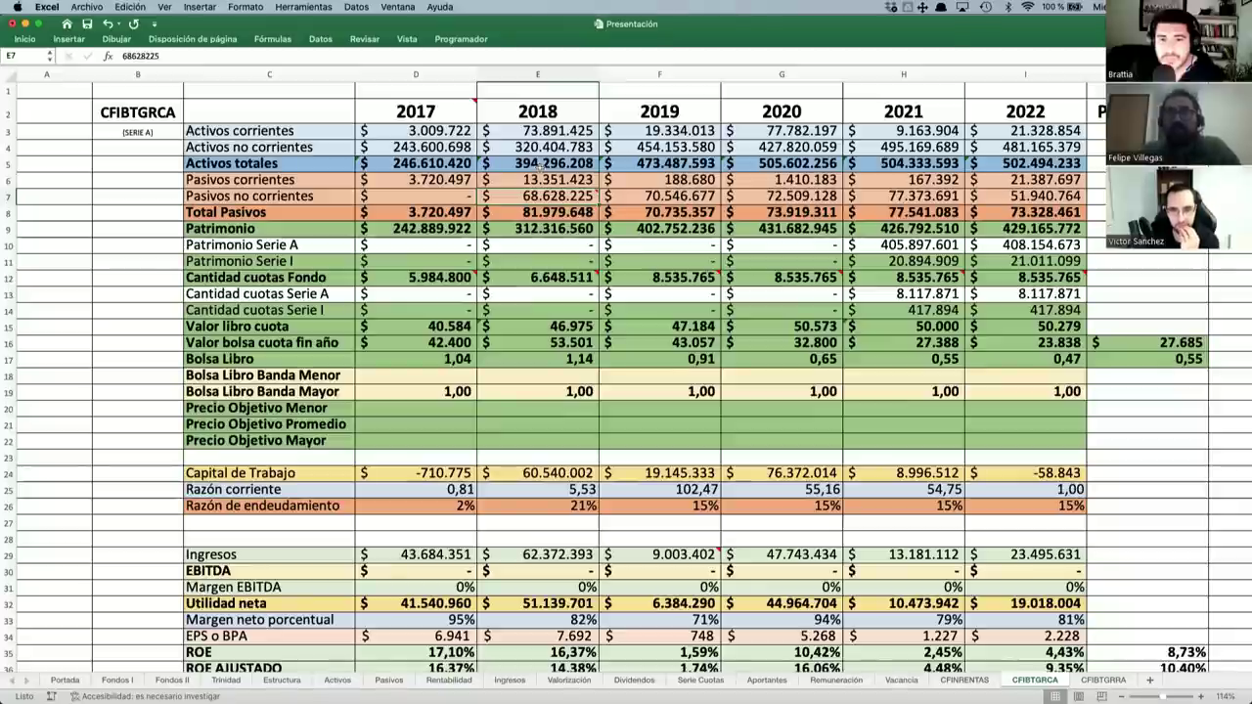
Read the cell notes on CFIBTGRCA's number of fund units for 2017 and 2018.
click(552, 307)
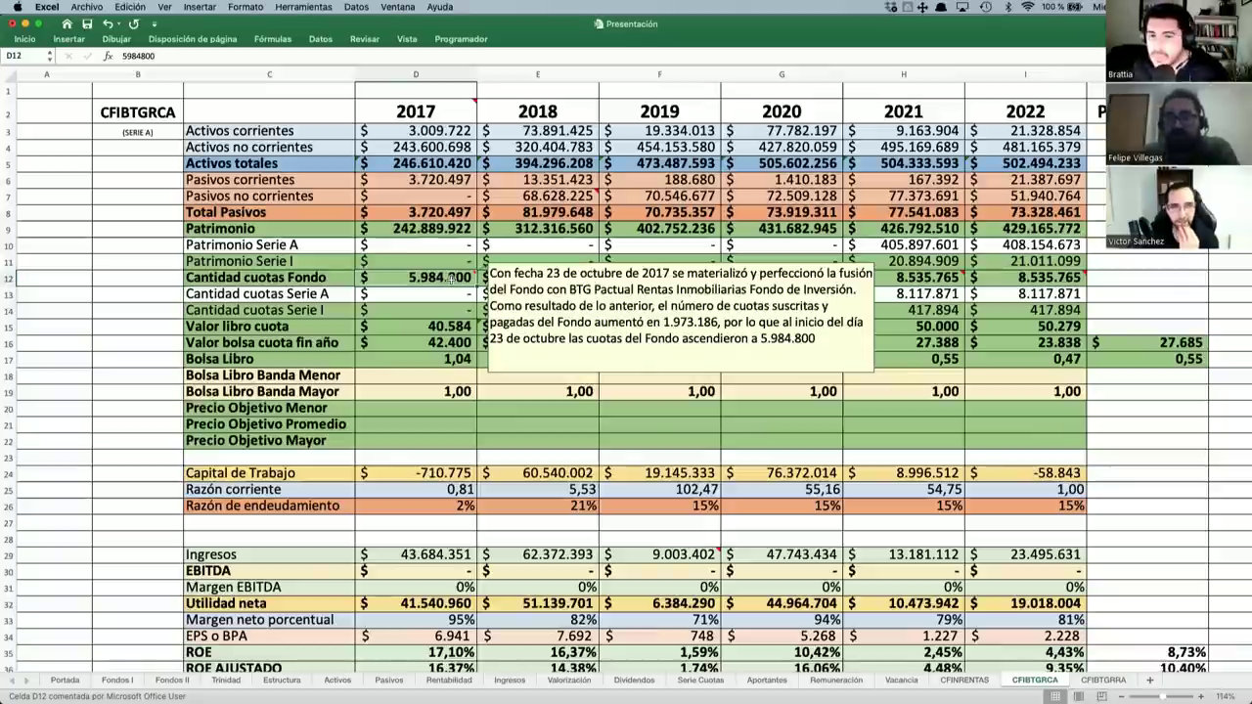
key(Down)
key(Down)
key(Down)
key(Down)
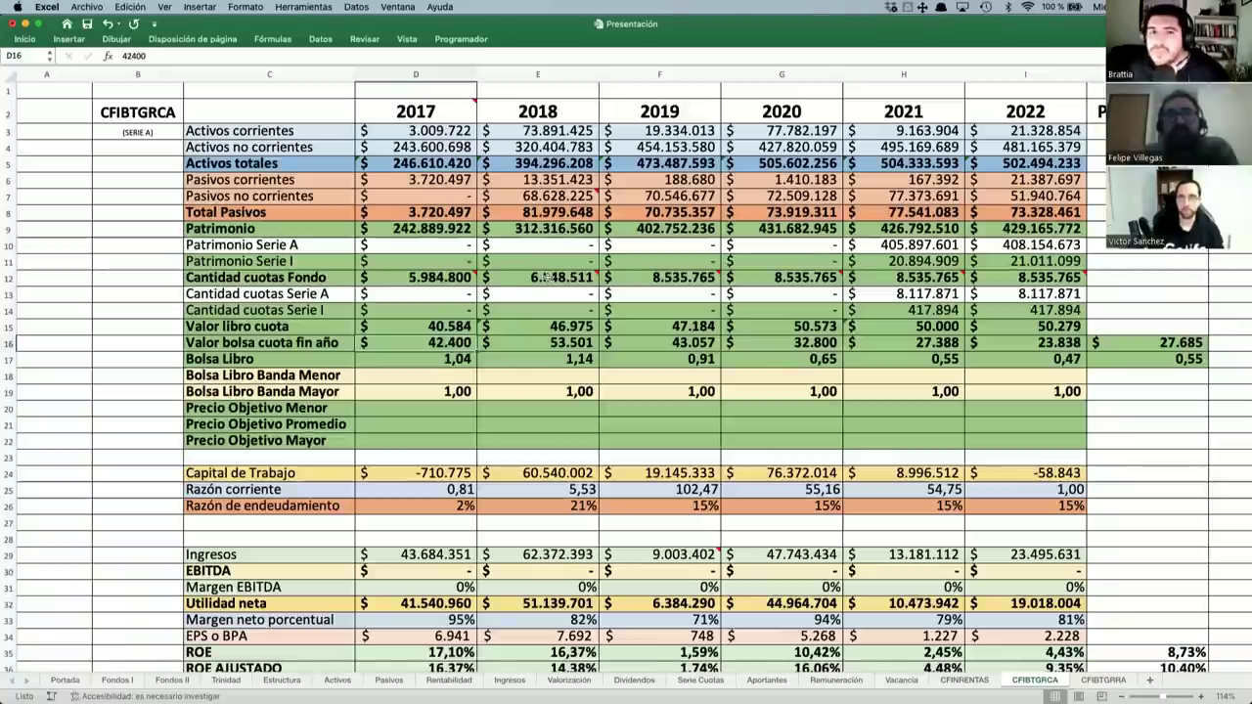
mouse_move(547, 278)
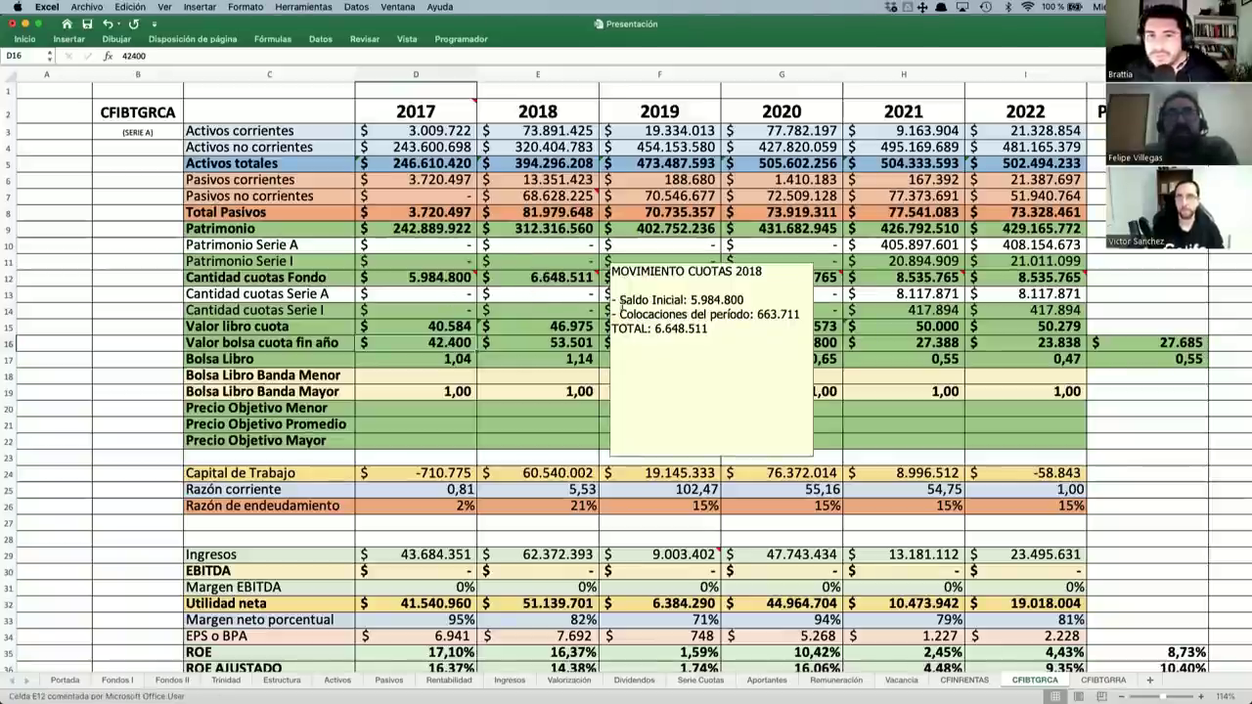
Examine CFIBTGRCA's fund units for 2018 to 2021, its 2021 Series A and Series I figures, and the current unit price.
mouse_move(636, 282)
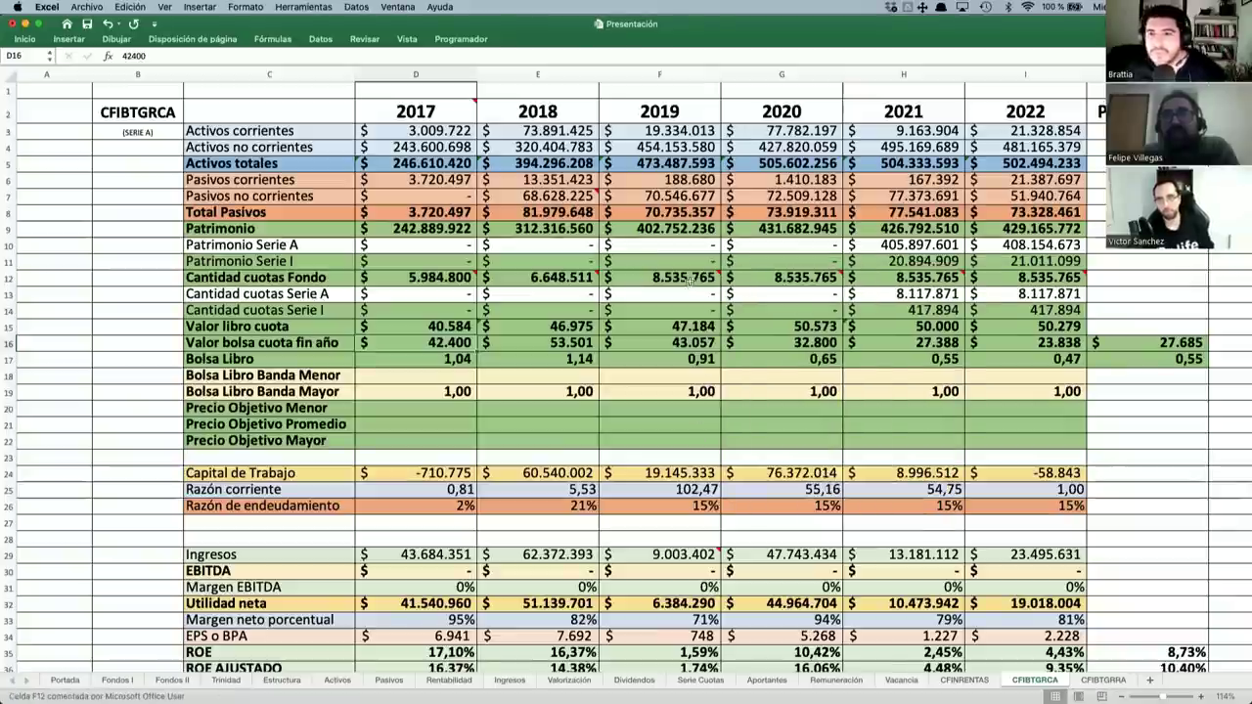
mouse_move(690, 279)
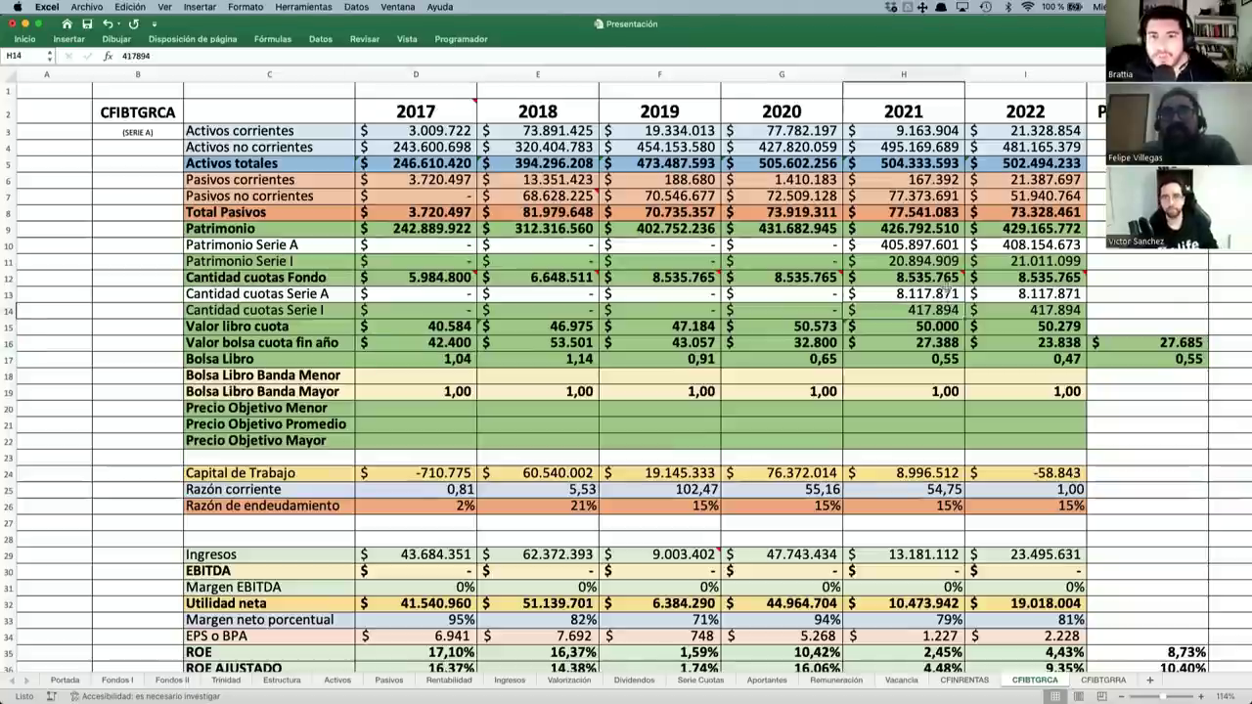
click(951, 278)
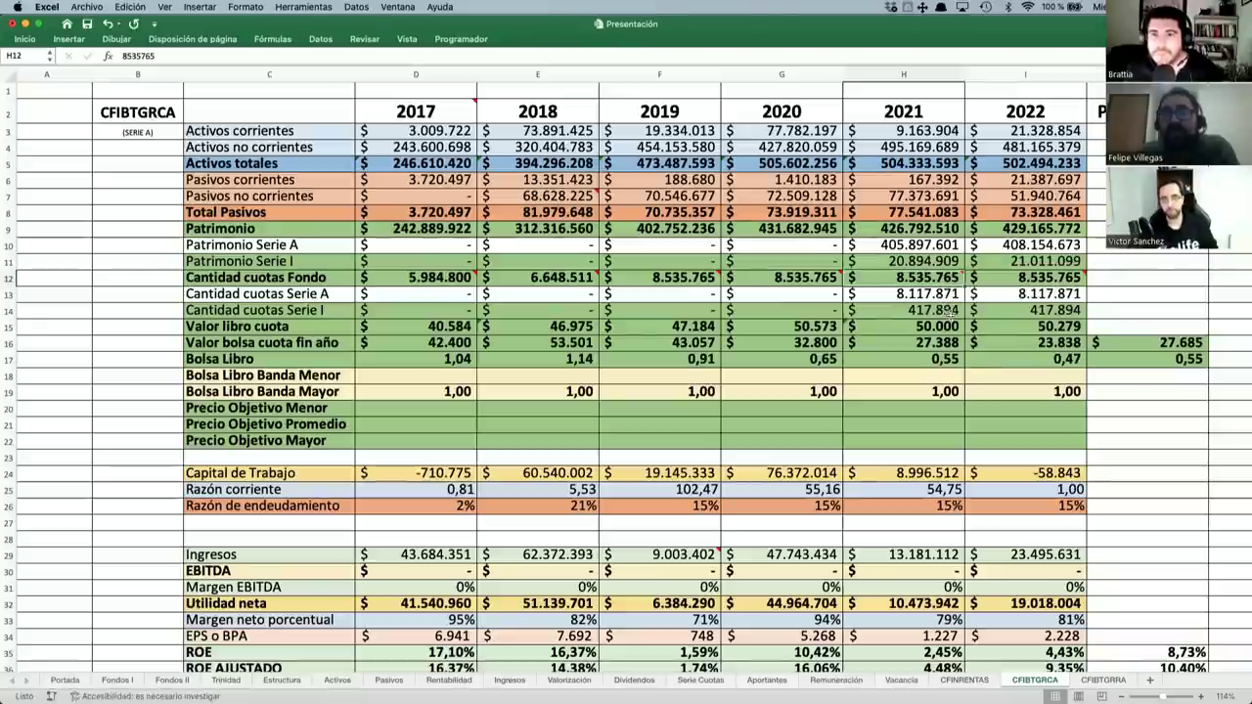
click(946, 310)
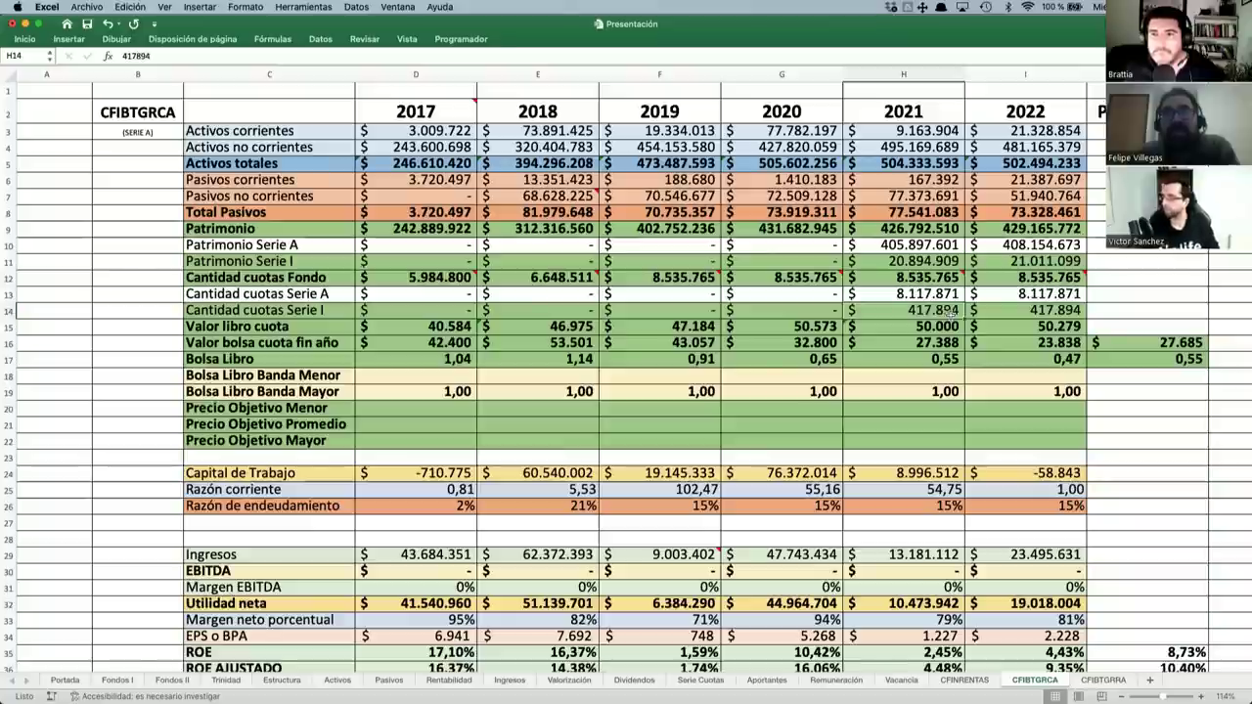
click(950, 246)
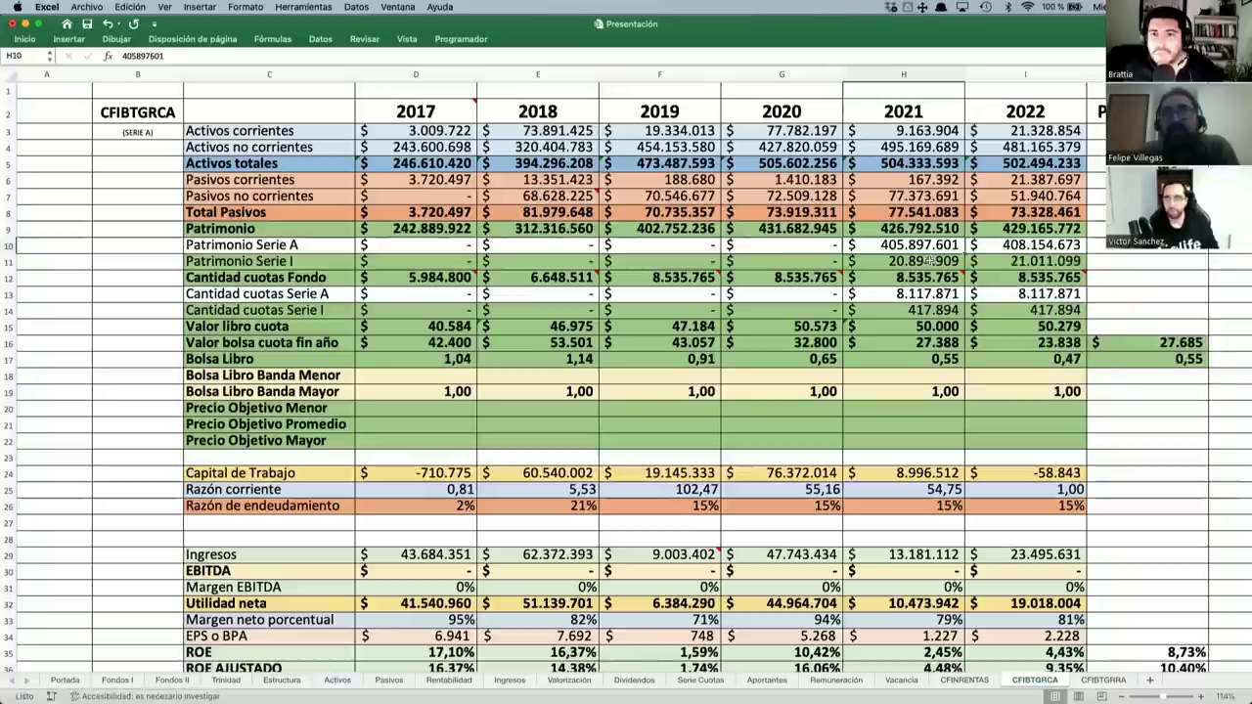
click(937, 261)
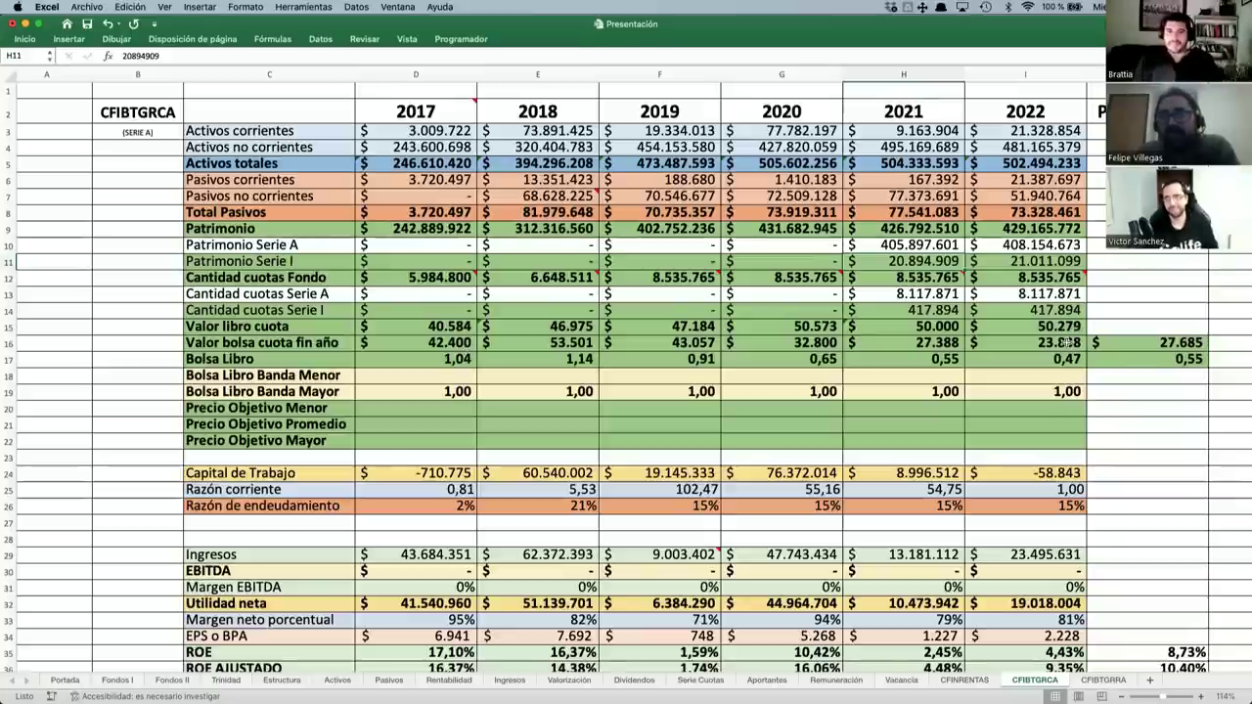
click(1155, 342)
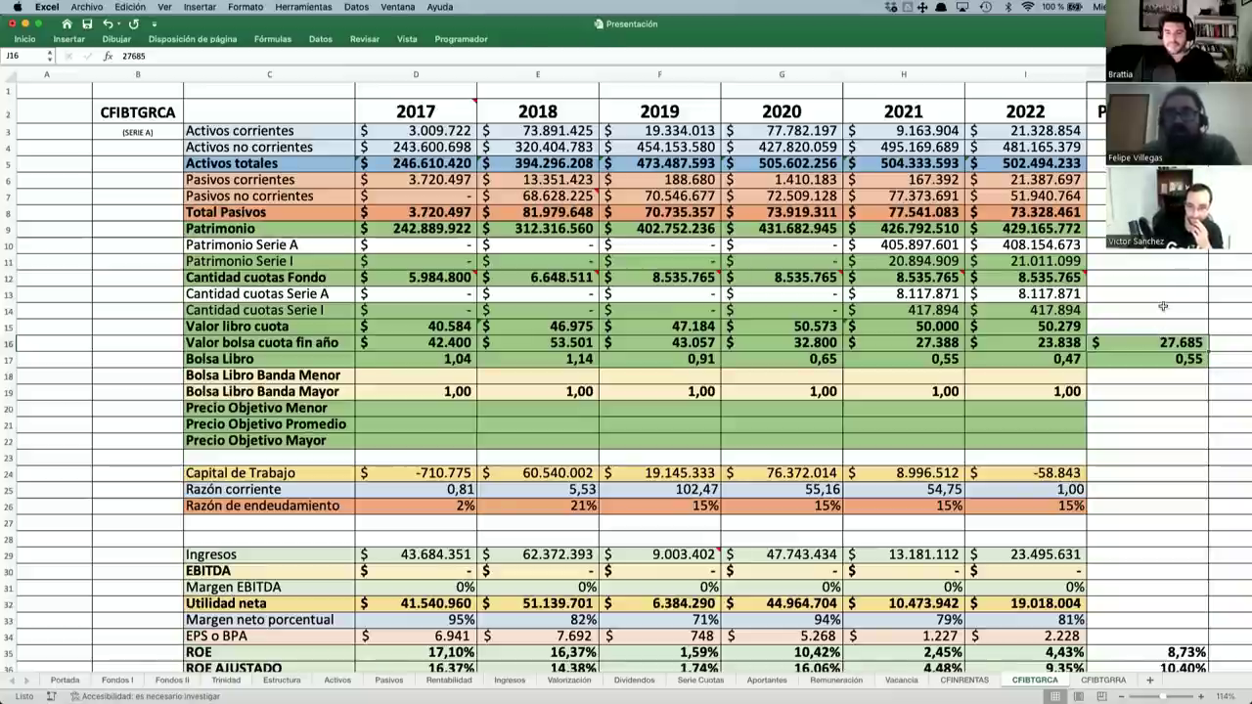
Review CFIBTGRCA's debt ratio from 2017 to 2022 and compare it with the CFINRENTAS sheet.
scroll(1163, 308, down, 3)
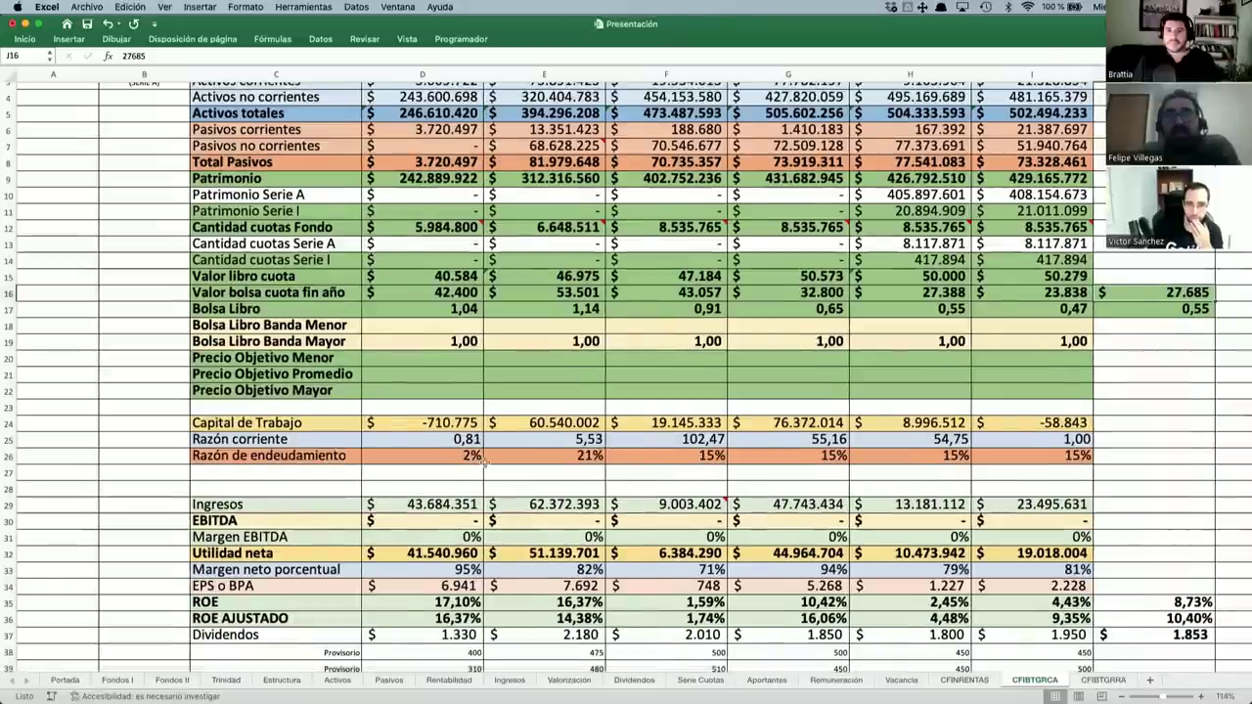
drag(453, 460, 1034, 460)
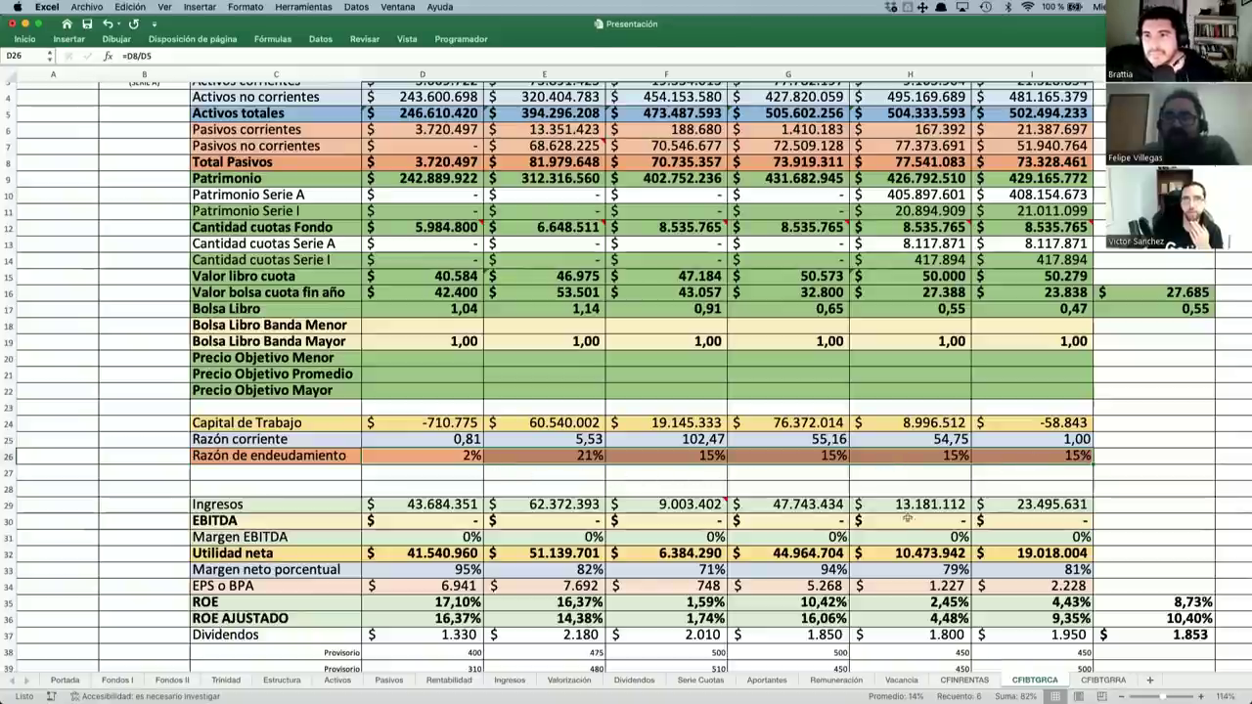
click(966, 680)
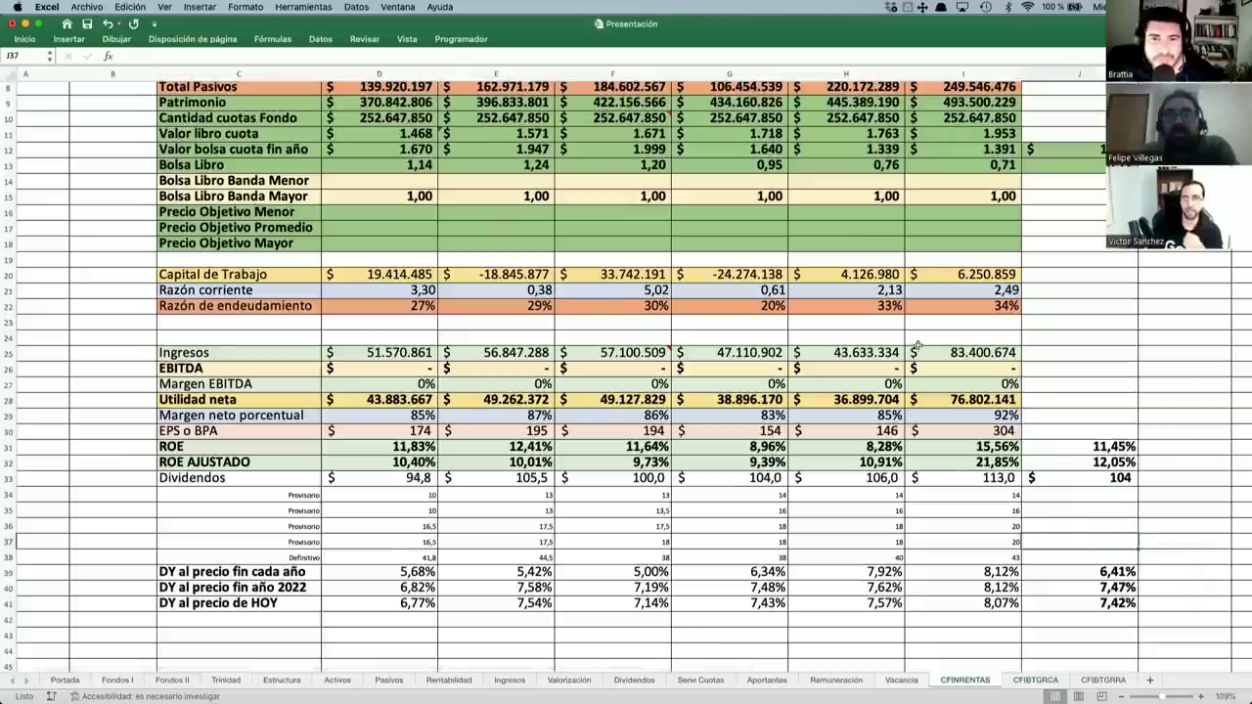
click(1035, 680)
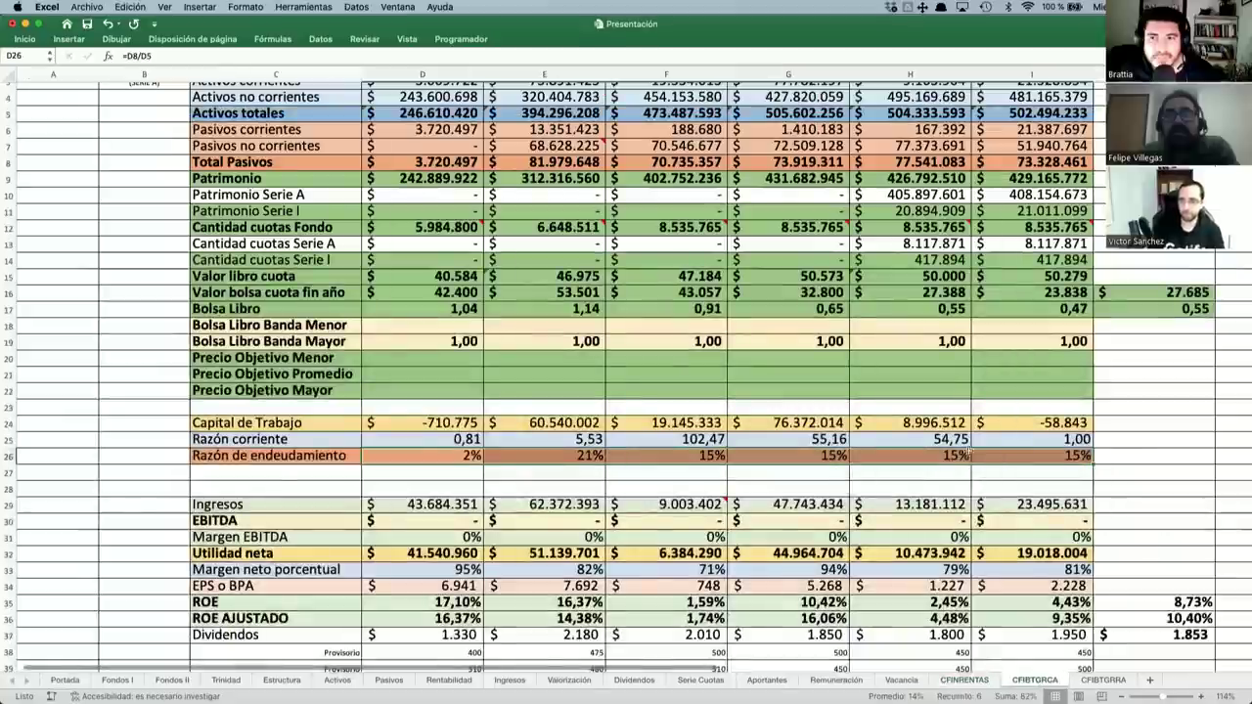
click(1138, 439)
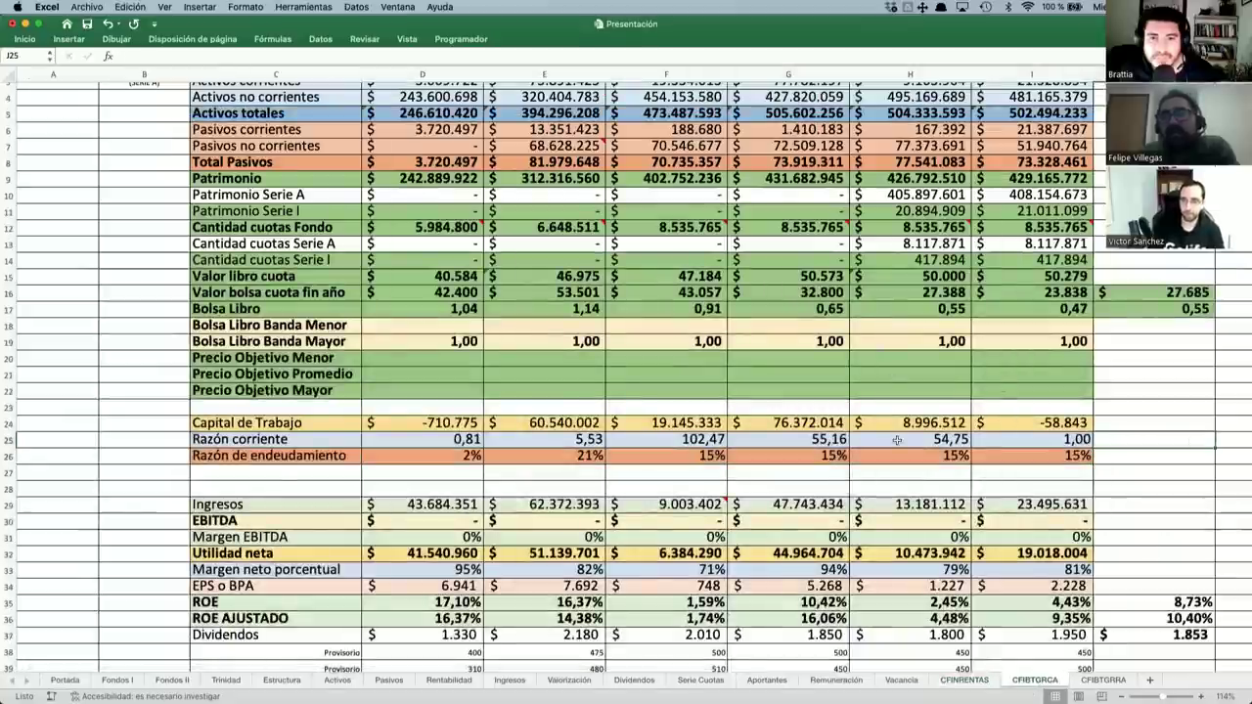
scroll(423, 95, up, 2)
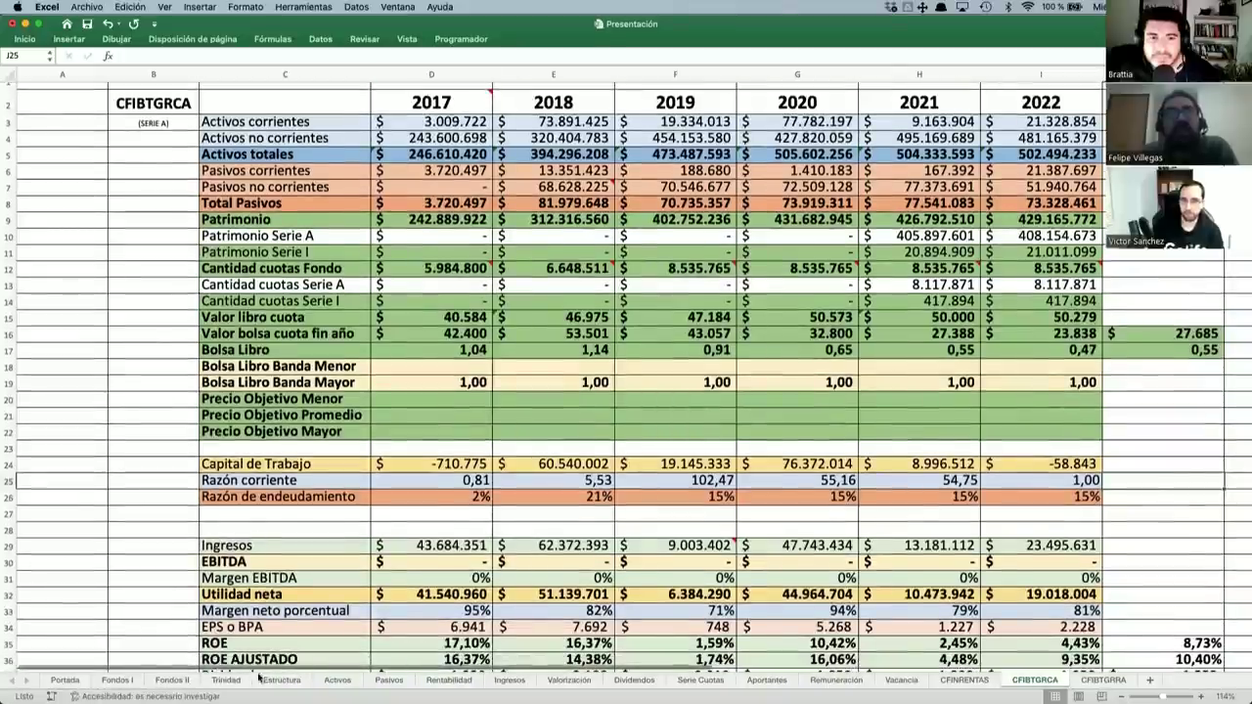
Open the Trinidad sheet and compare the start dates and general background of CFIBTGRCA and CFINRENTAS.
click(226, 680)
scroll(304, 329, up, 3)
scroll(304, 329, up, 5)
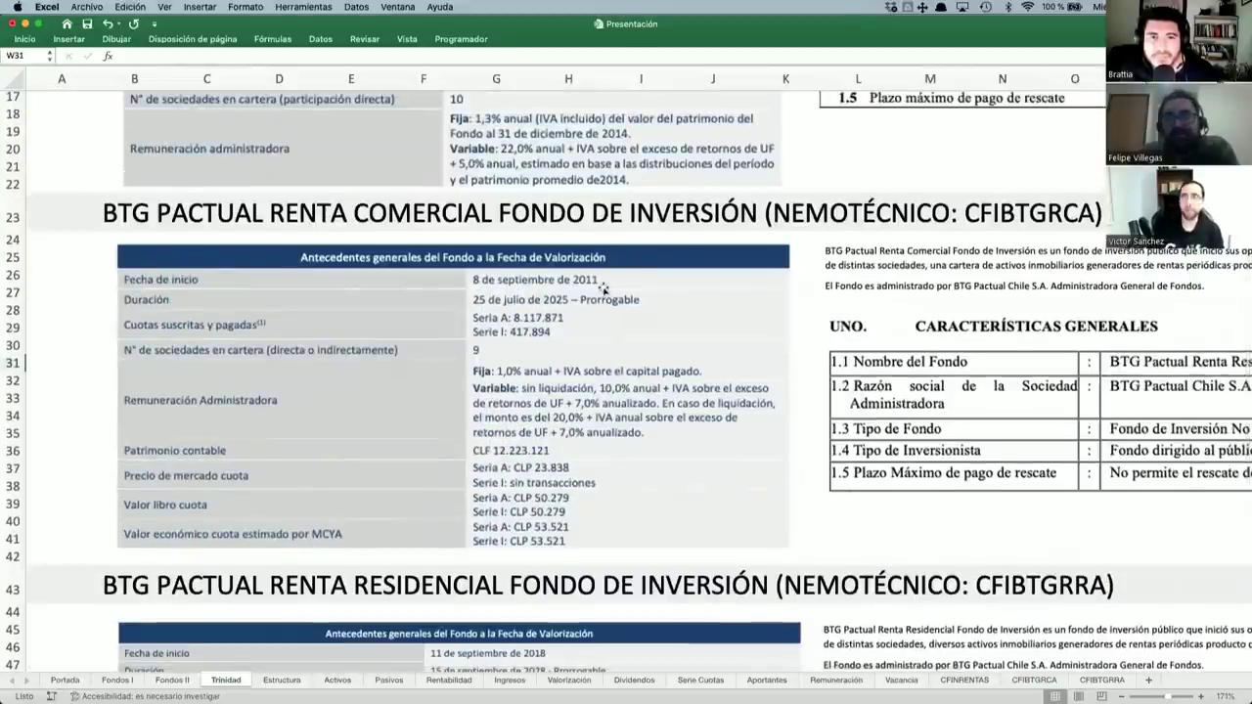
scroll(603, 286, up, 7)
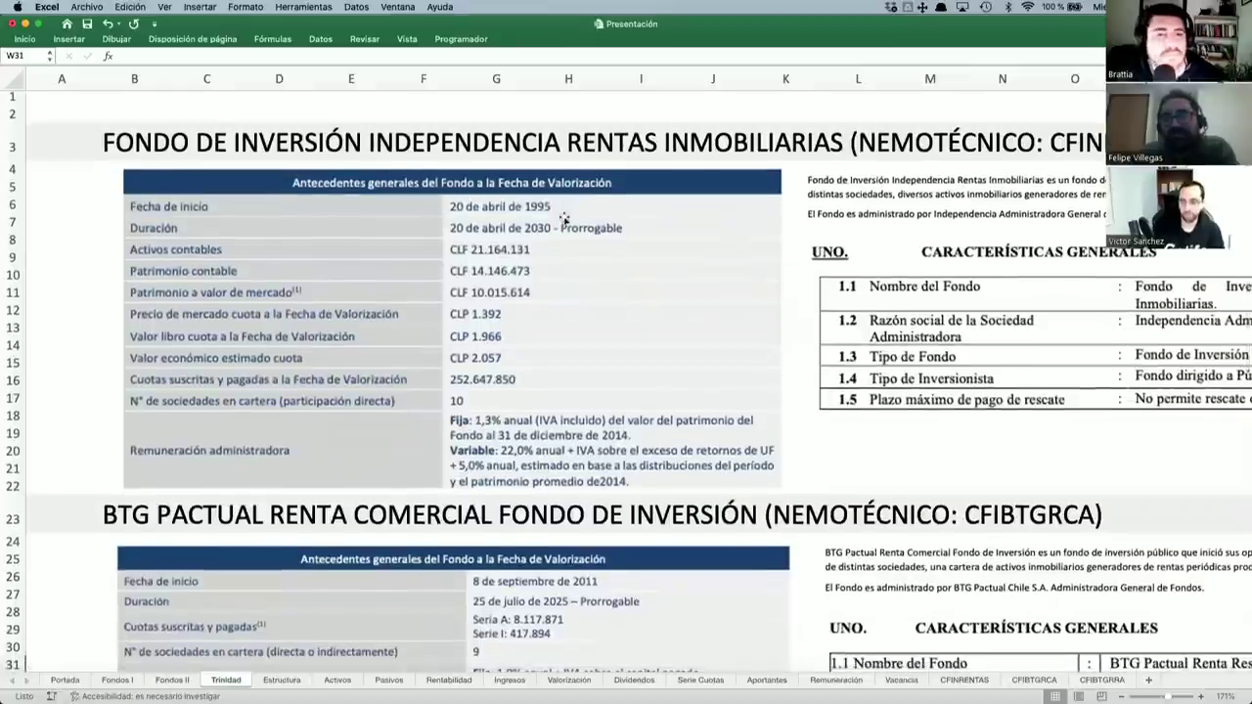
Return to the CFIBTGRCA sheet and inspect the fund's income for 2017 and 2022.
click(1034, 680)
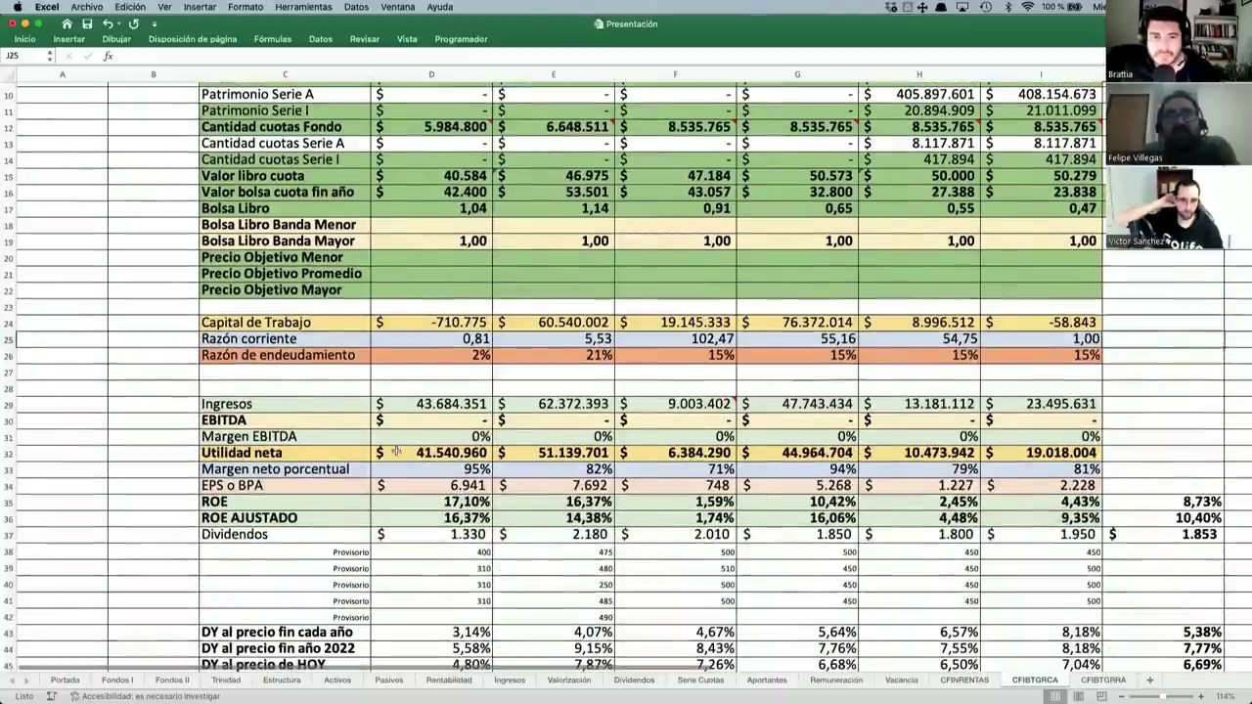
scroll(416, 389, down, 1)
scroll(416, 388, down, 1)
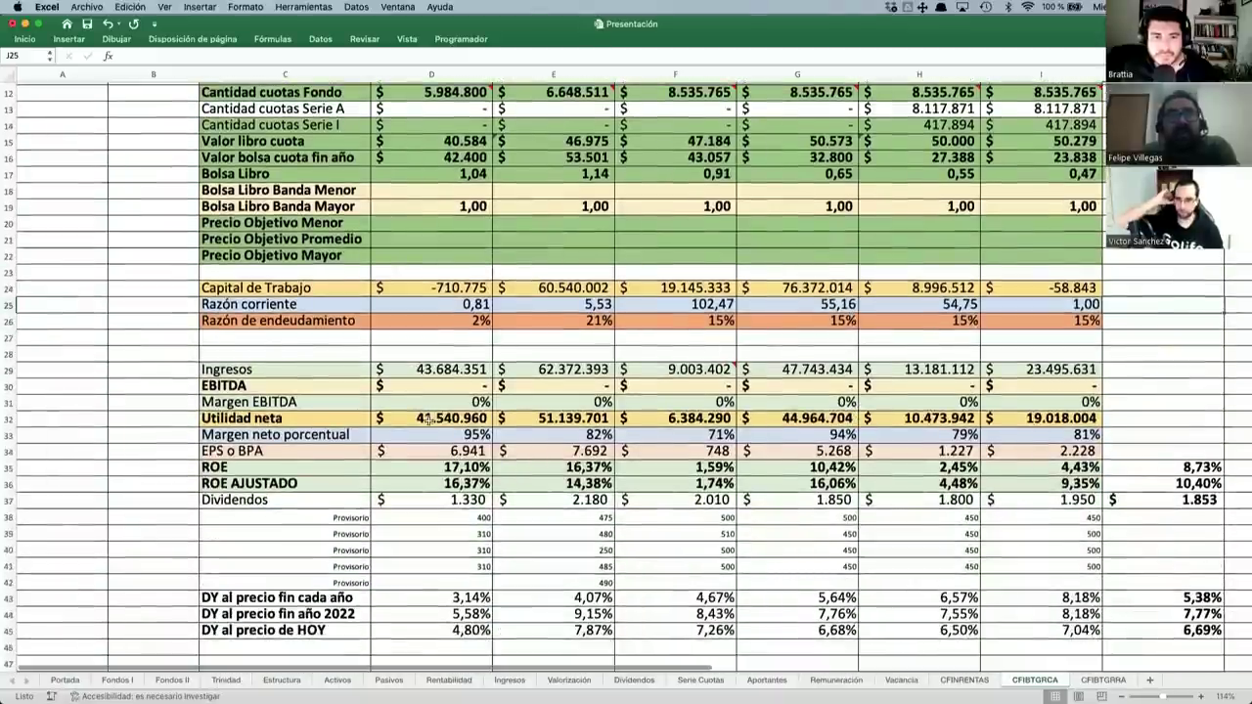
click(421, 369)
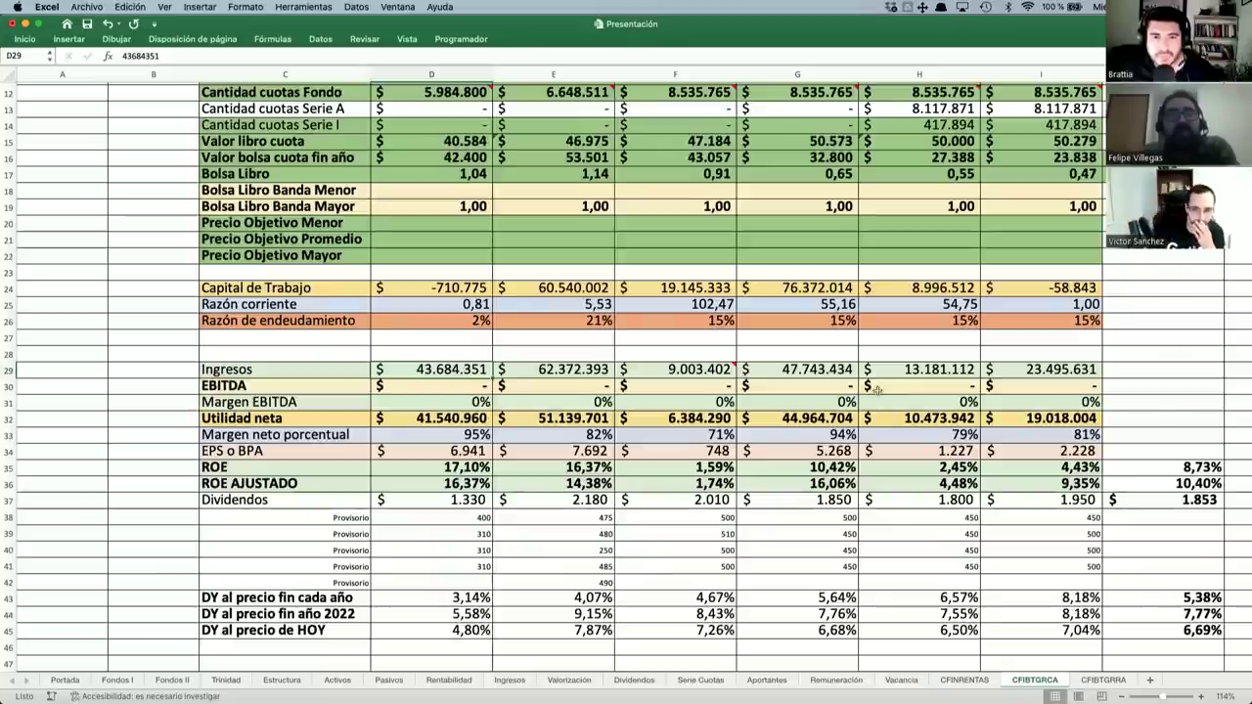
click(1040, 369)
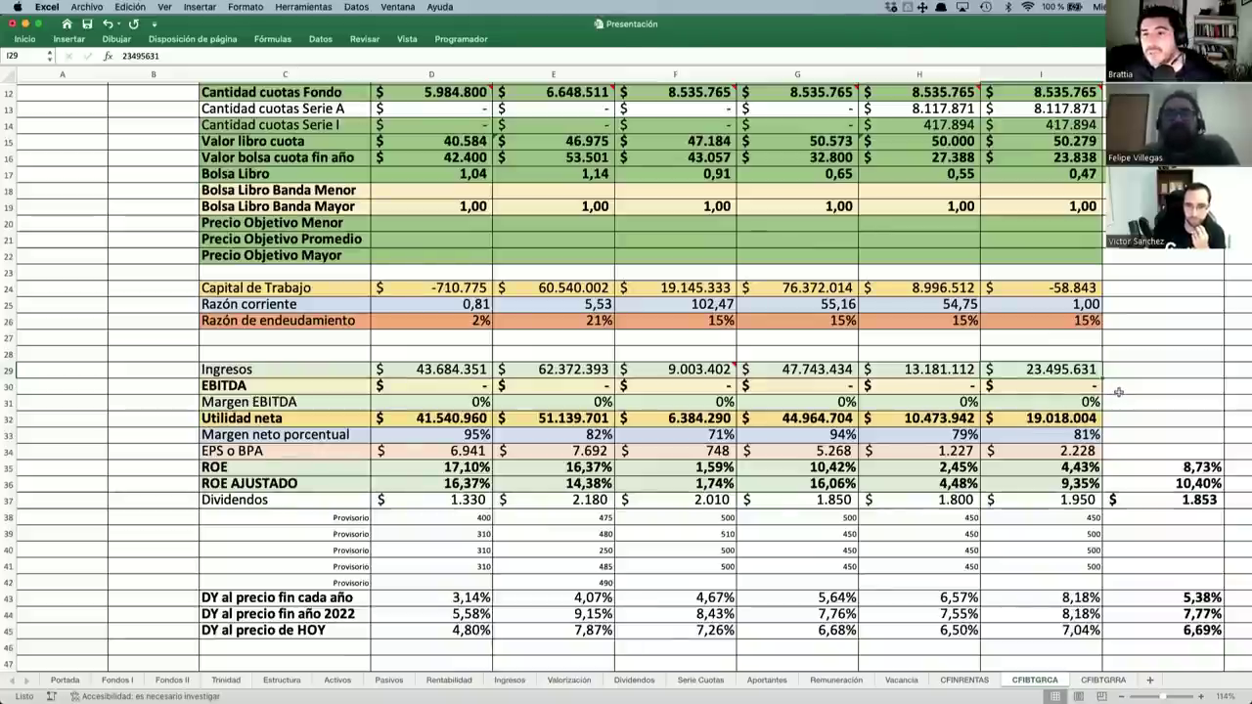
scroll(1118, 393, down, 1)
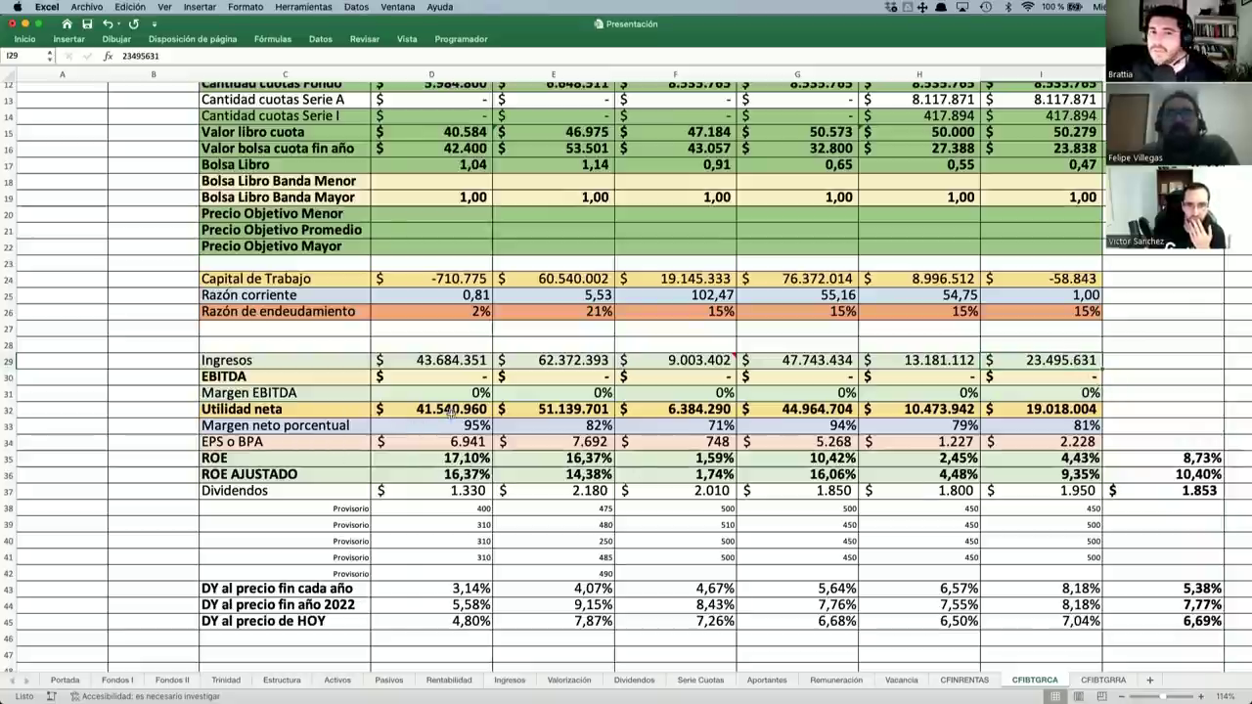
Review CFIBTGRCA's net profit, ROE and adjusted ROE rows from 2017 to 2022.
drag(454, 411, 1058, 409)
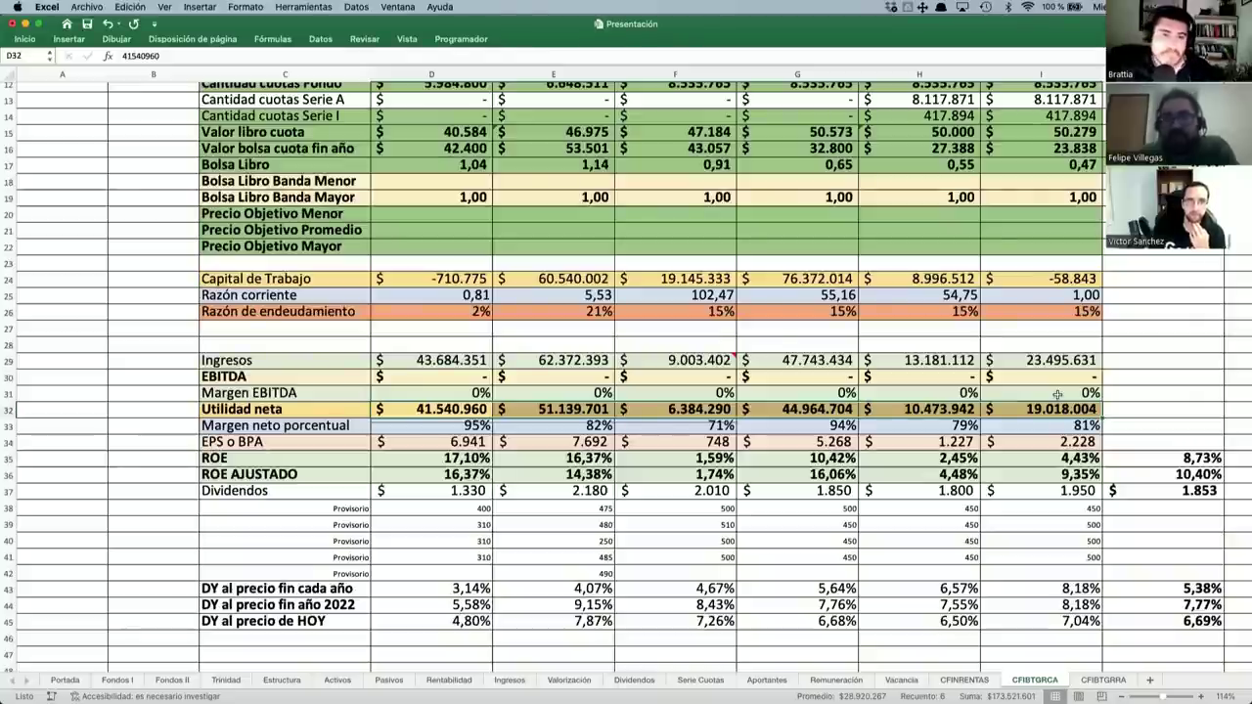
click(906, 493)
drag(470, 460, 1062, 458)
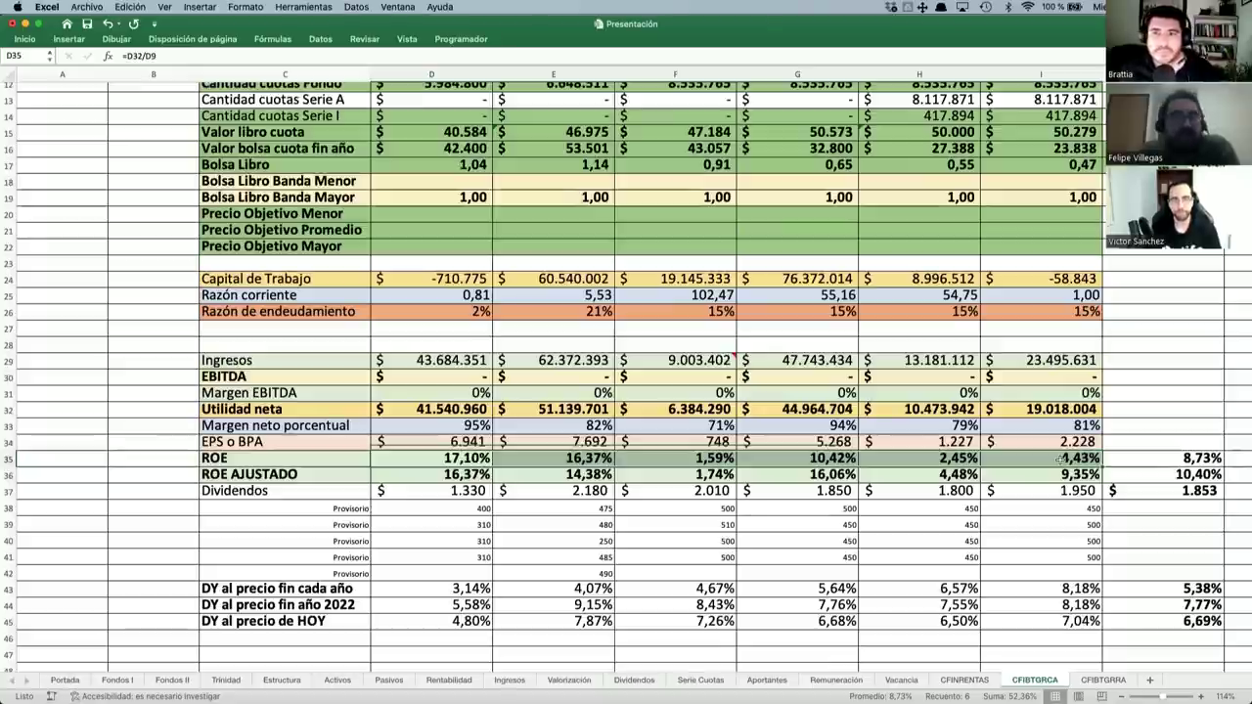
click(726, 553)
drag(453, 475, 1074, 471)
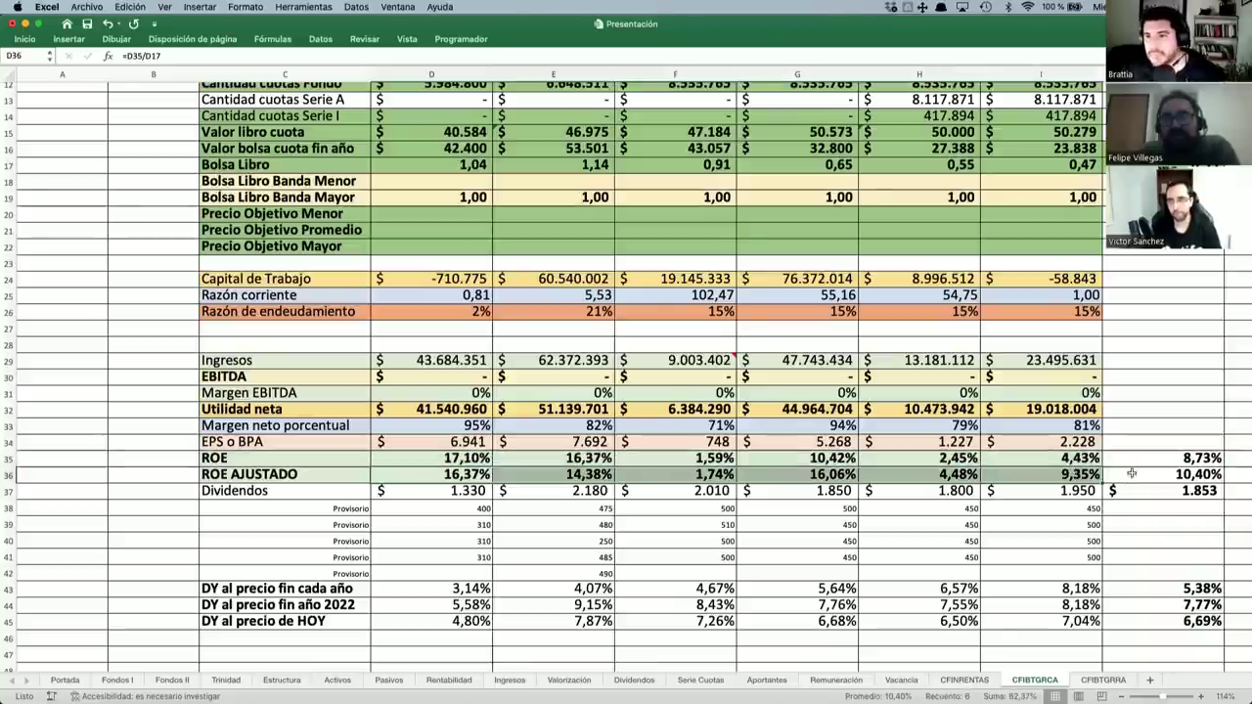
Examine CFIBTGRCA's three dividend yield figures for 2022.
scroll(1132, 474, down, 3)
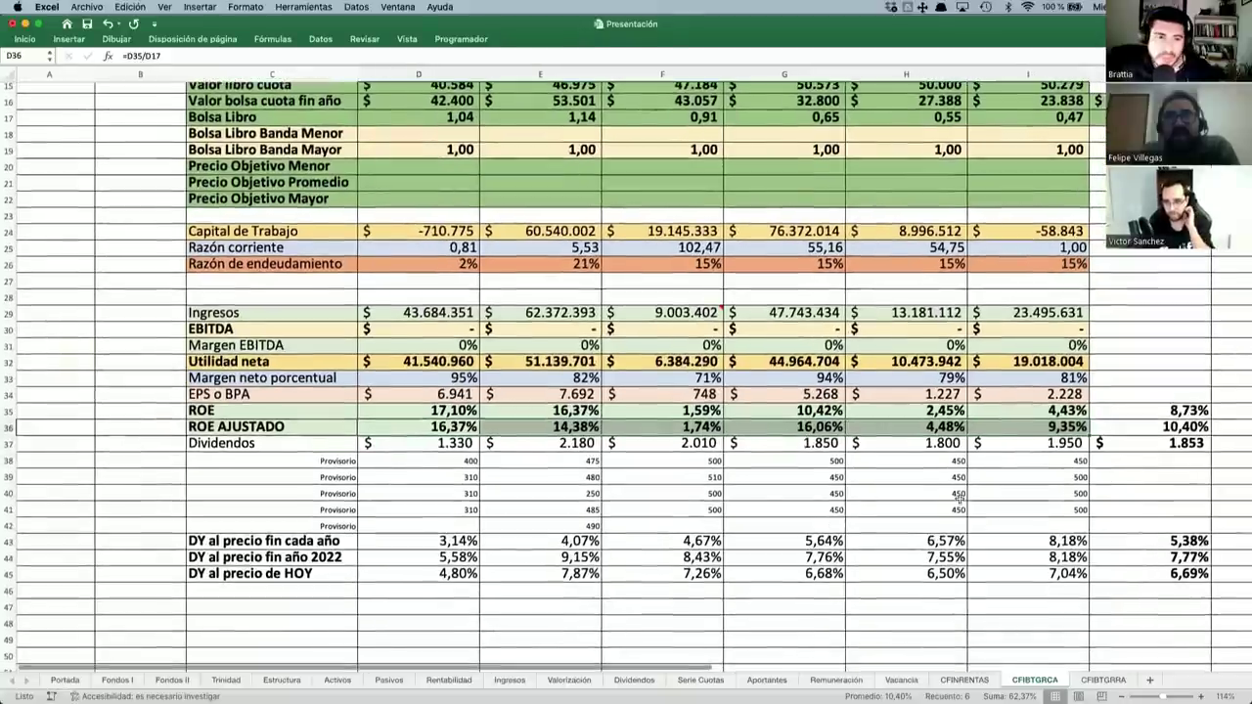
click(1047, 542)
drag(1047, 542, 1049, 576)
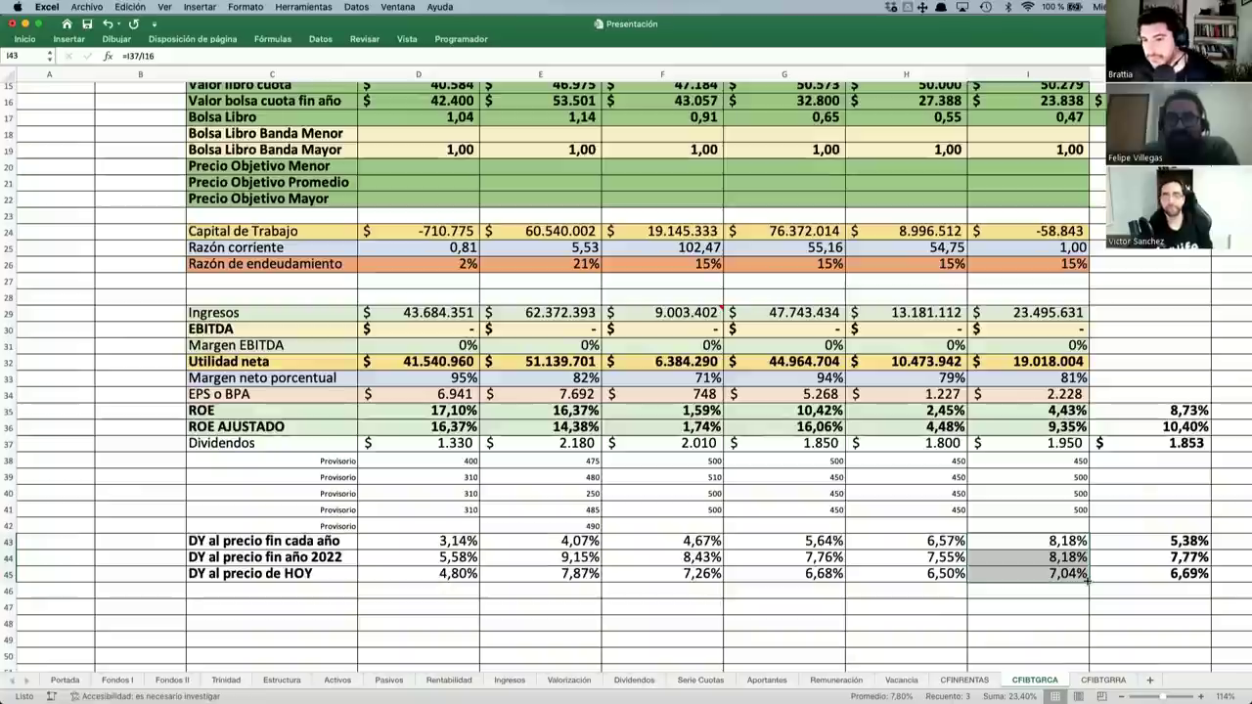
Open the CFIBTGRRA sheet and review its current liabilities for 2018 to 2020 and total assets for 2020 and 2021.
click(1103, 681)
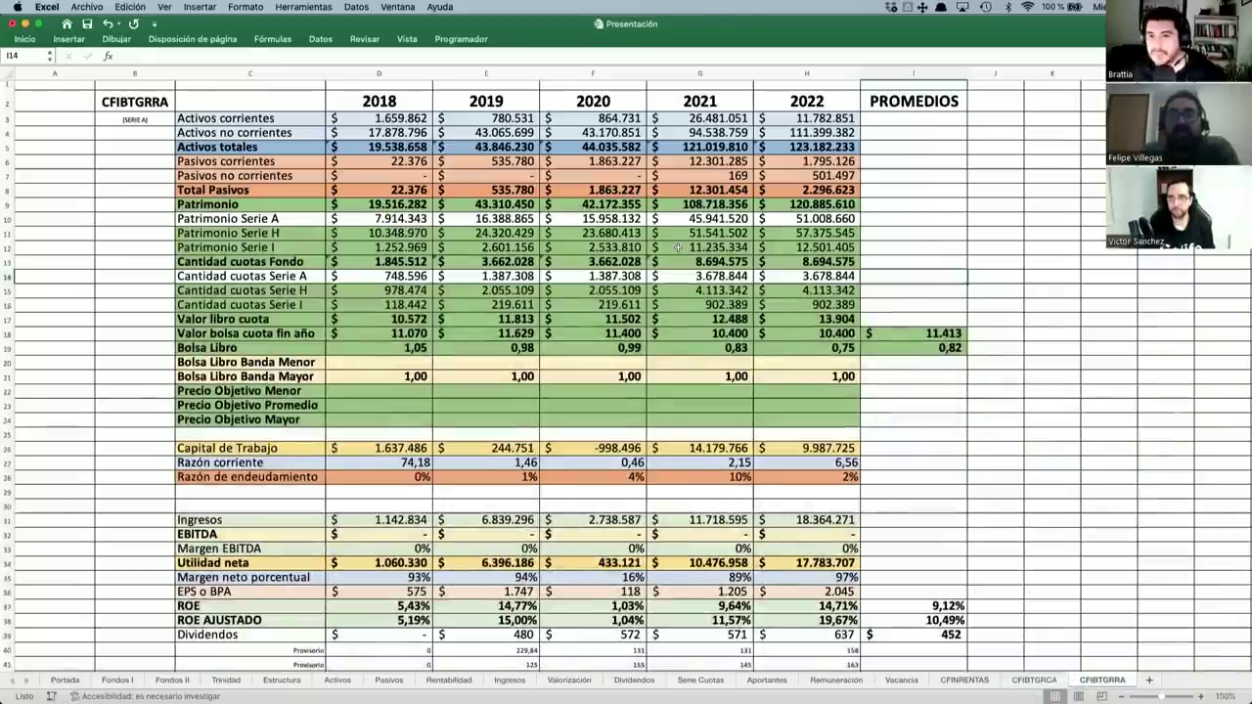
scroll(527, 143, up, 5)
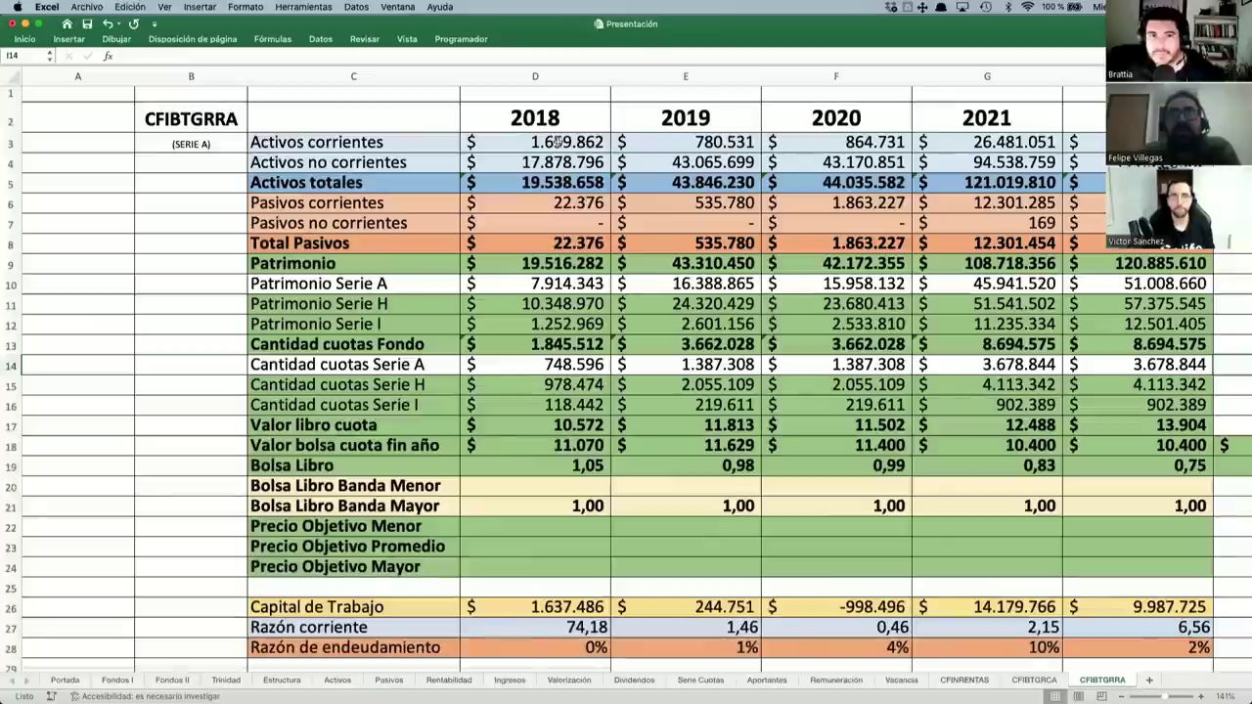
scroll(587, 186, right, 3)
scroll(587, 186, down, 1)
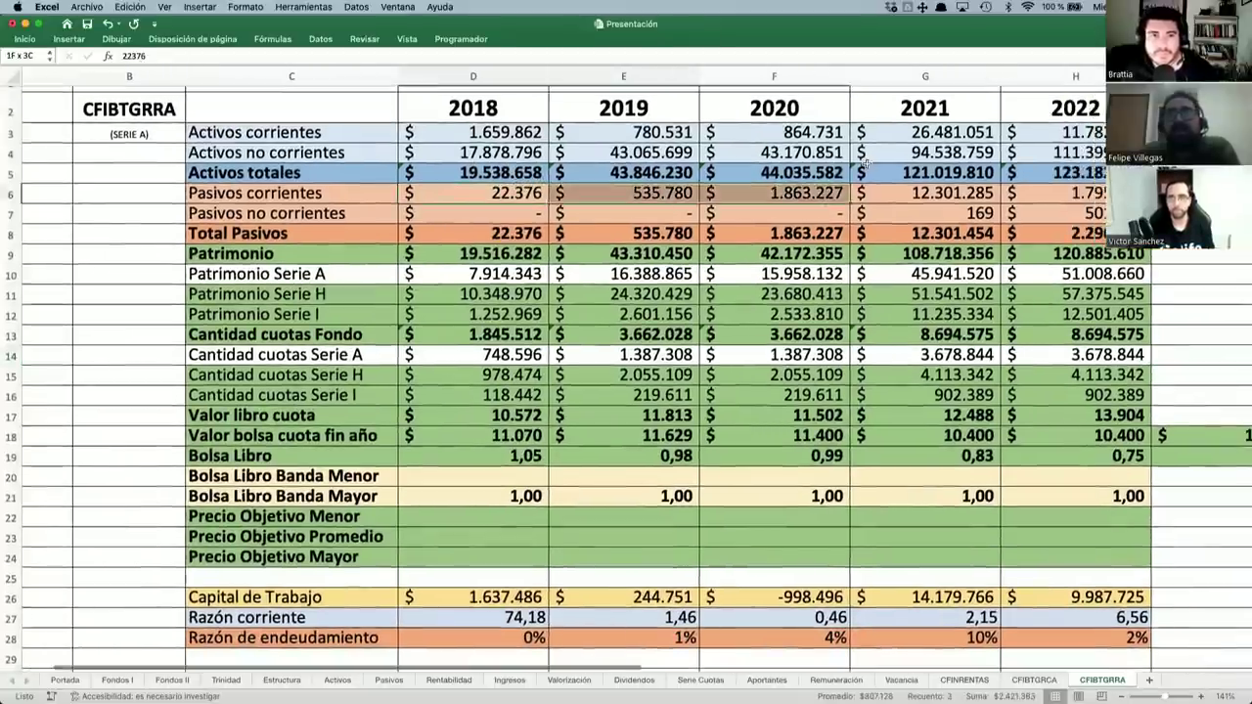
key(Left)
key(Left)
key(Up)
key(Up)
key(Up)
drag(773, 172, 924, 174)
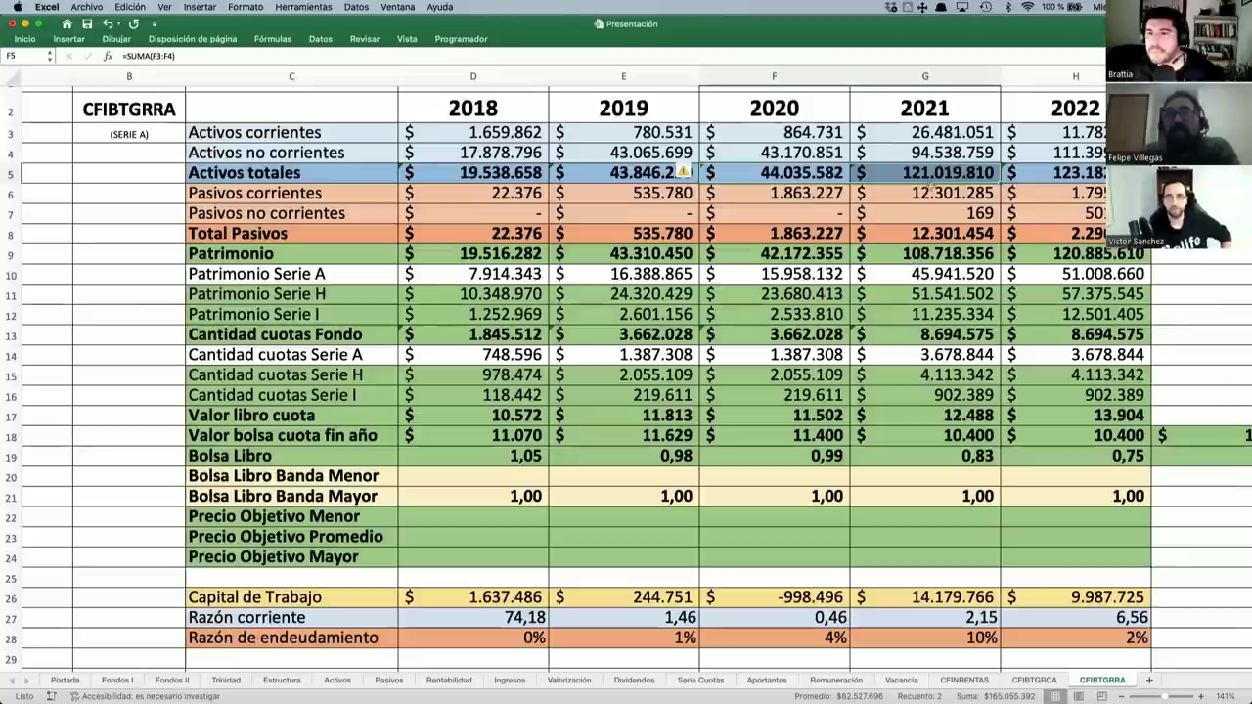
scroll(972, 196, down, 1)
scroll(972, 196, right, 1)
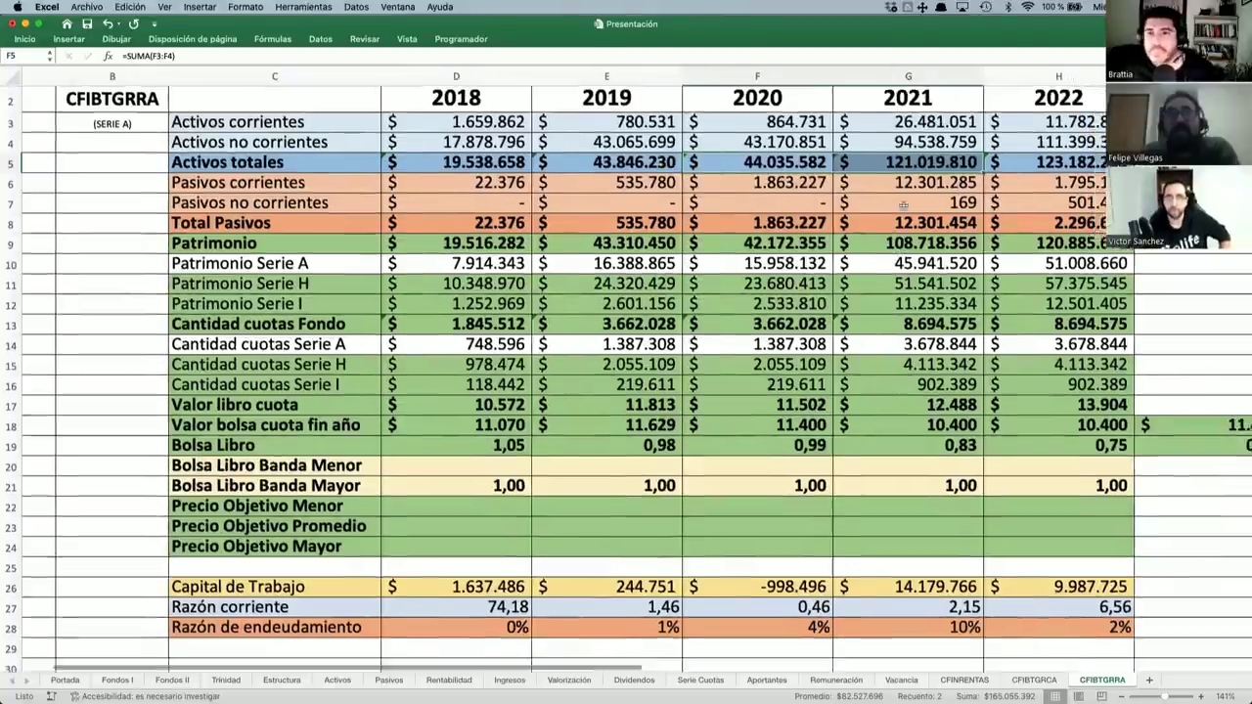
Inspect CFIBTGRRA's total liabilities for 2020 to 2022 and its equity from 2018 to 2022.
drag(753, 217, 906, 219)
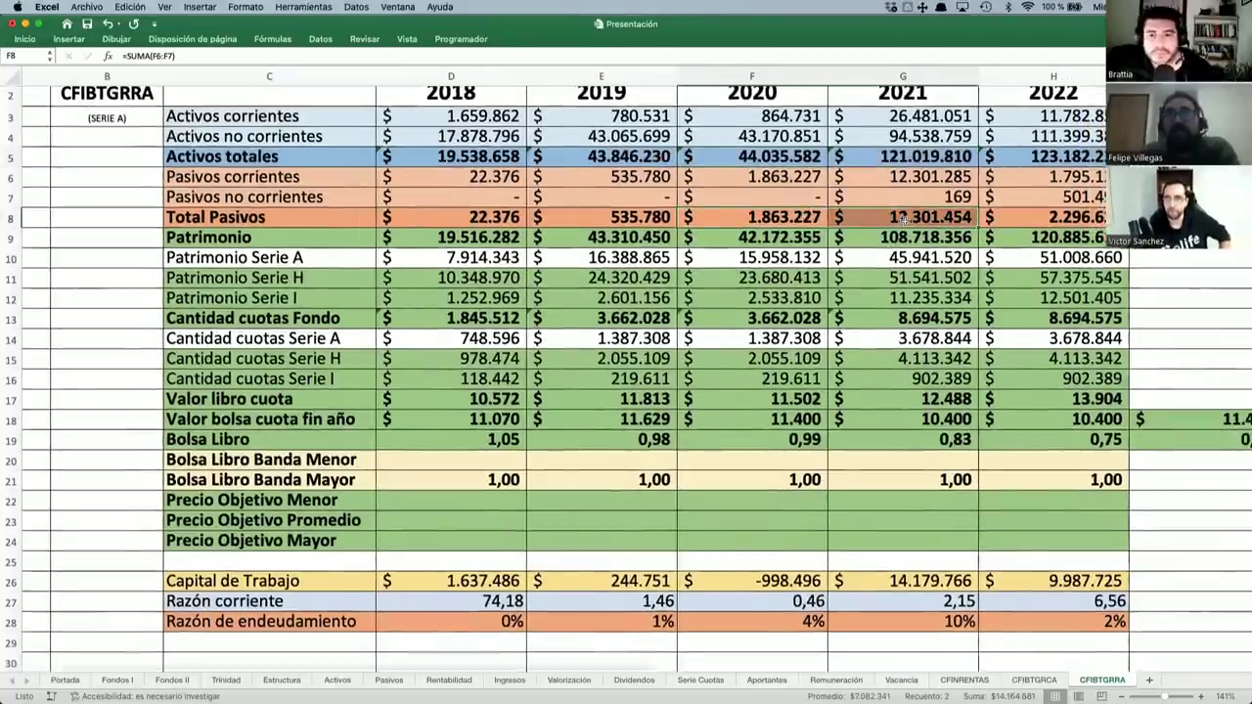
scroll(905, 219, up, 1)
scroll(905, 220, right, 1)
click(1050, 225)
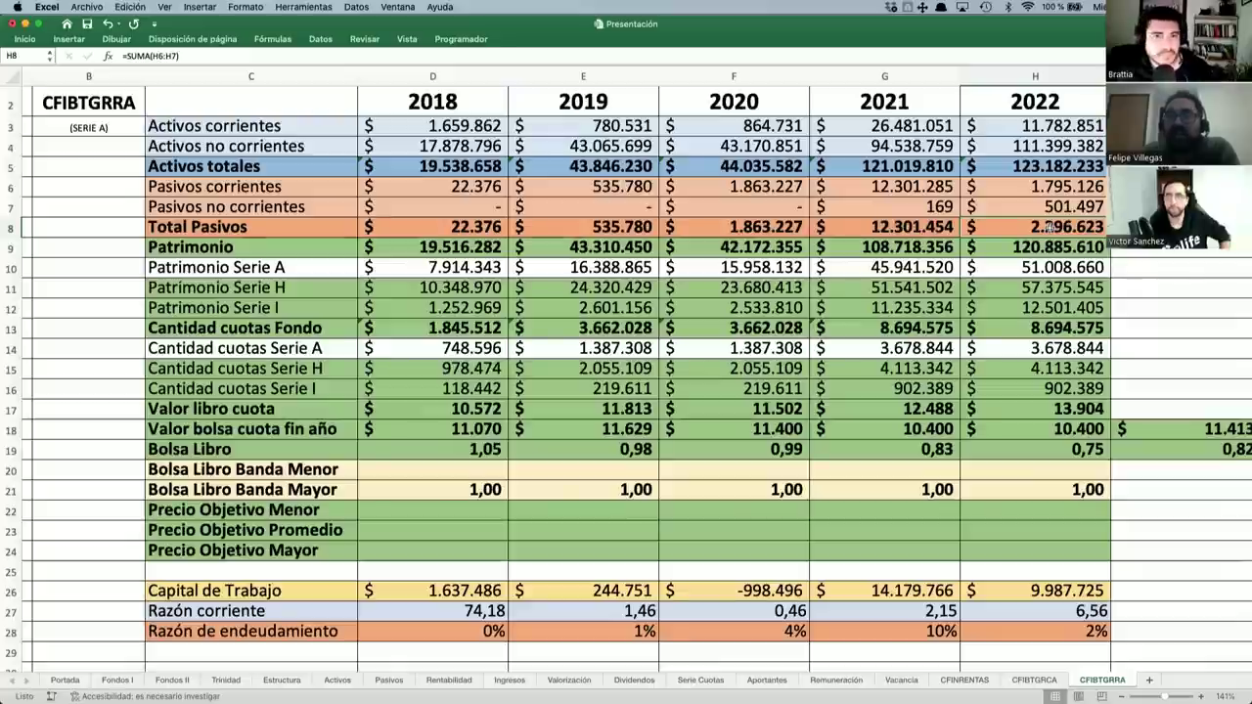
click(944, 409)
drag(489, 251, 1094, 252)
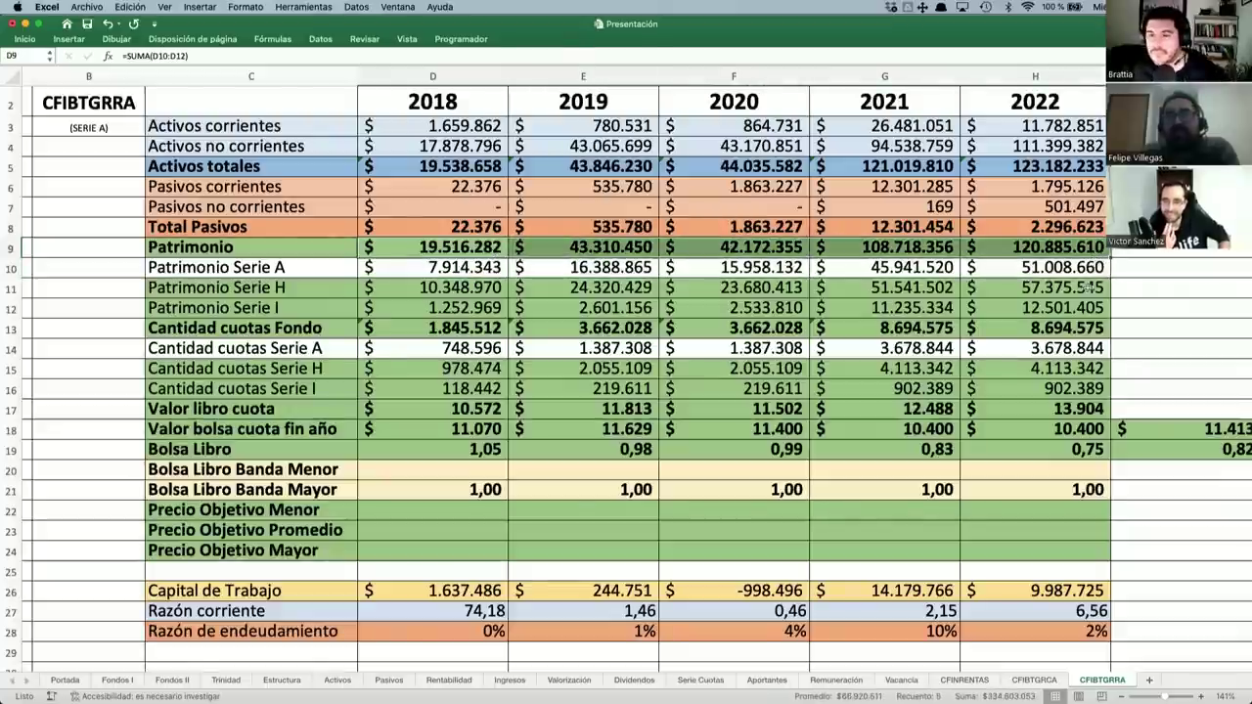
Inspect CFIBTGRRA's Serie A quota counts for 2018 and 2022 and its Serie A equity for 2022.
scroll(1080, 323, down, 1)
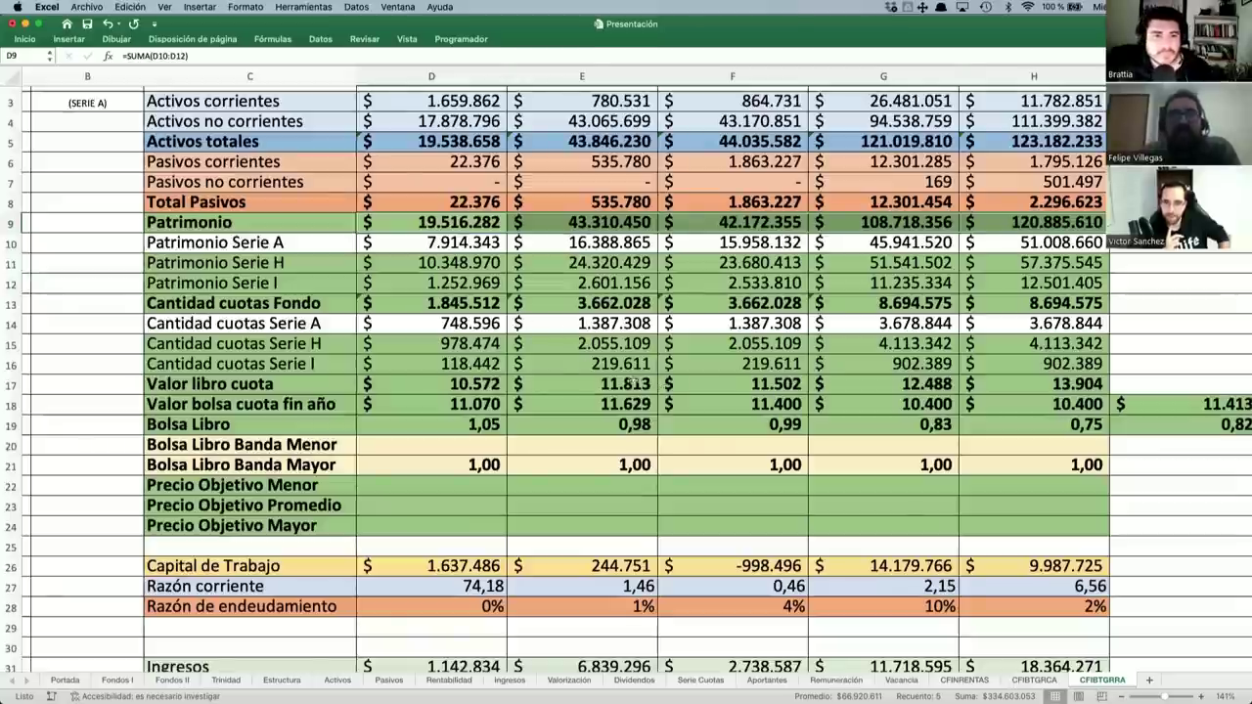
click(478, 328)
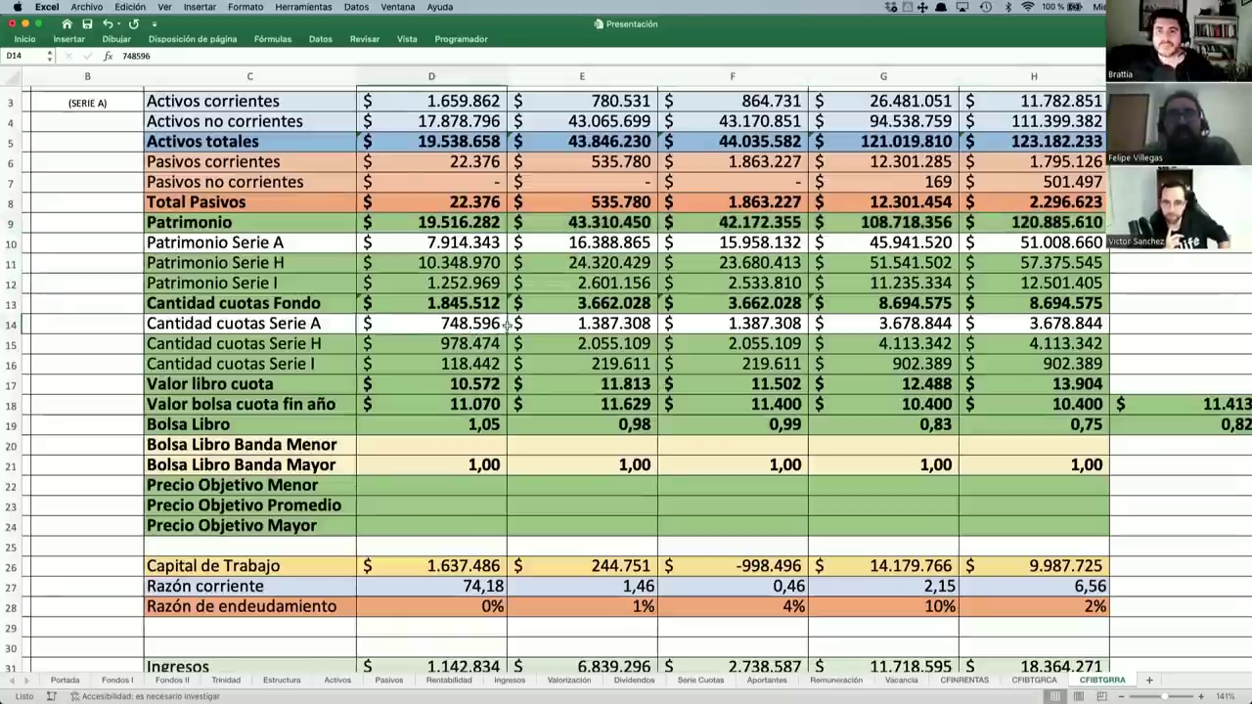
scroll(1026, 323, up, 1)
click(1050, 350)
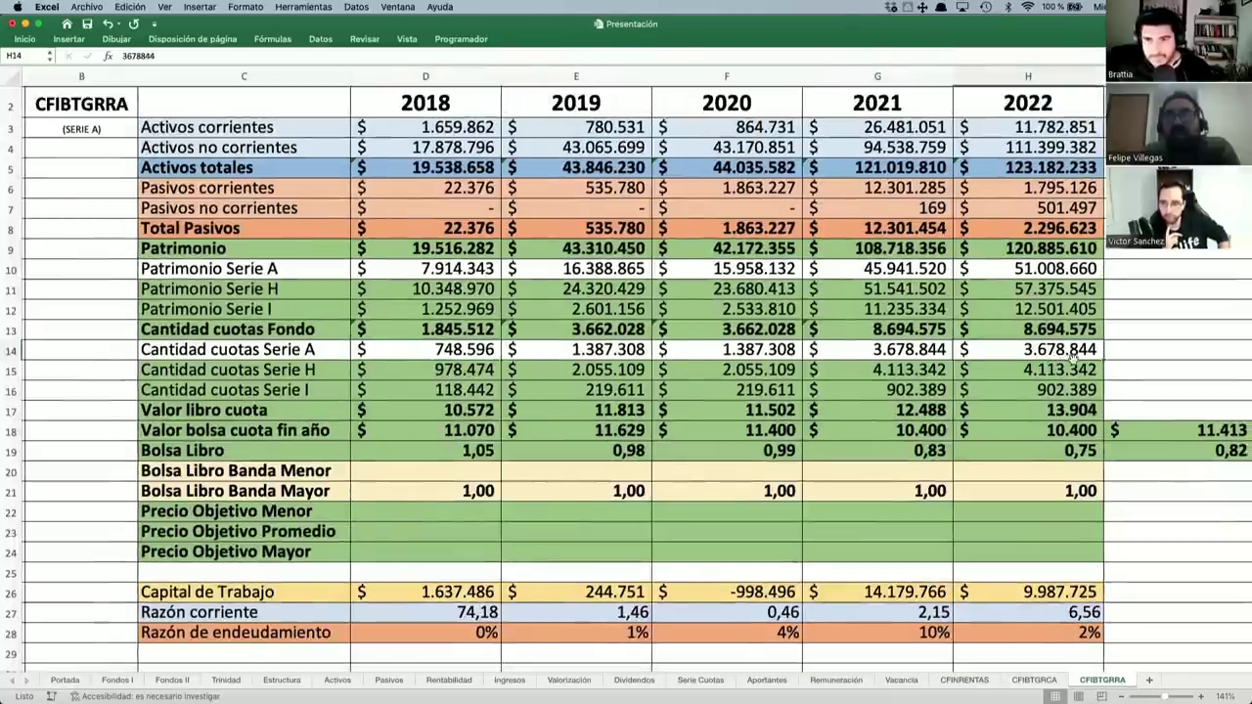
click(1047, 269)
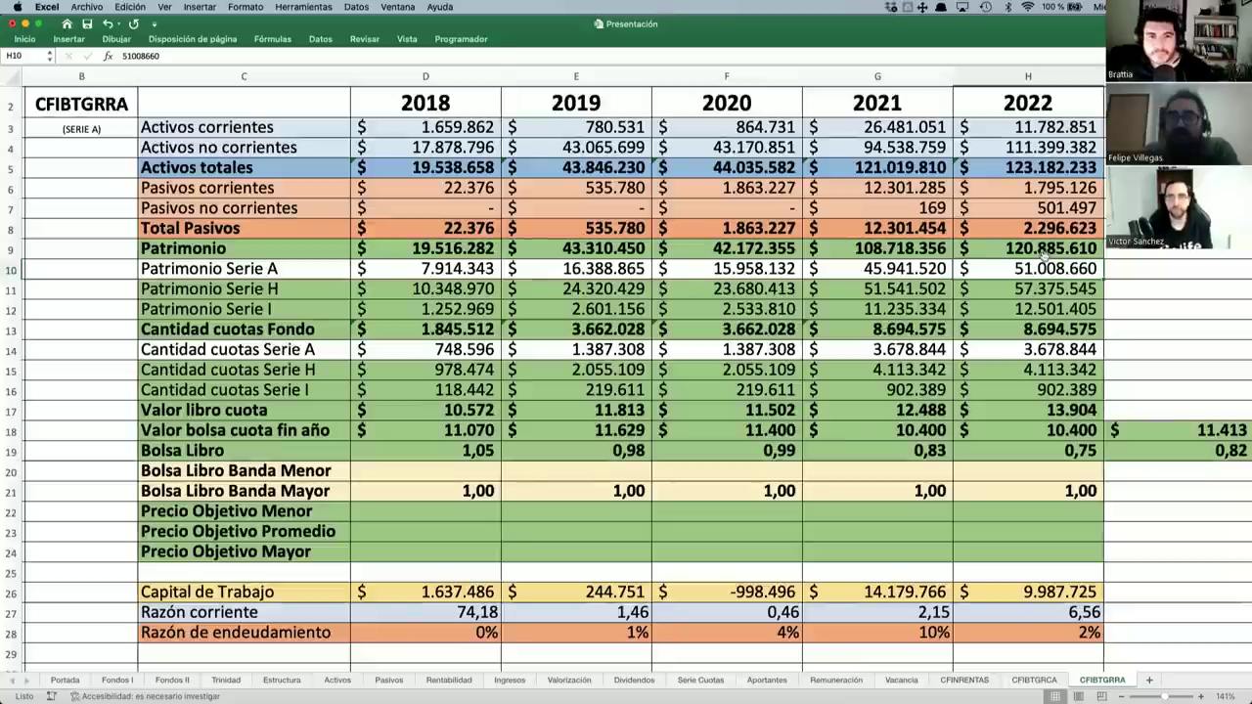
Review CFIBTGRRA's 2022 book value per quota, year-end market value and Bolsa Libro ratio, plus the market value beside the 2022 column.
scroll(1045, 351, down, 2)
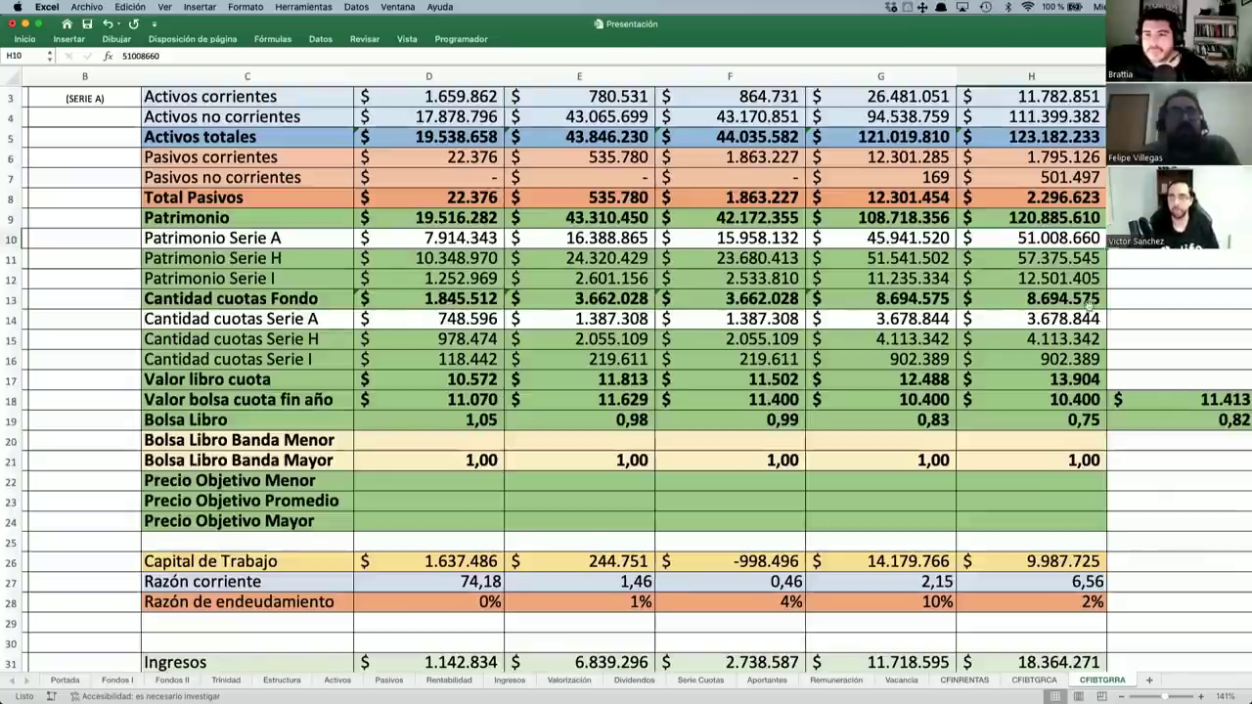
click(1065, 379)
scroll(1047, 391, up, 1)
scroll(1047, 392, right, 1)
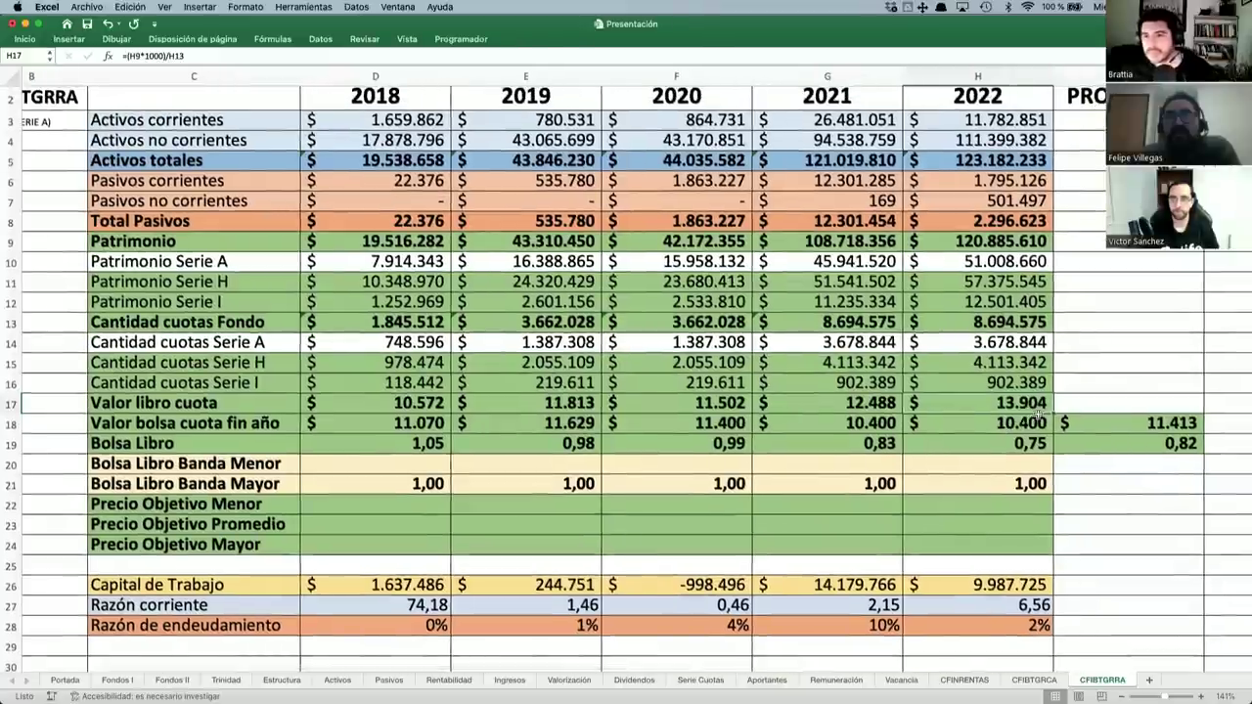
click(1034, 423)
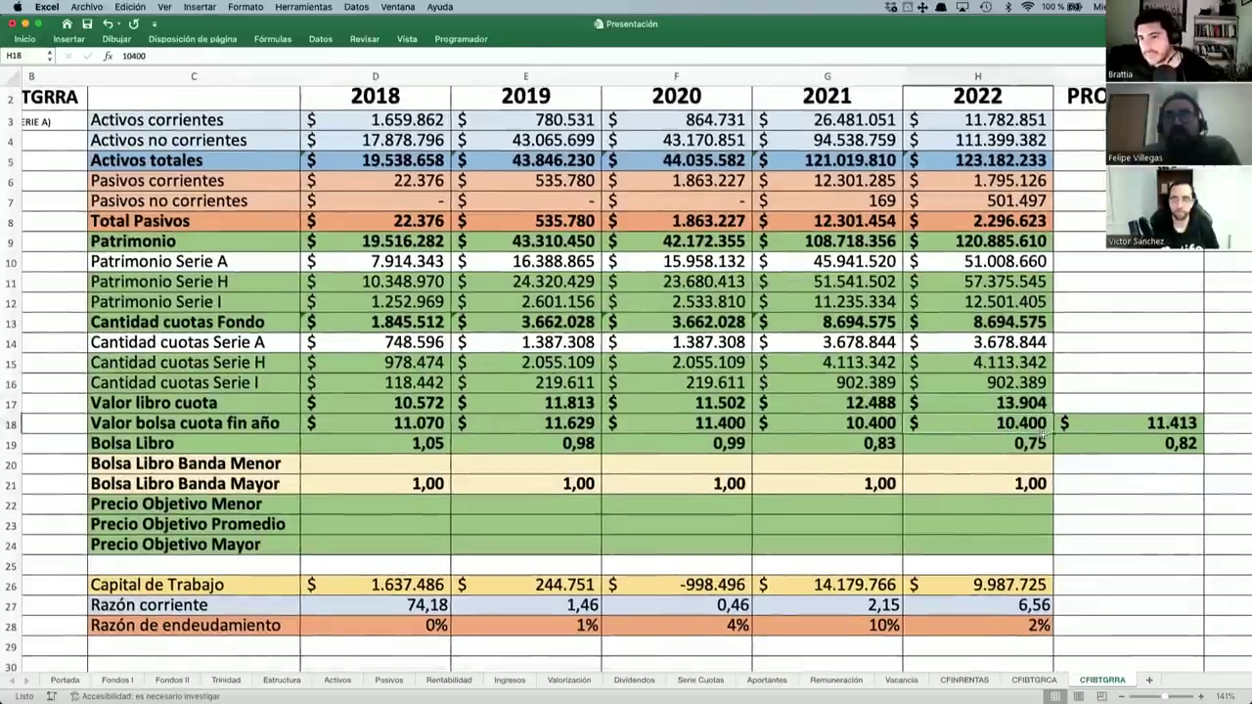
click(1043, 466)
click(1039, 445)
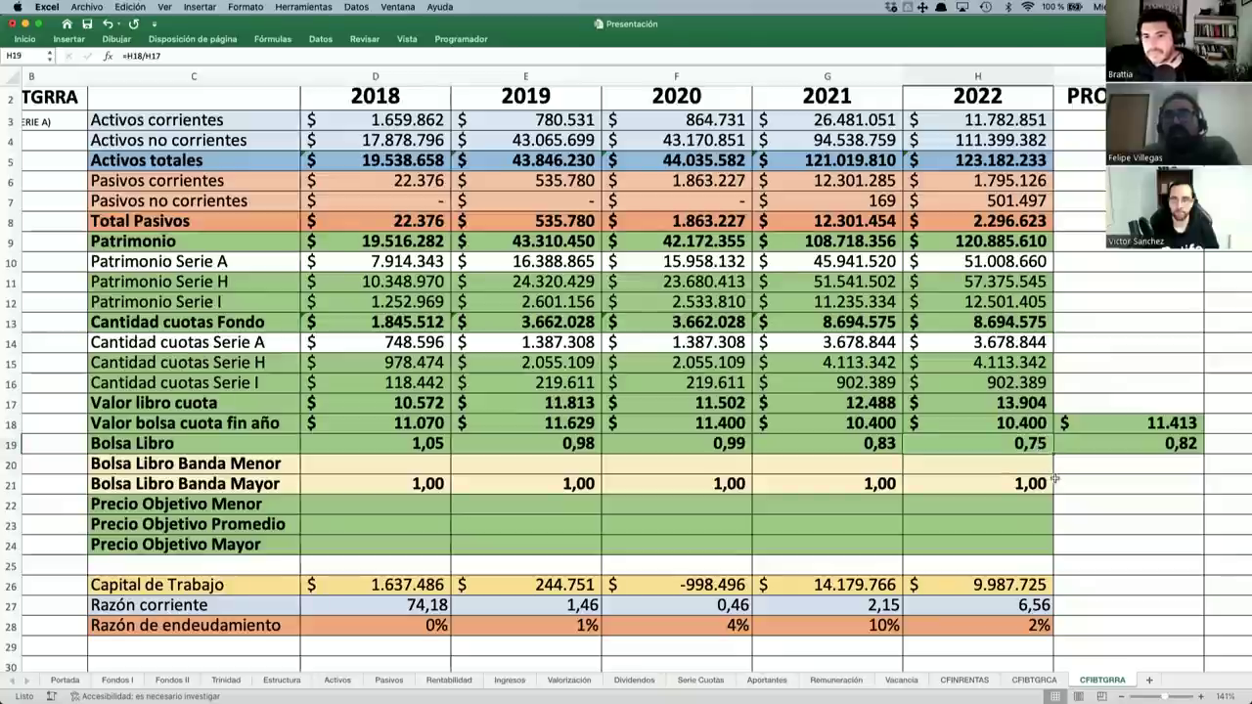
click(1174, 424)
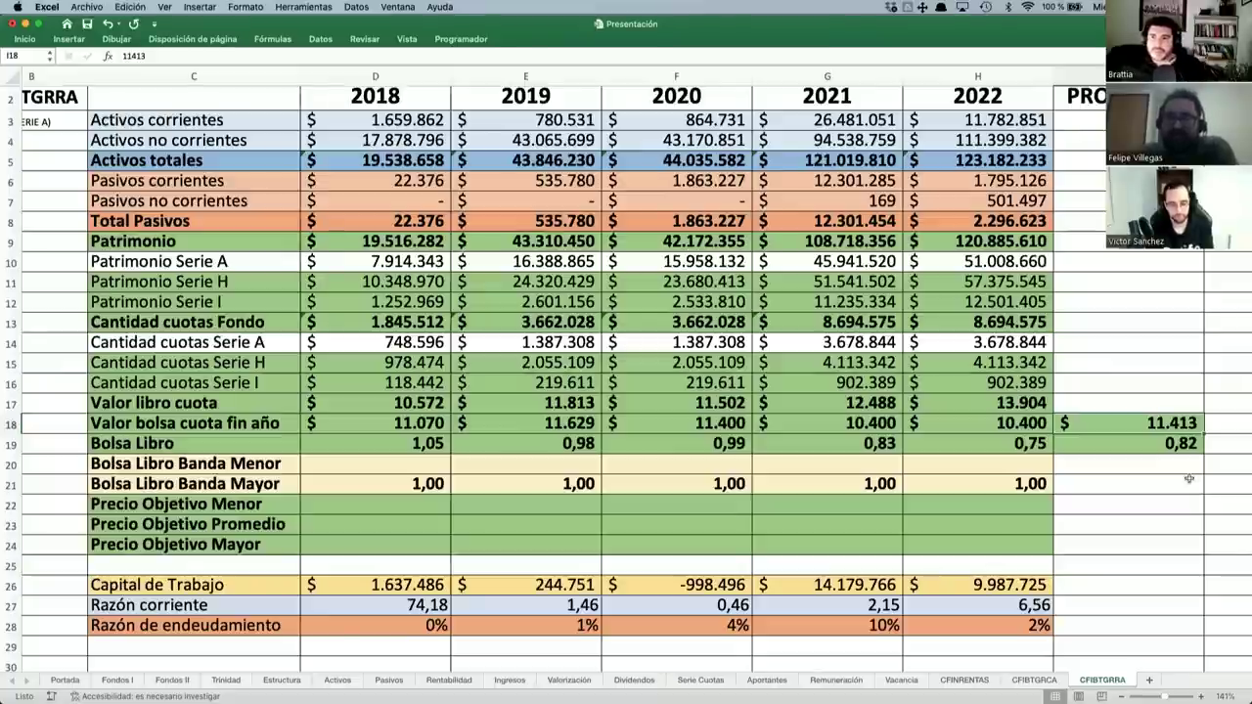
Examine CFIBTGRRA's income for 2018 and 2022, its net margin from 2018 to 2022 and its ROE for 2020.
scroll(1189, 478, down, 5)
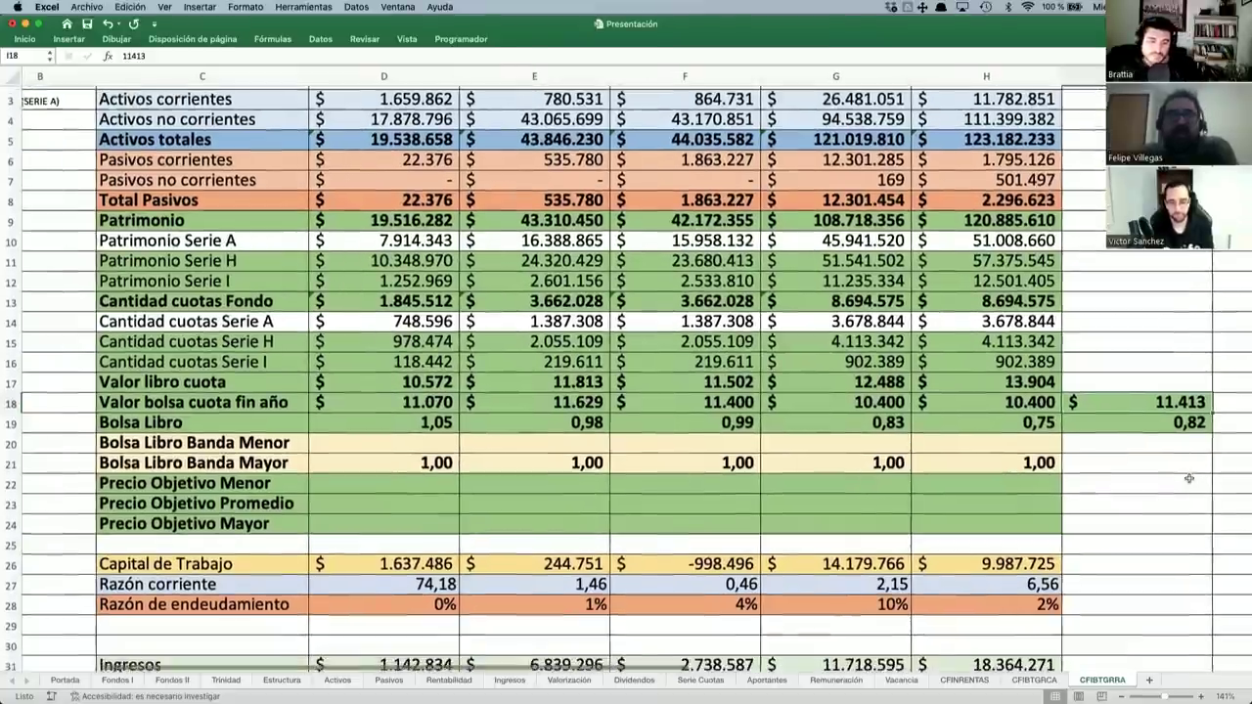
scroll(1189, 478, down, 3)
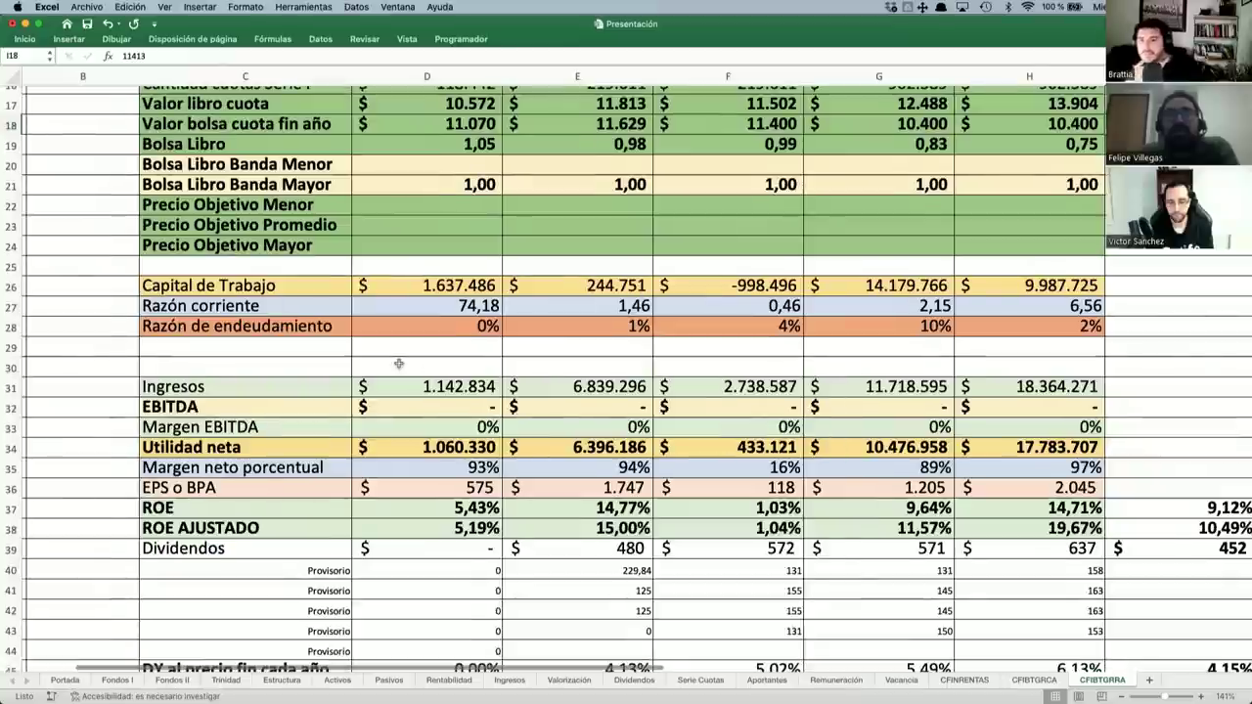
click(452, 389)
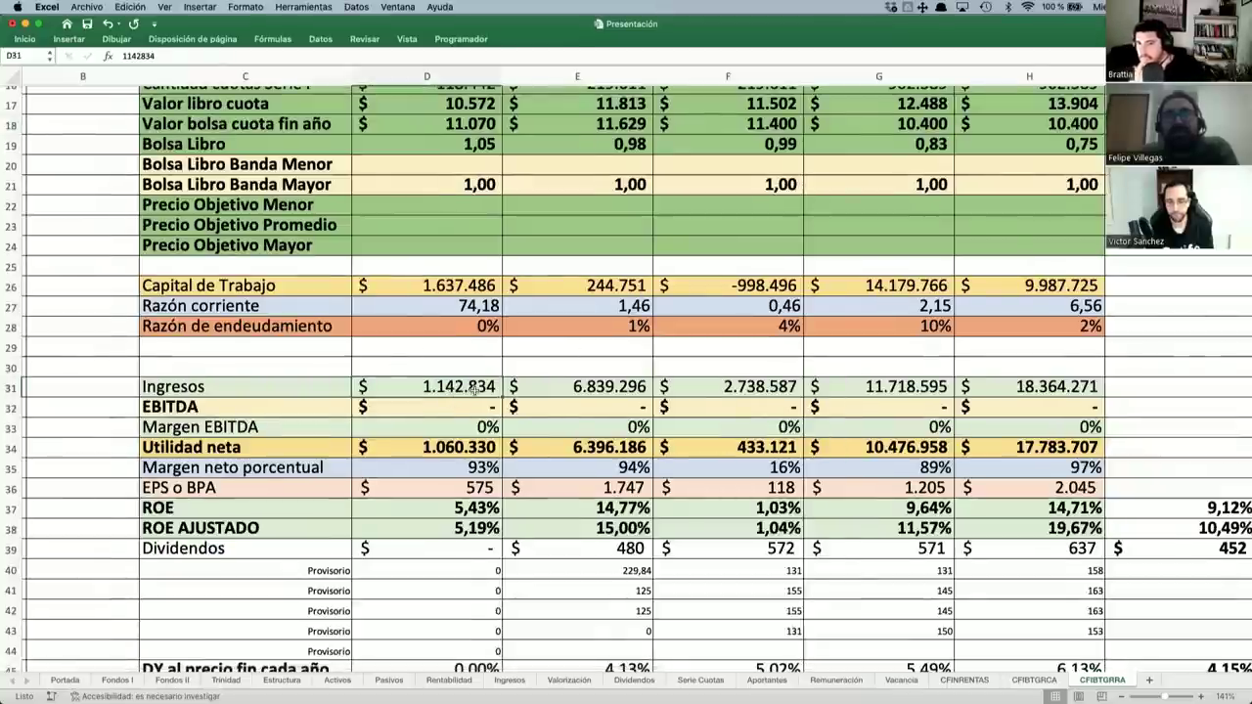
click(1079, 388)
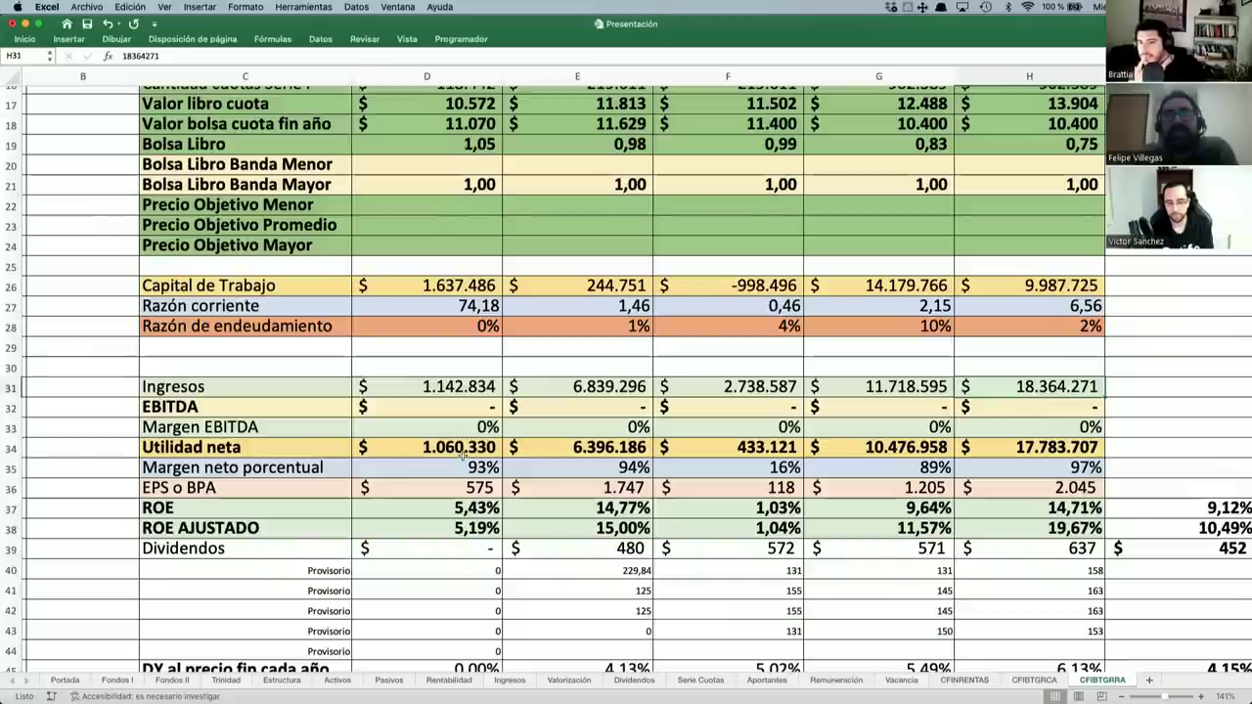
drag(464, 472, 1093, 472)
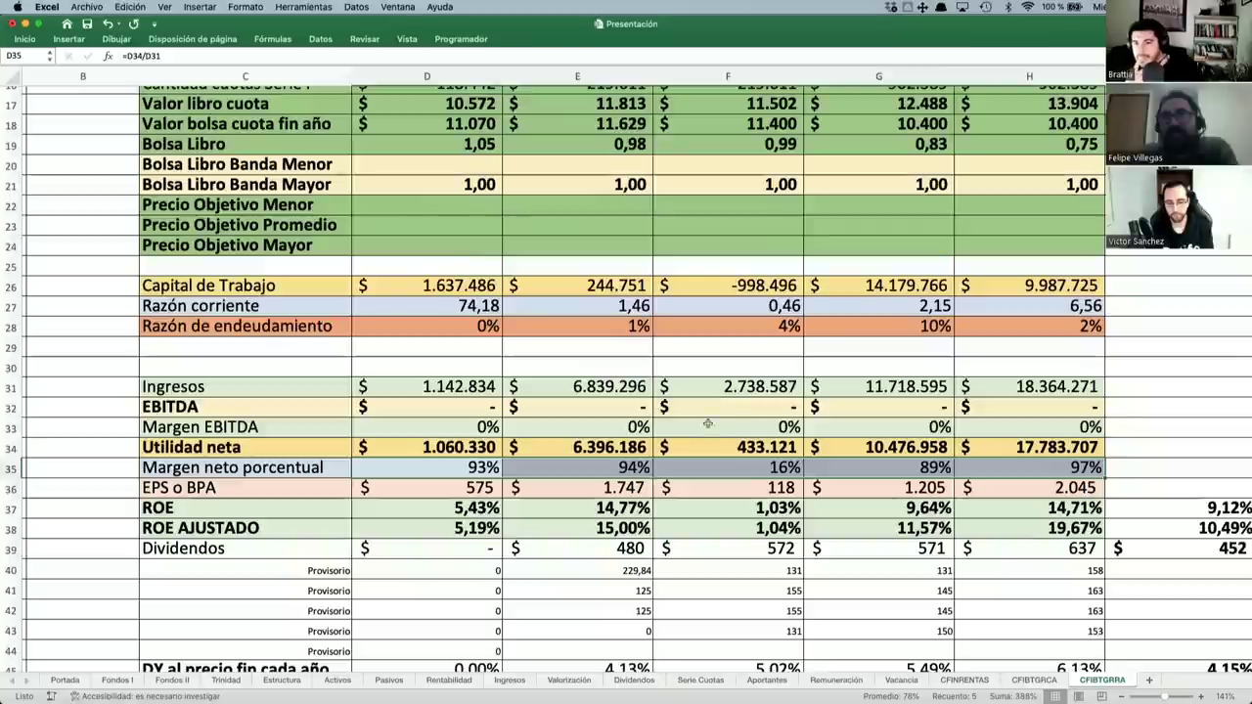
click(761, 505)
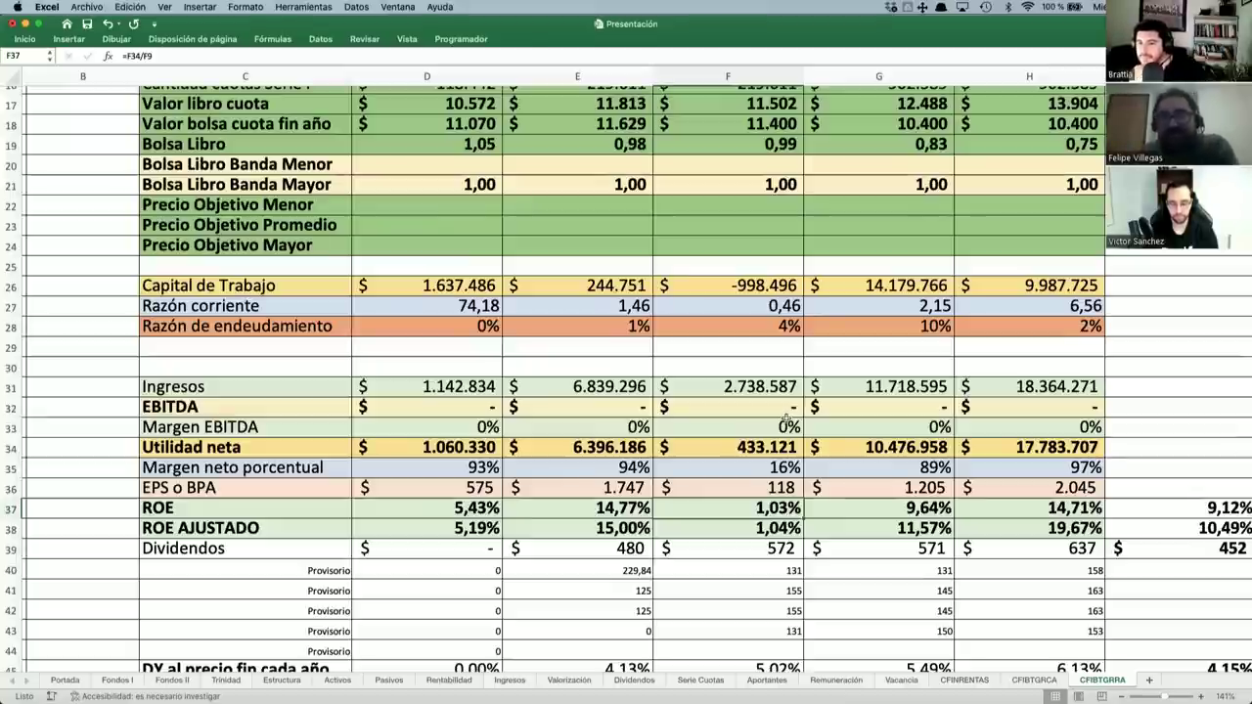
Review CFIBTGRRA's dividends and its three dividend yield rows through 2022, including their averages.
scroll(786, 419, down, 8)
scroll(787, 419, right, 2)
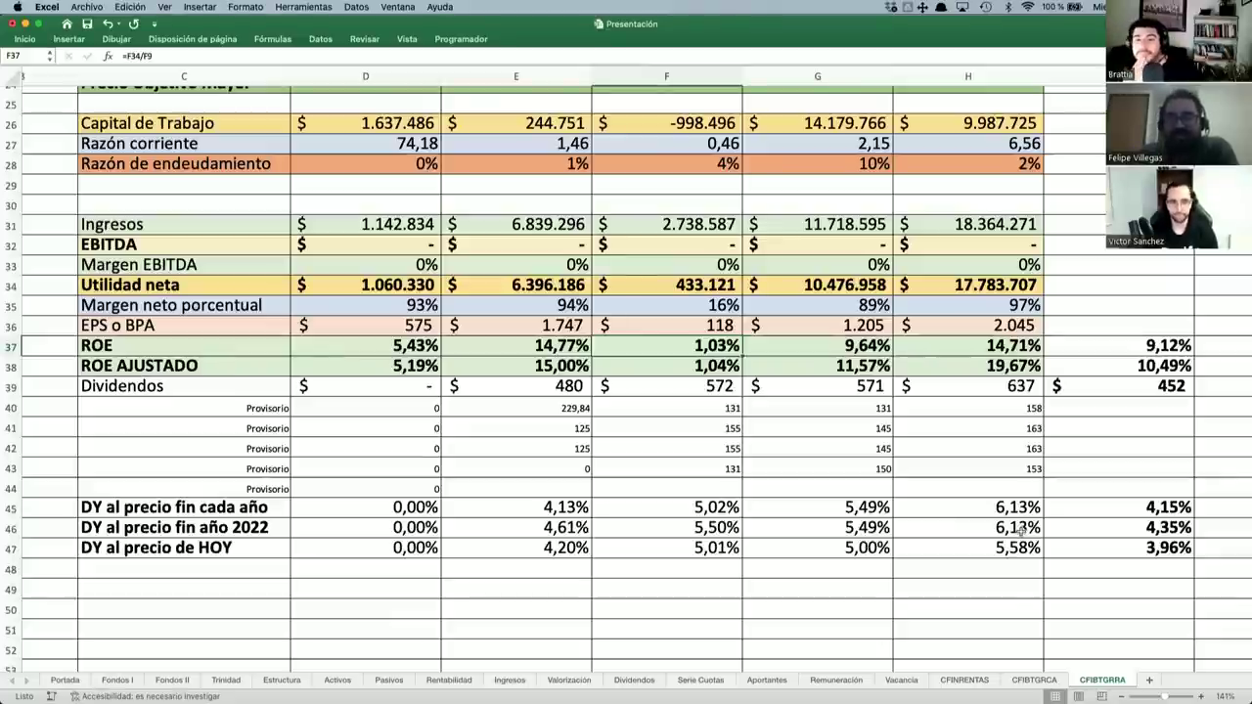
scroll(940, 531, up, 1)
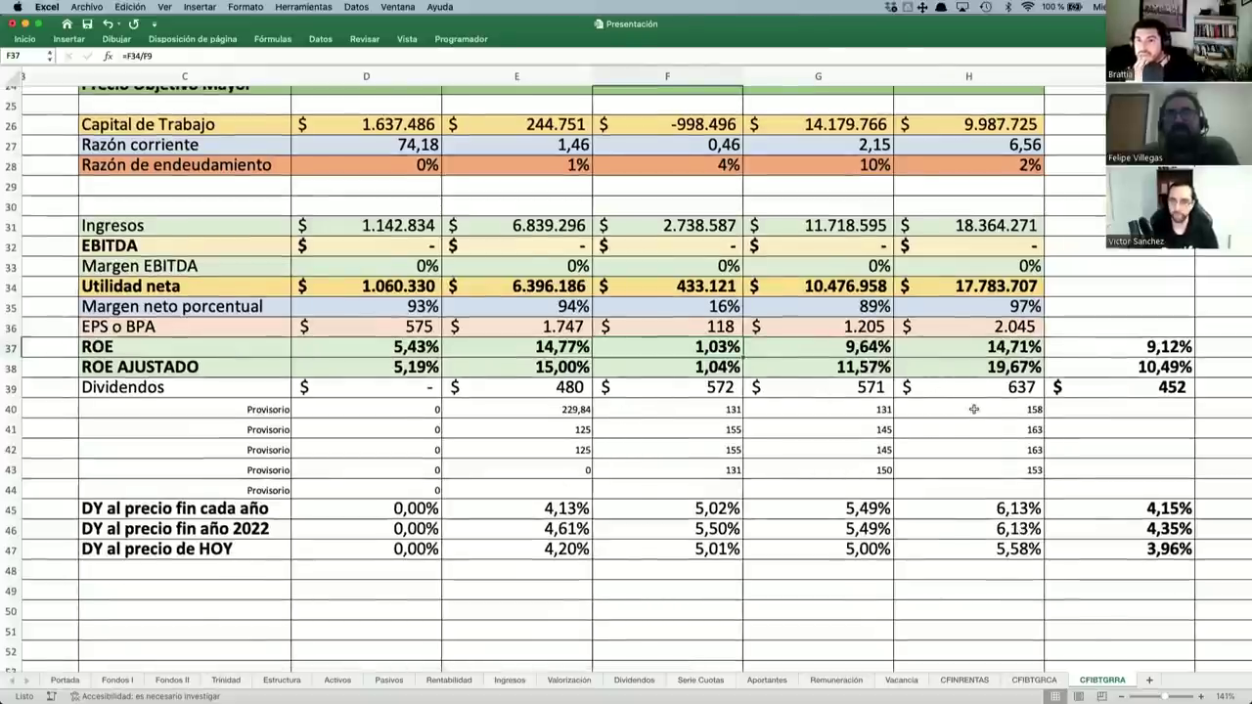
Finish the CFIBTGRRA review at its balance figures and return to the Portada cover sheet.
scroll(975, 409, up, 1)
scroll(974, 409, up, 10)
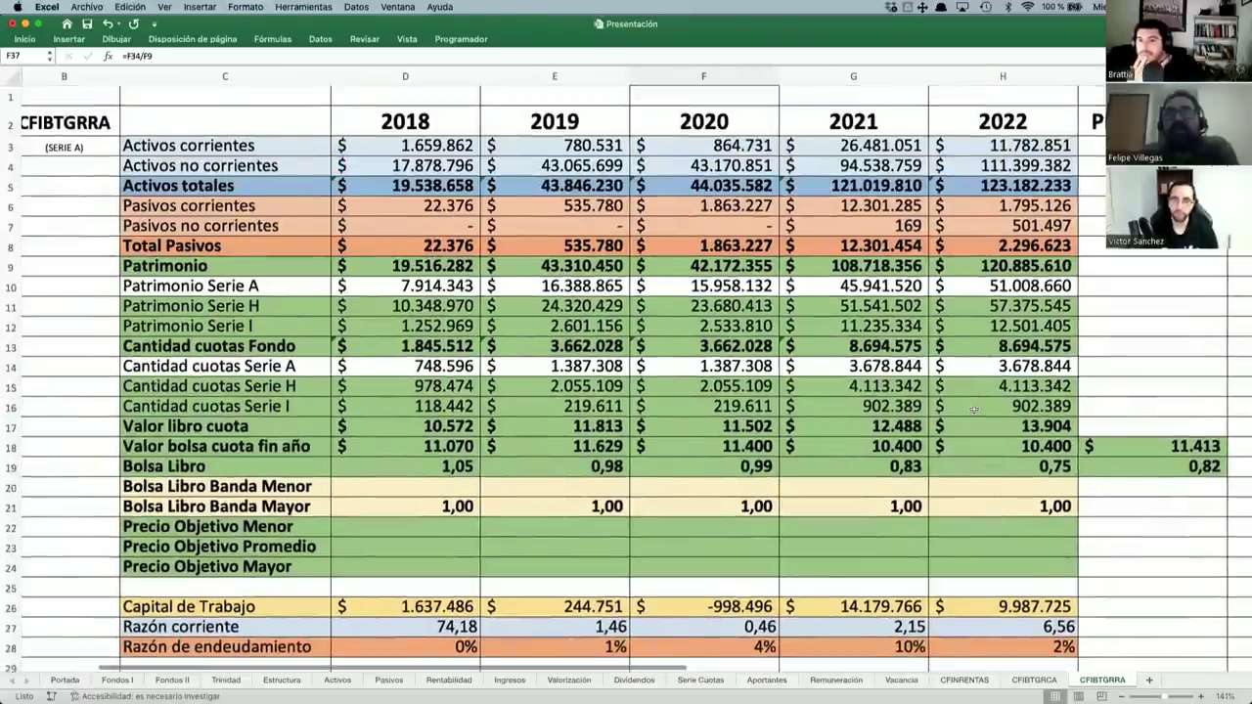
scroll(974, 413, left, 1)
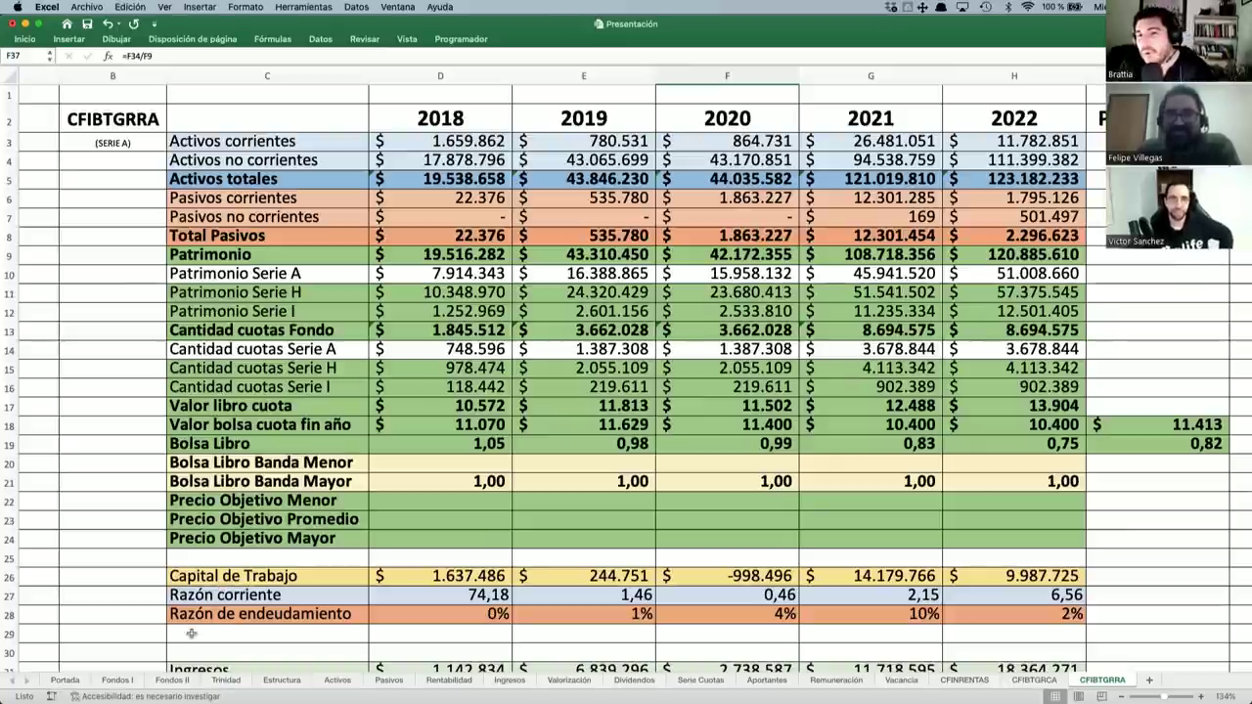
click(64, 680)
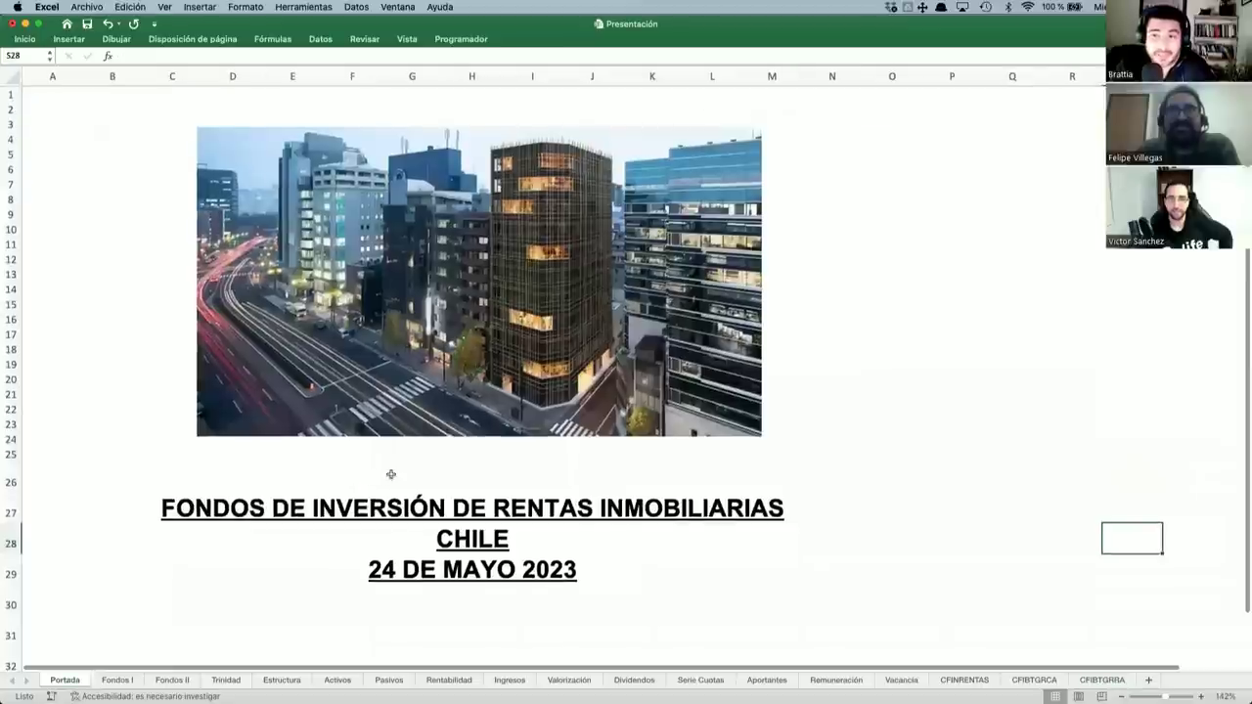